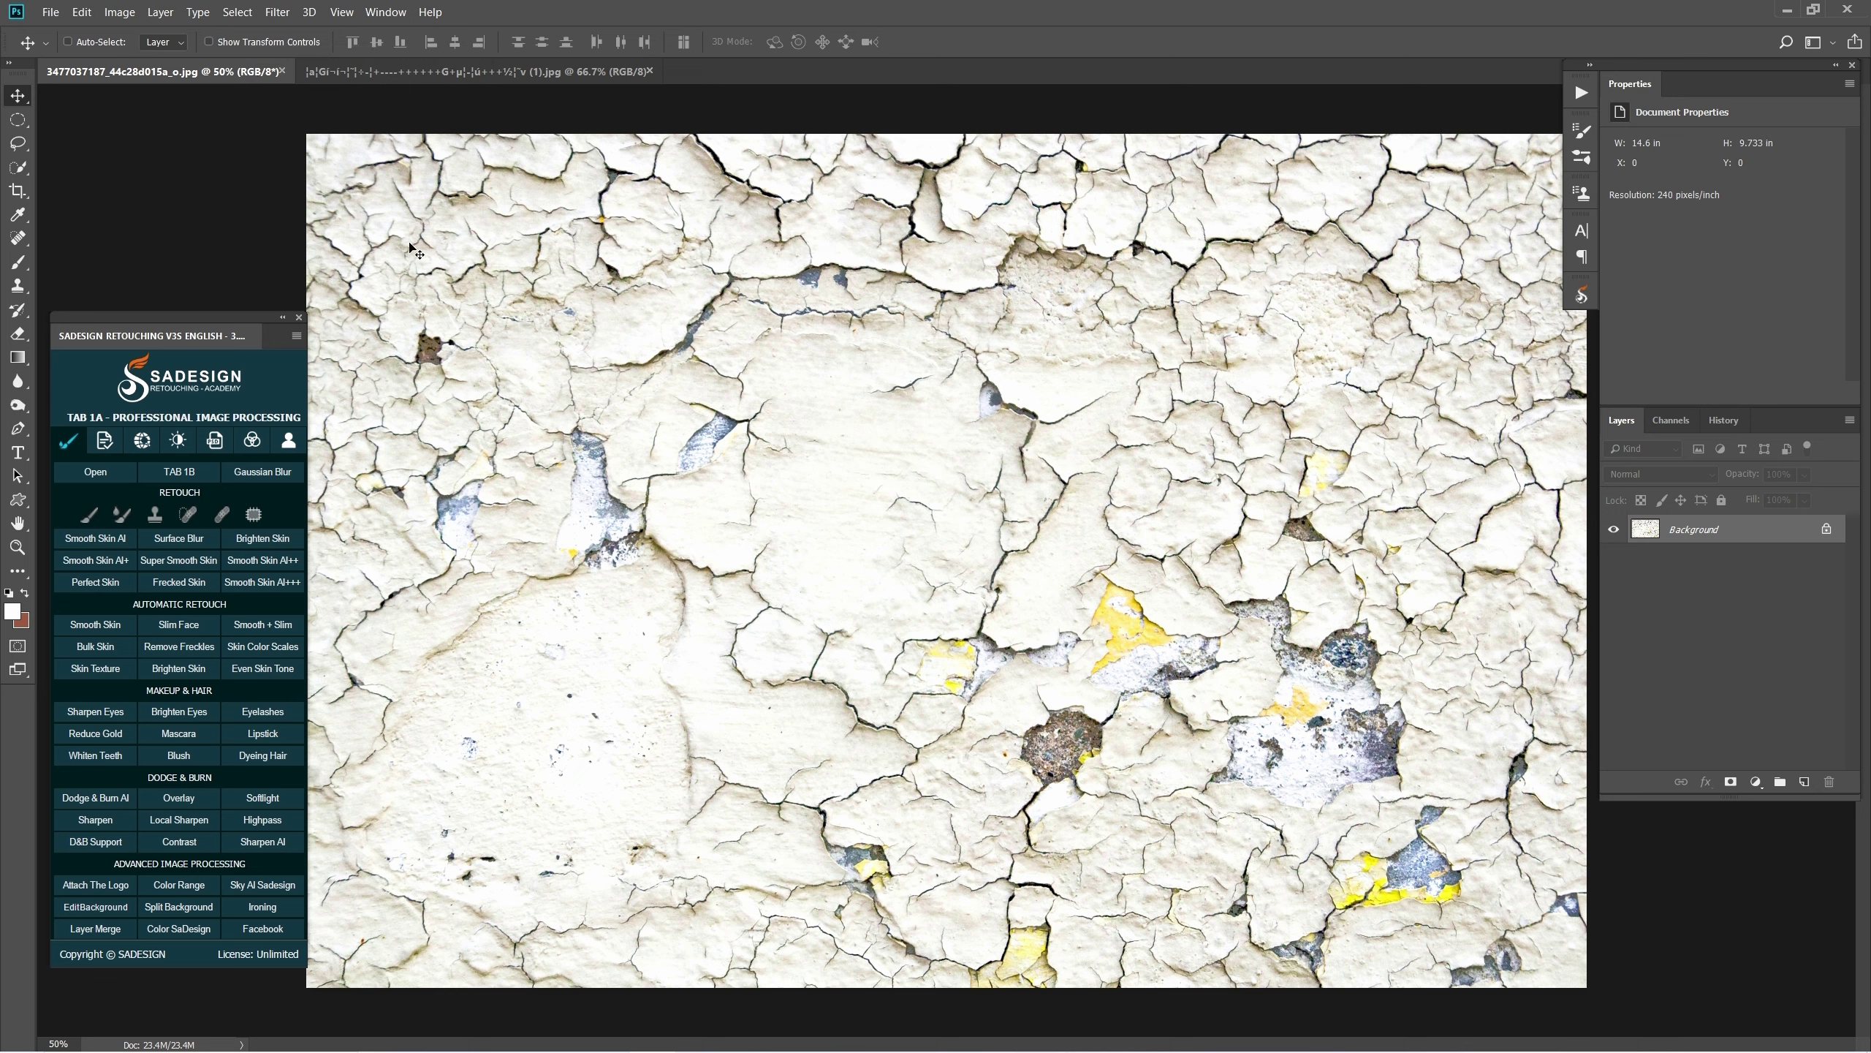
Copy the entire cracked-wall image and paste it into the portrait document.
{"action": "key", "text": "ctrl"}
{"action": "key", "text": "ctrl+c"}
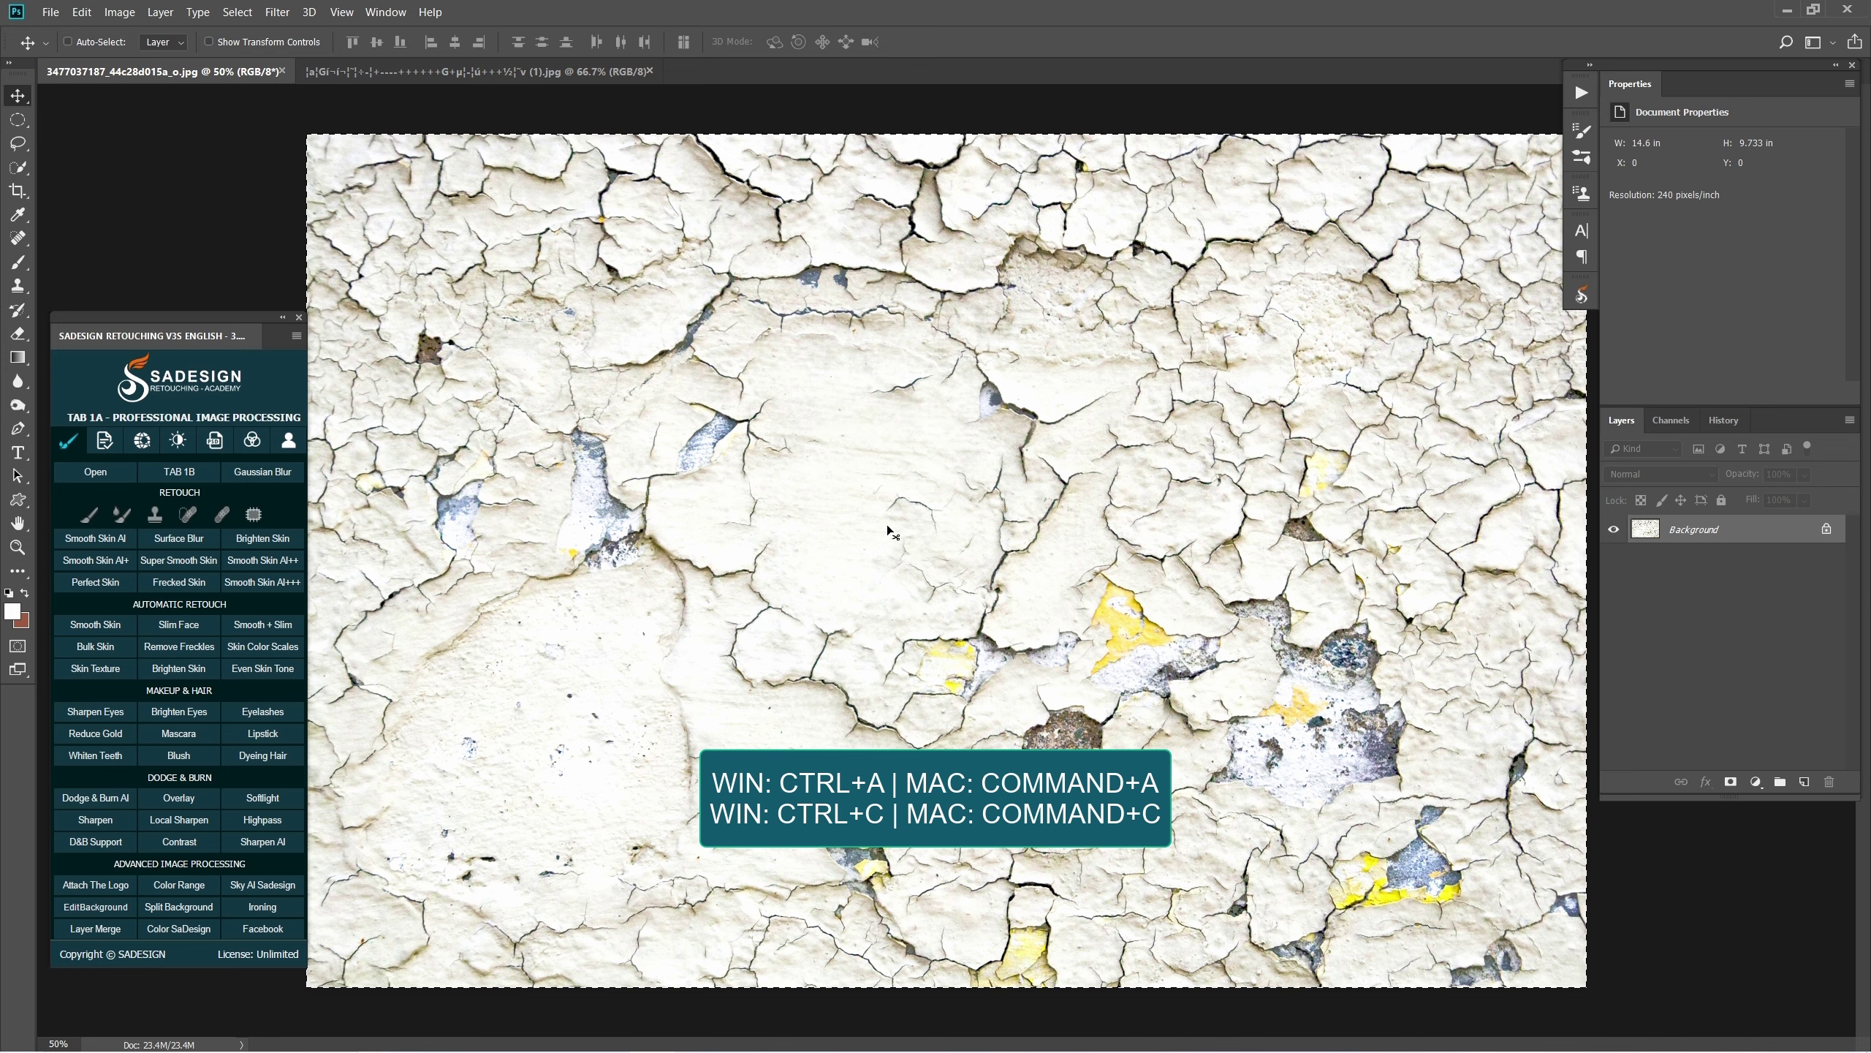
{"action": "left_click", "coordinate": [474, 76]}
{"action": "key", "text": "ctrl+v"}
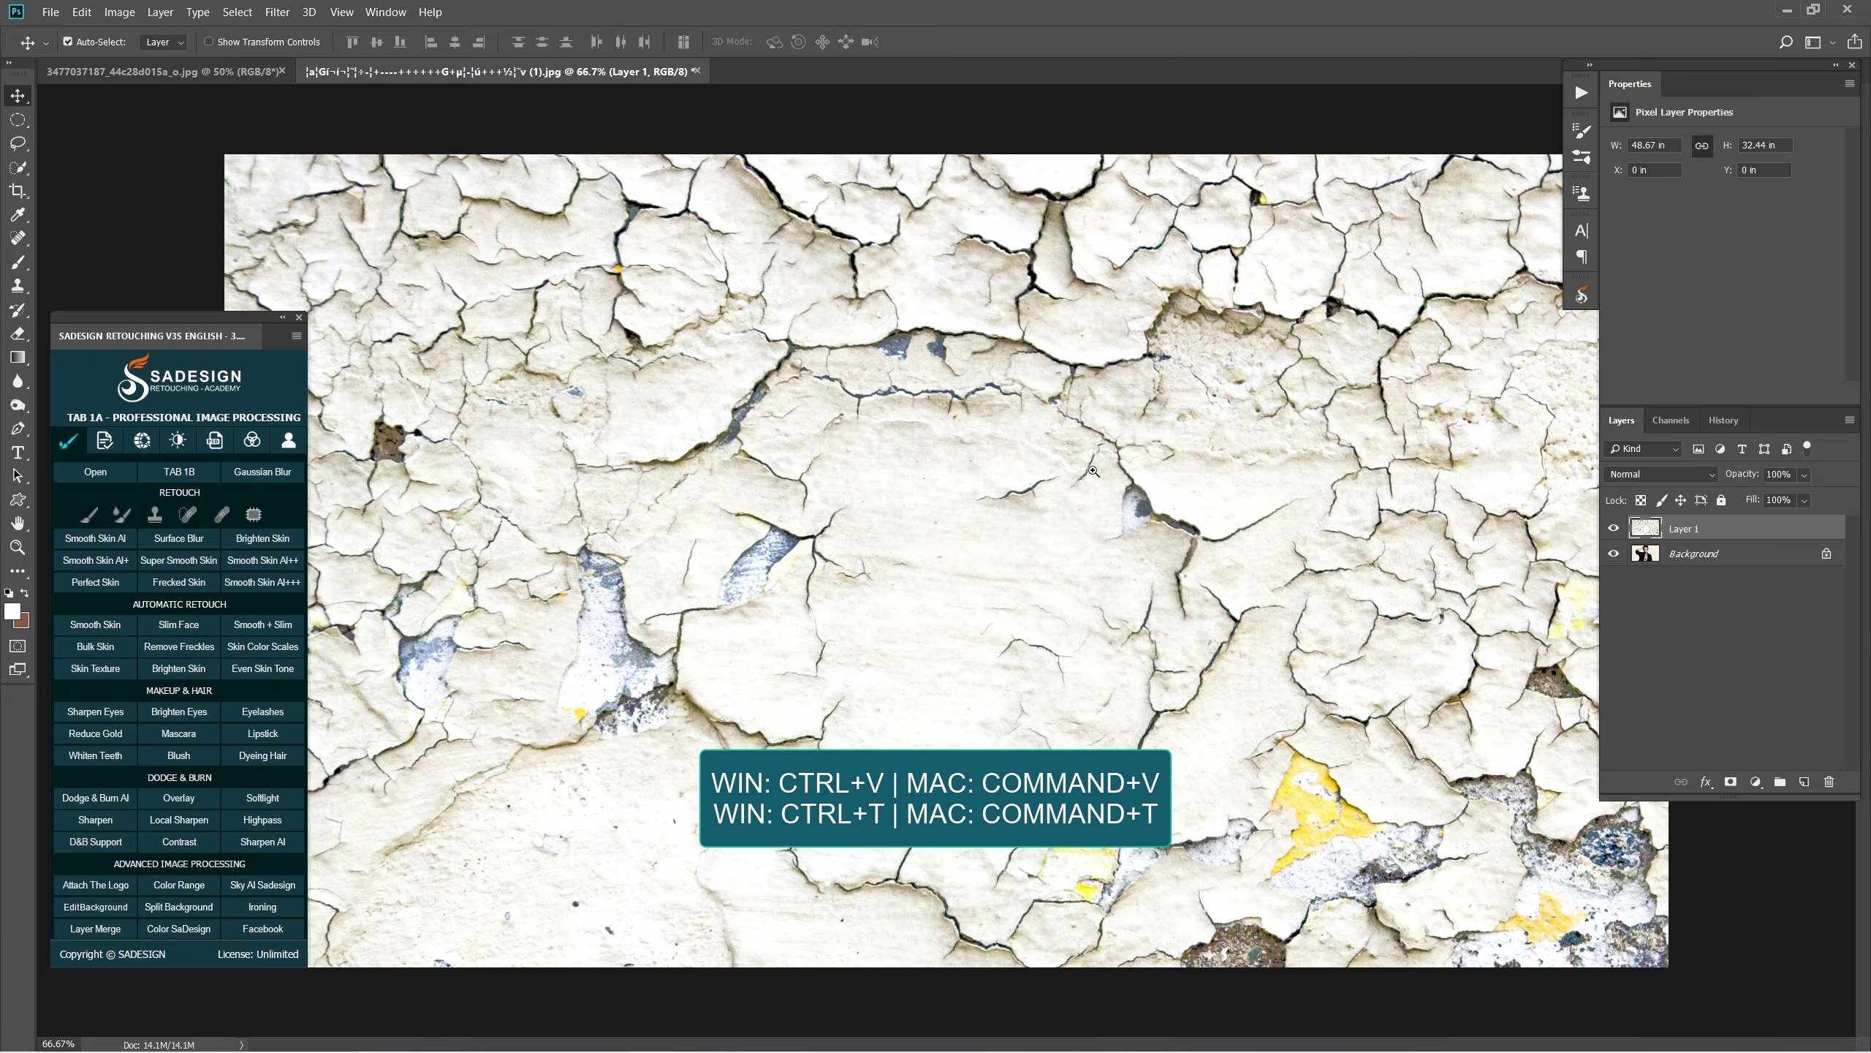
Scale the pasted crack texture down to about 22.58 × 15.06 in.
{"action": "key", "text": "ctrl+0"}
{"action": "key", "text": "ctrl+t"}
{"action": "left_click_drag", "start_coordinate": [575, 354], "coordinate": [810, 509]}
{"action": "key", "text": "Return"}
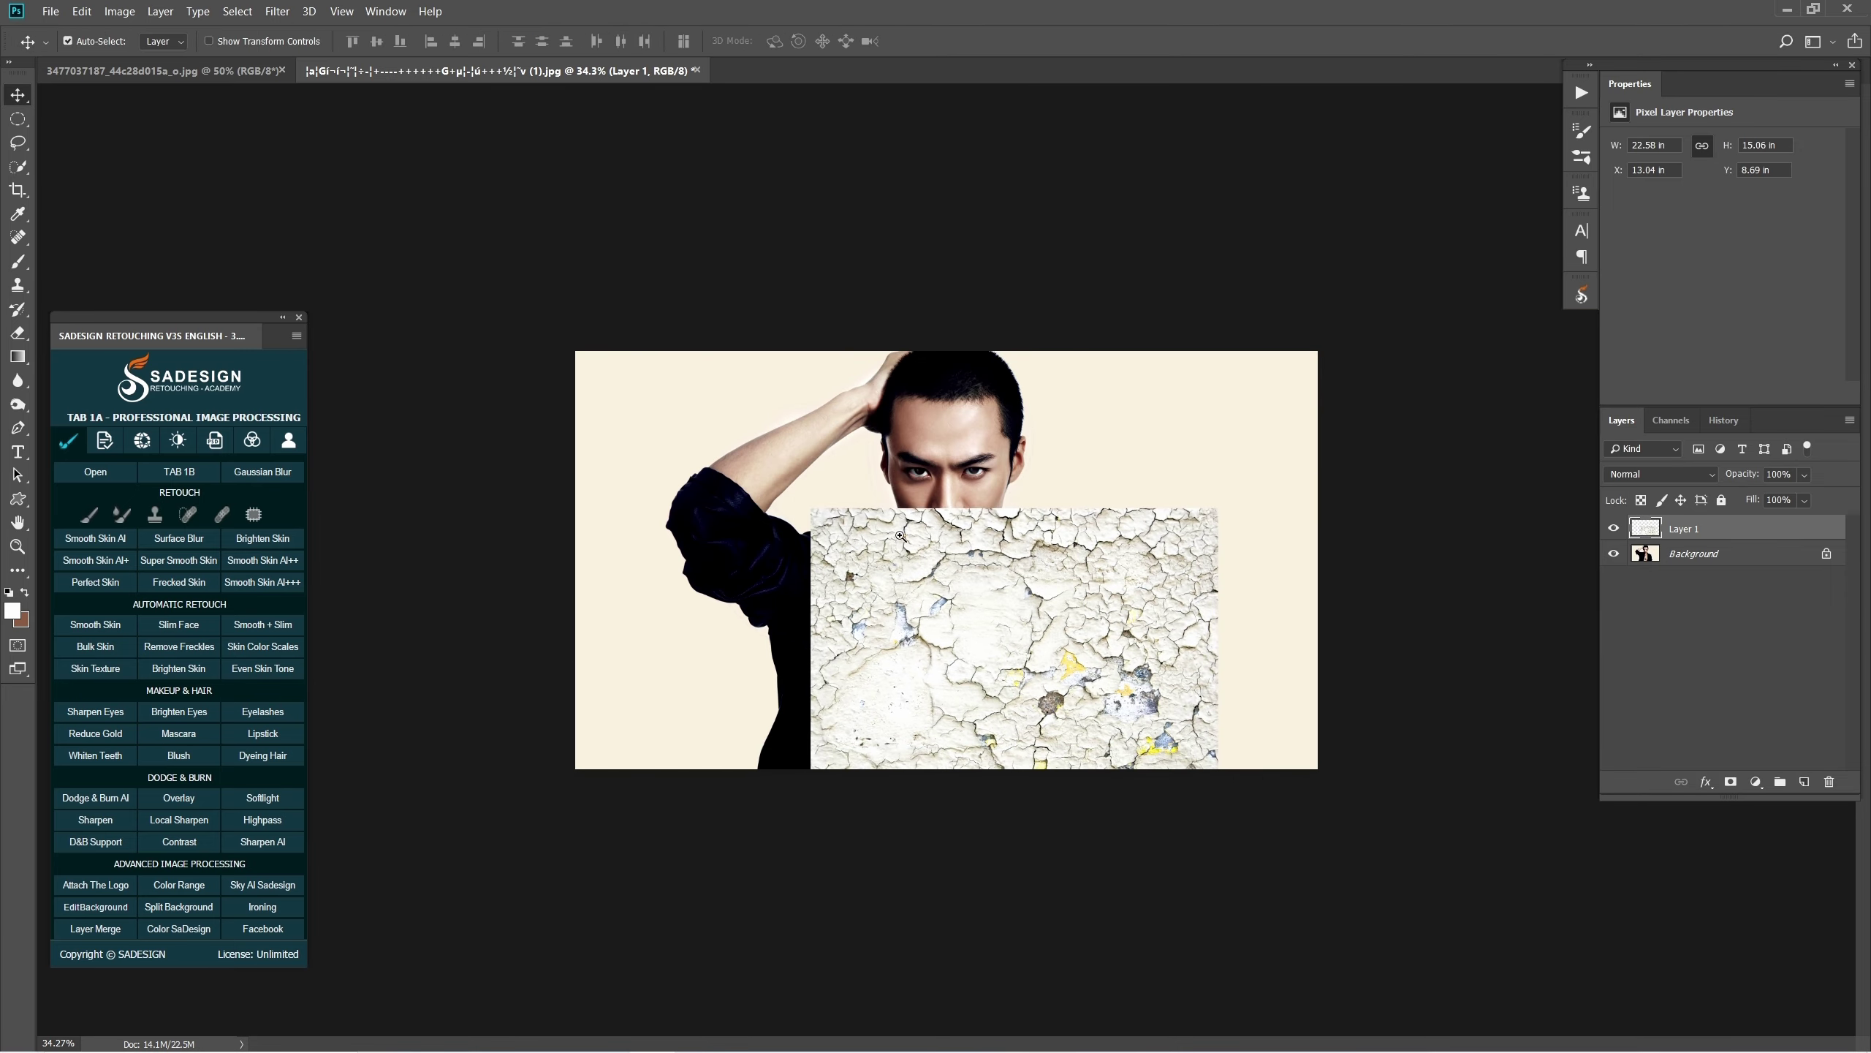
Move the crack texture over the man's head and arm and scale it to about 19.54 × 13.03 in.
{"action": "scroll", "coordinate": [912, 545], "scroll_direction": "up", "scroll_amount": 5}
{"action": "left_click_drag", "start_coordinate": [1188, 753], "coordinate": [1001, 437]}
{"action": "key", "text": "ctrl+t"}
{"action": "left_click_drag", "start_coordinate": [1223, 599], "coordinate": [1129, 557]}
{"action": "mouse_move", "coordinate": [842, 369]}
{"action": "left_mouse_down"}
{"action": "mouse_move", "coordinate": [913, 422]}
{"action": "mouse_move", "coordinate": [863, 399]}
{"action": "left_mouse_up"}
{"action": "key", "text": "Return"}
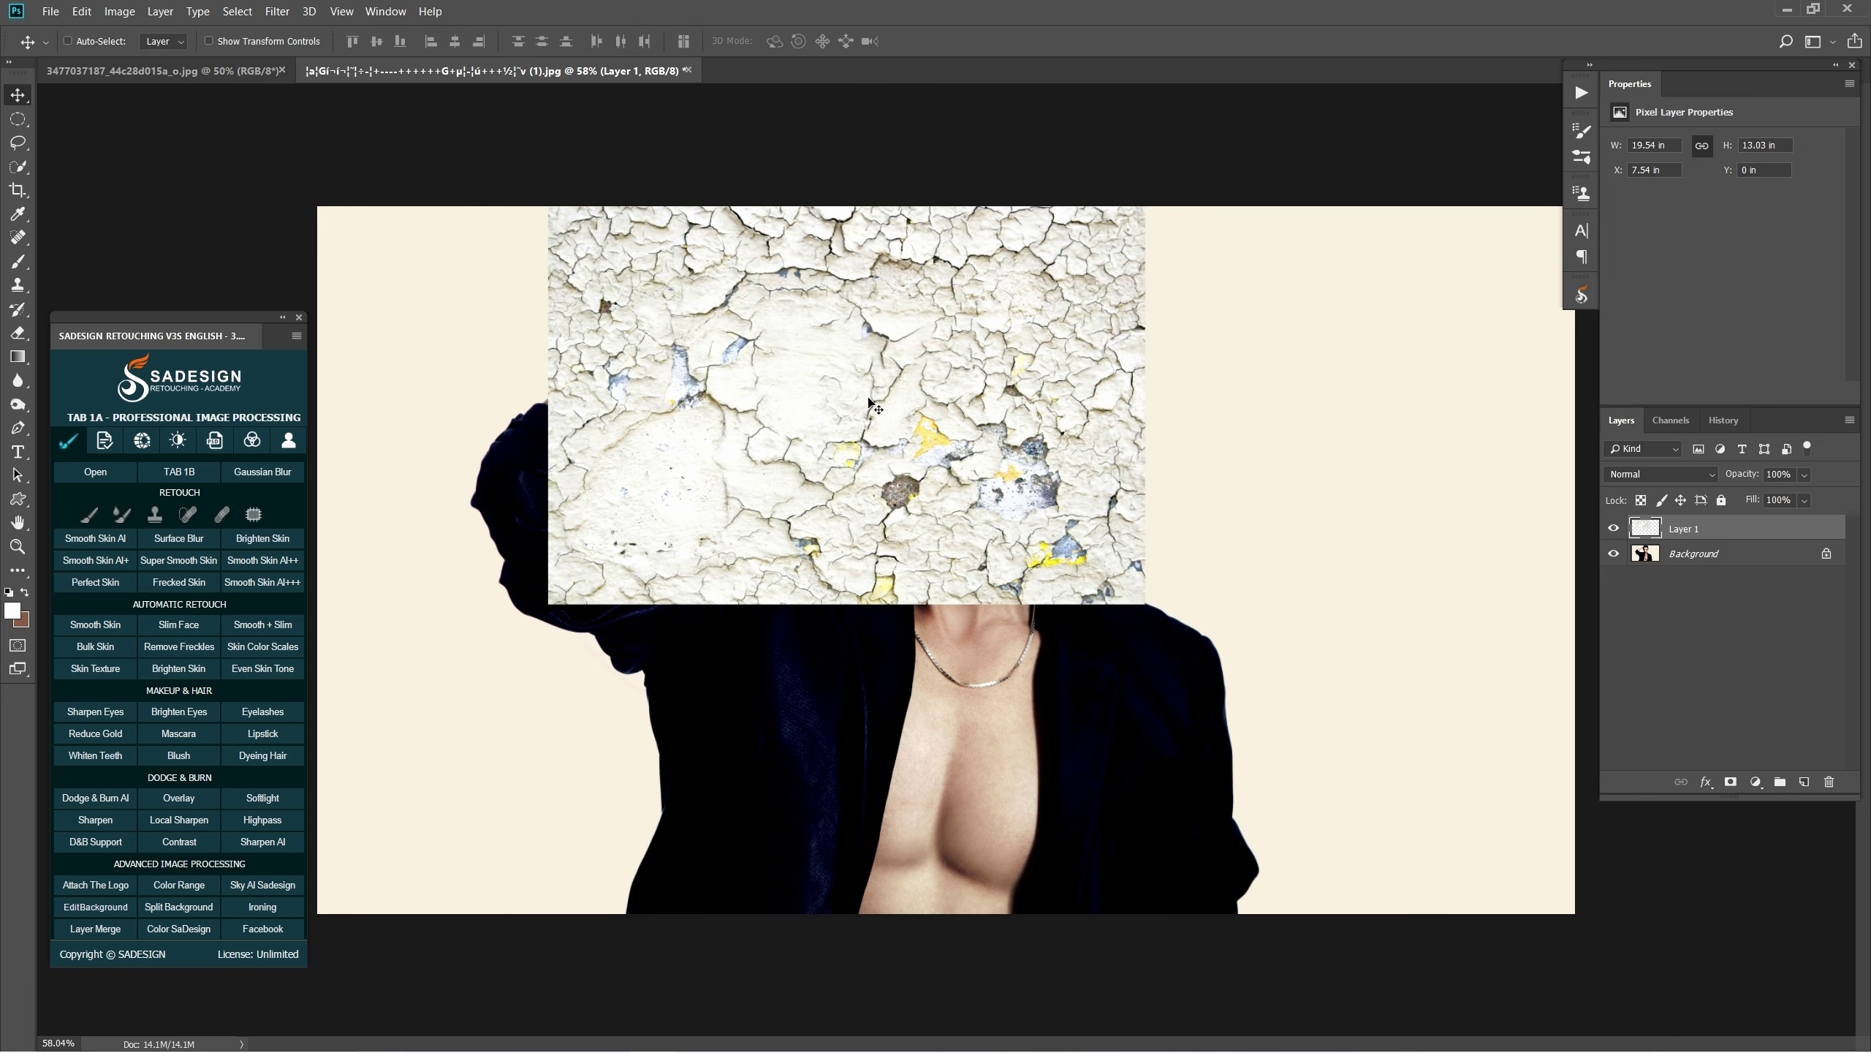
Set the texture layer to Multiply and split its This Layer highlight Blend If slider to about 186 / 255, comparing with the preview.
{"action": "left_click", "coordinate": [1637, 473]}
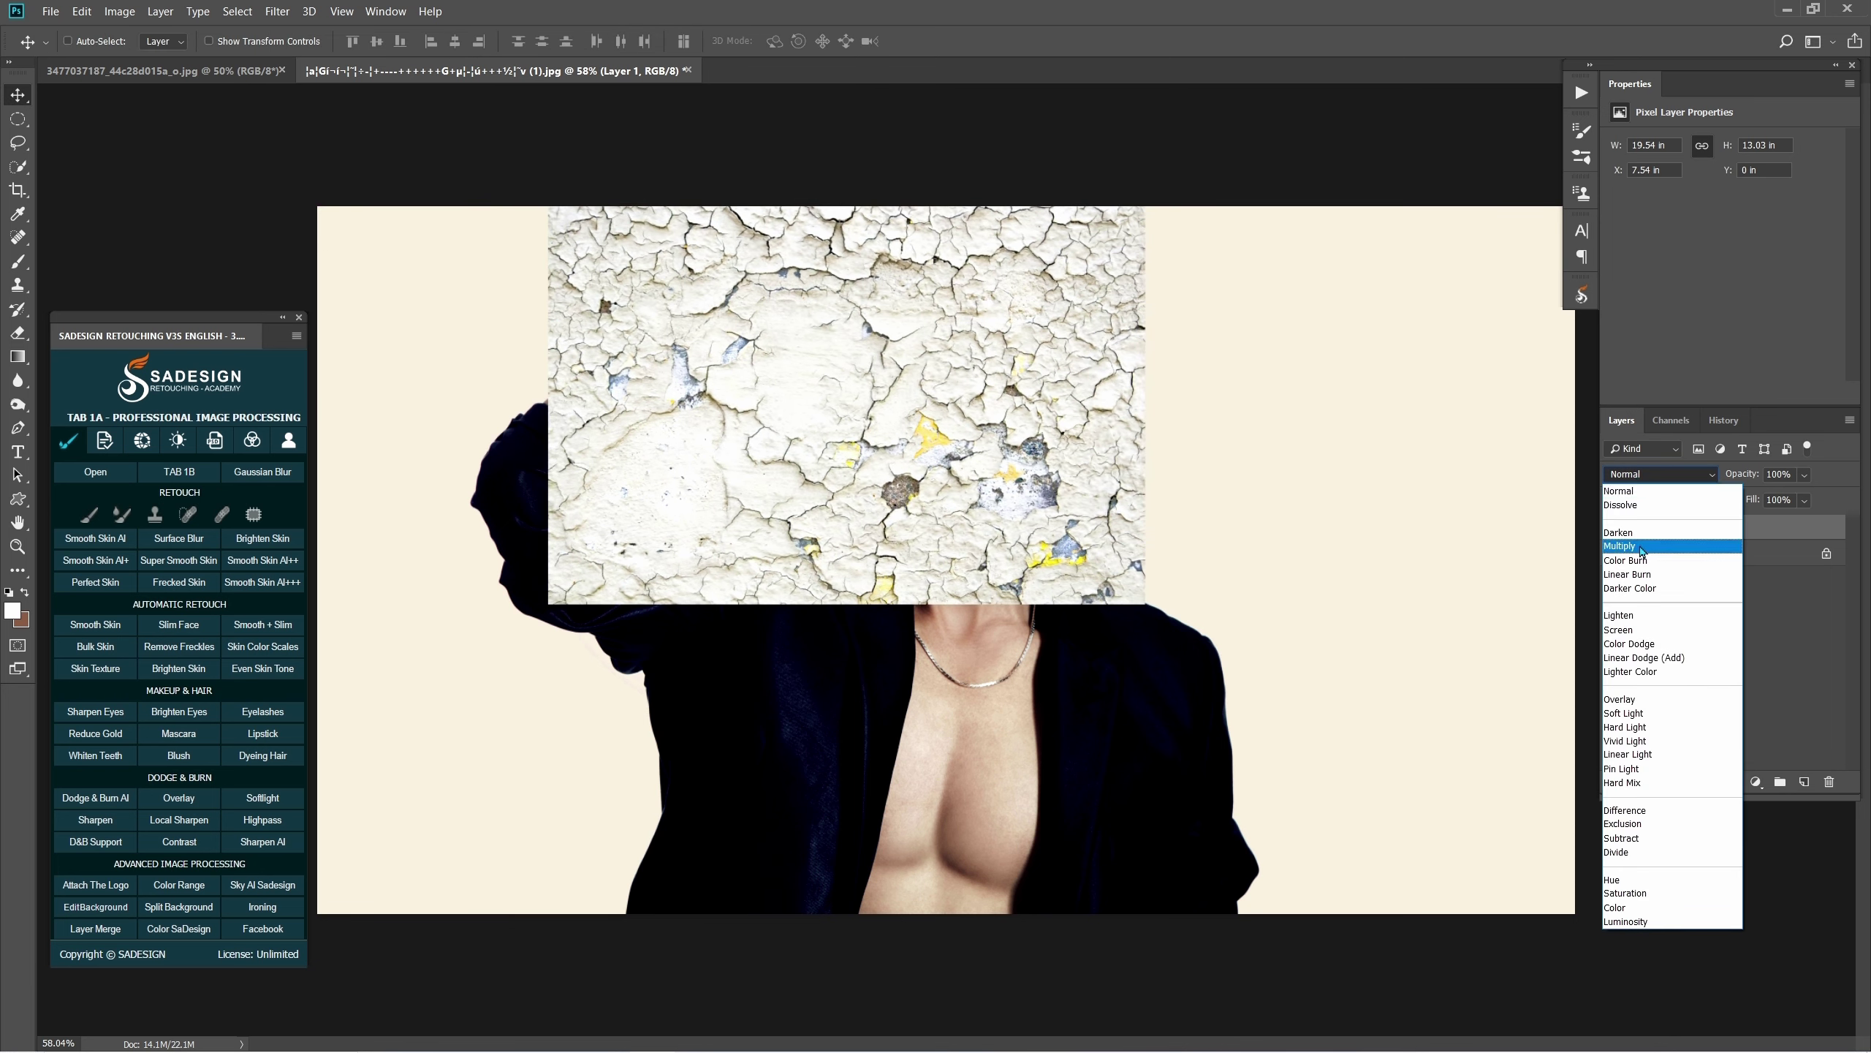
{"action": "left_click", "coordinate": [1675, 547]}
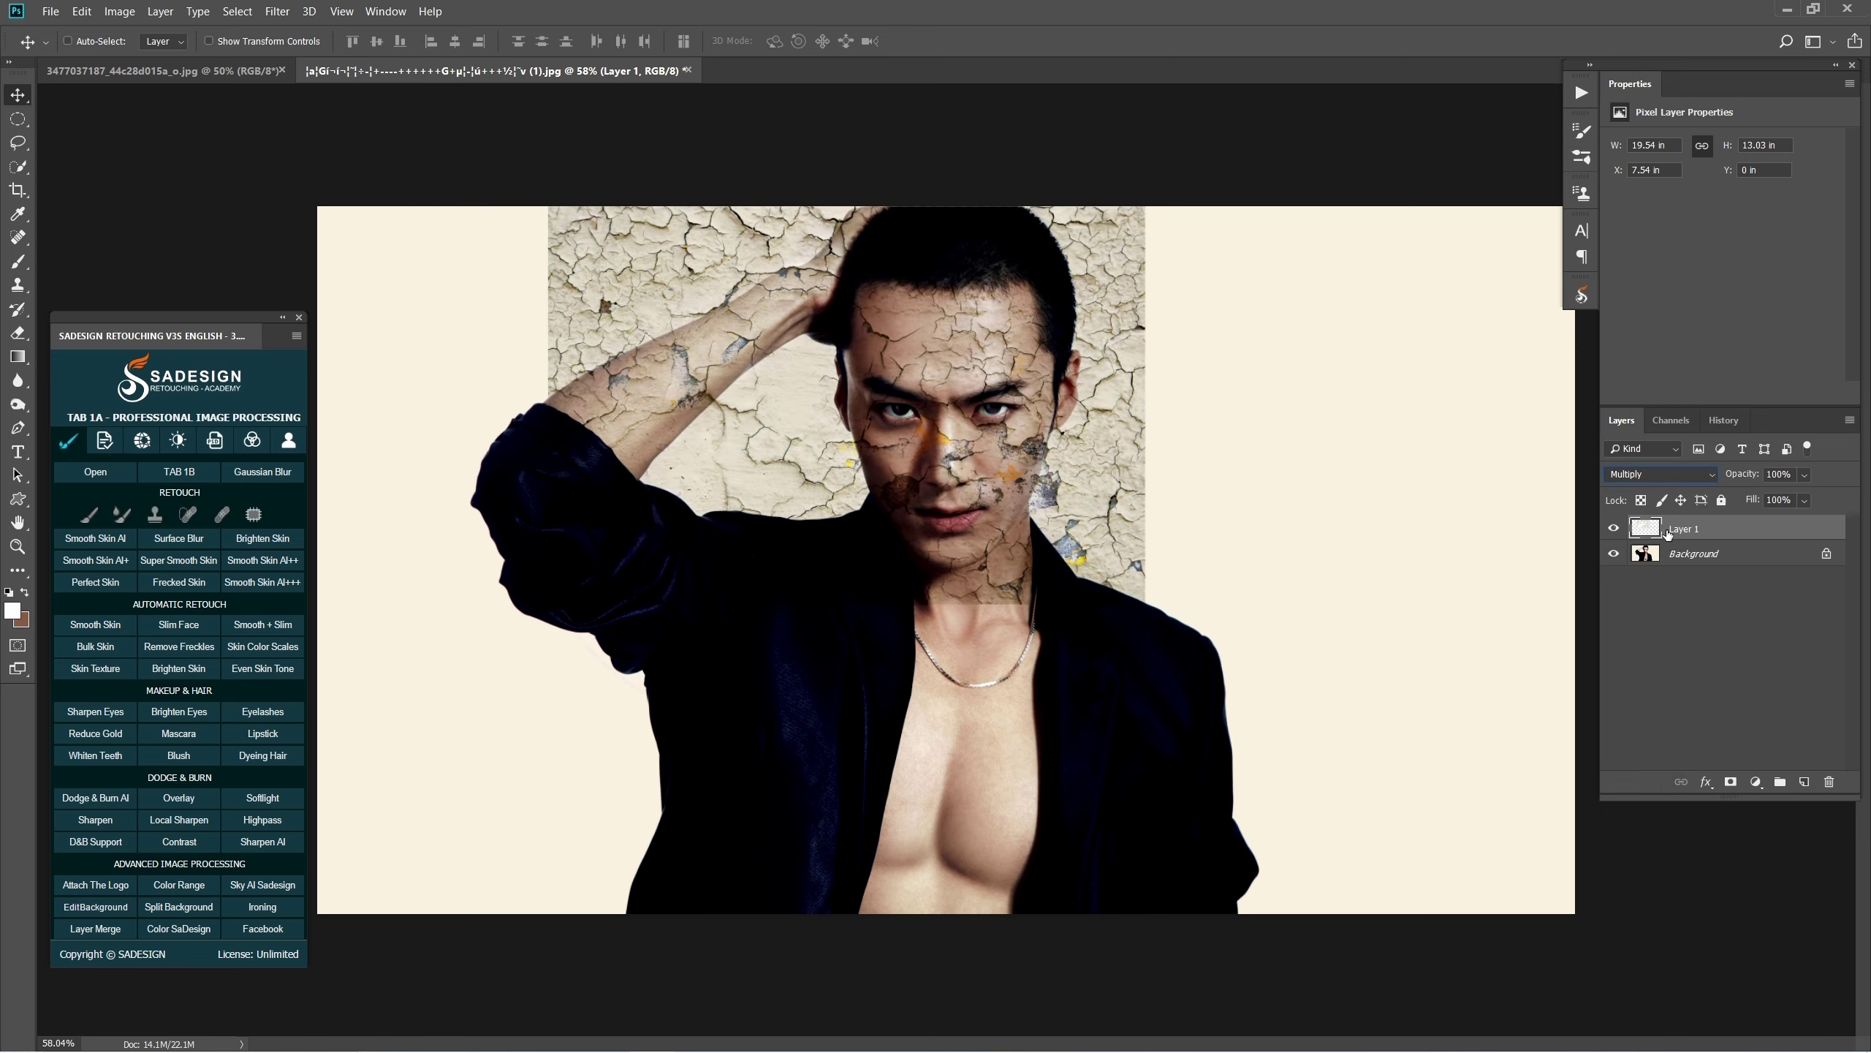
{"action": "left_click", "coordinate": [1706, 783]}
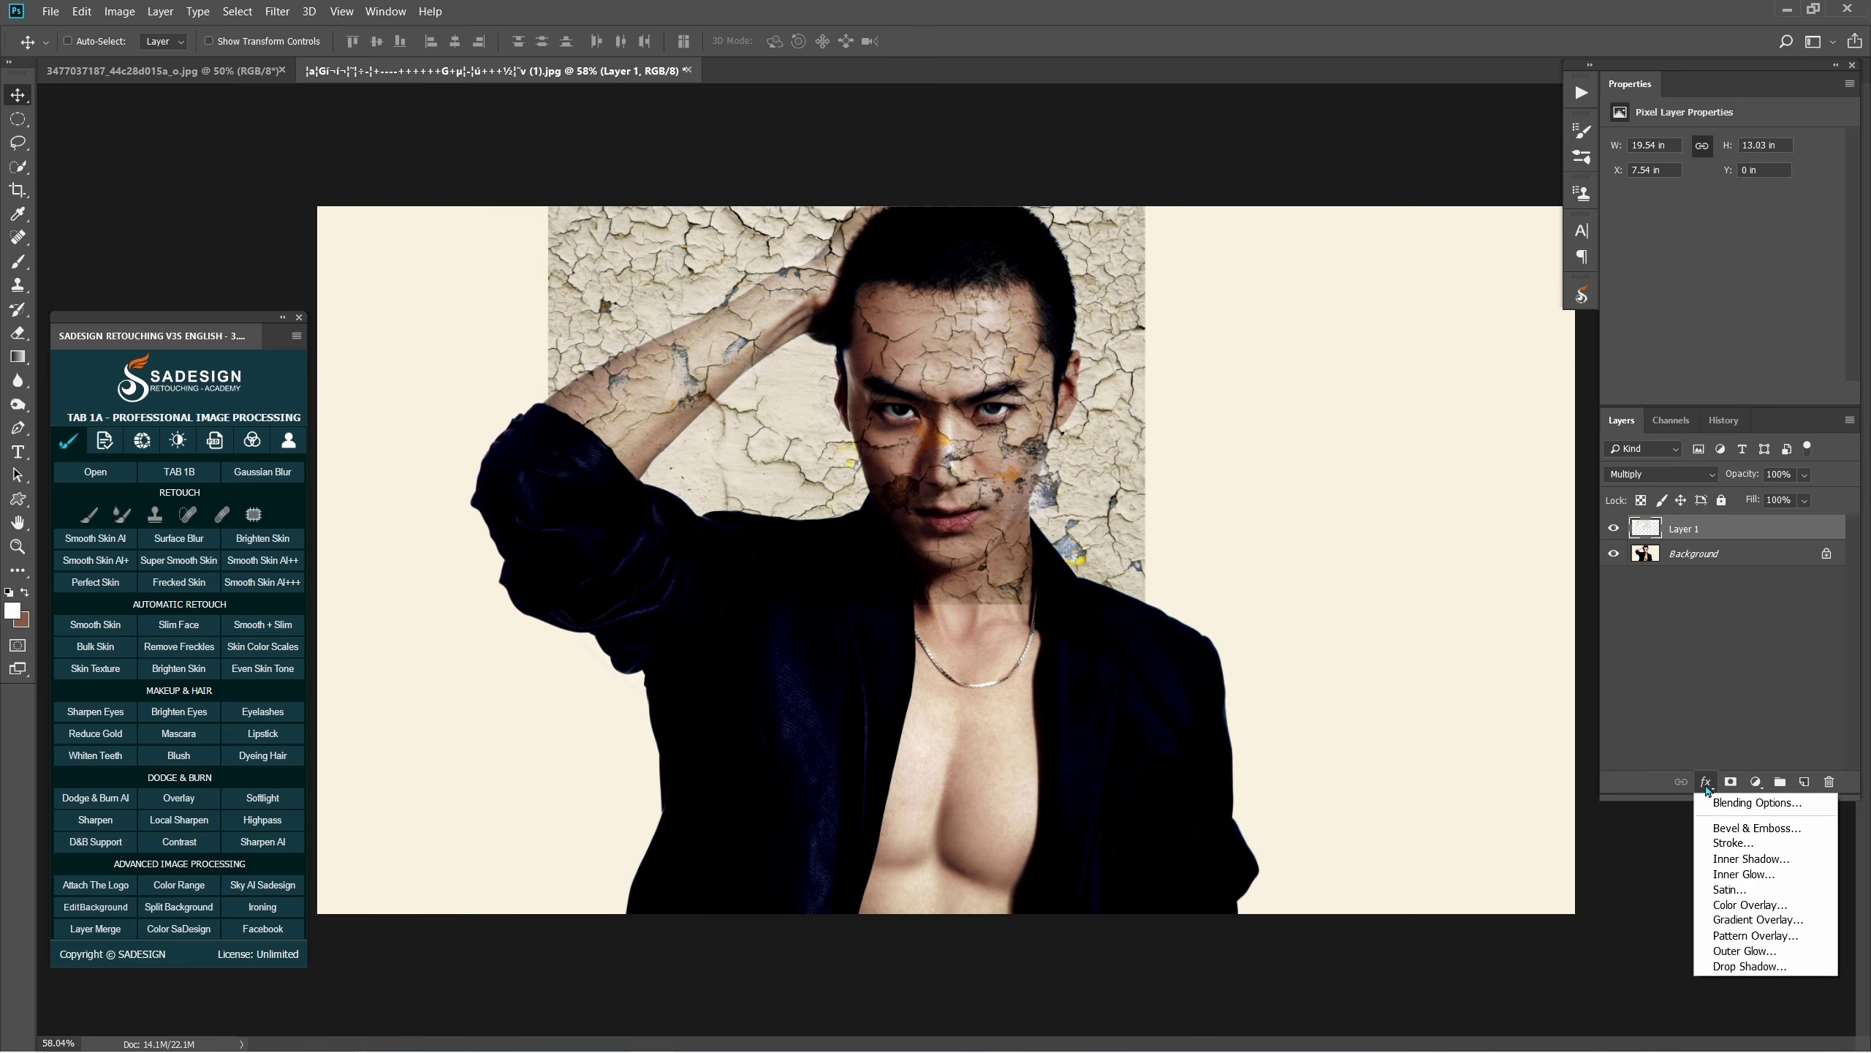
{"action": "left_click", "coordinate": [1756, 805]}
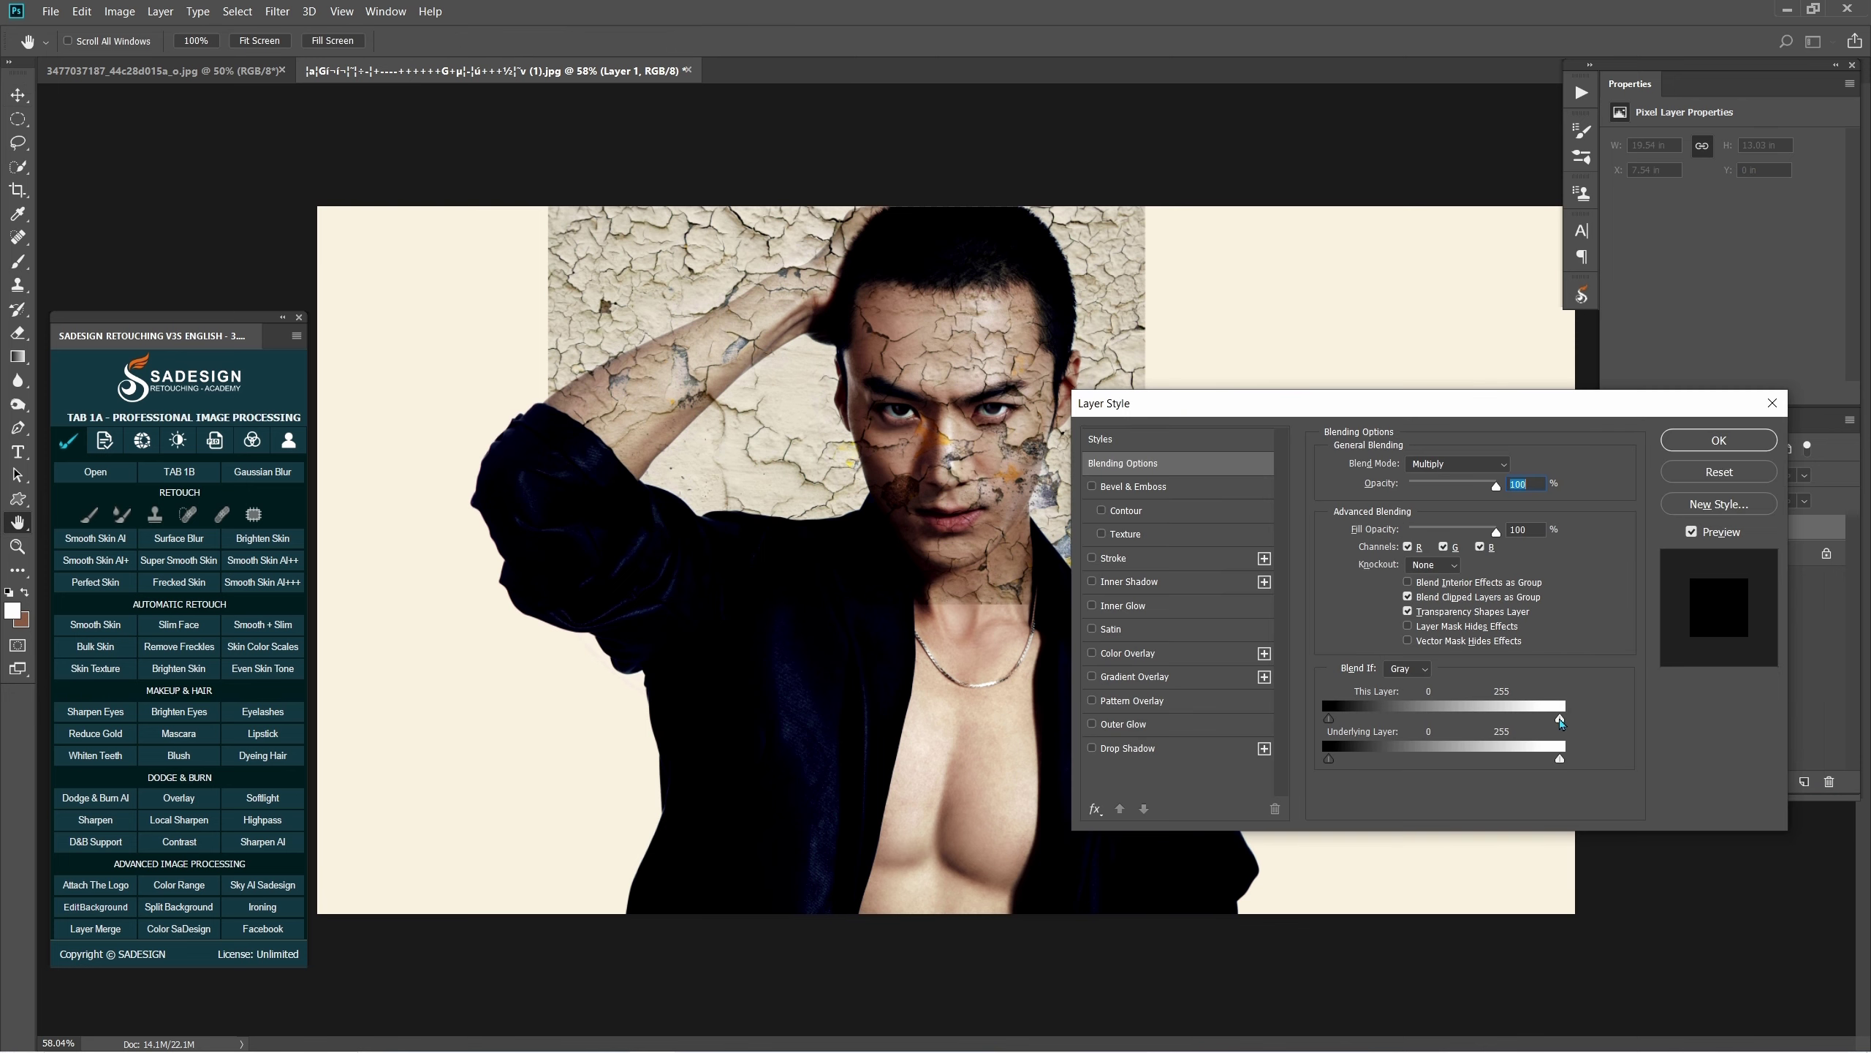
{"action": "left_click_drag", "start_coordinate": [1561, 722], "coordinate": [1507, 726]}
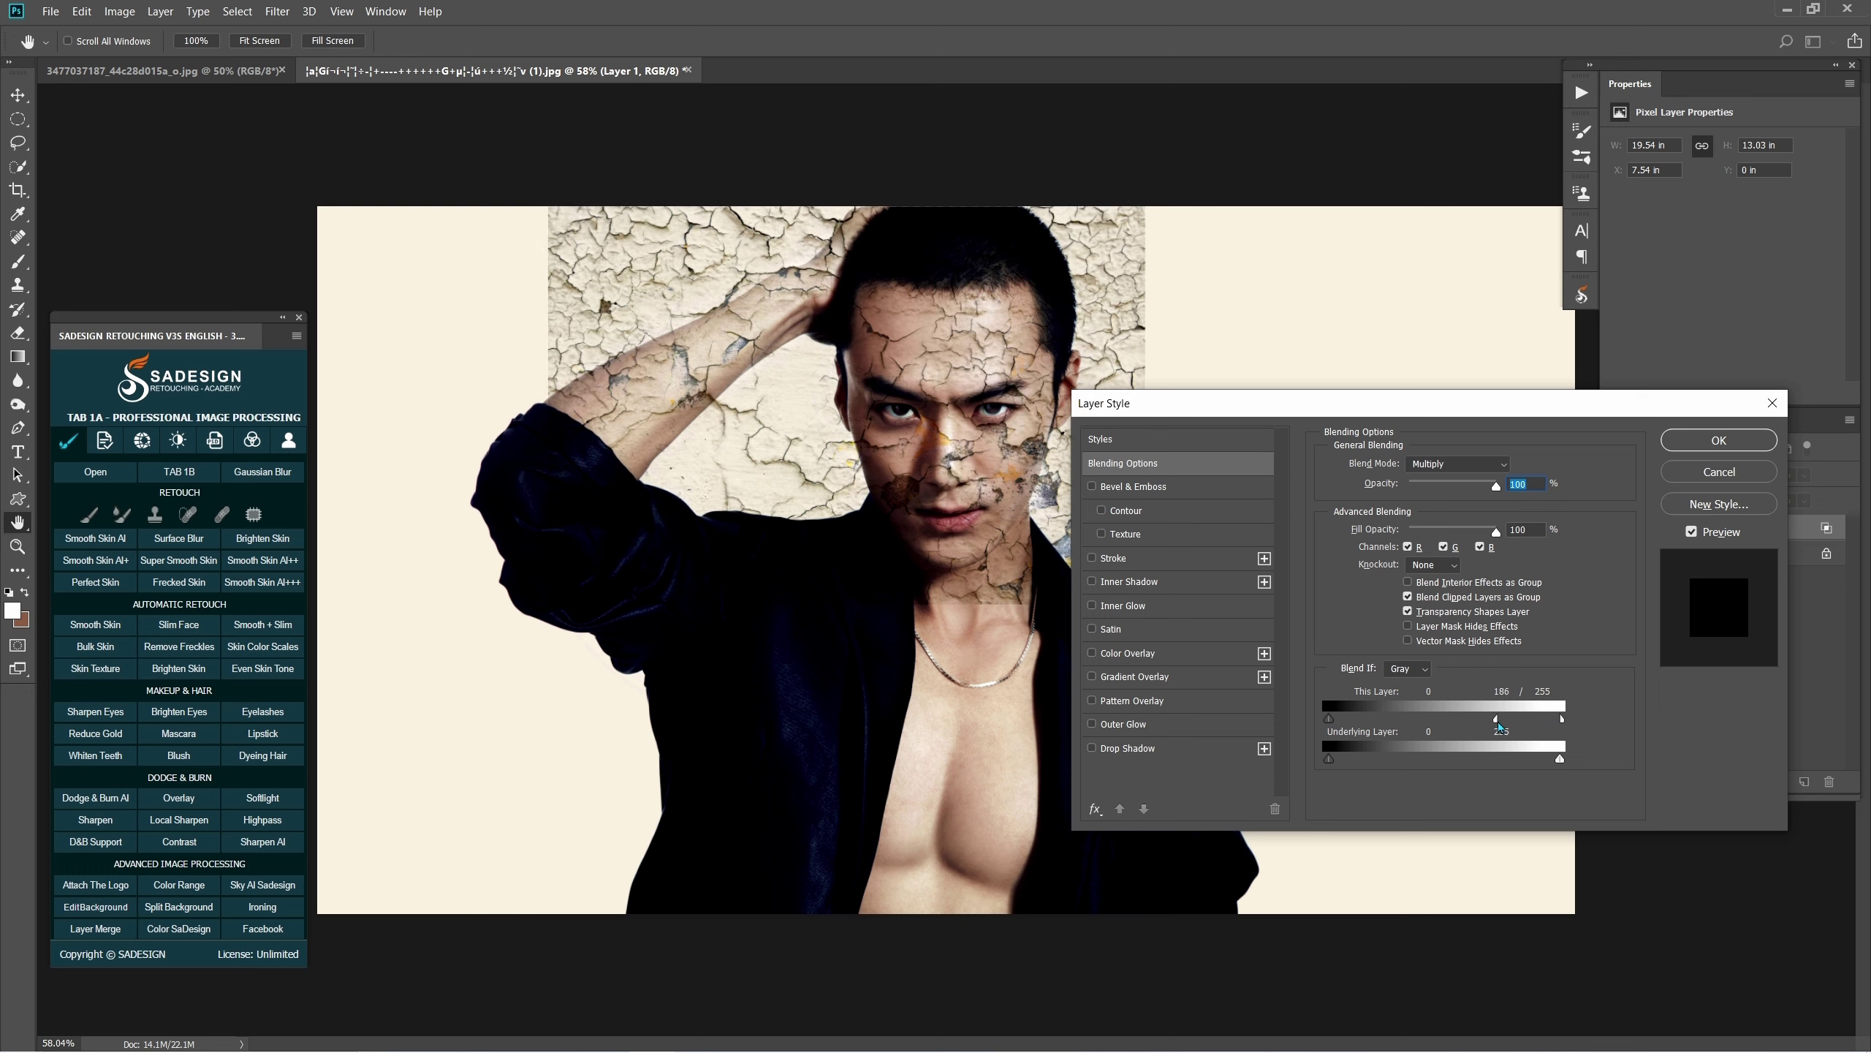
{"action": "left_click", "coordinate": [1692, 532]}
{"action": "left_click", "coordinate": [1692, 532]}
{"action": "left_click", "coordinate": [1692, 532]}
{"action": "left_click", "coordinate": [1692, 532]}
{"action": "left_click", "coordinate": [1720, 441]}
Shift the texture slightly over the face and stretch it up to the canvas's upper edge, at about 19.54 × 13.24 in.
{"action": "scroll", "coordinate": [1031, 449], "scroll_direction": "up", "scroll_amount": 3}
{"action": "key", "text": "ctrl+t"}
{"action": "mouse_move", "coordinate": [1032, 445]}
{"action": "left_mouse_down"}
{"action": "mouse_move", "coordinate": [1030, 481]}
{"action": "mouse_move", "coordinate": [1034, 458]}
{"action": "mouse_move", "coordinate": [1016, 467]}
{"action": "left_mouse_up"}
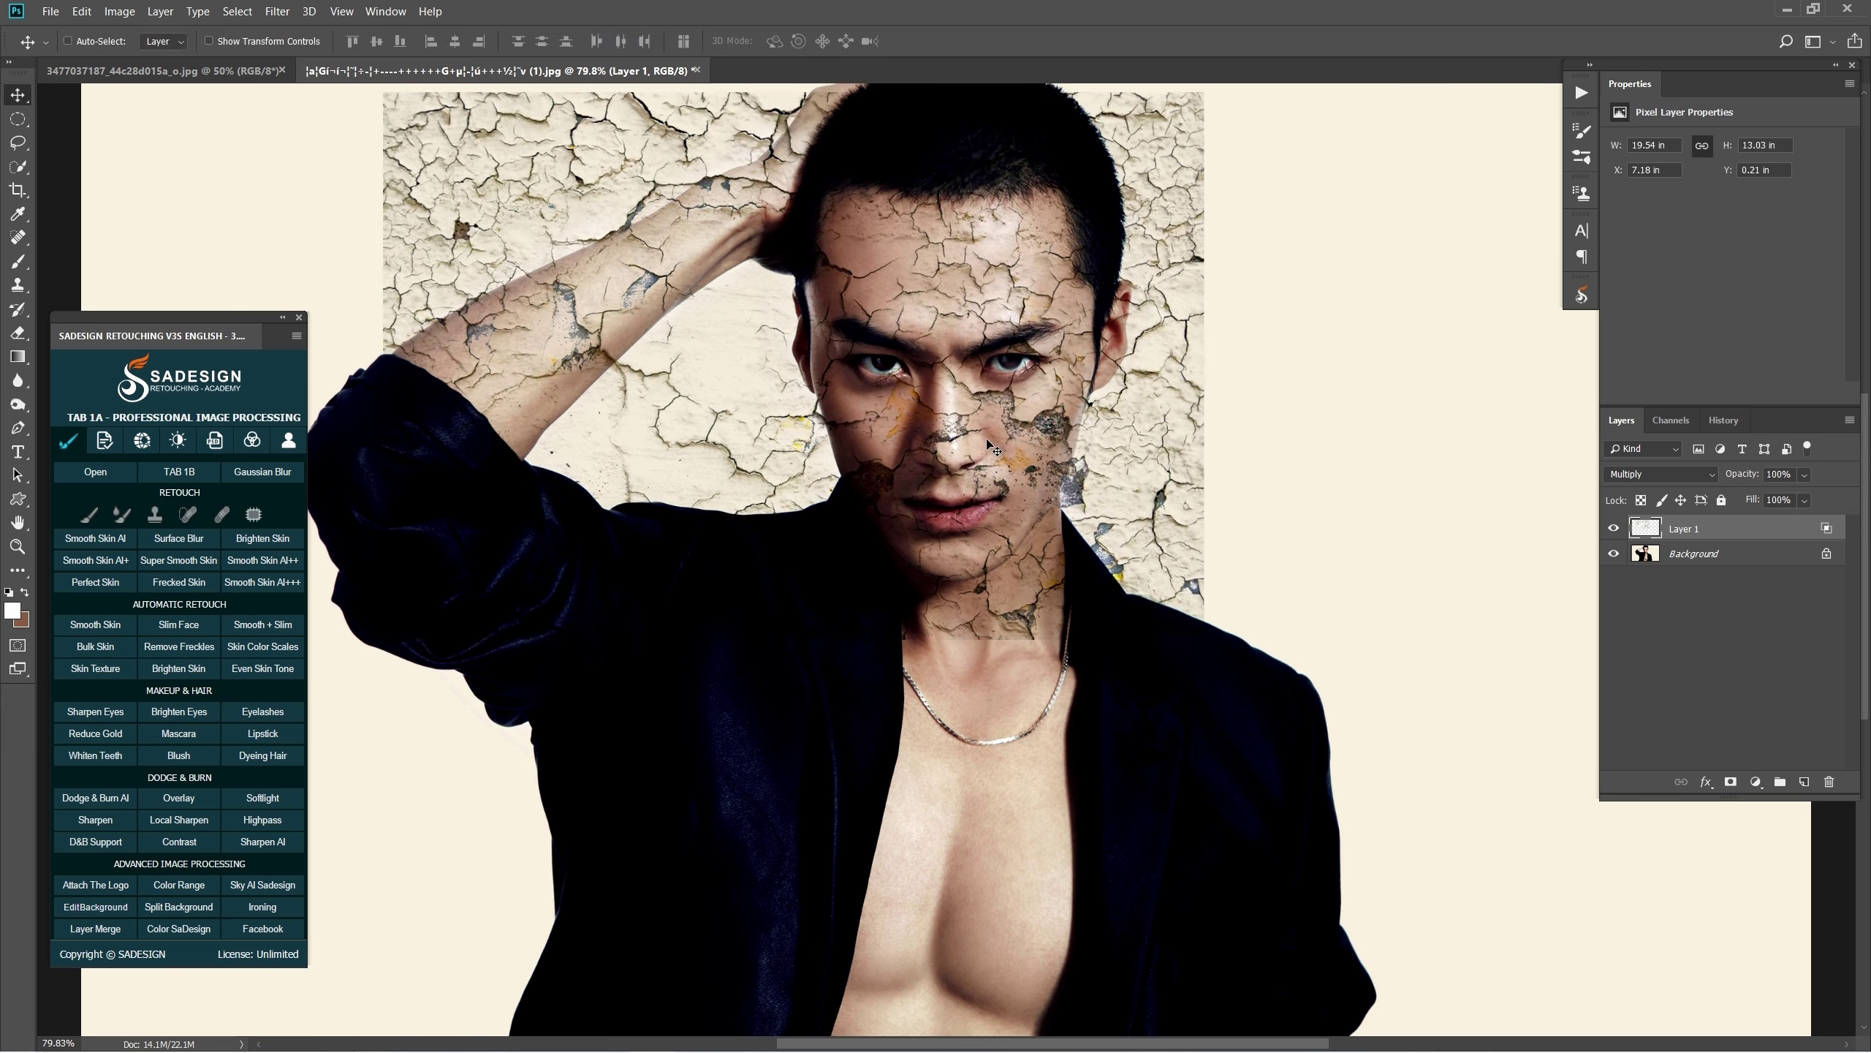
{"action": "left_click_drag", "start_coordinate": [864, 220], "coordinate": [864, 251]}
{"action": "key", "text": "Return"}
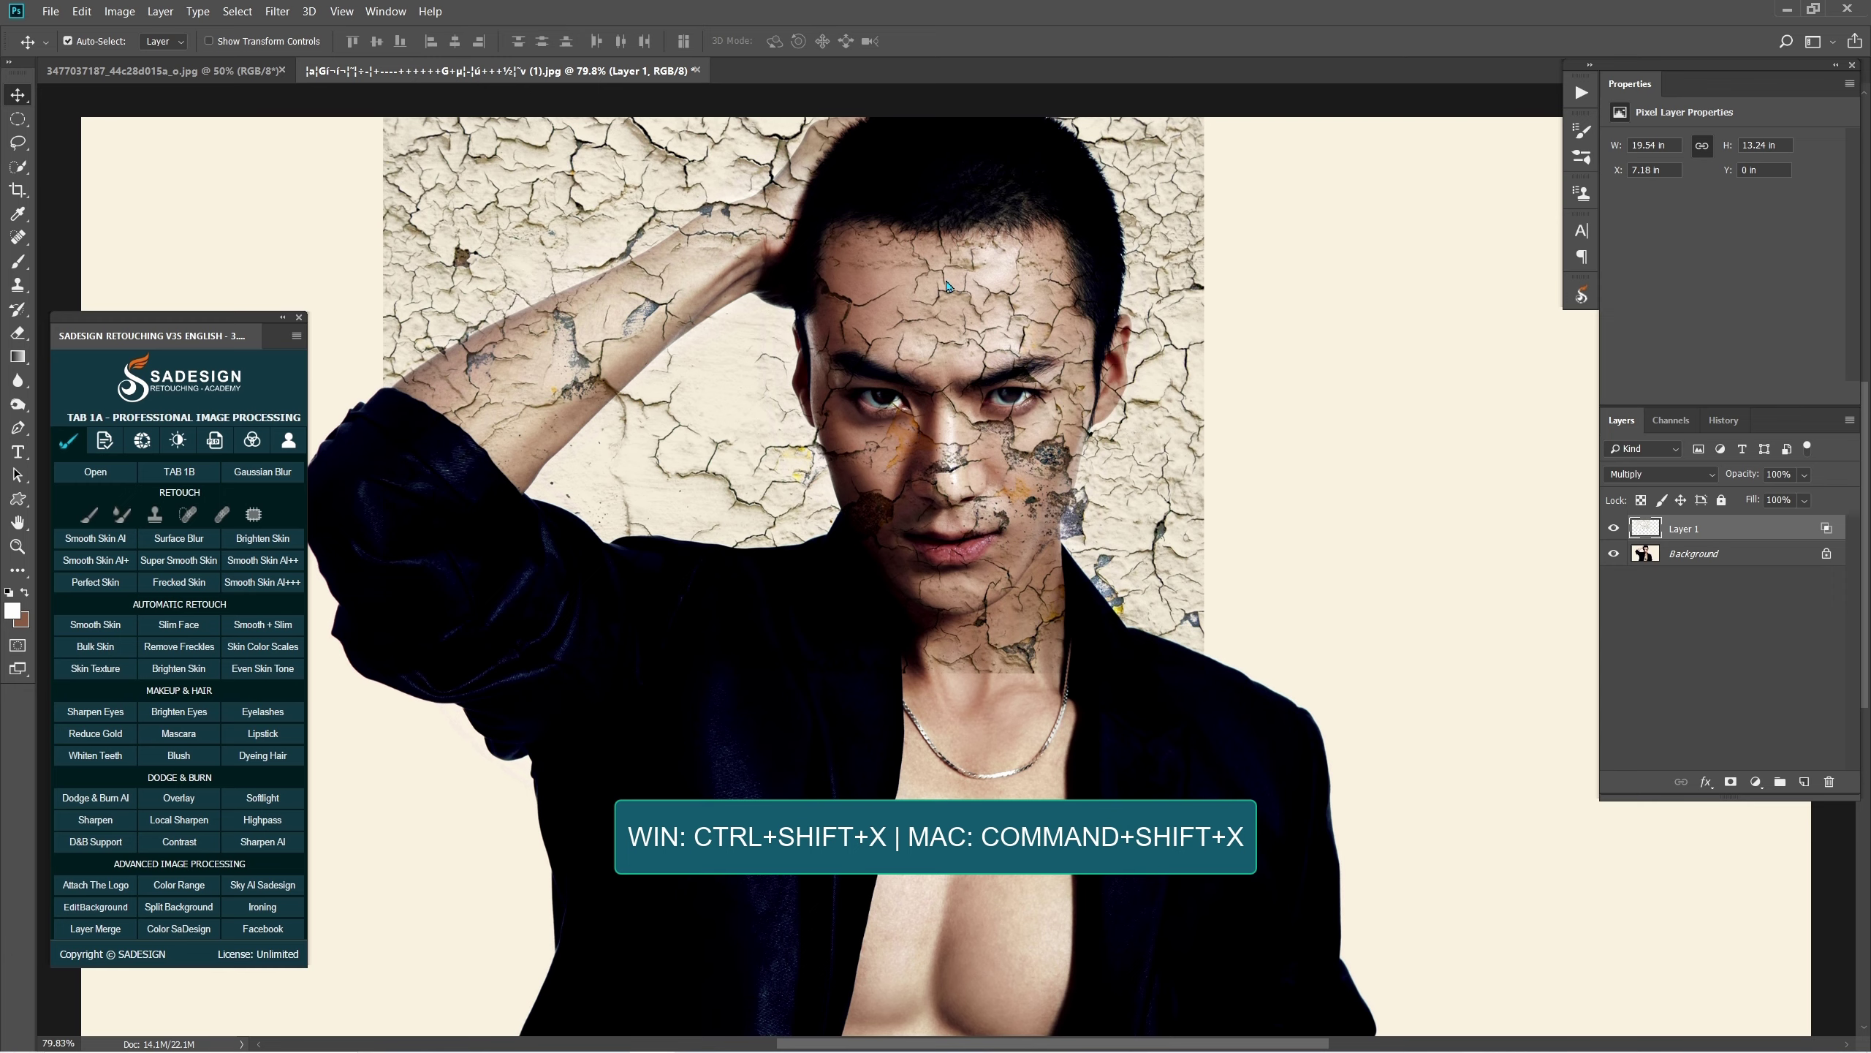
Open the texture layer in Liquify and push the cracks beside the jaw inward with a large Forward Warp brush.
{"action": "key", "text": "ctrl+shift+x"}
{"action": "scroll", "coordinate": [1552, 788], "scroll_direction": "down", "scroll_amount": 5}
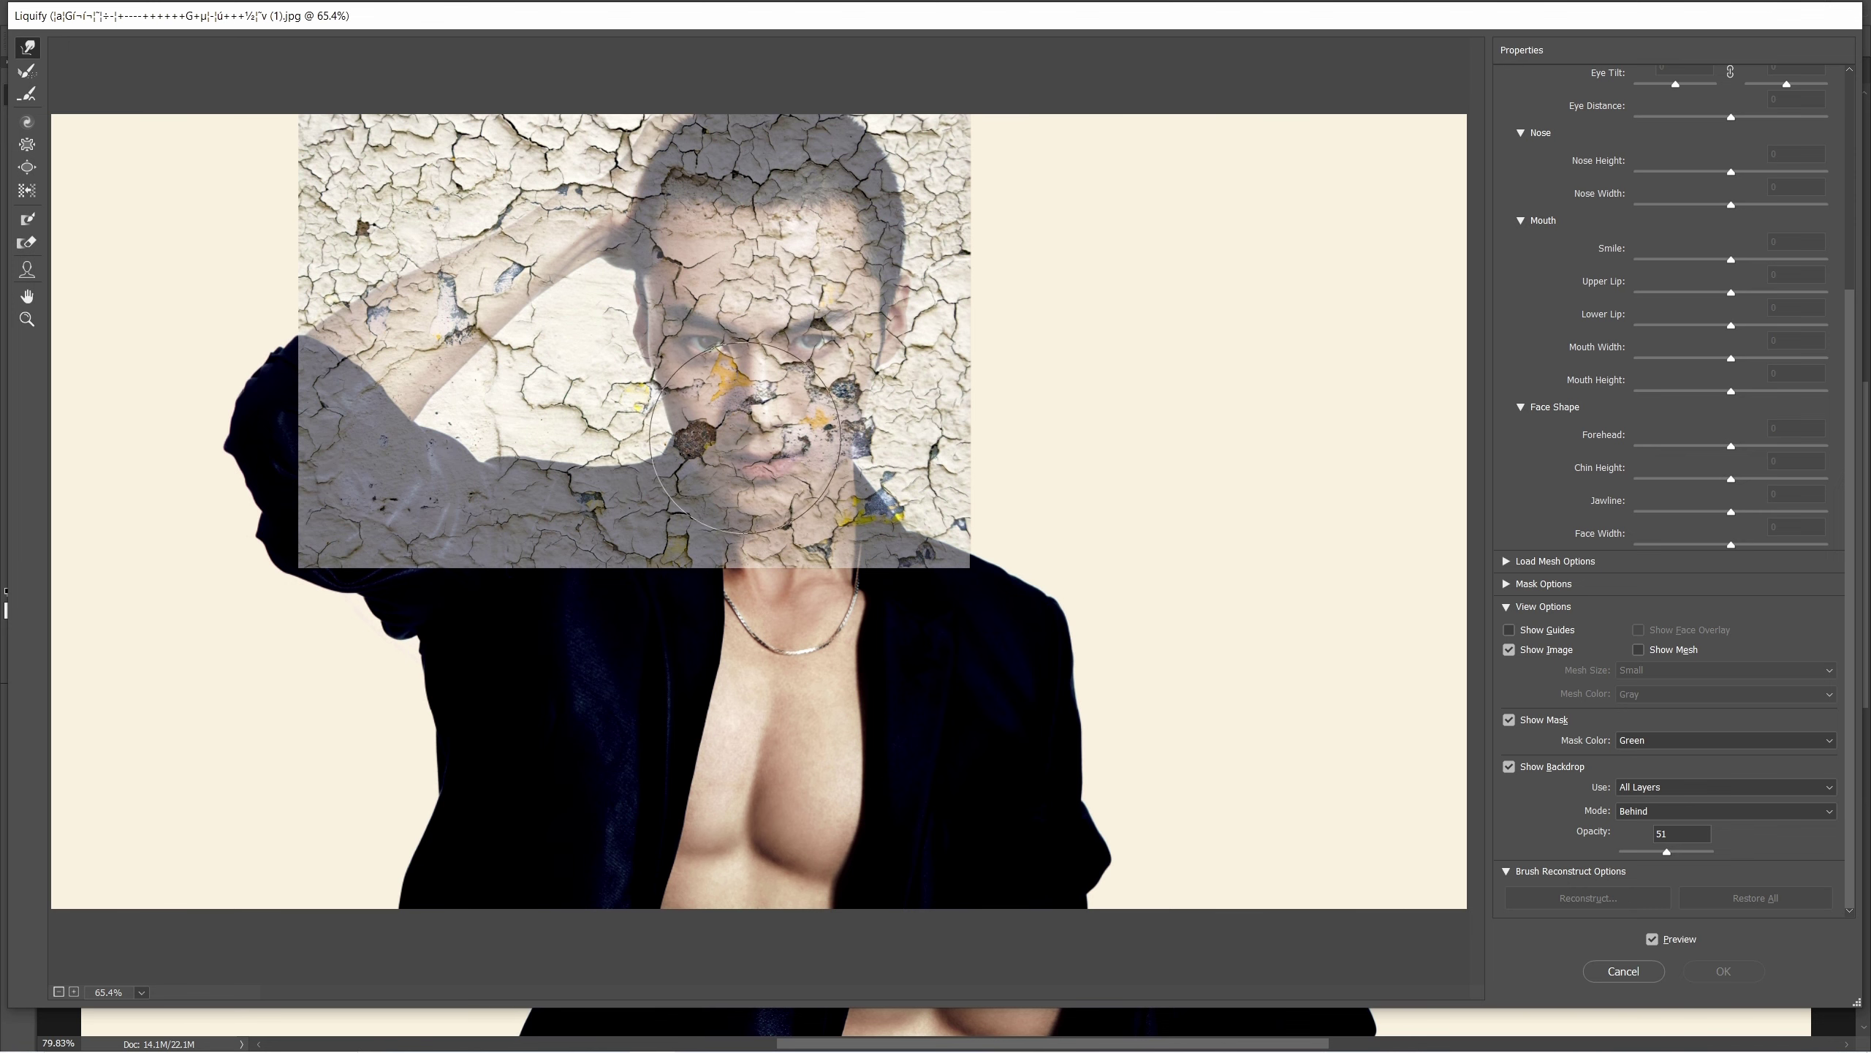
{"action": "key", "text": "ctrl+plus"}
{"action": "key", "text": "bracketleft"}
{"action": "key", "text": "bracketleft"}
{"action": "key", "text": "bracketleft"}
{"action": "key", "text": "bracketleft"}
{"action": "key", "text": "bracketleft"}
{"action": "key", "text": "bracketleft"}
{"action": "key", "text": "bracketright"}
{"action": "key", "text": "bracketright"}
{"action": "key", "text": "bracketright"}
{"action": "key", "text": "bracketright"}
{"action": "key", "text": "bracketright"}
{"action": "key", "text": "bracketright"}
{"action": "key", "text": "bracketright"}
{"action": "key", "text": "bracketright"}
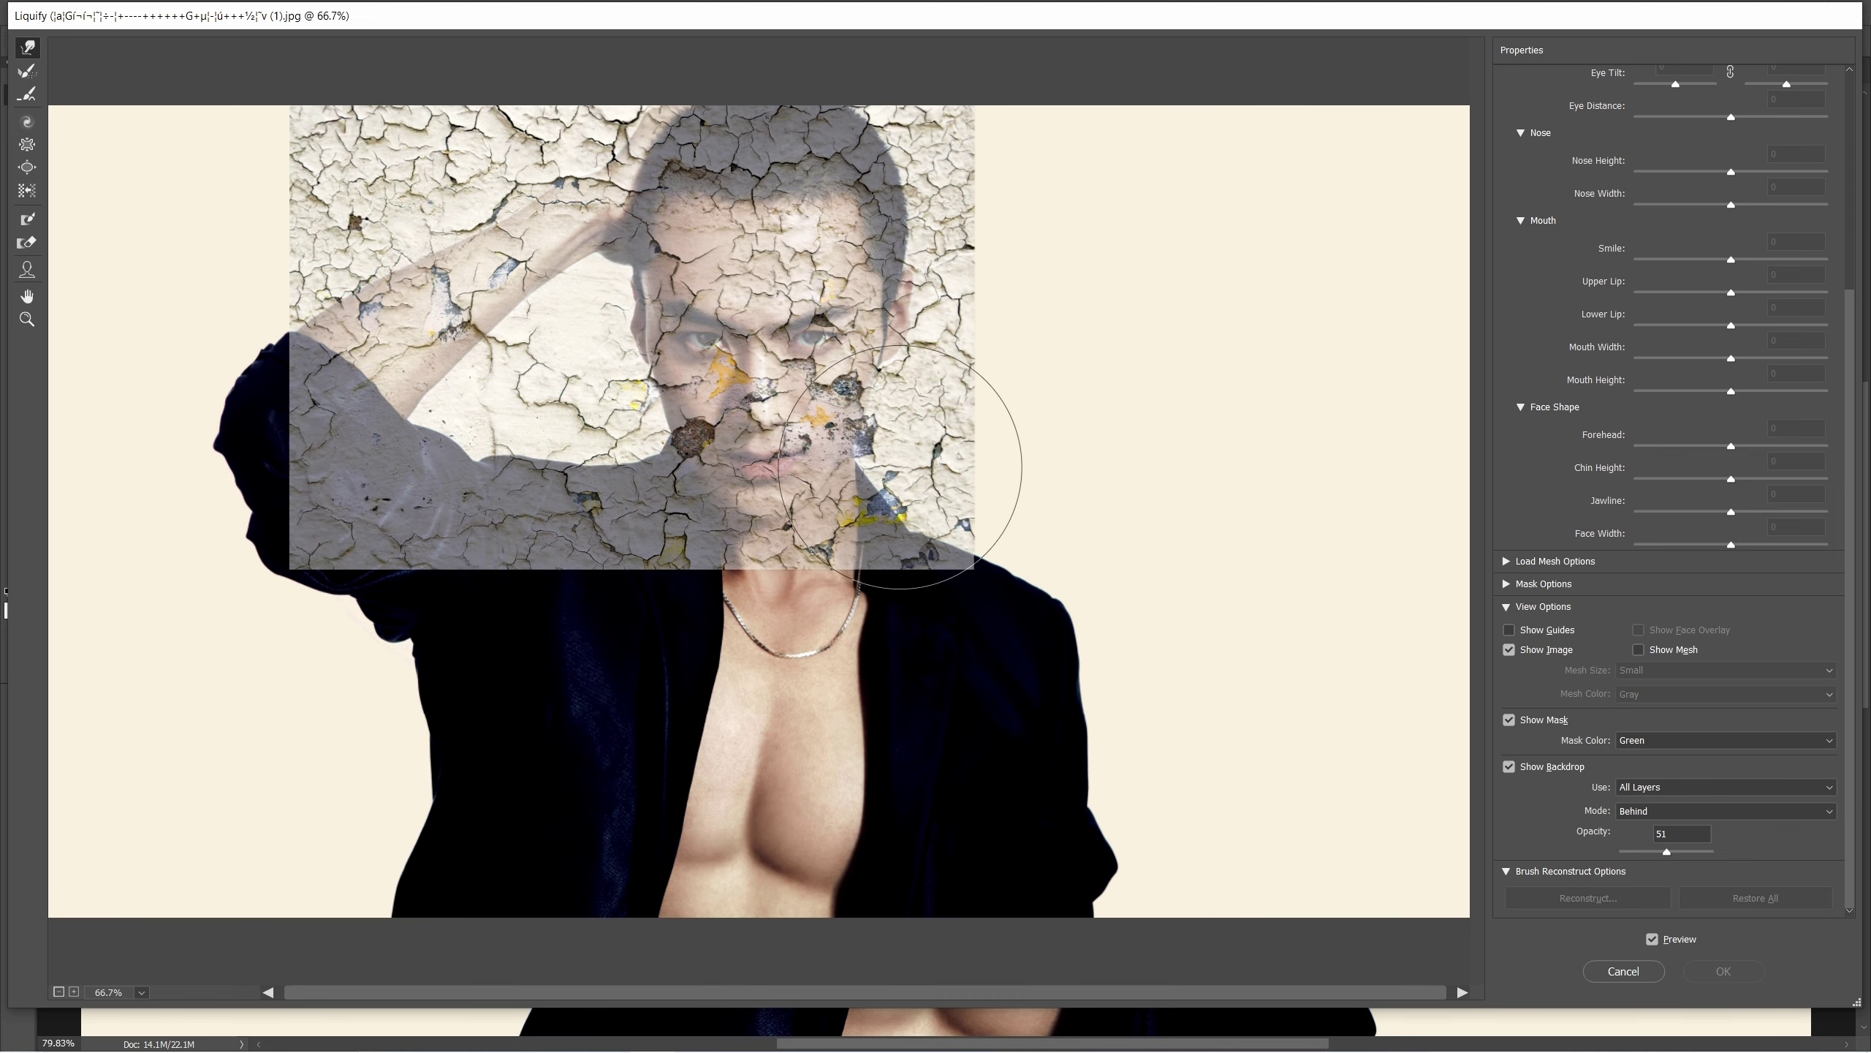
{"action": "left_click_drag", "start_coordinate": [908, 477], "coordinate": [885, 454]}
Resize the warp brush and push the texture's colored patches at both cheeks and the jaw in toward the face.
{"action": "key", "text": "bracketleft"}
{"action": "key", "text": "bracketleft"}
{"action": "key", "text": "bracketleft"}
{"action": "key", "text": "bracketleft"}
{"action": "key", "text": "bracketleft"}
{"action": "key", "text": "bracketleft"}
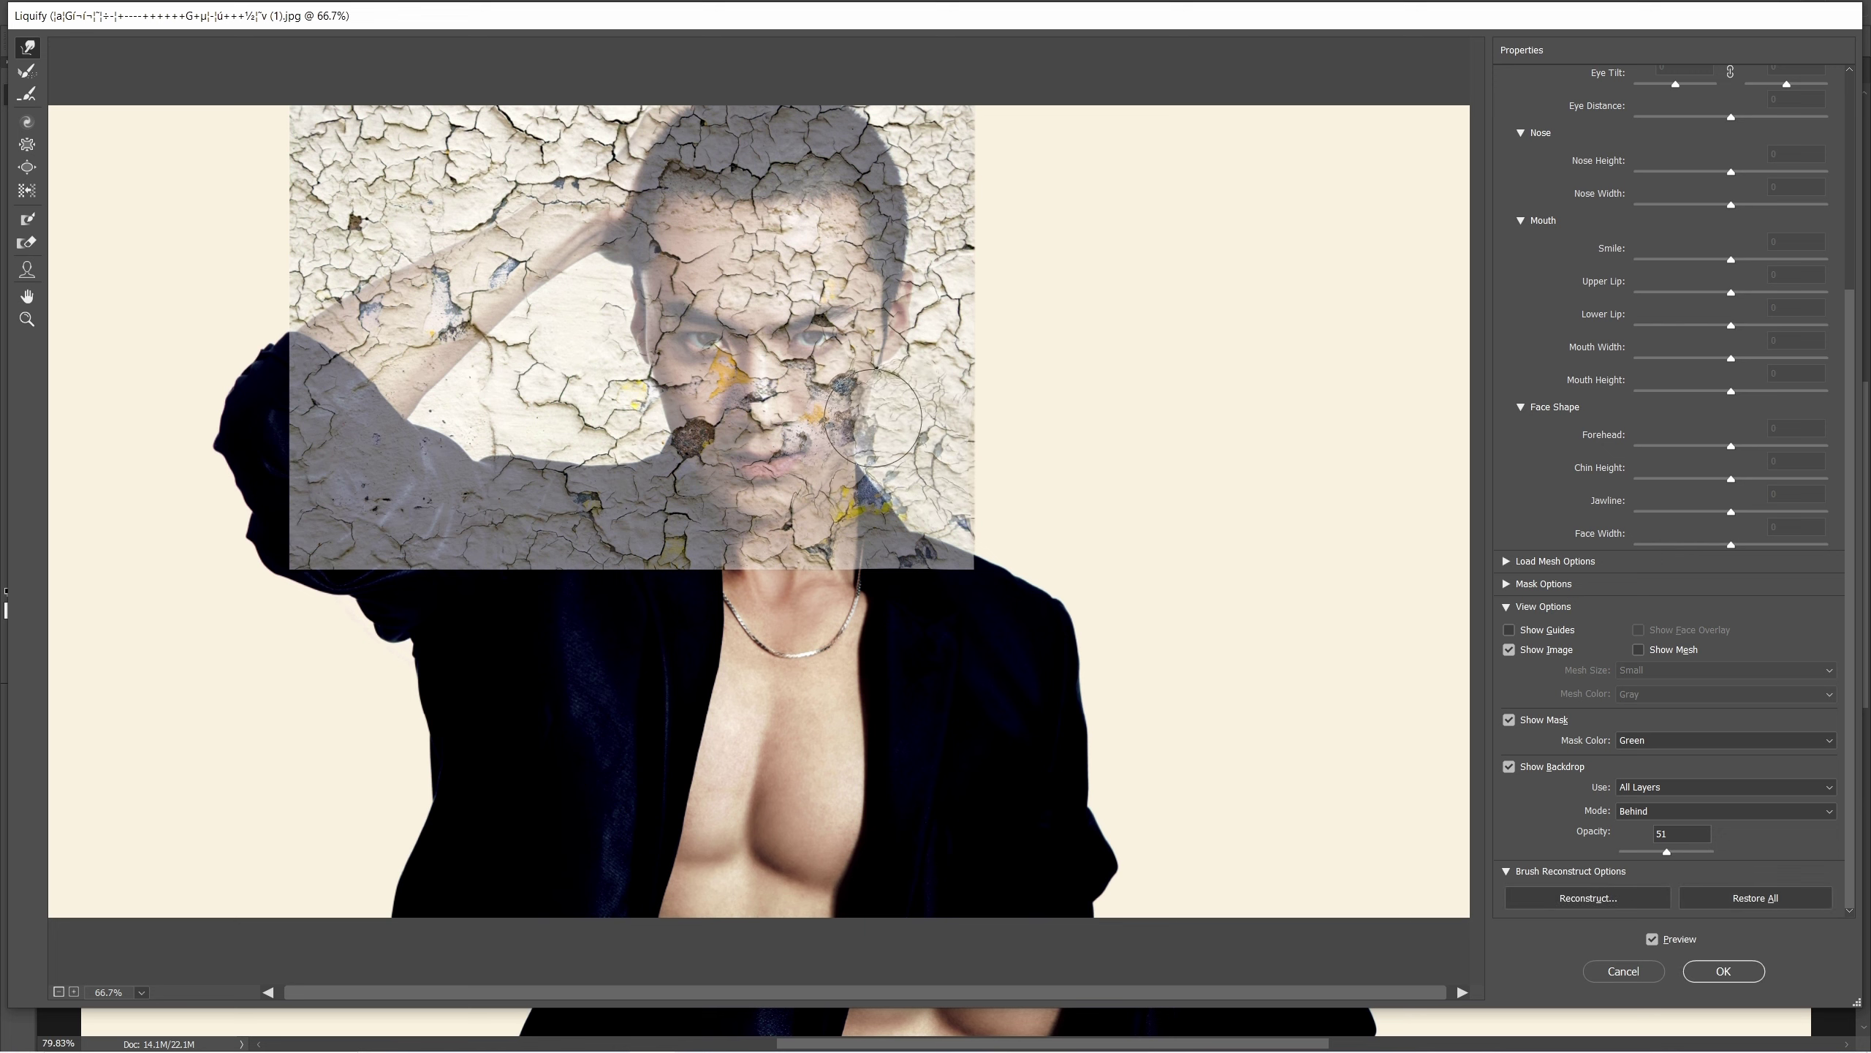
{"action": "key", "text": "bracketright"}
{"action": "key", "text": "bracketright"}
{"action": "key", "text": "bracketright"}
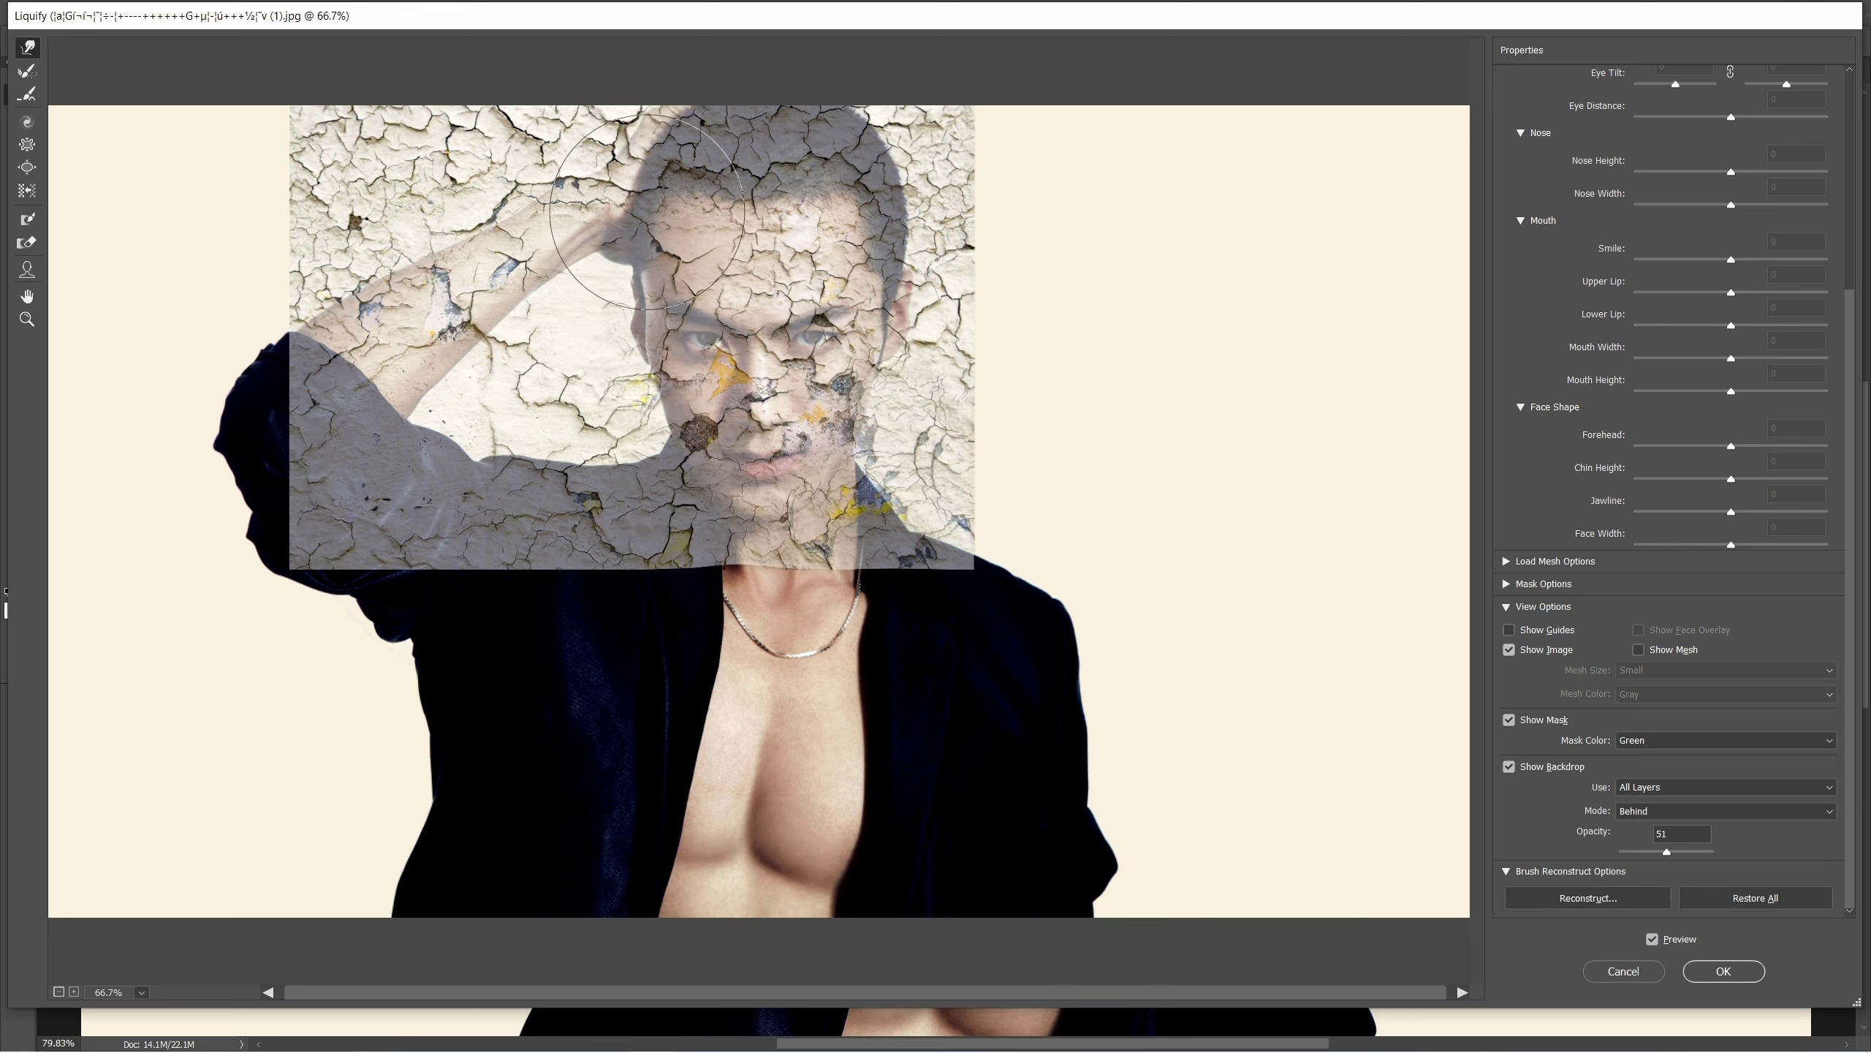
Warp the cracks around the cheek and eyes with a smaller brush so they follow the facial contours.
{"action": "key", "text": "ctrl+plus"}
{"action": "key", "text": "bracketleft"}
{"action": "key", "text": "bracketleft"}
{"action": "key", "text": "bracketleft"}
{"action": "key", "text": "bracketleft"}
{"action": "key", "text": "bracketleft"}
{"action": "key", "text": "bracketleft"}
{"action": "left_click_drag", "start_coordinate": [929, 435], "coordinate": [912, 413]}
{"action": "left_click_drag", "start_coordinate": [875, 325], "coordinate": [937, 309]}
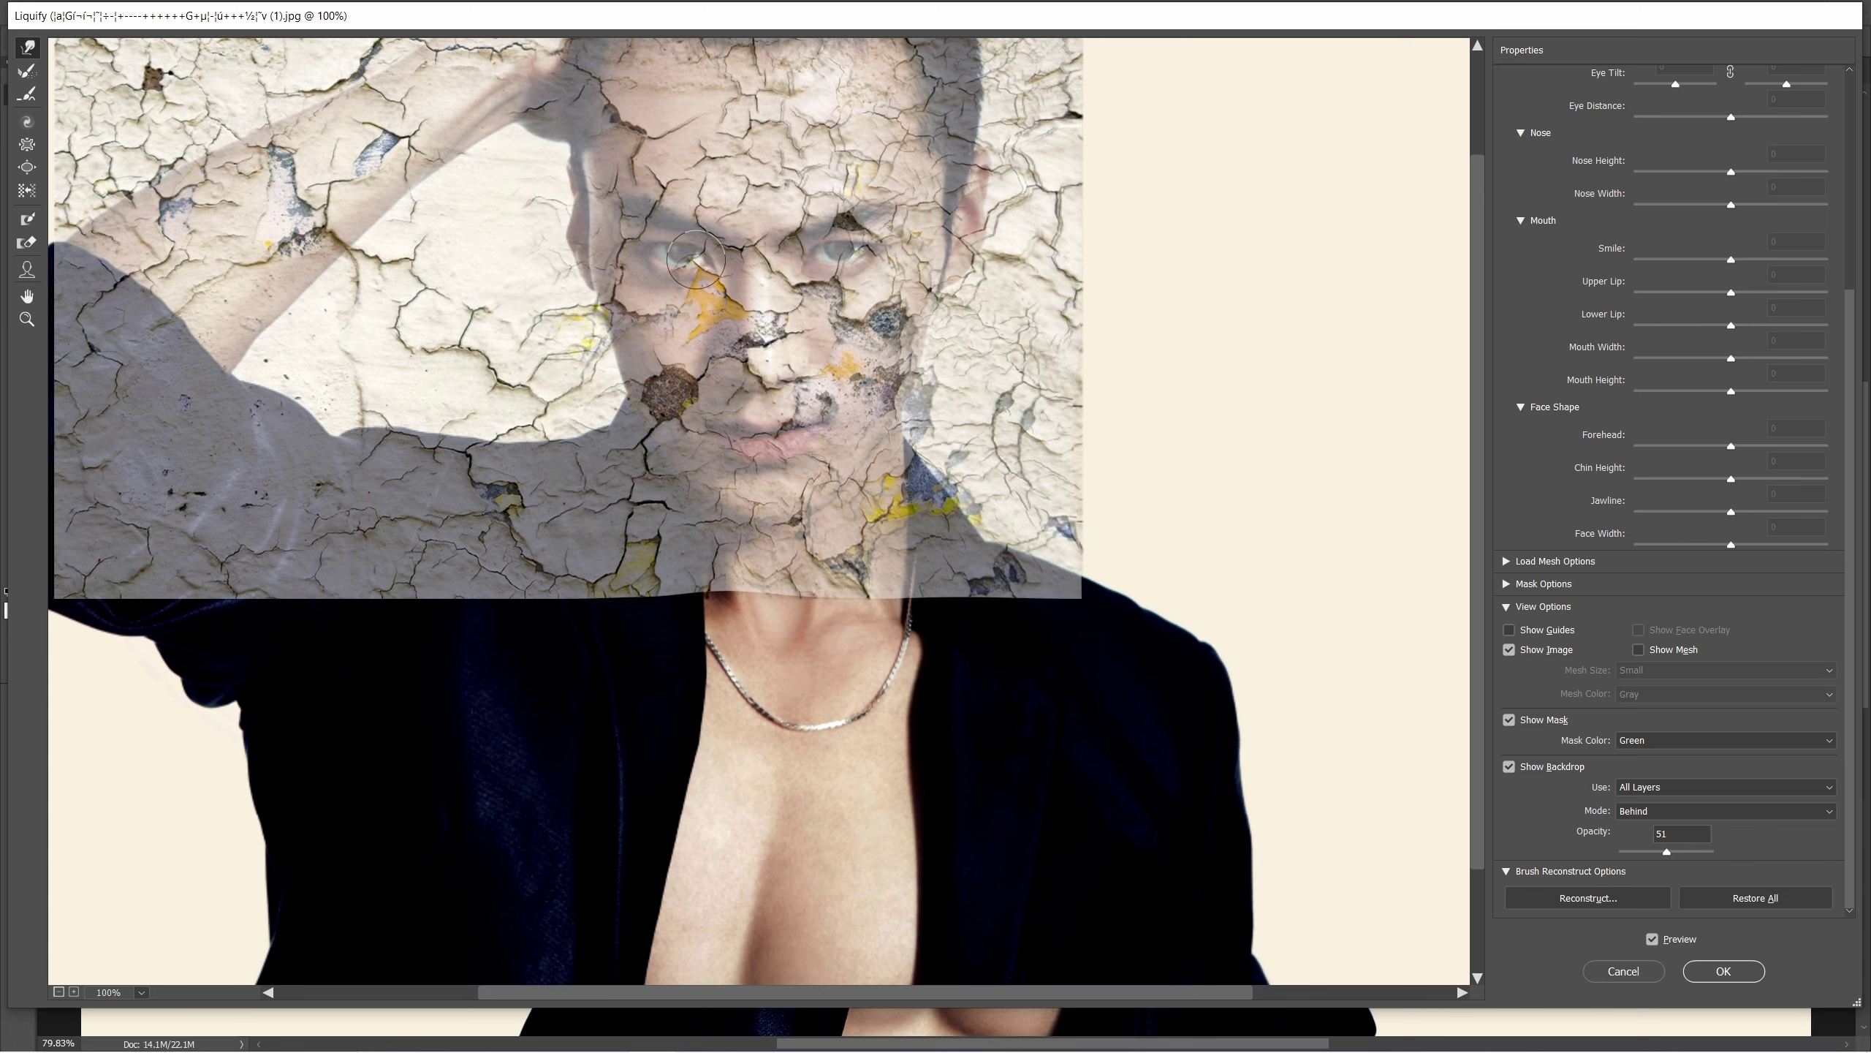
{"action": "key", "text": "bracketleft"}
{"action": "key", "text": "bracketleft"}
{"action": "left_click_drag", "start_coordinate": [688, 260], "coordinate": [705, 245]}
Warp the texture along the raised forearm with a larger brush and apply the Liquify changes.
{"action": "key", "text": "ctrl+minus"}
{"action": "key", "text": "bracketright"}
{"action": "key", "text": "bracketright"}
{"action": "key", "text": "bracketright"}
{"action": "key", "text": "bracketright"}
{"action": "key", "text": "bracketright"}
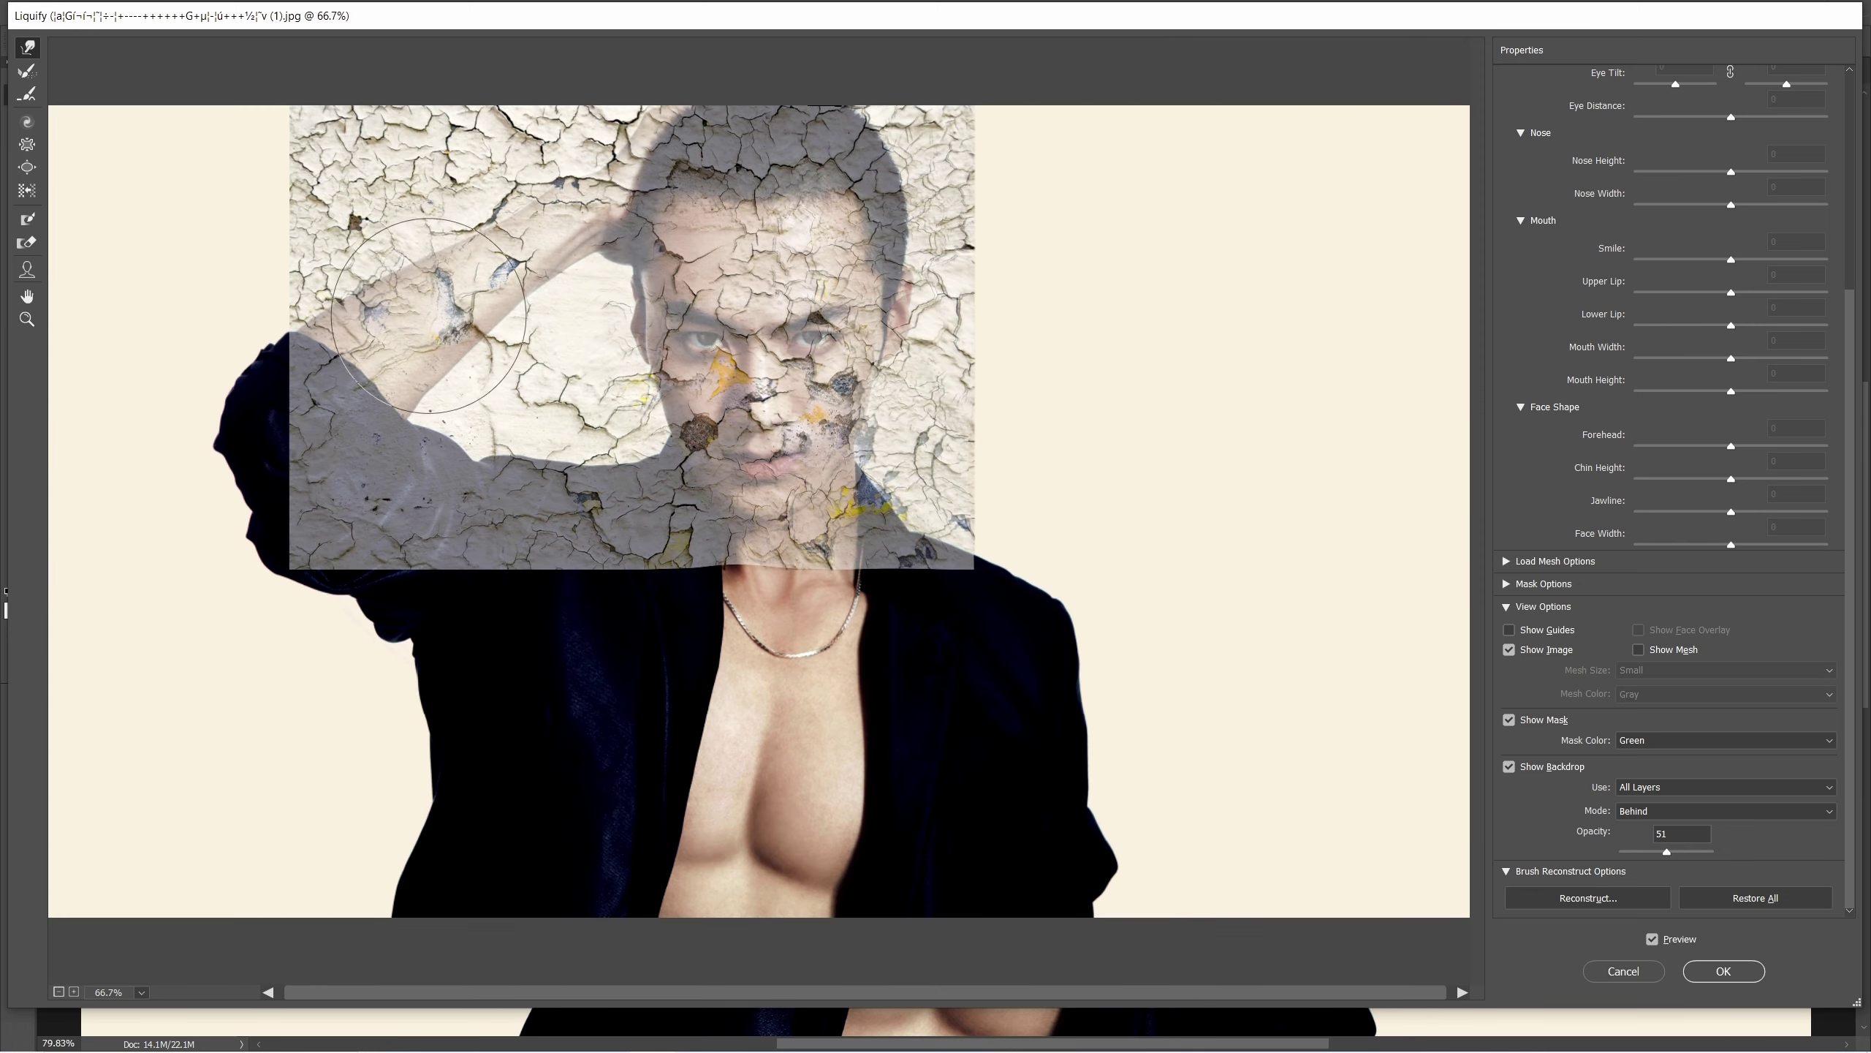
{"action": "mouse_move", "coordinate": [429, 315]}
{"action": "left_mouse_down"}
{"action": "mouse_move", "coordinate": [513, 259]}
{"action": "mouse_move", "coordinate": [557, 204]}
{"action": "left_mouse_up"}
{"action": "key", "text": "bracketleft"}
{"action": "key", "text": "bracketleft"}
{"action": "left_click_drag", "start_coordinate": [332, 321], "coordinate": [533, 175]}
{"action": "key", "text": "Return"}
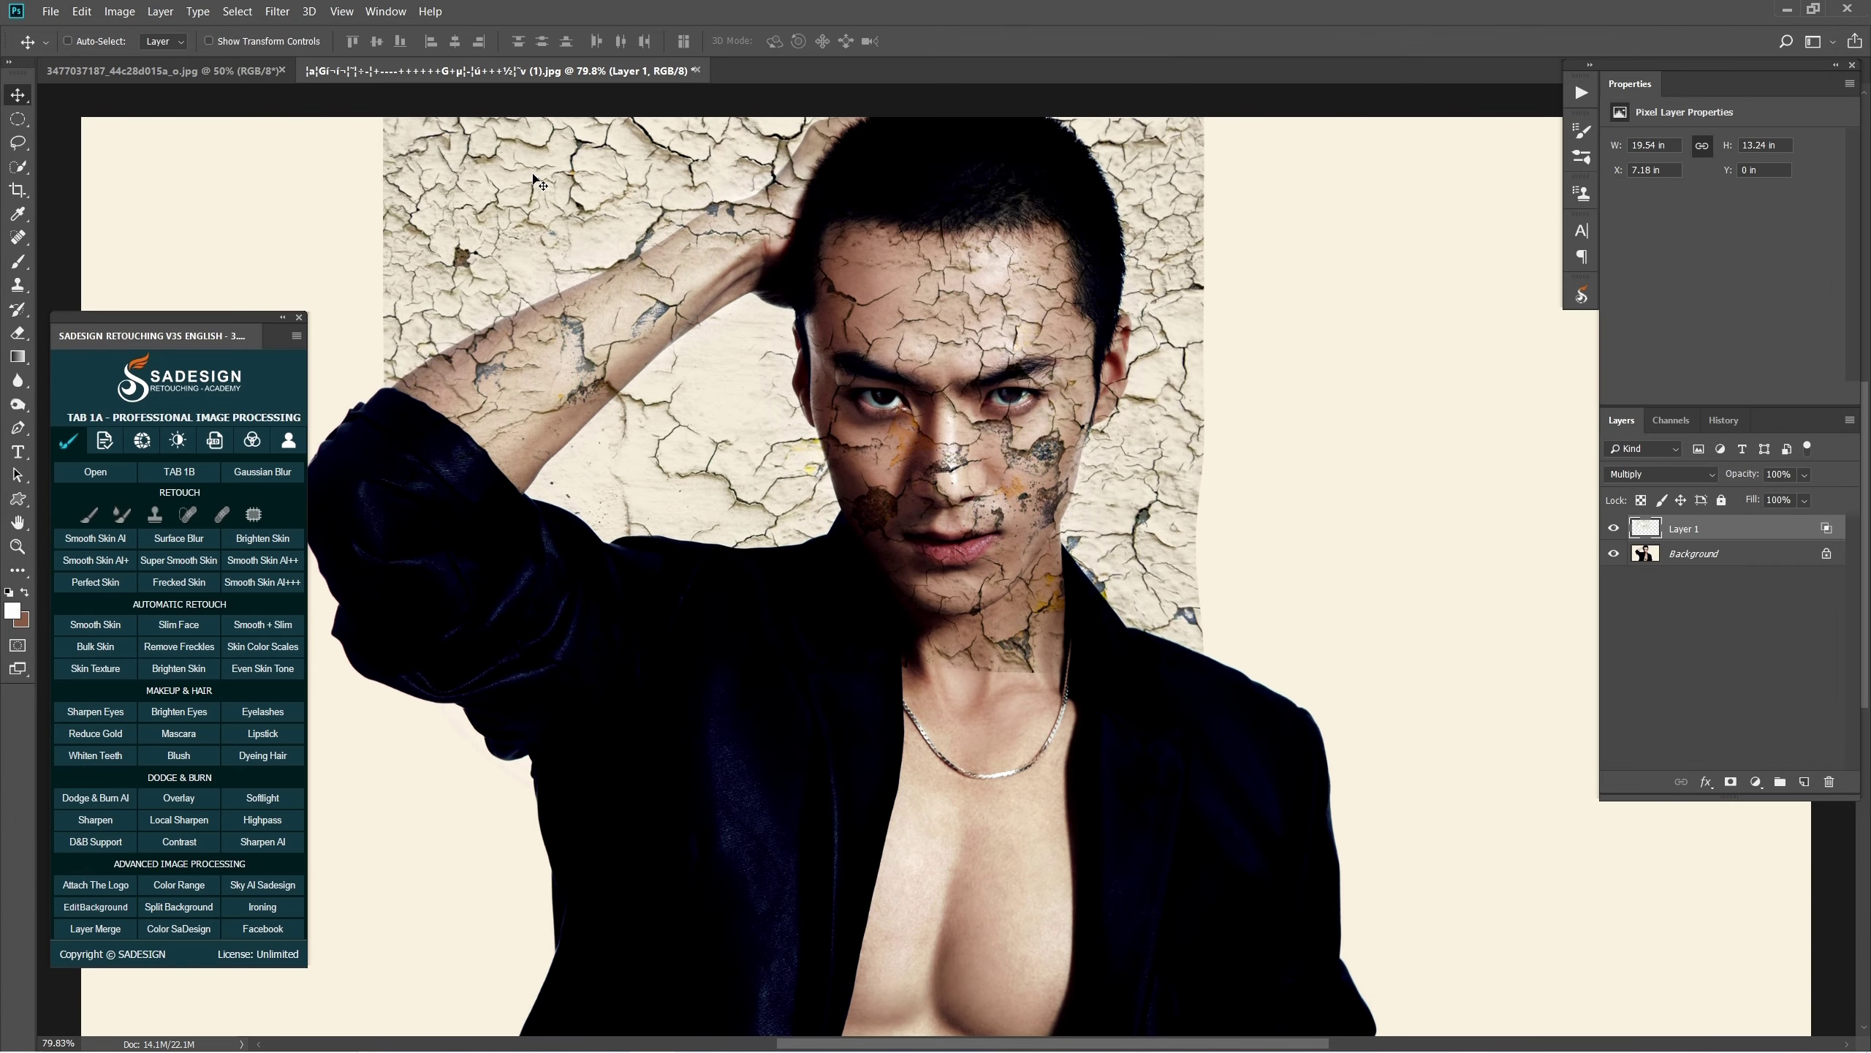
Paste a second copy of the crack texture, scale it to 59.33% and move it over the man's torso.
{"action": "key", "text": "ctrl"}
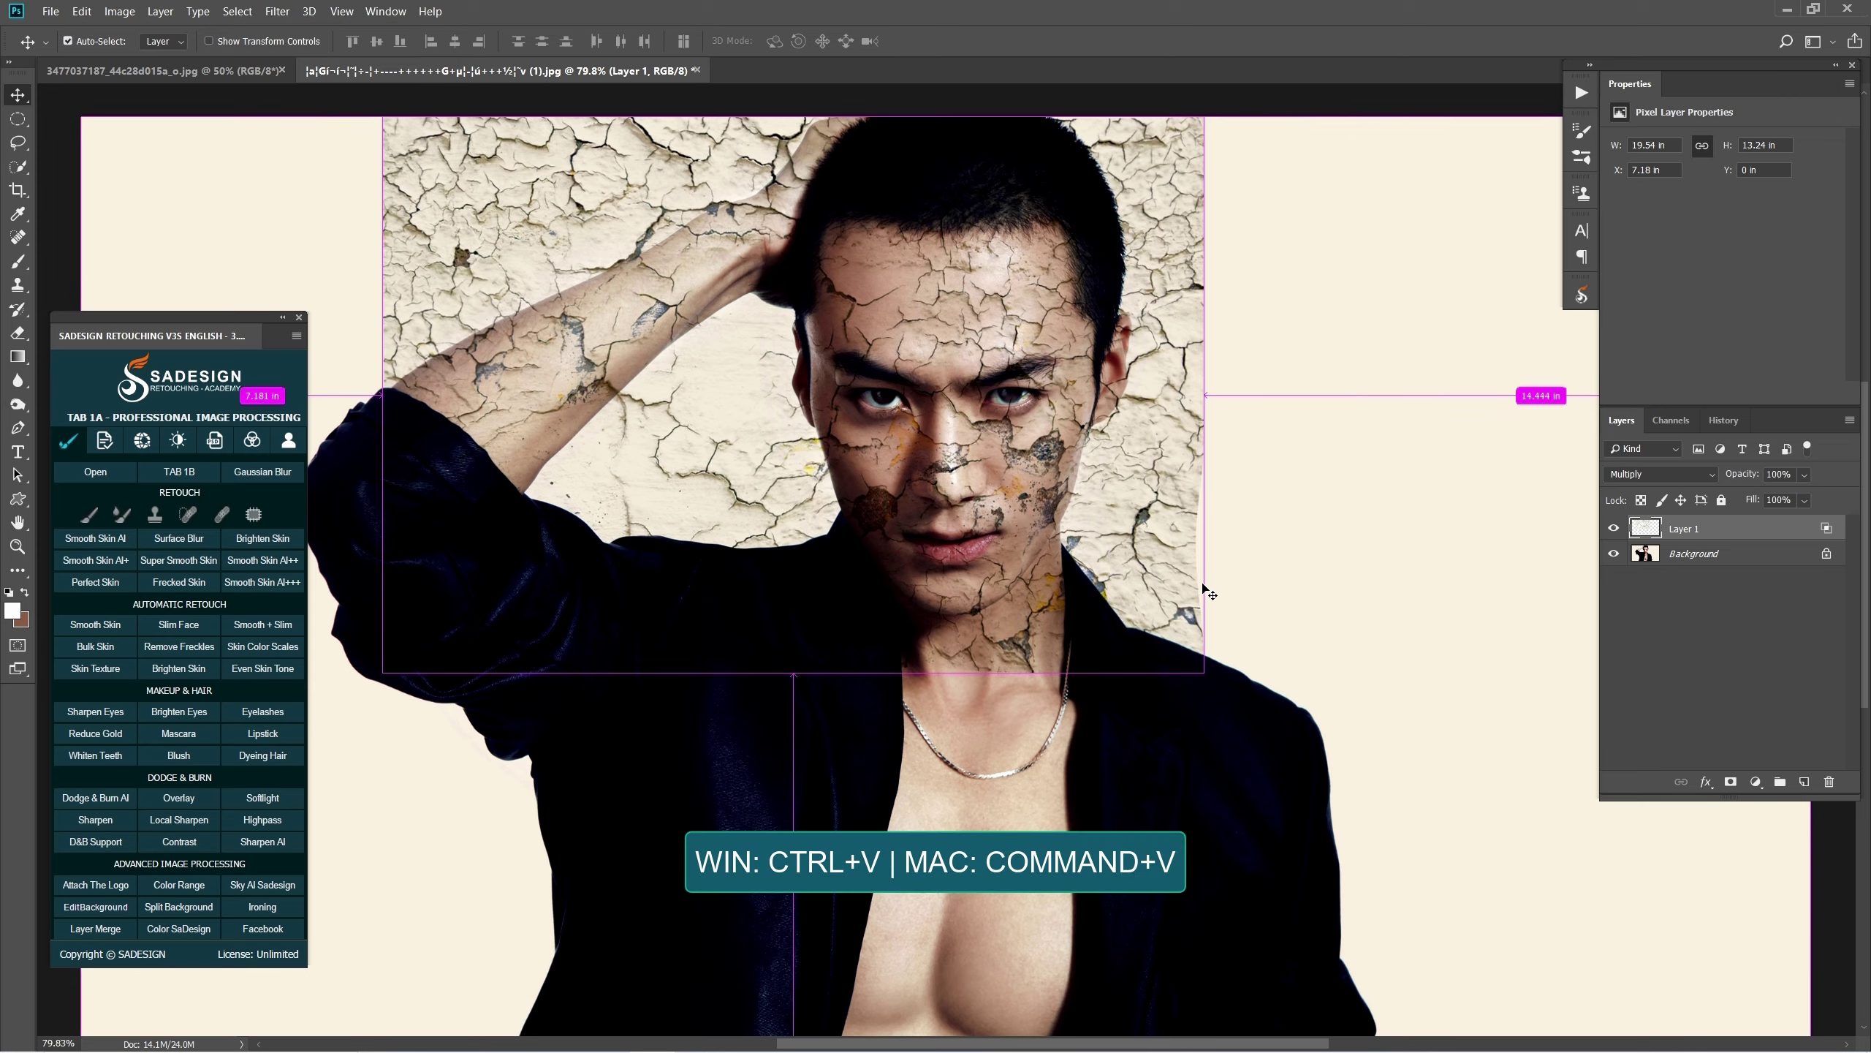
{"action": "key", "text": "ctrl+v"}
{"action": "scroll", "coordinate": [1106, 530], "scroll_direction": "down", "scroll_amount": 2}
{"action": "key", "text": "ctrl+t"}
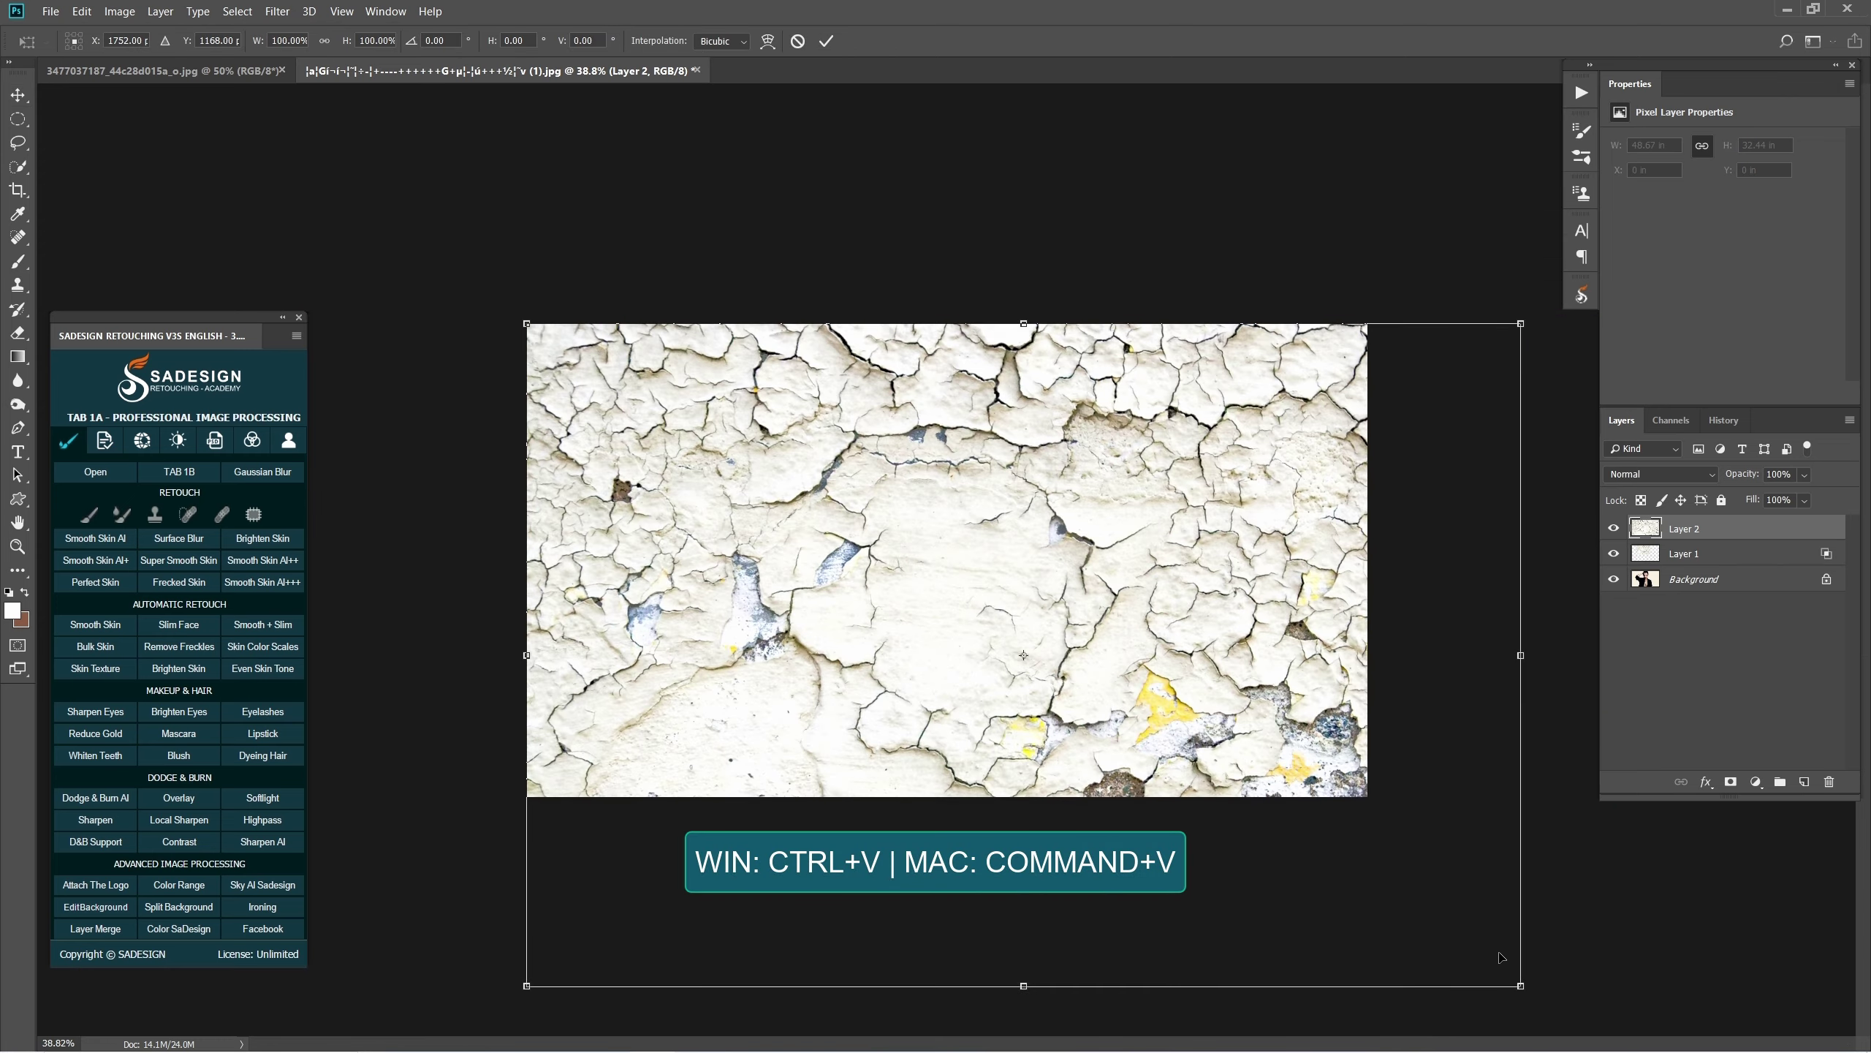
{"action": "left_click_drag", "start_coordinate": [1535, 998], "coordinate": [1131, 726]}
{"action": "left_click_drag", "start_coordinate": [907, 587], "coordinate": [996, 666]}
Rotate the second texture 90° clockwise, scale it to about 14.21 × 18.13 in and place it over the neck and chest.
{"action": "right_click", "coordinate": [1021, 627]}
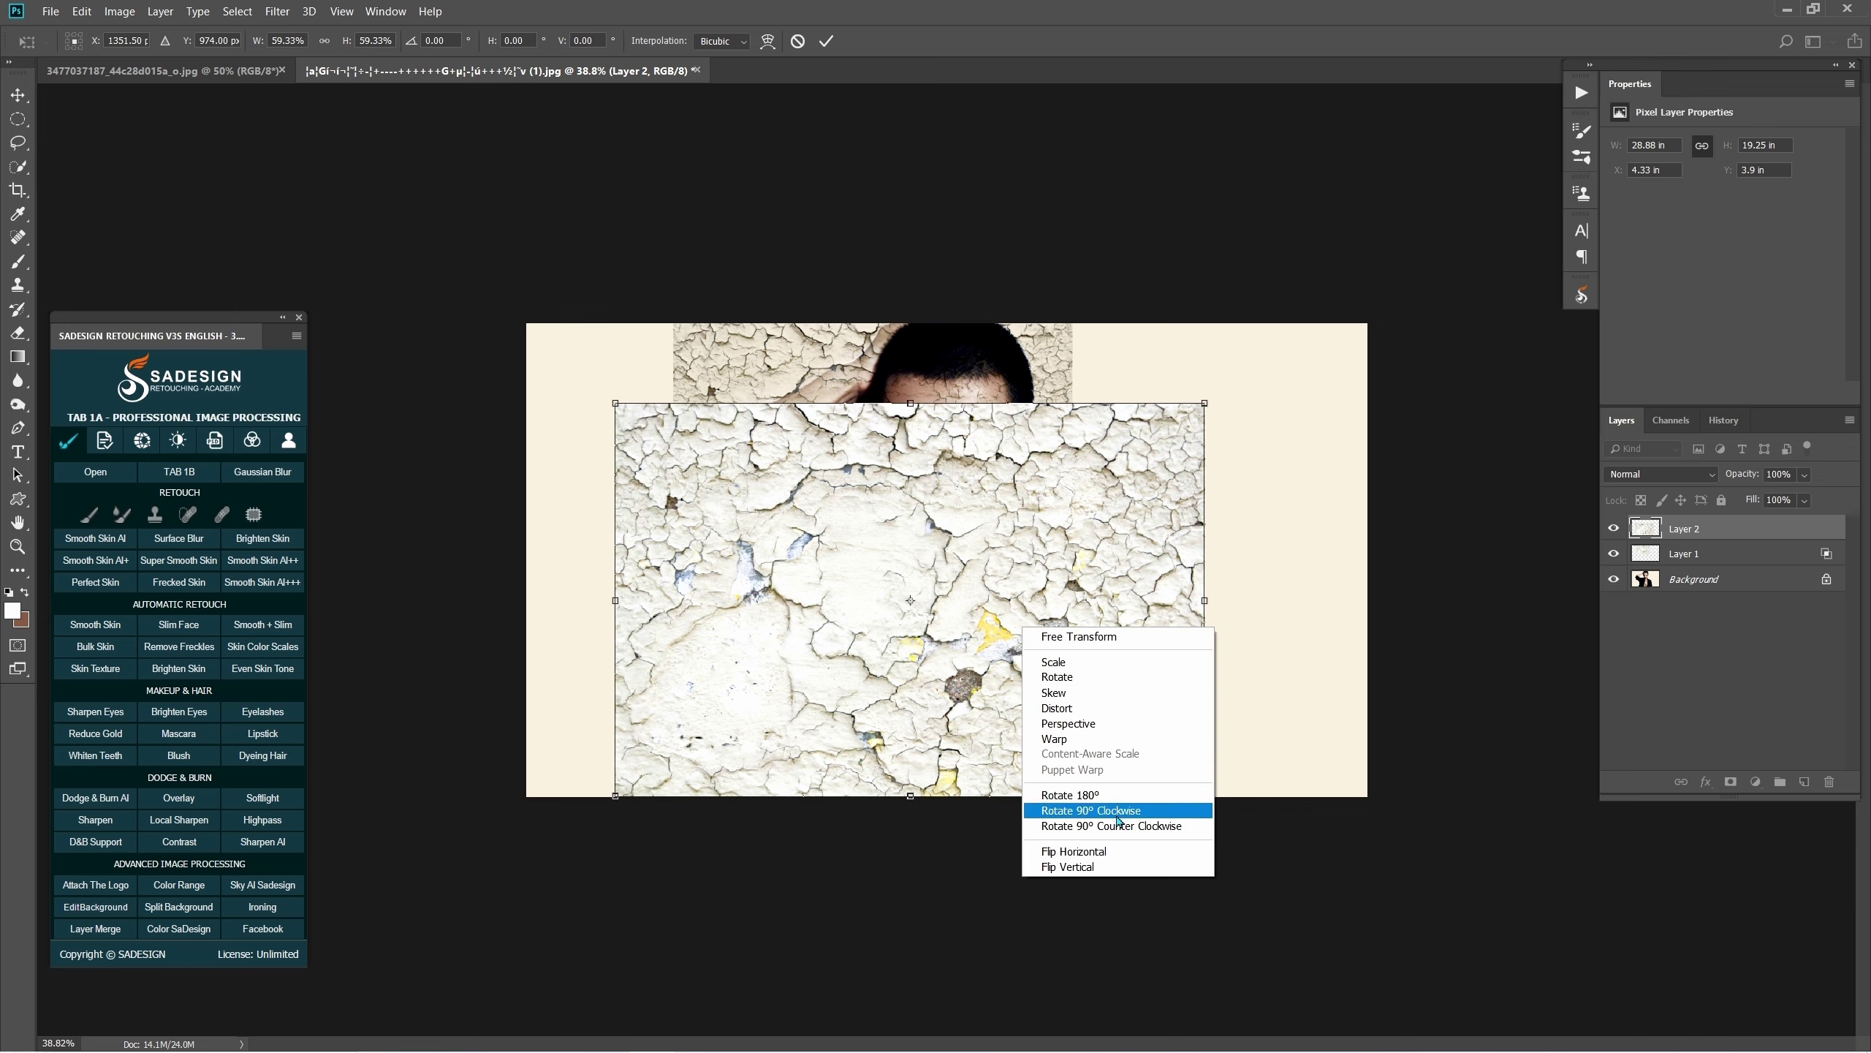
{"action": "left_click", "coordinate": [1083, 810]}
{"action": "left_click_drag", "start_coordinate": [974, 608], "coordinate": [1010, 567]}
{"action": "left_click_drag", "start_coordinate": [1147, 263], "coordinate": [1046, 484]}
{"action": "left_click_drag", "start_coordinate": [934, 607], "coordinate": [947, 658]}
{"action": "key", "text": "Return"}
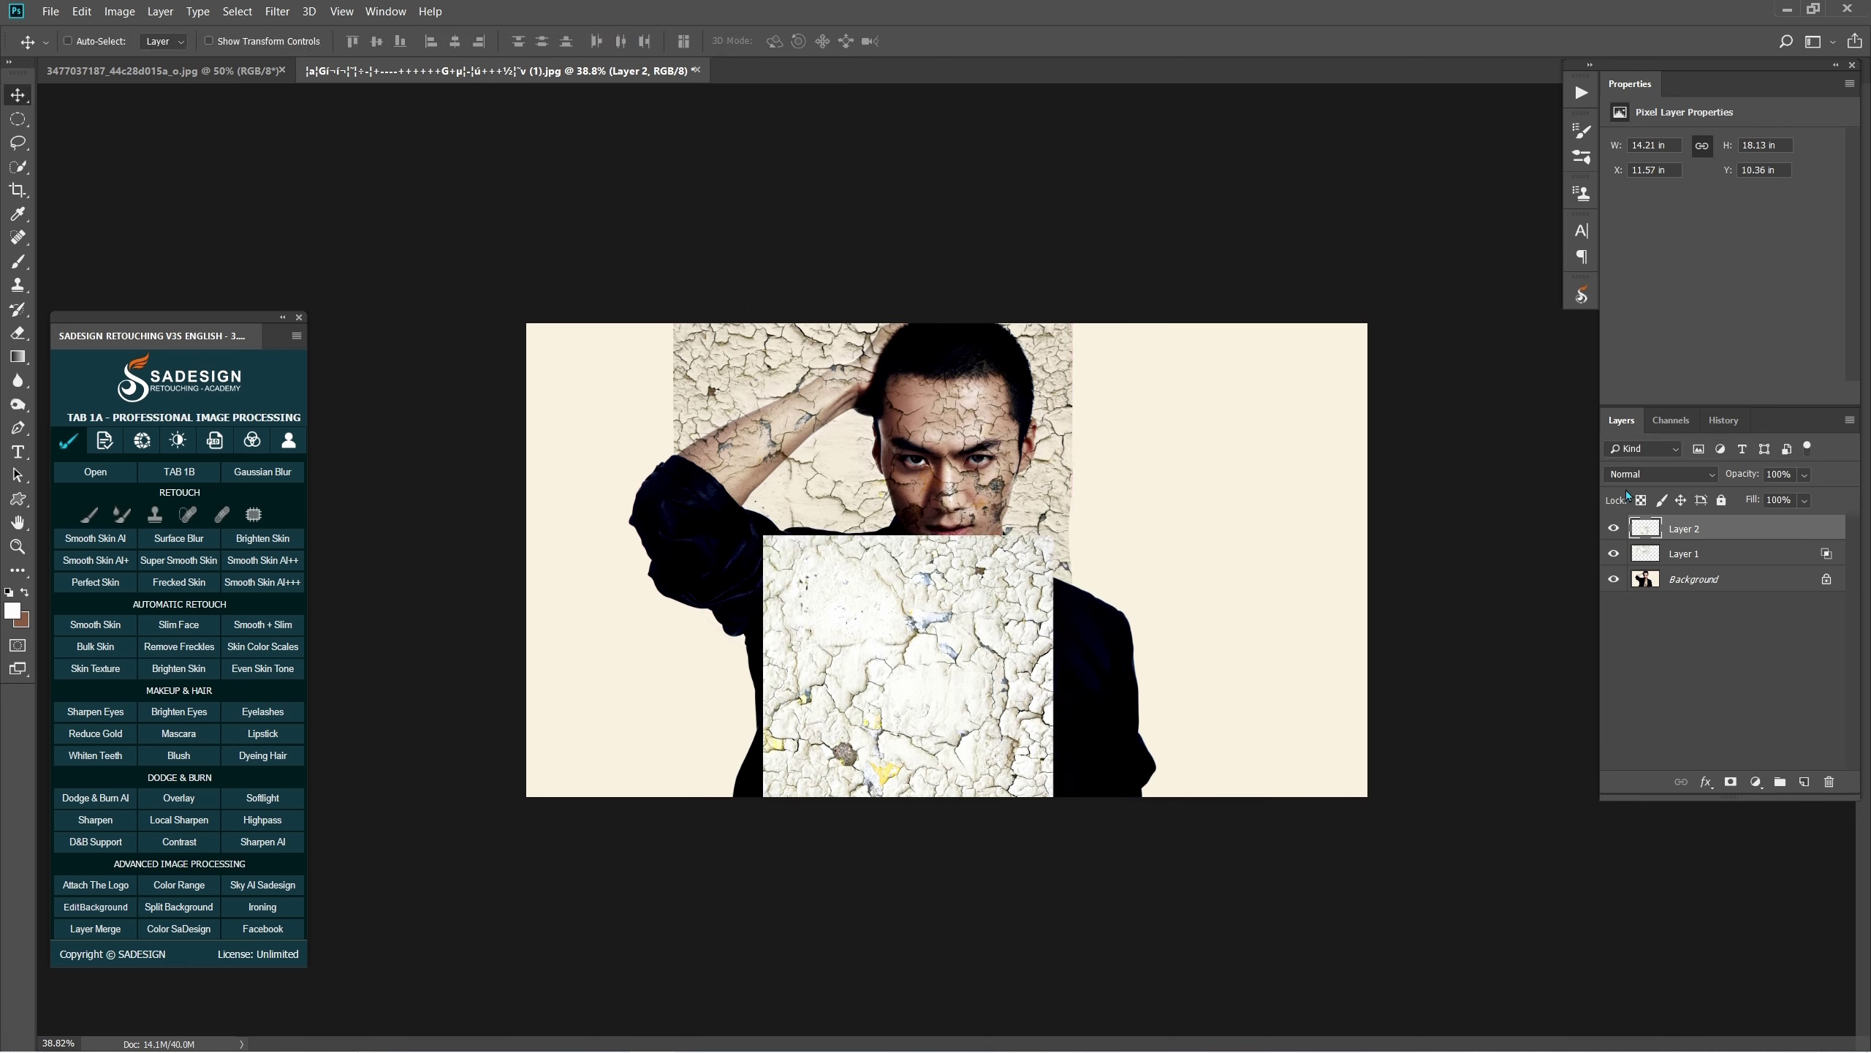
Set the chest texture layer to Multiply and split its This Layer highlight Blend If slider to 200 / 255.
{"action": "left_click", "coordinate": [1652, 476]}
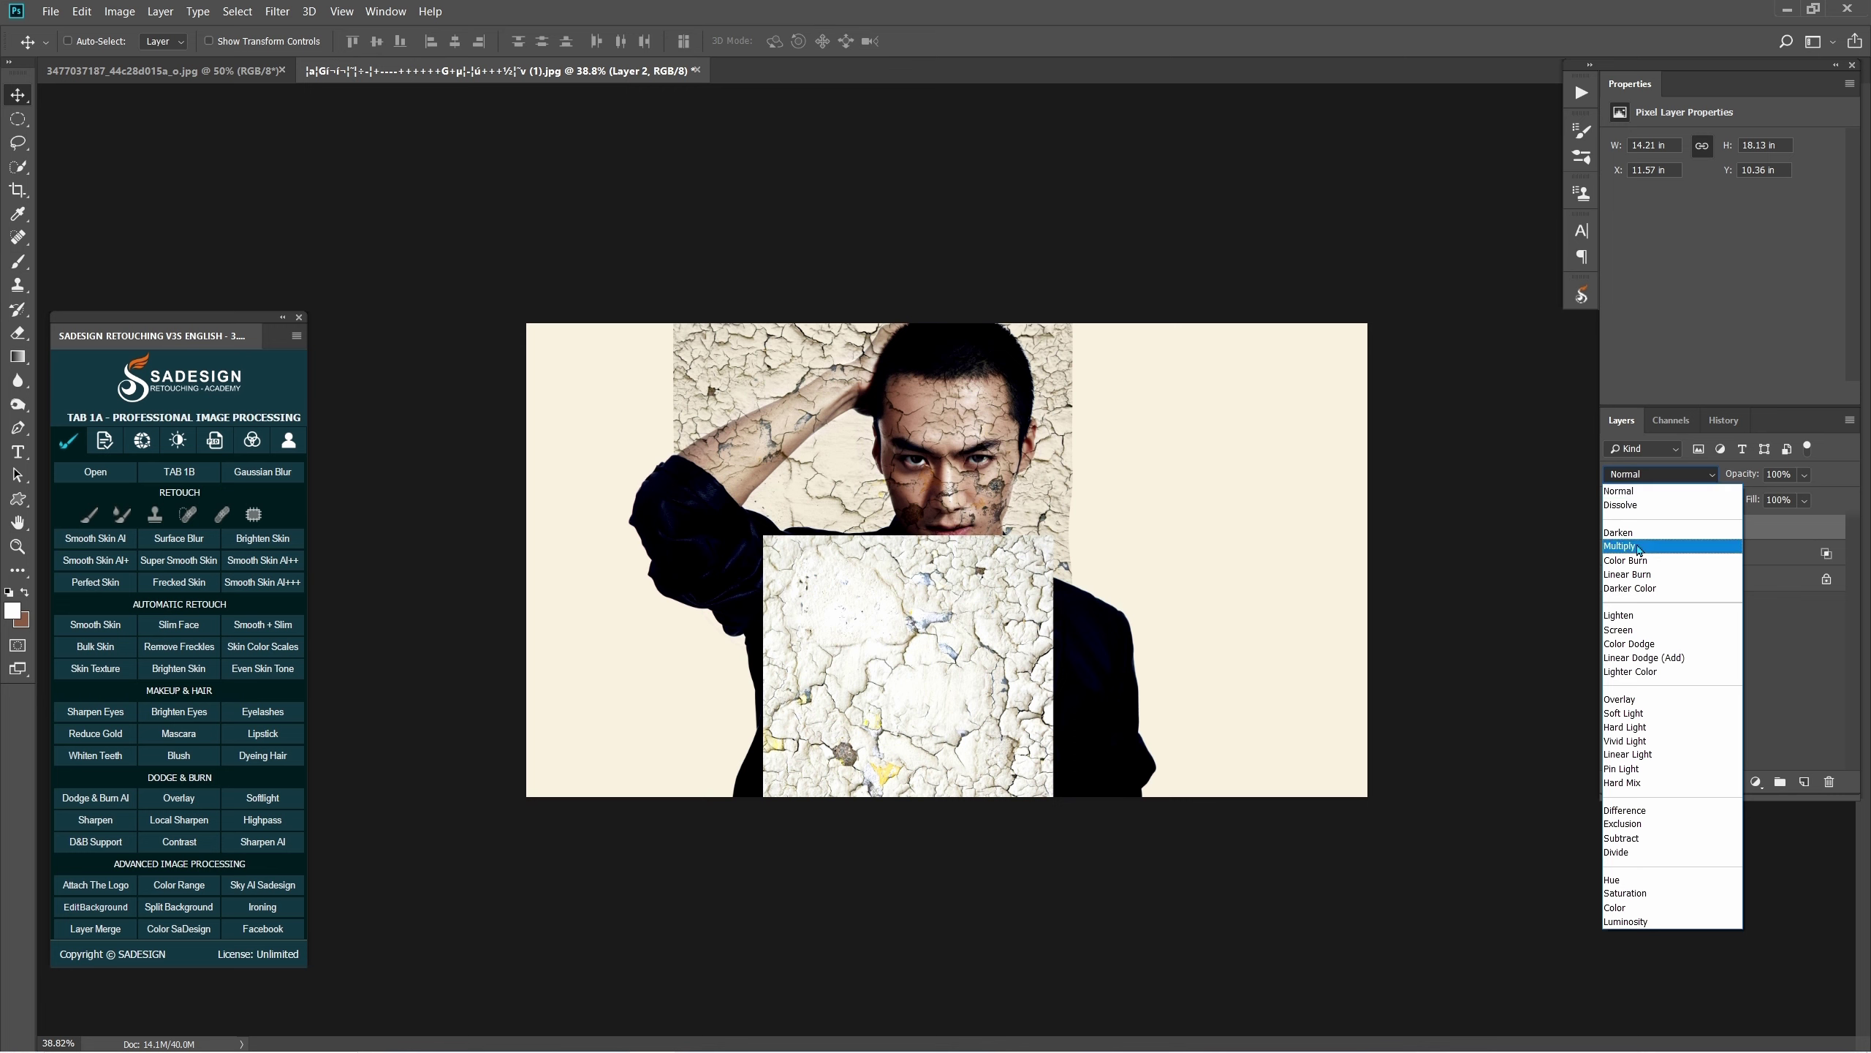
{"action": "left_click", "coordinate": [1662, 549]}
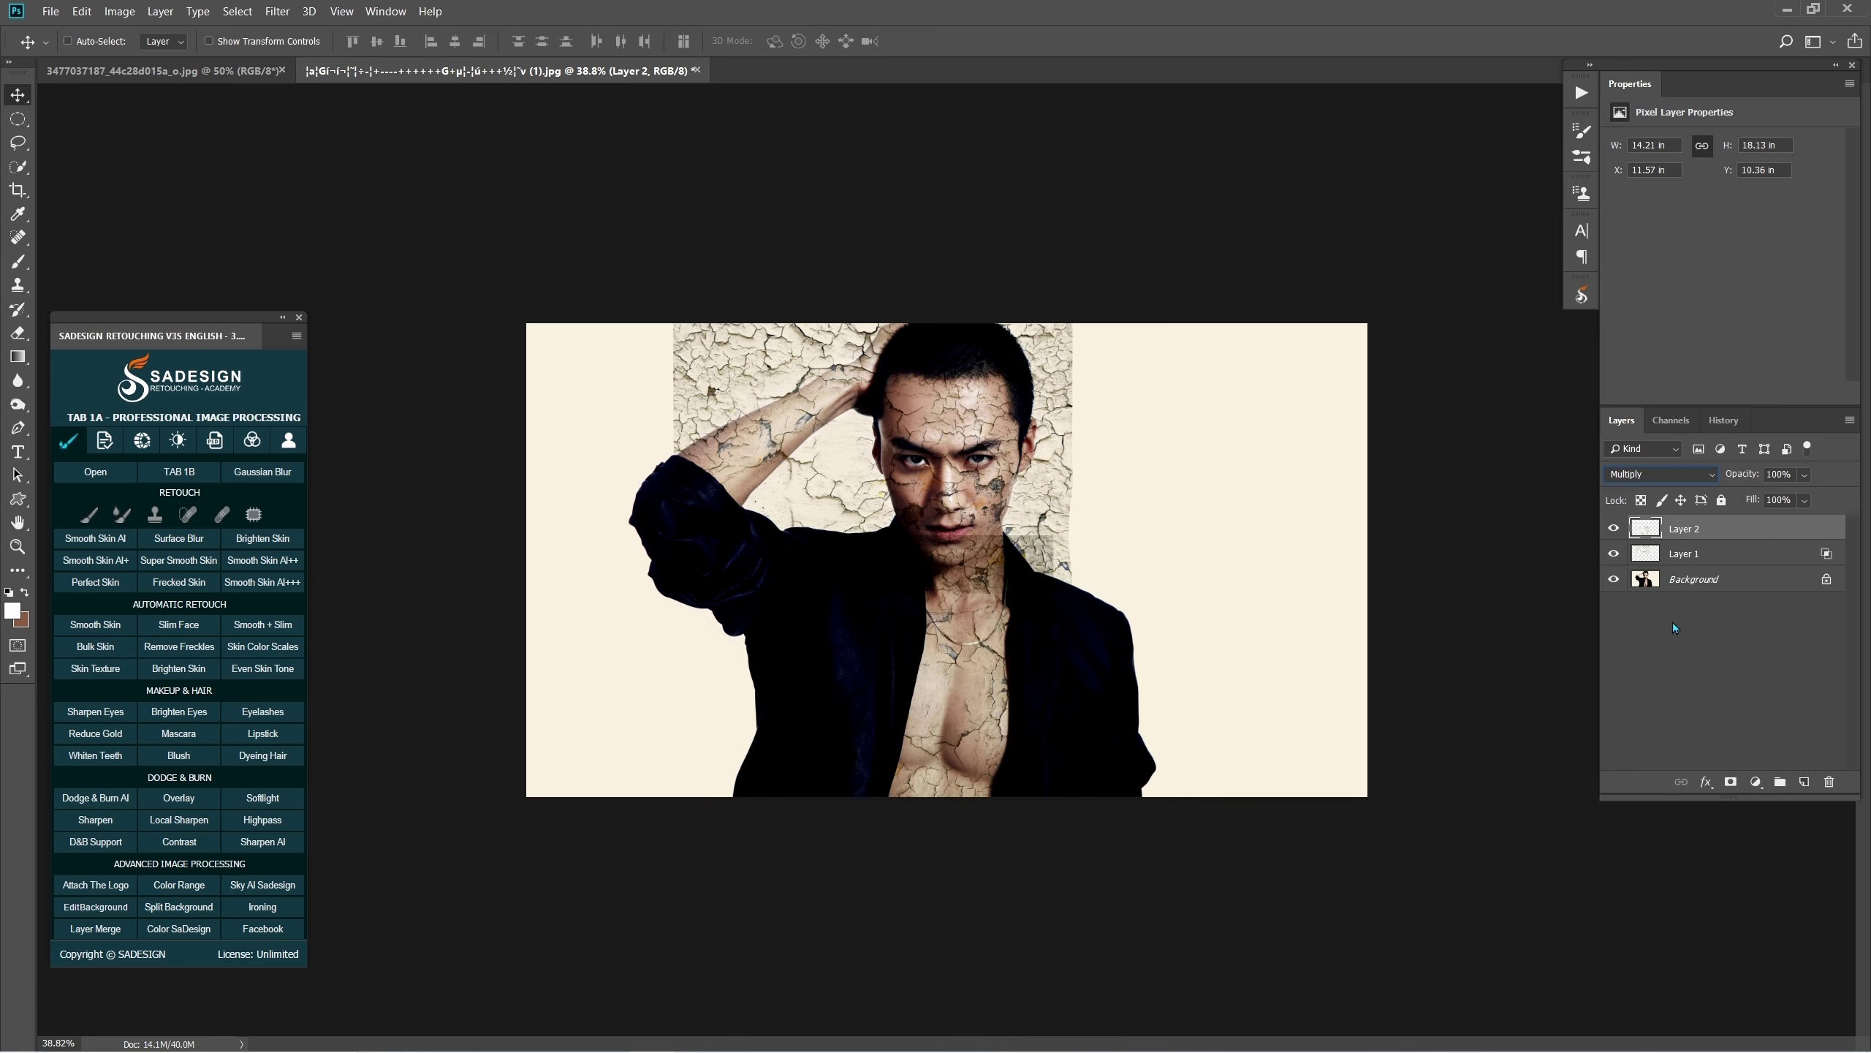
{"action": "left_click", "coordinate": [1706, 781]}
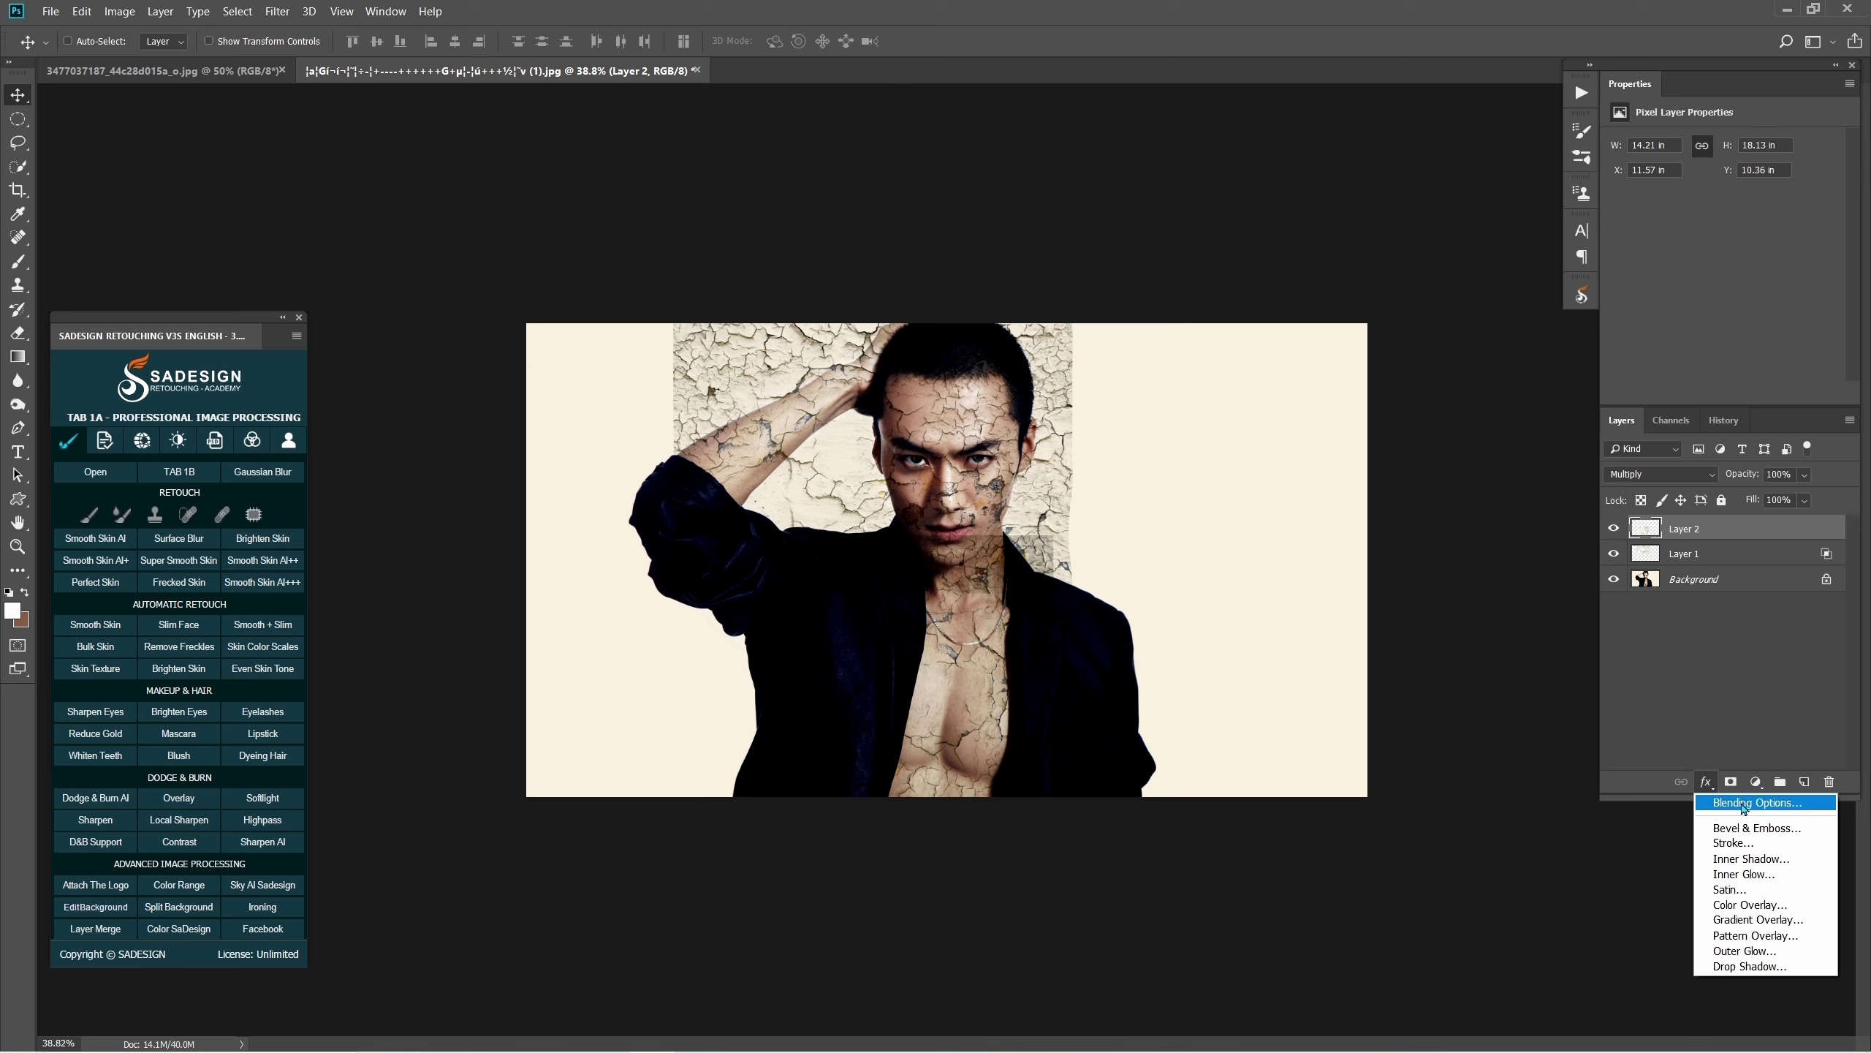
{"action": "left_click", "coordinate": [1797, 809]}
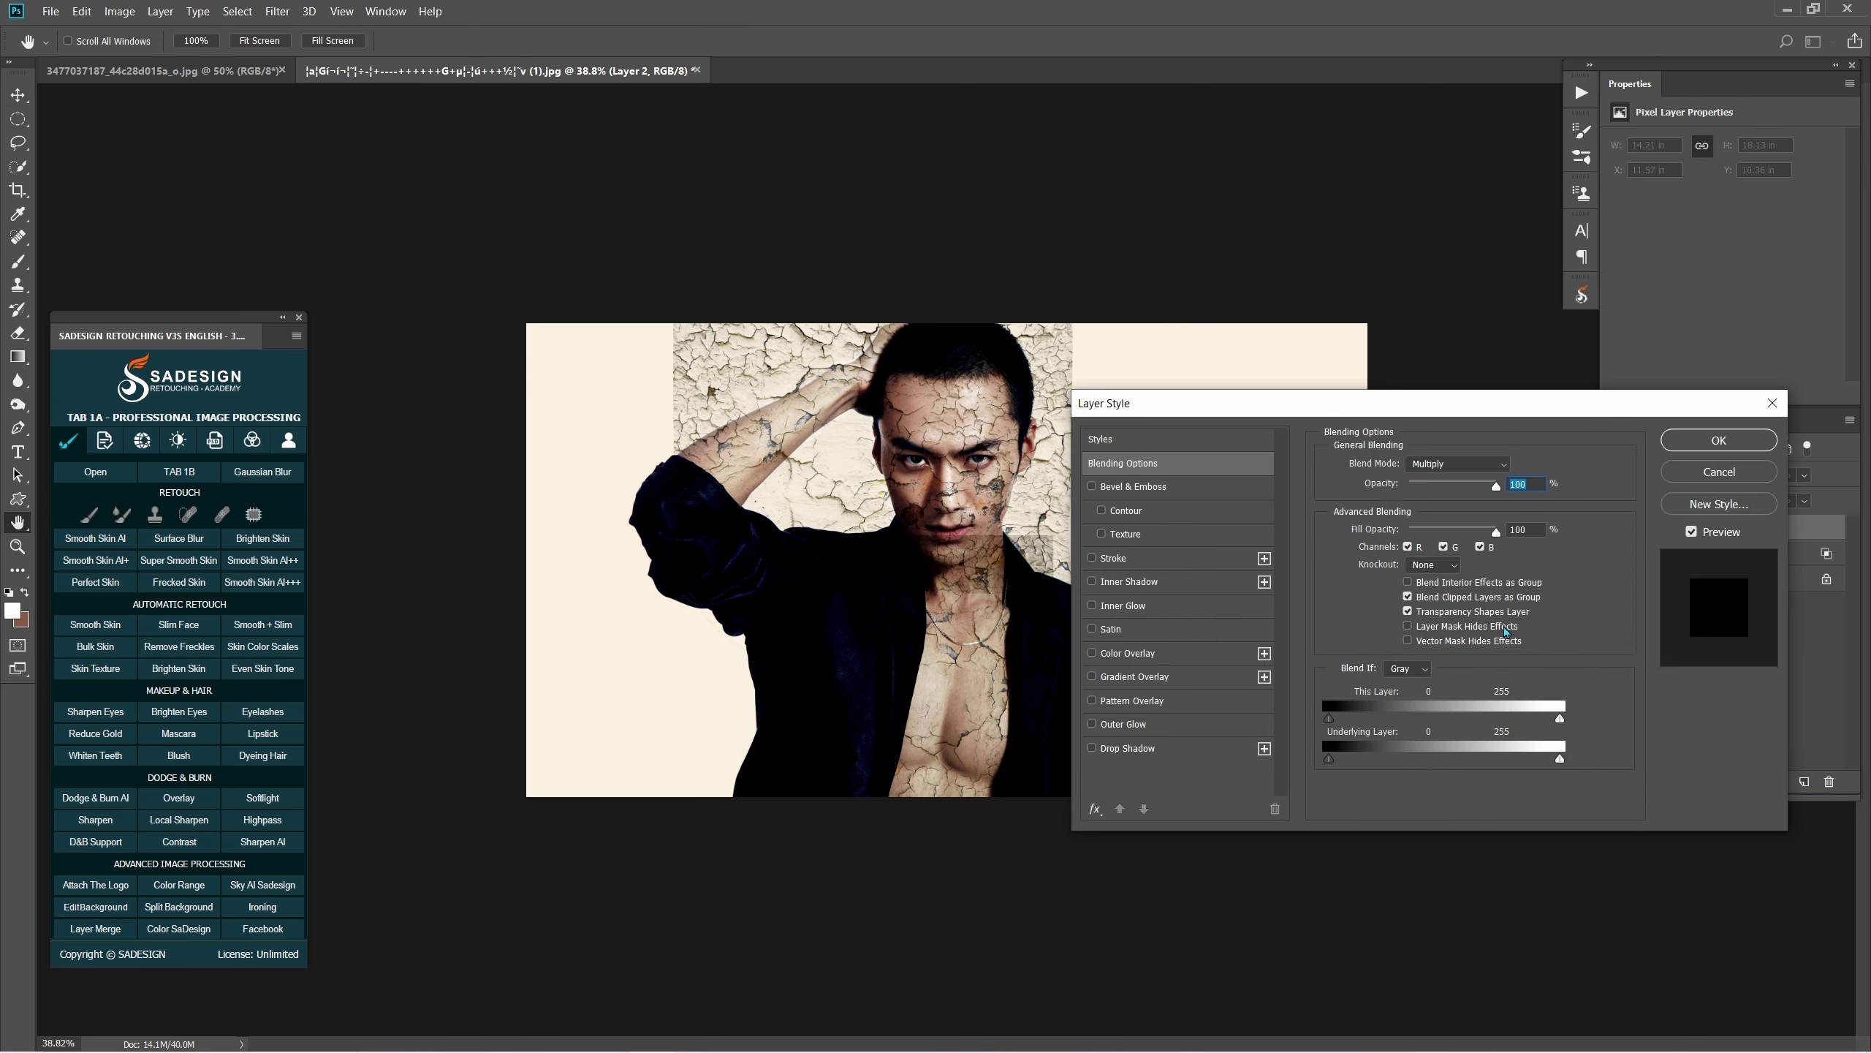
{"action": "left_click_drag", "start_coordinate": [1560, 719], "coordinate": [1507, 719]}
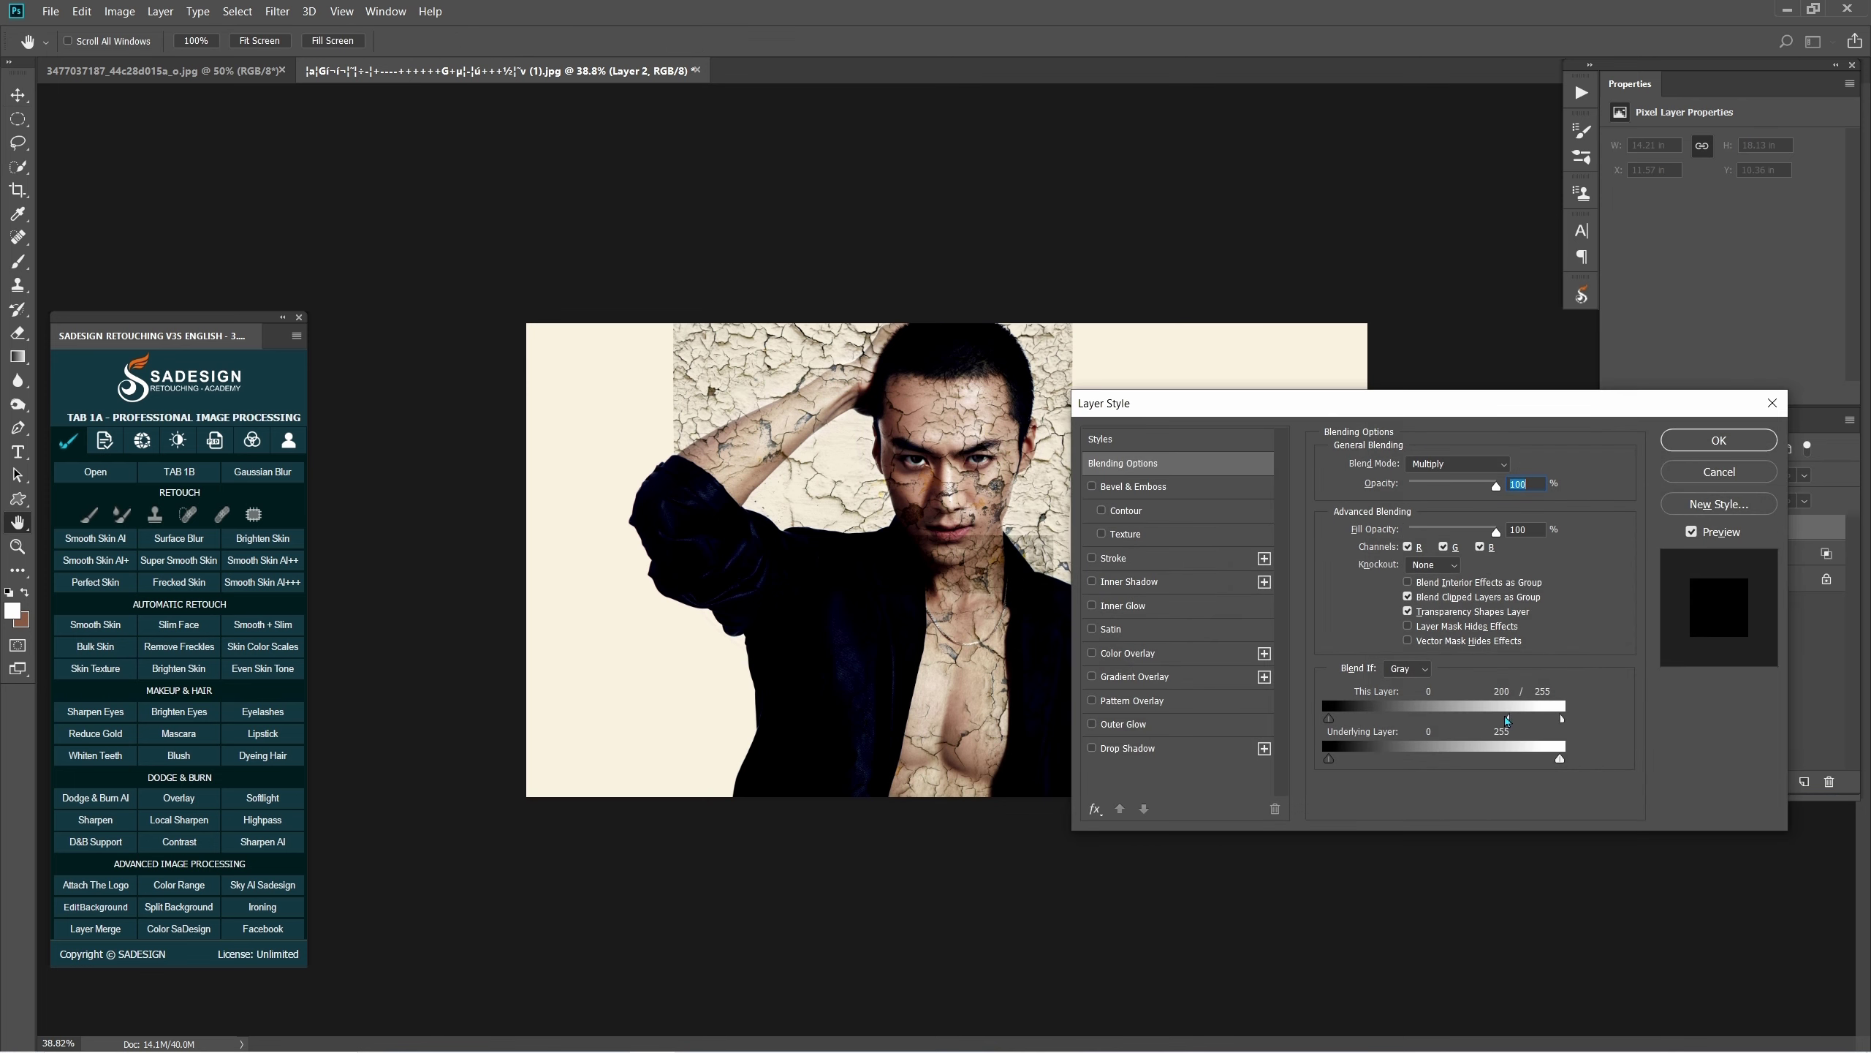
{"action": "left_click", "coordinate": [1713, 442]}
Blend the chest texture's upper edge at the neck using the Eraser at a brush size of about 165.
{"action": "key", "text": "ctrl+0"}
{"action": "key", "text": "e"}
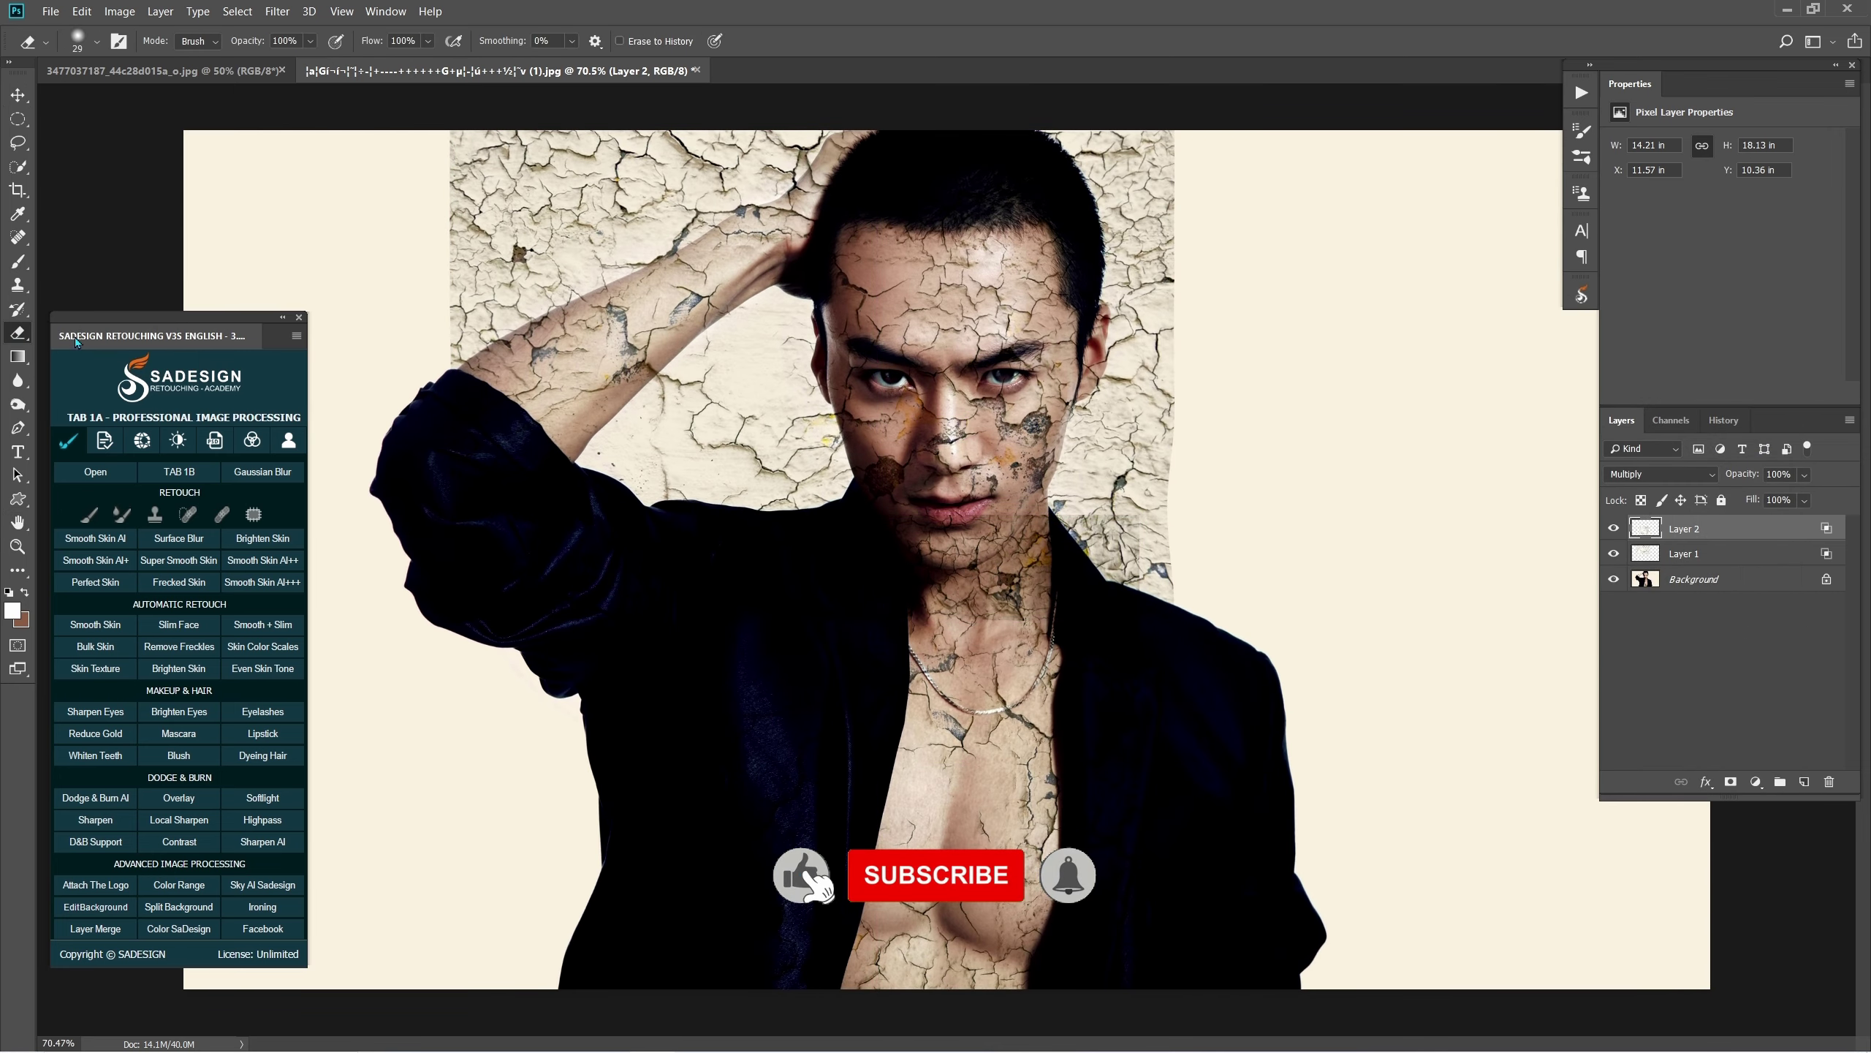
{"action": "right_click", "coordinate": [869, 515], "text": "alt"}
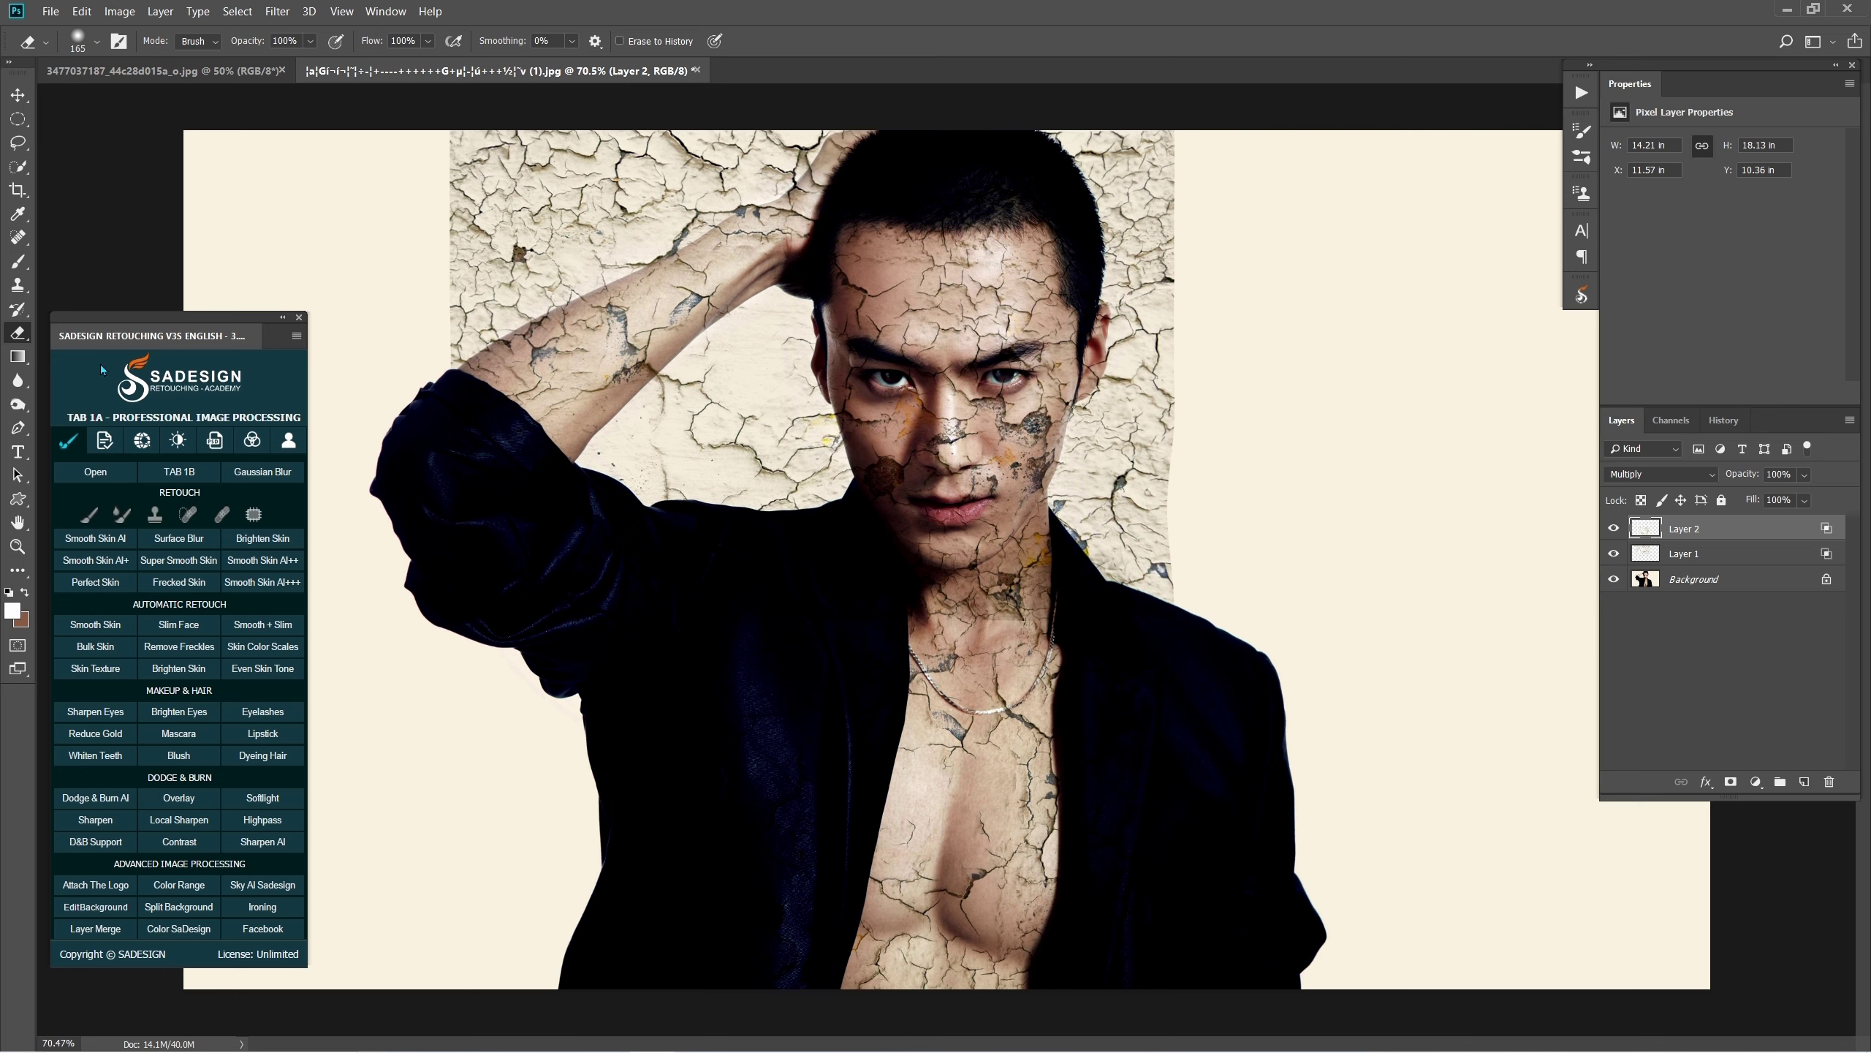
Check Layer 1's coverage by toggling its visibility, and erase its lower edge across the neck.
{"action": "left_click", "coordinate": [1686, 553]}
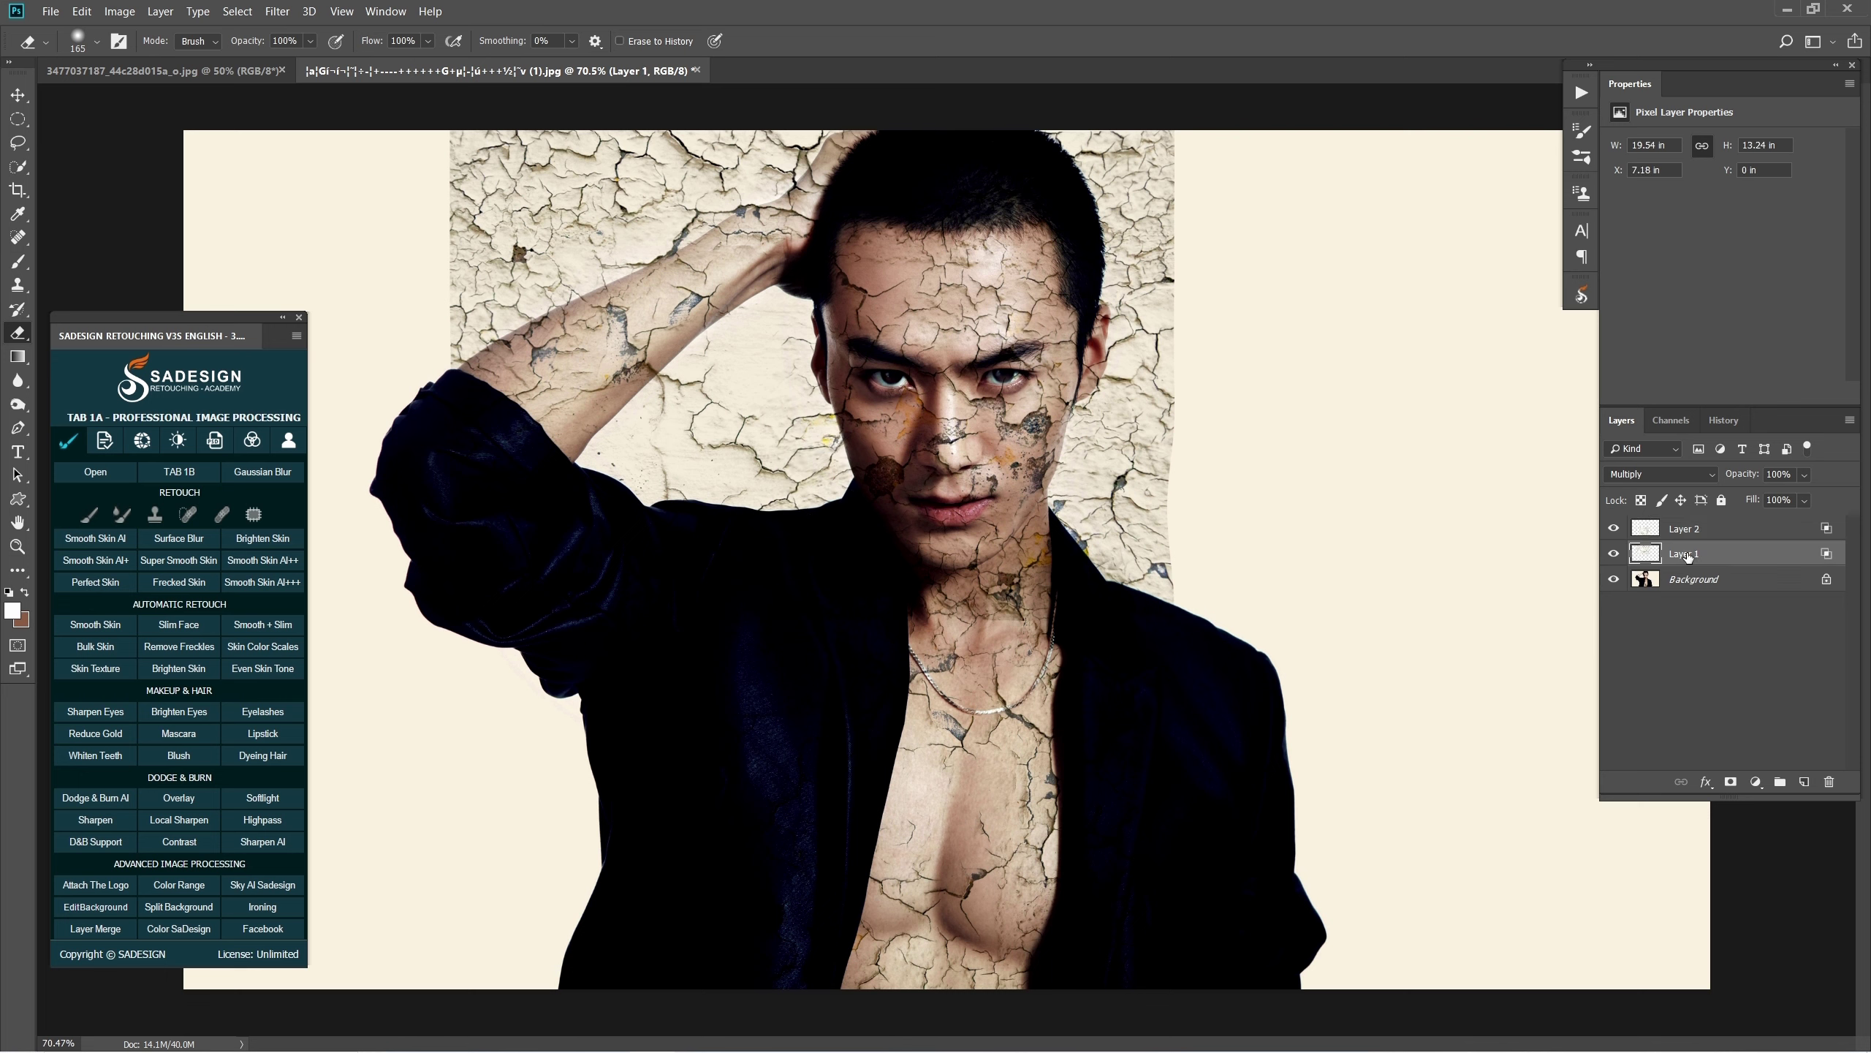
{"action": "left_click", "coordinate": [1614, 553]}
{"action": "left_click", "coordinate": [1614, 553]}
{"action": "left_click_drag", "start_coordinate": [1058, 616], "coordinate": [966, 604]}
{"action": "right_click", "coordinate": [1030, 605], "text": "alt"}
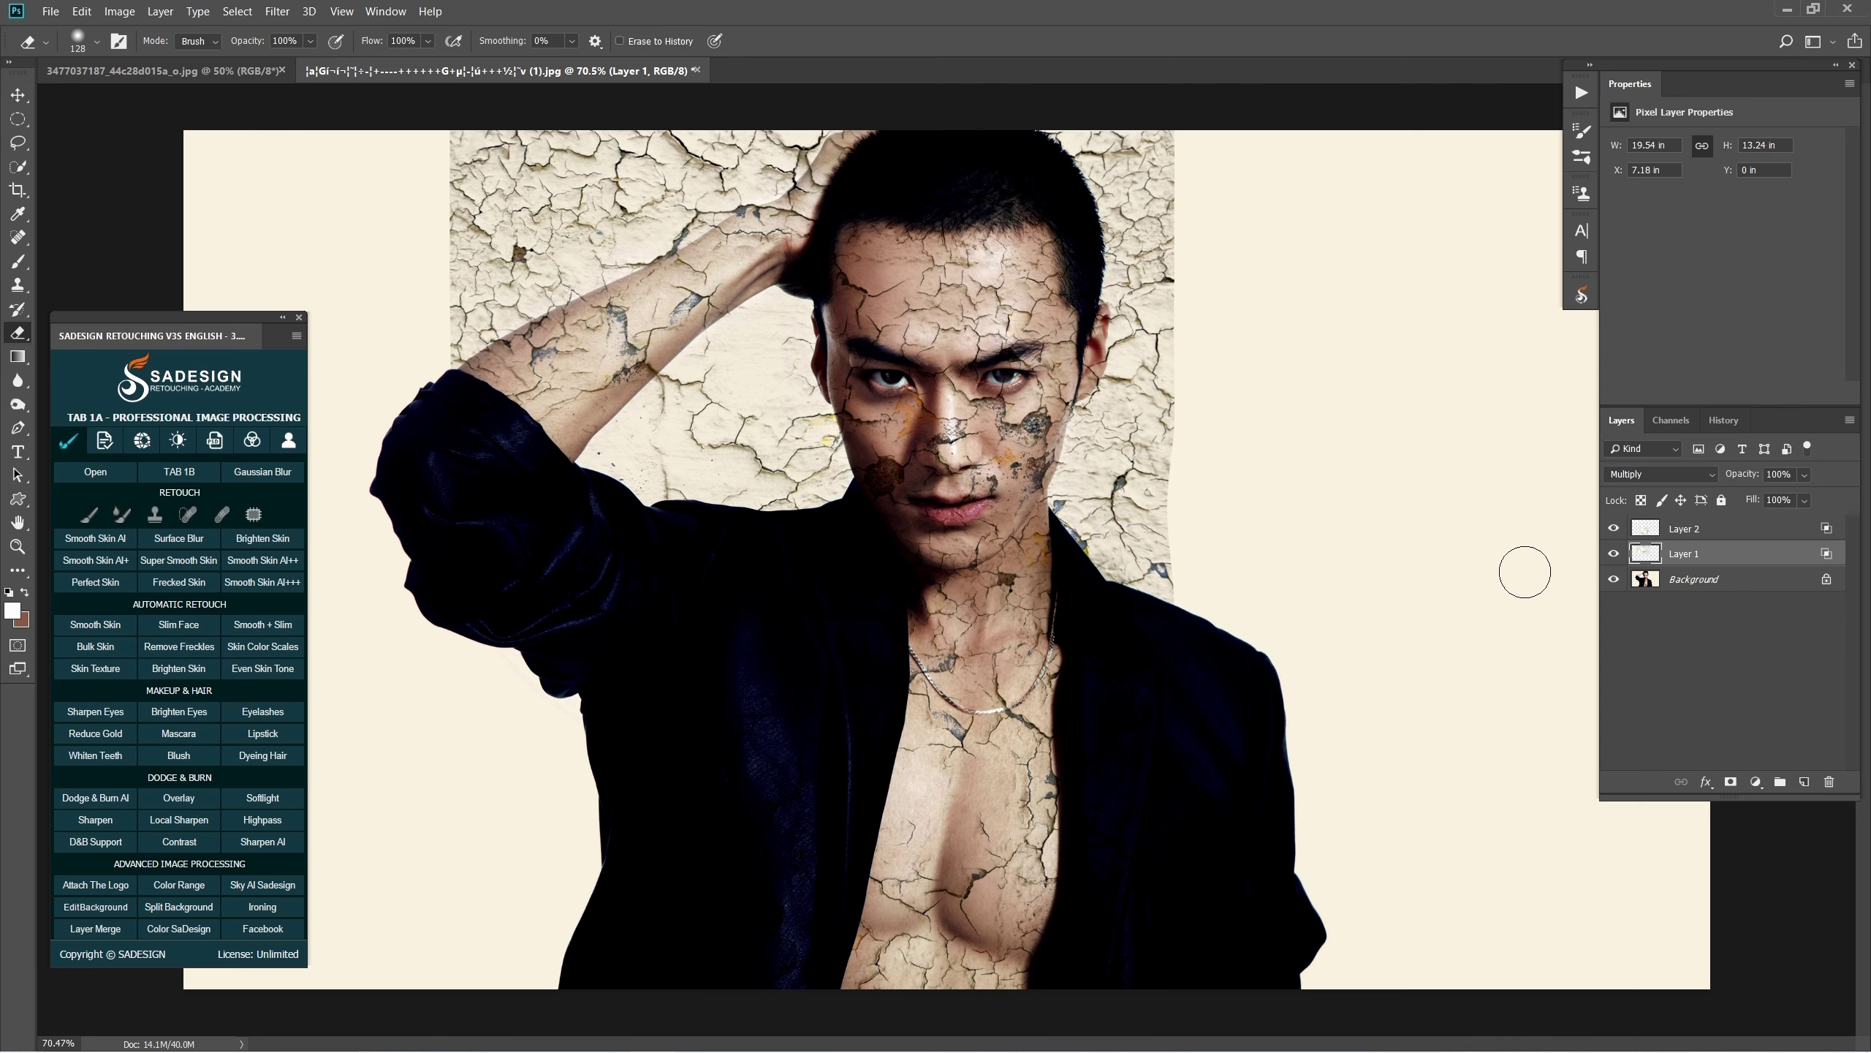
Merge the two texture layers into one and set the merged layer to Multiply.
{"action": "left_click", "coordinate": [1711, 535]}
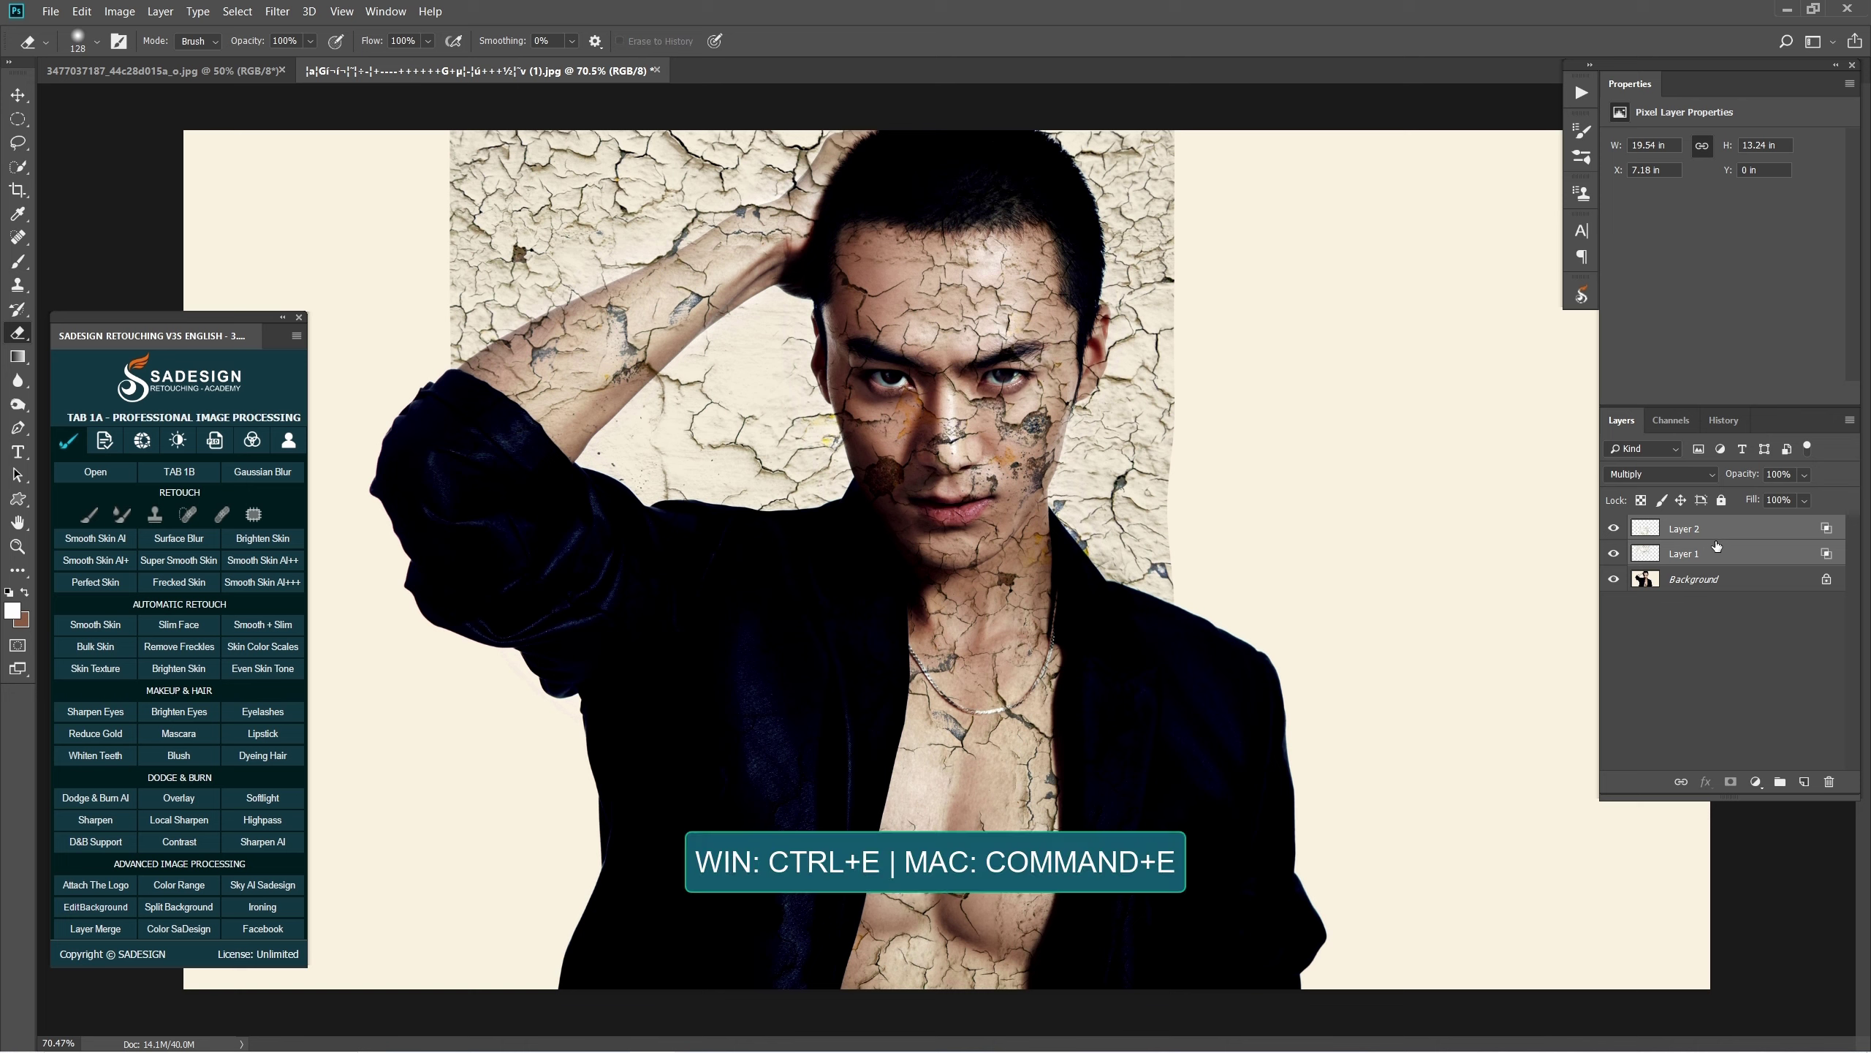
{"action": "key", "text": "ctrl+e"}
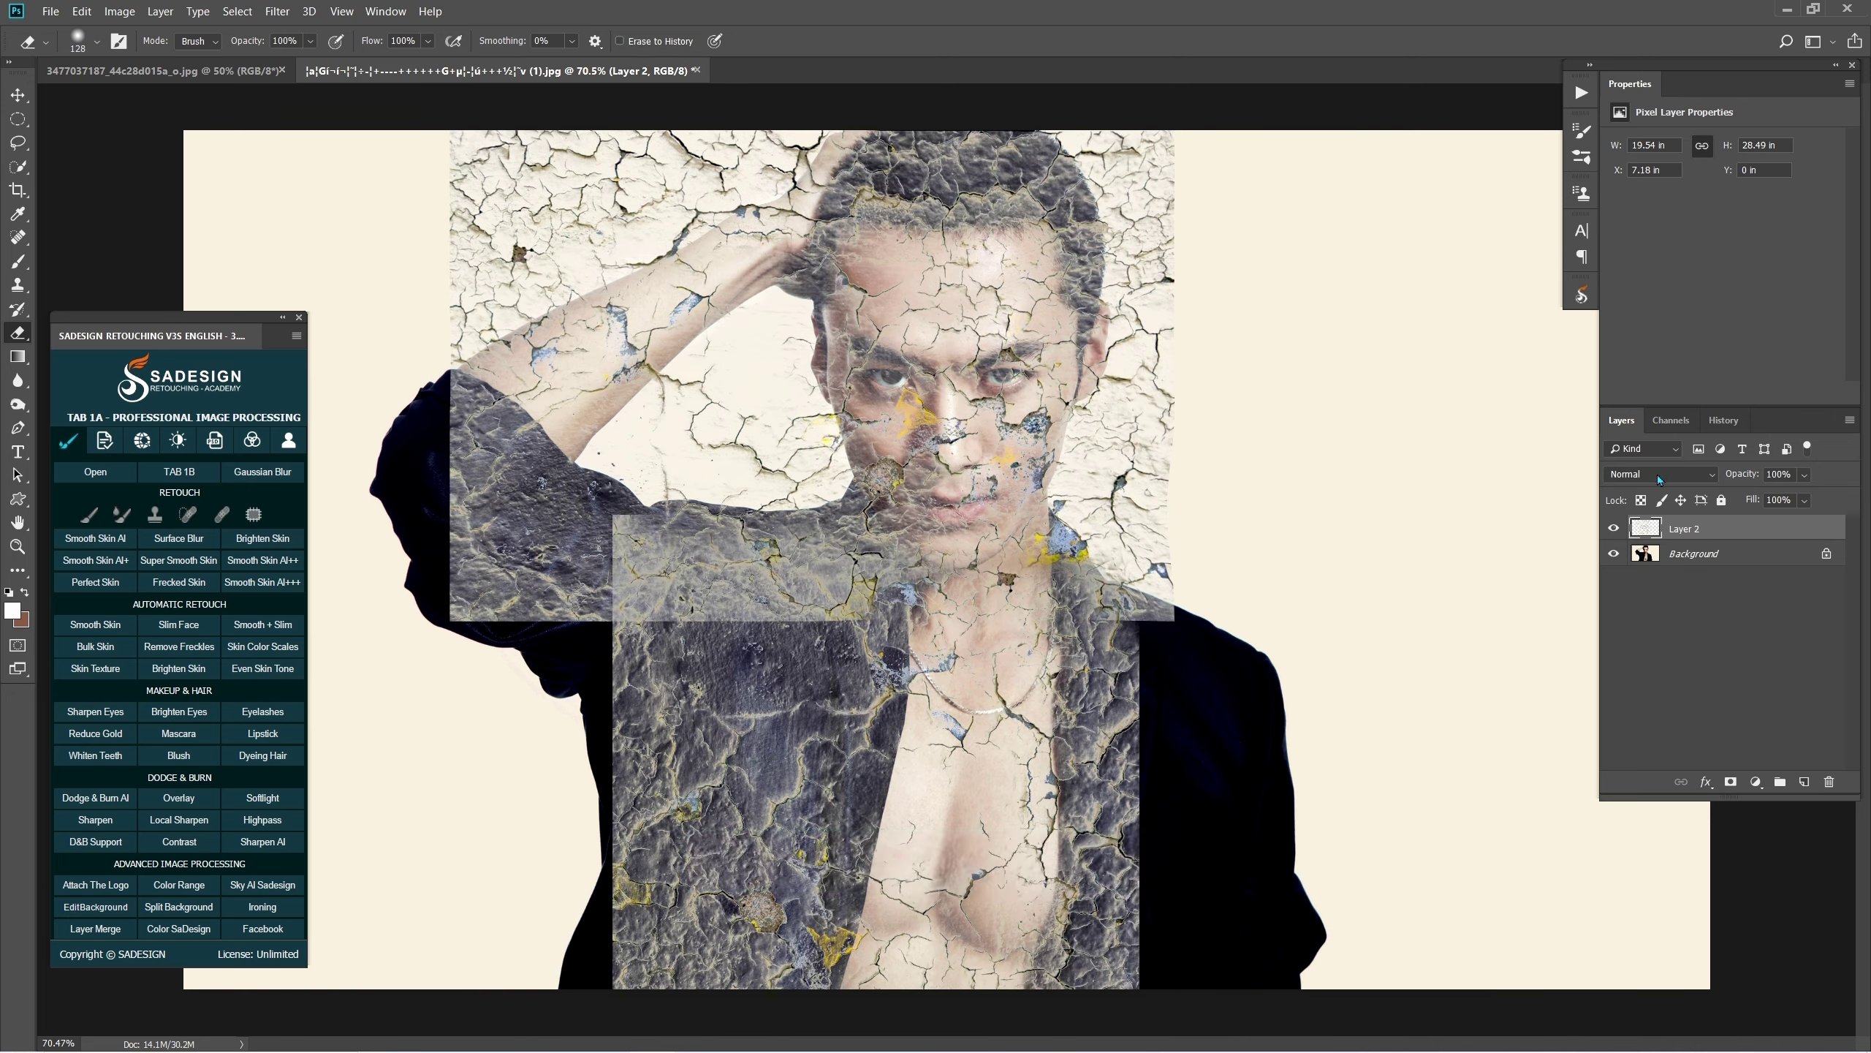
{"action": "left_click", "coordinate": [1659, 473]}
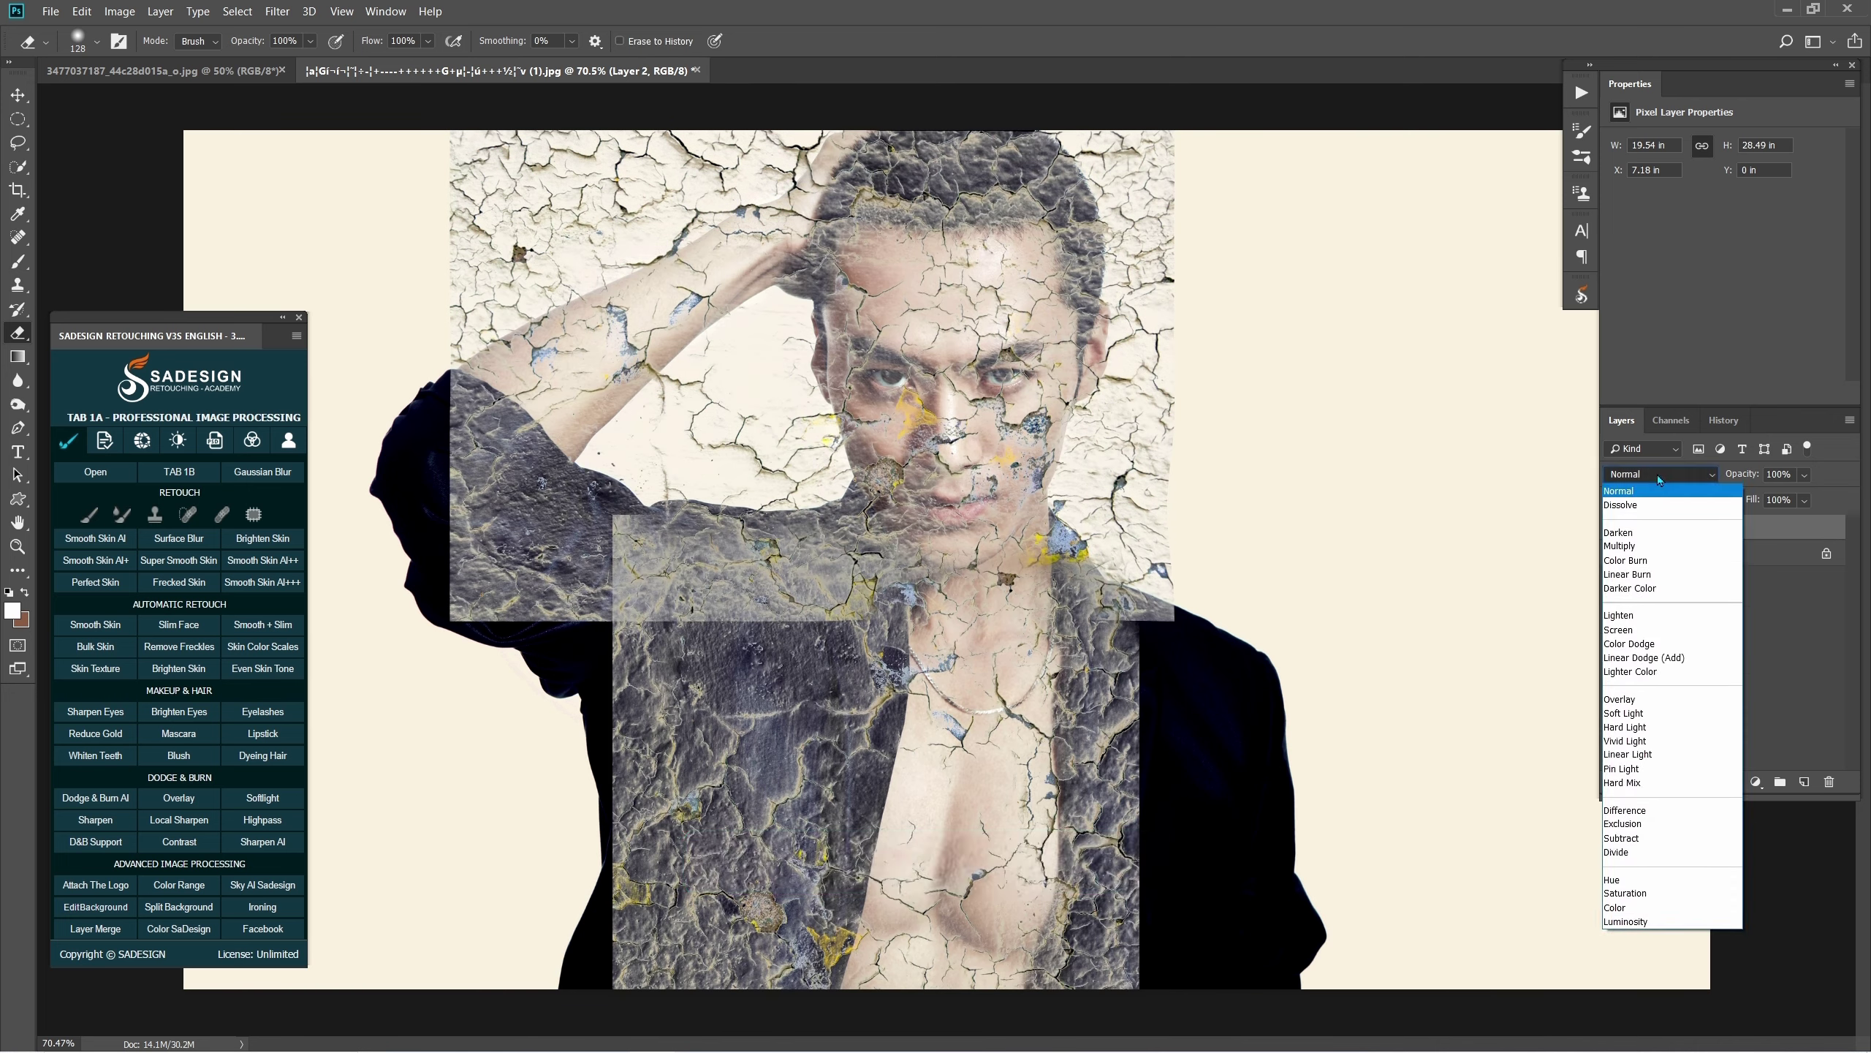
{"action": "left_click", "coordinate": [1672, 555]}
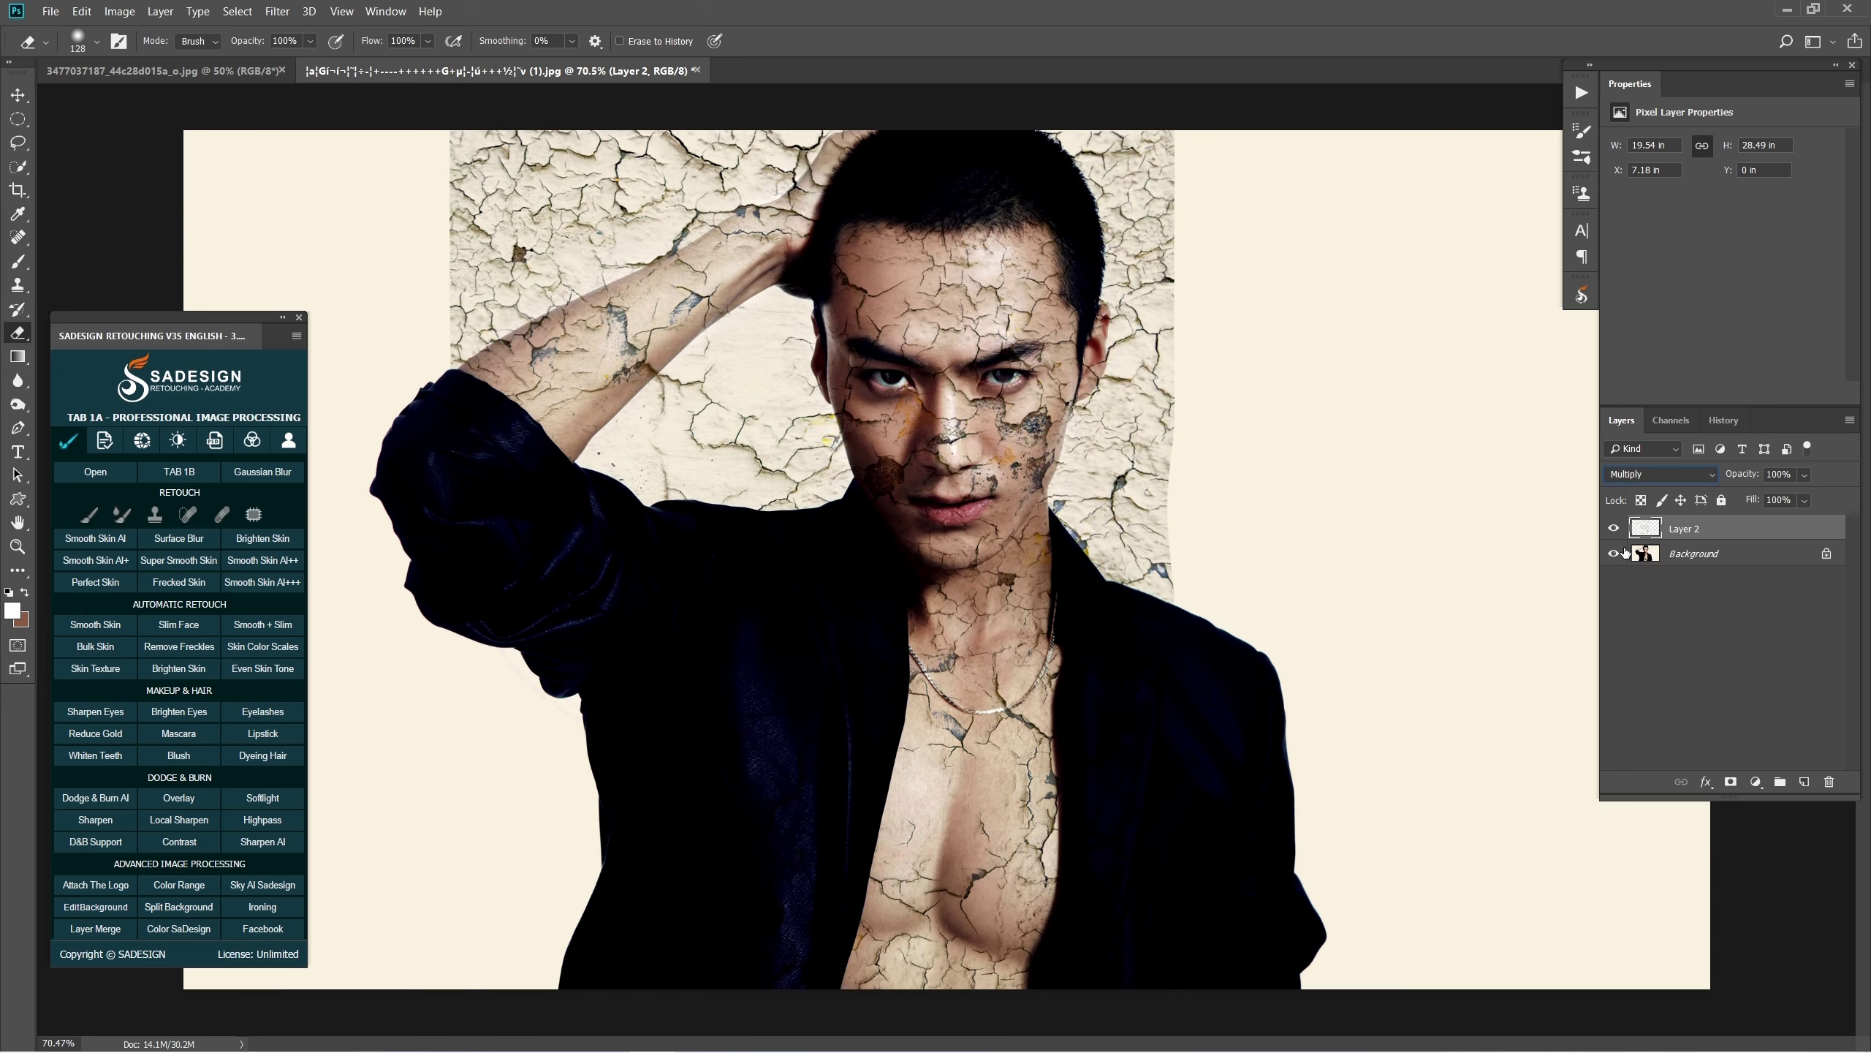
Select the subject from the Background layer and delete the crack texture surrounding the man from Layer 2.
{"action": "left_click", "coordinate": [1694, 560]}
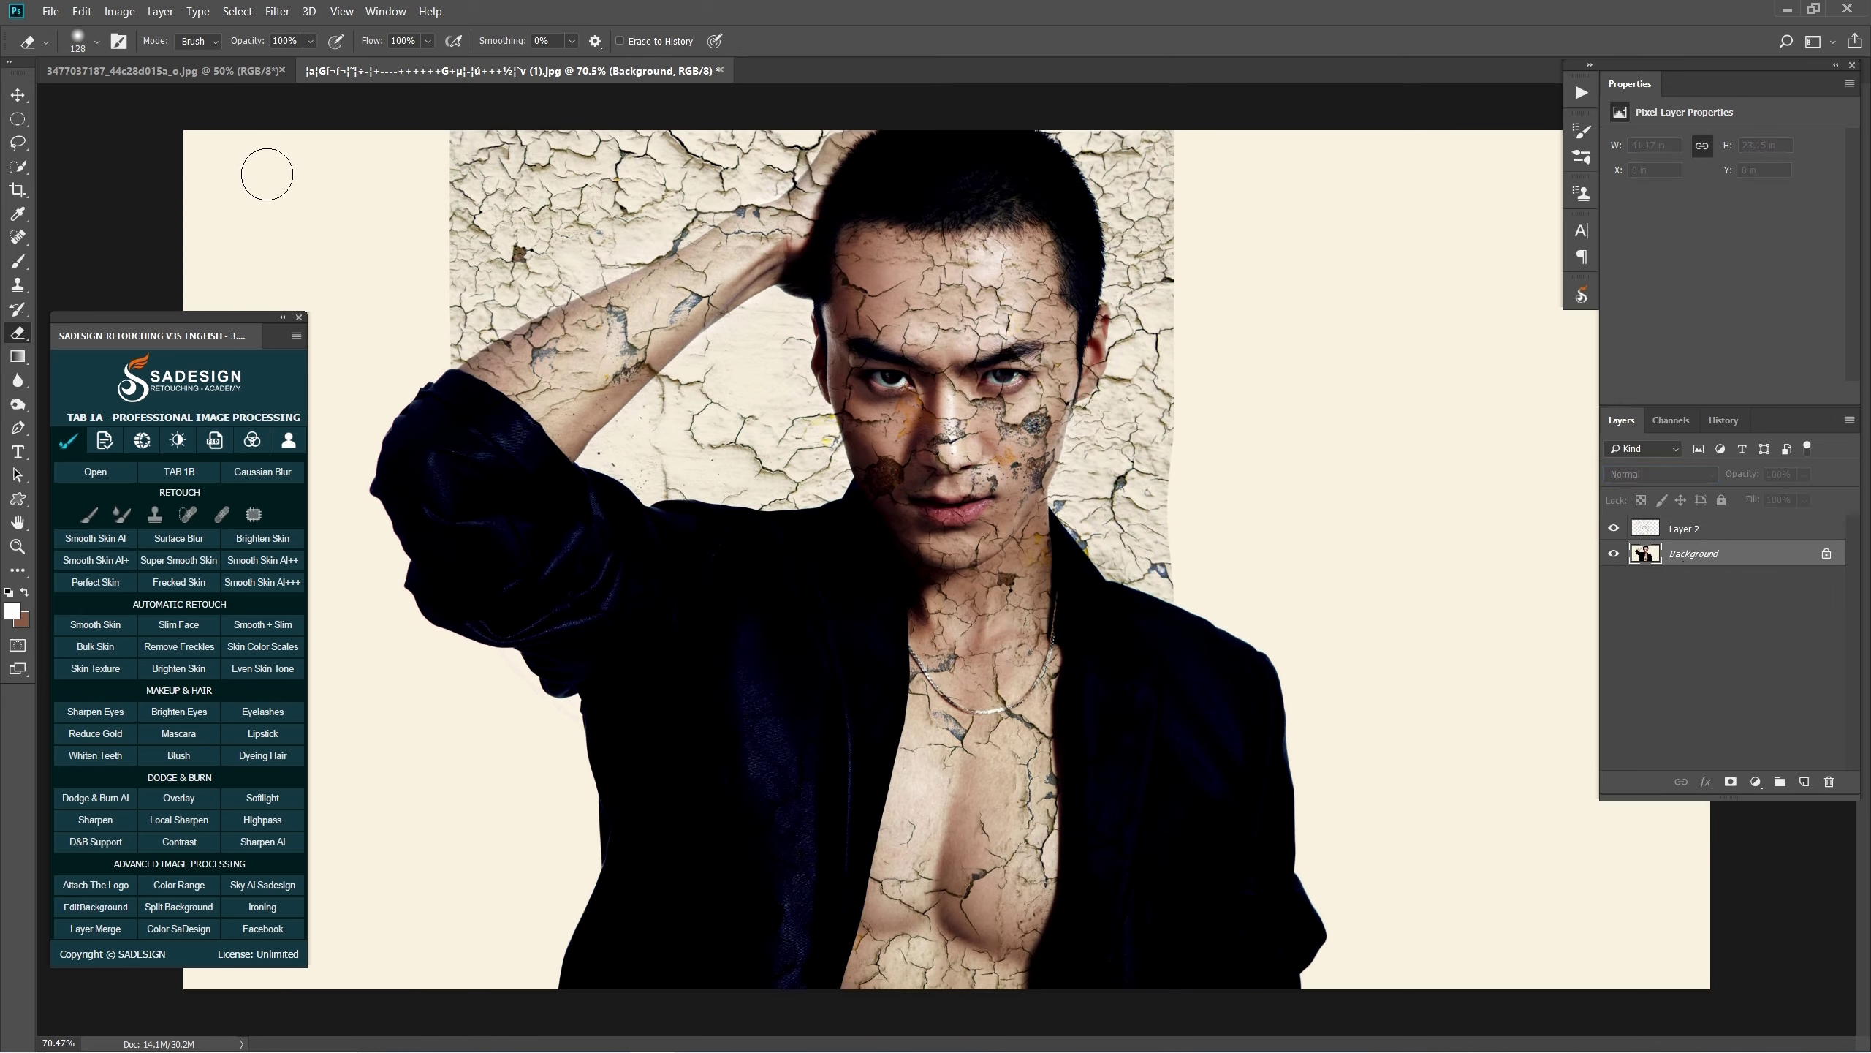
{"action": "left_click", "coordinate": [240, 13]}
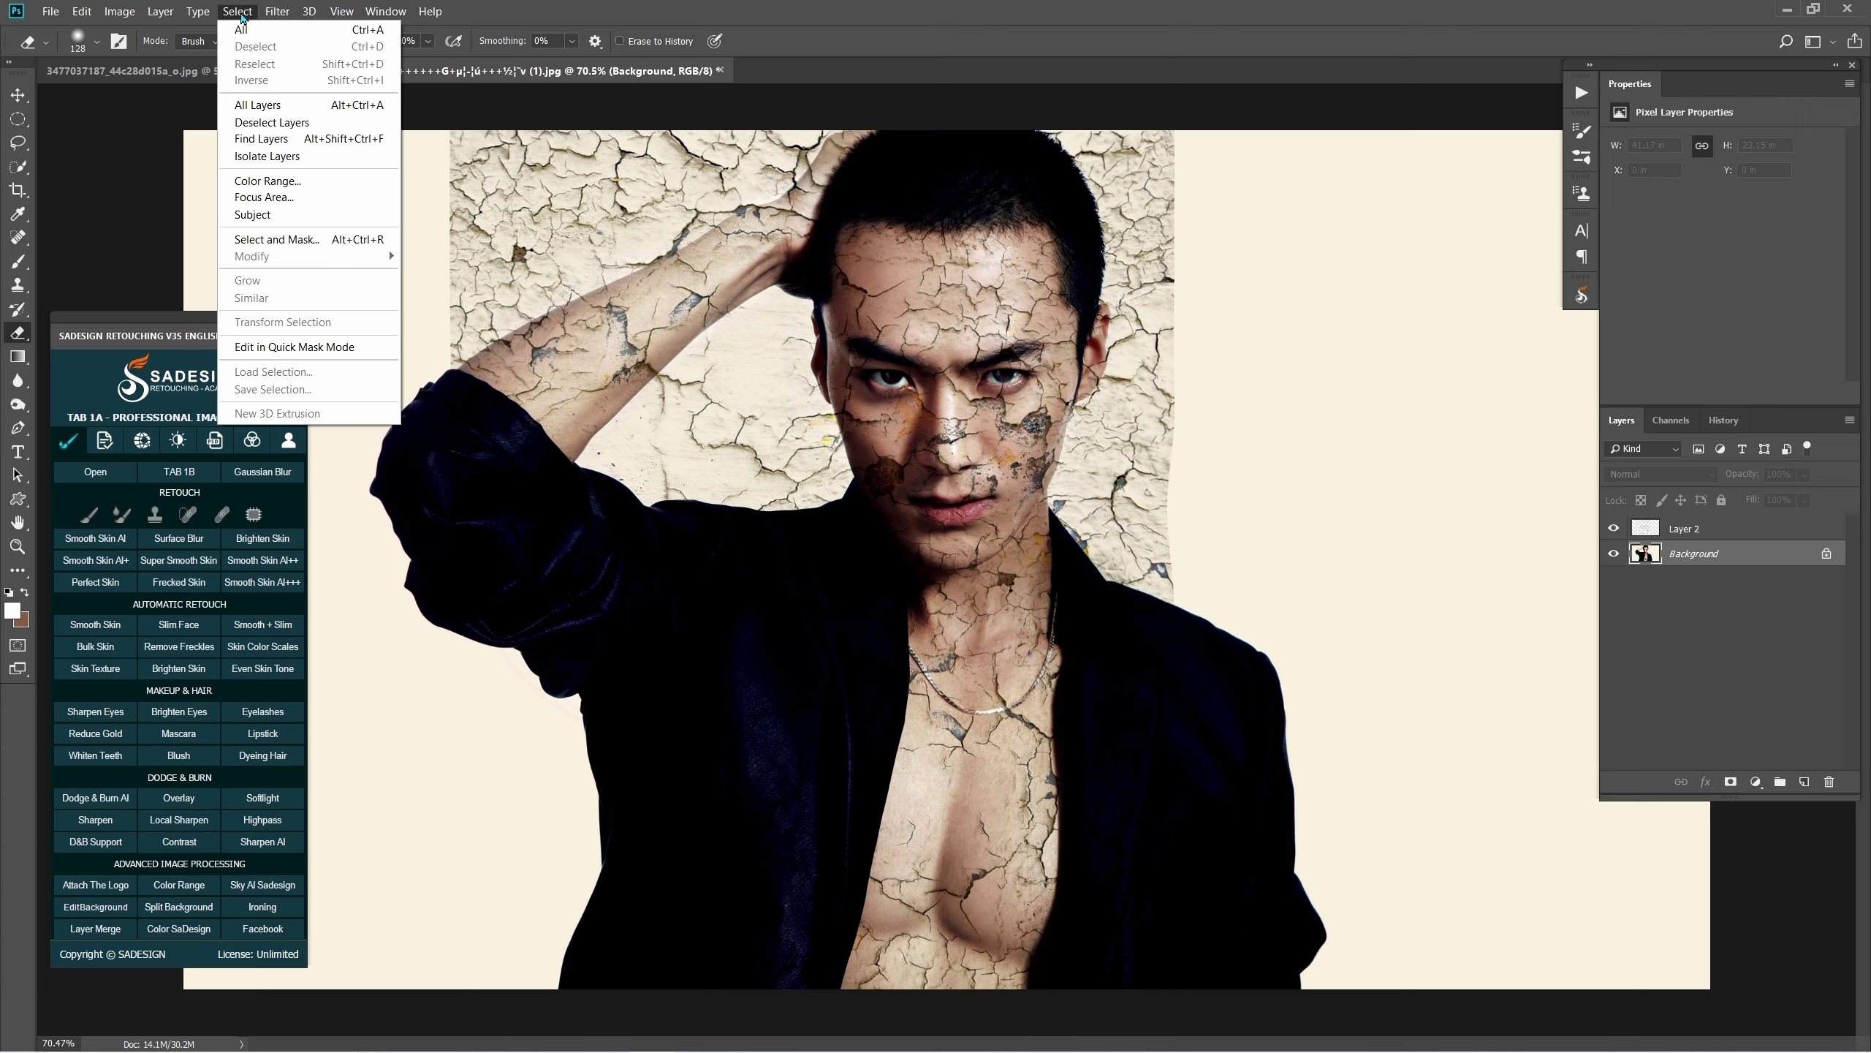
{"action": "left_click", "coordinate": [336, 215]}
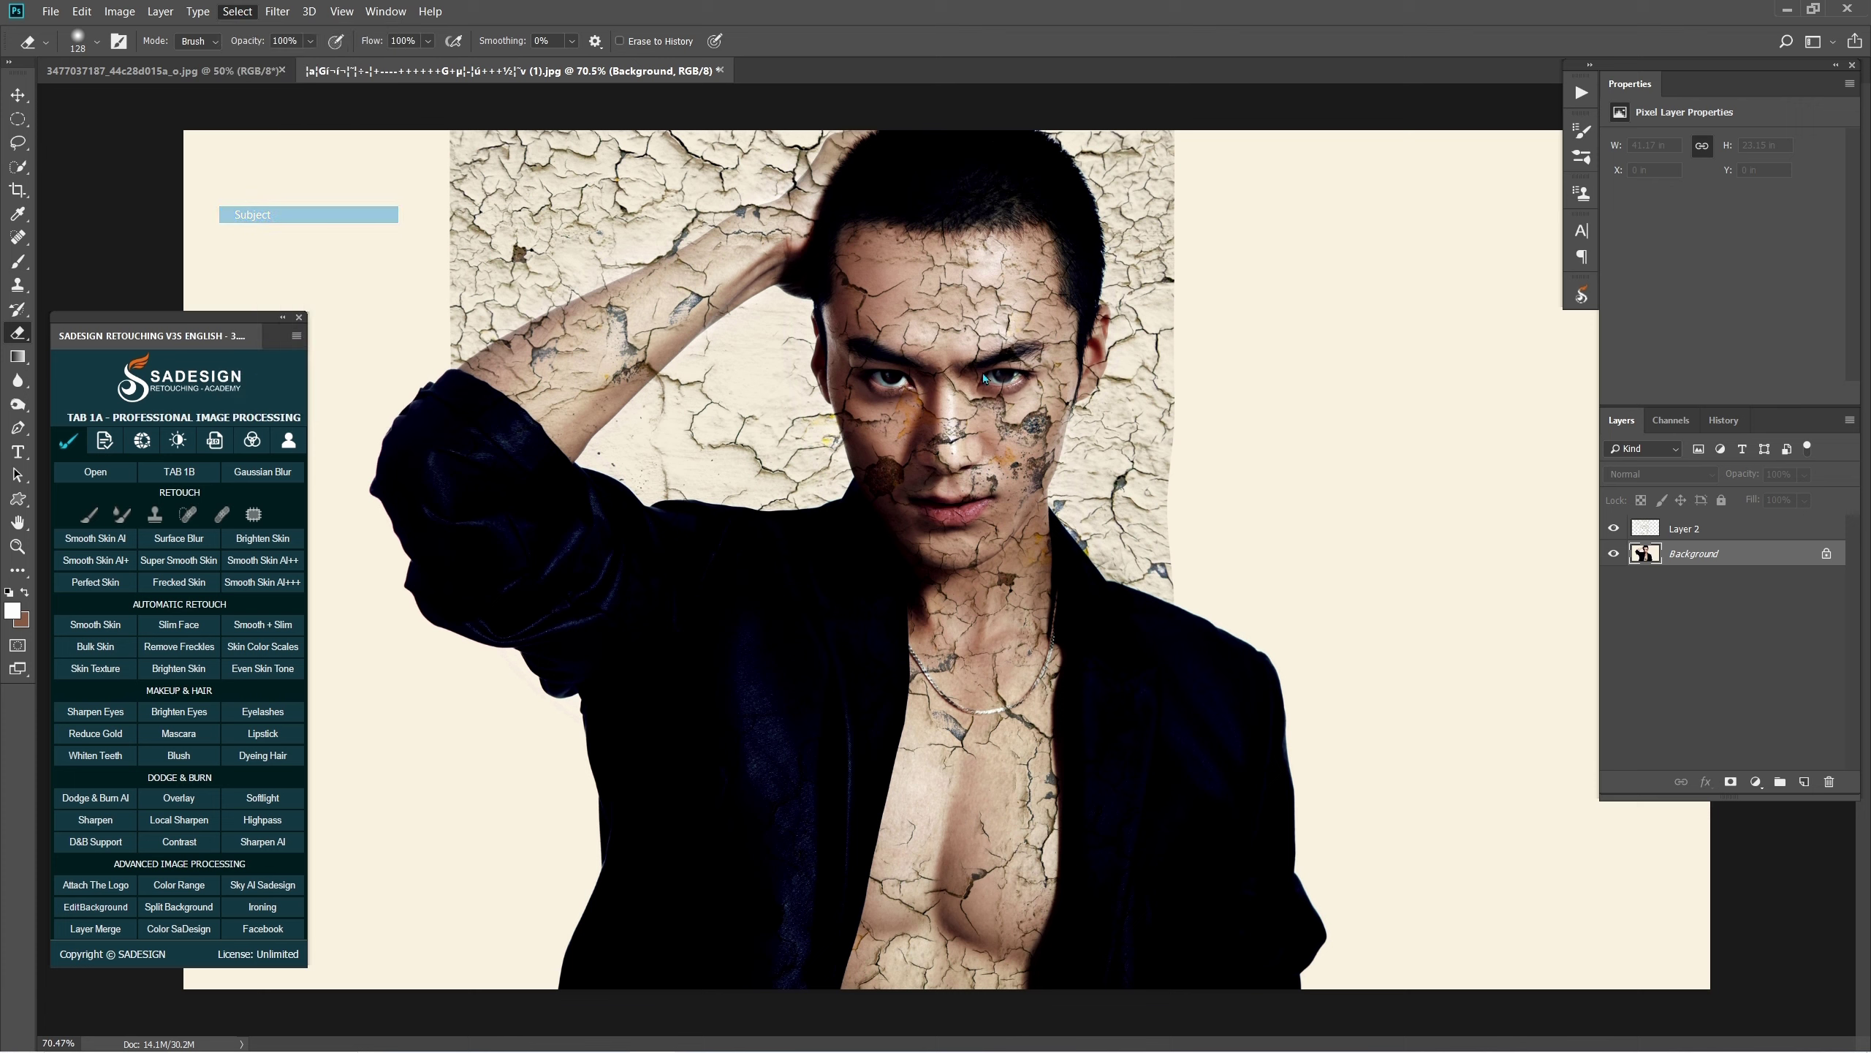
{"action": "left_click", "coordinate": [1711, 529]}
{"action": "key", "text": "Delete"}
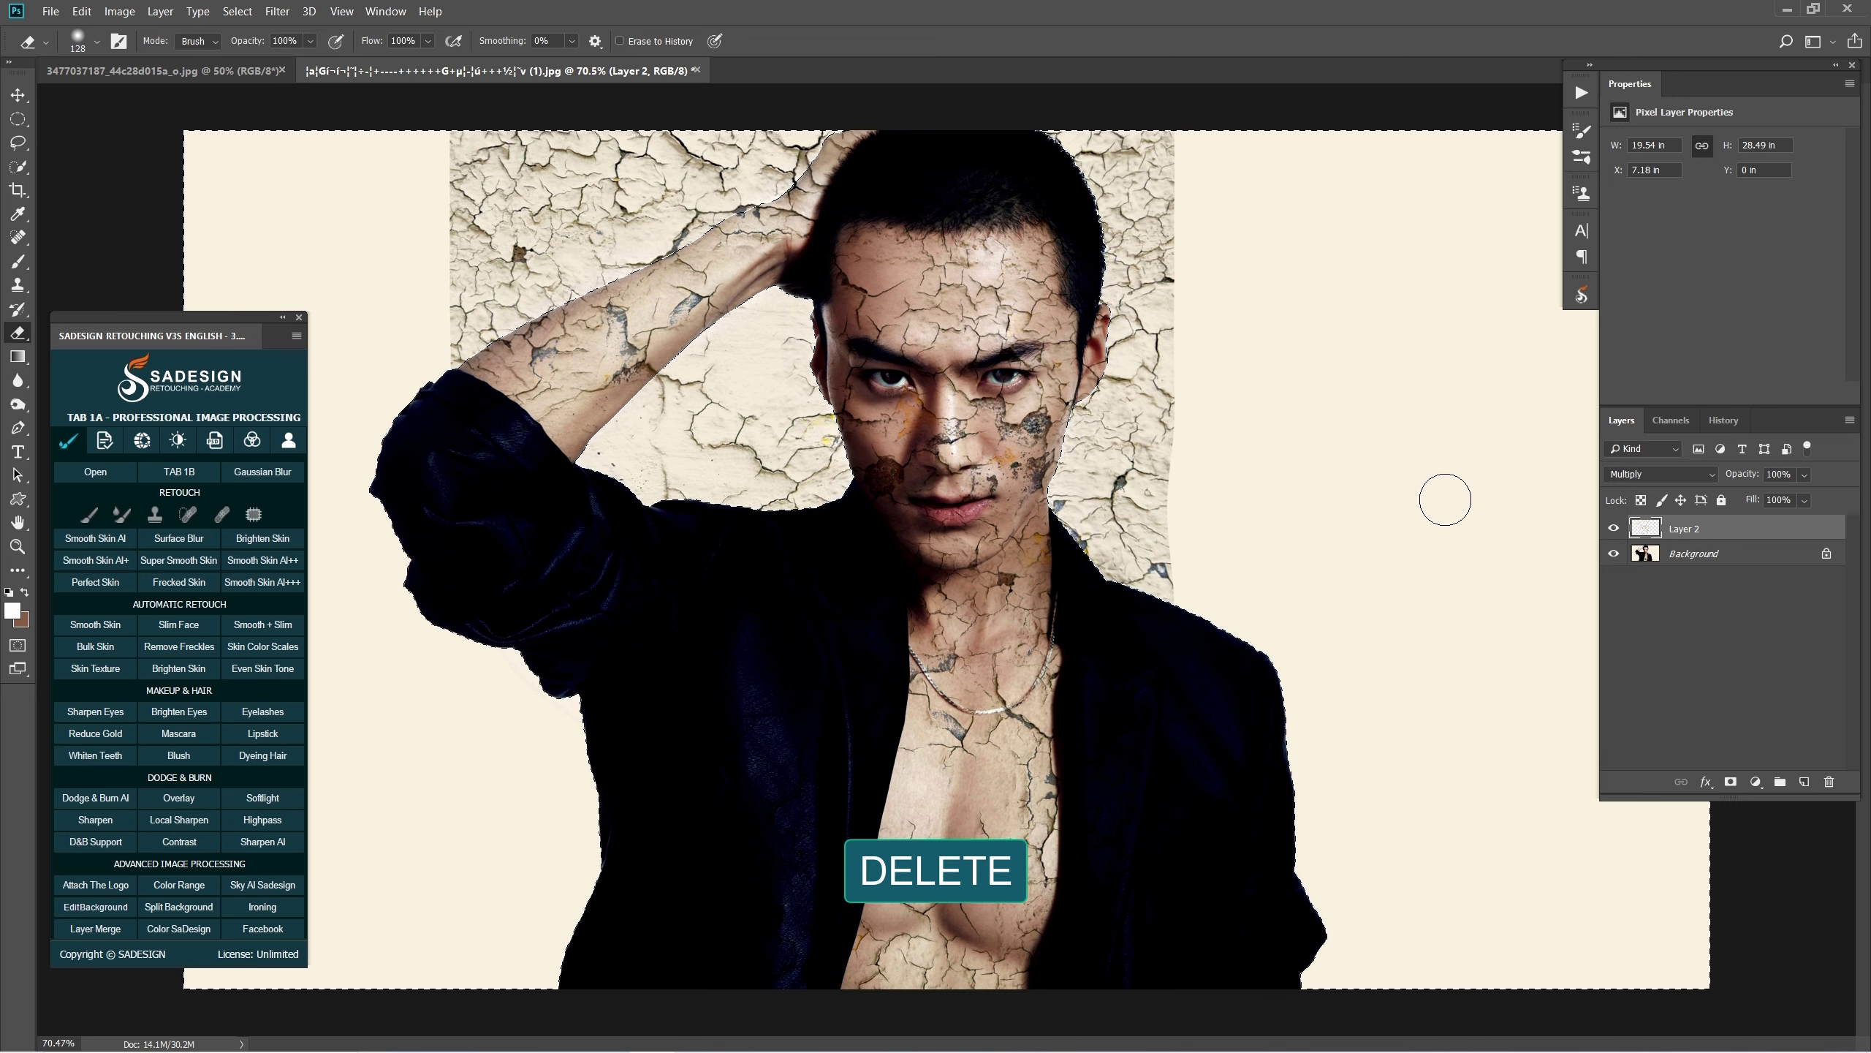
{"action": "key", "text": "ctrl+d"}
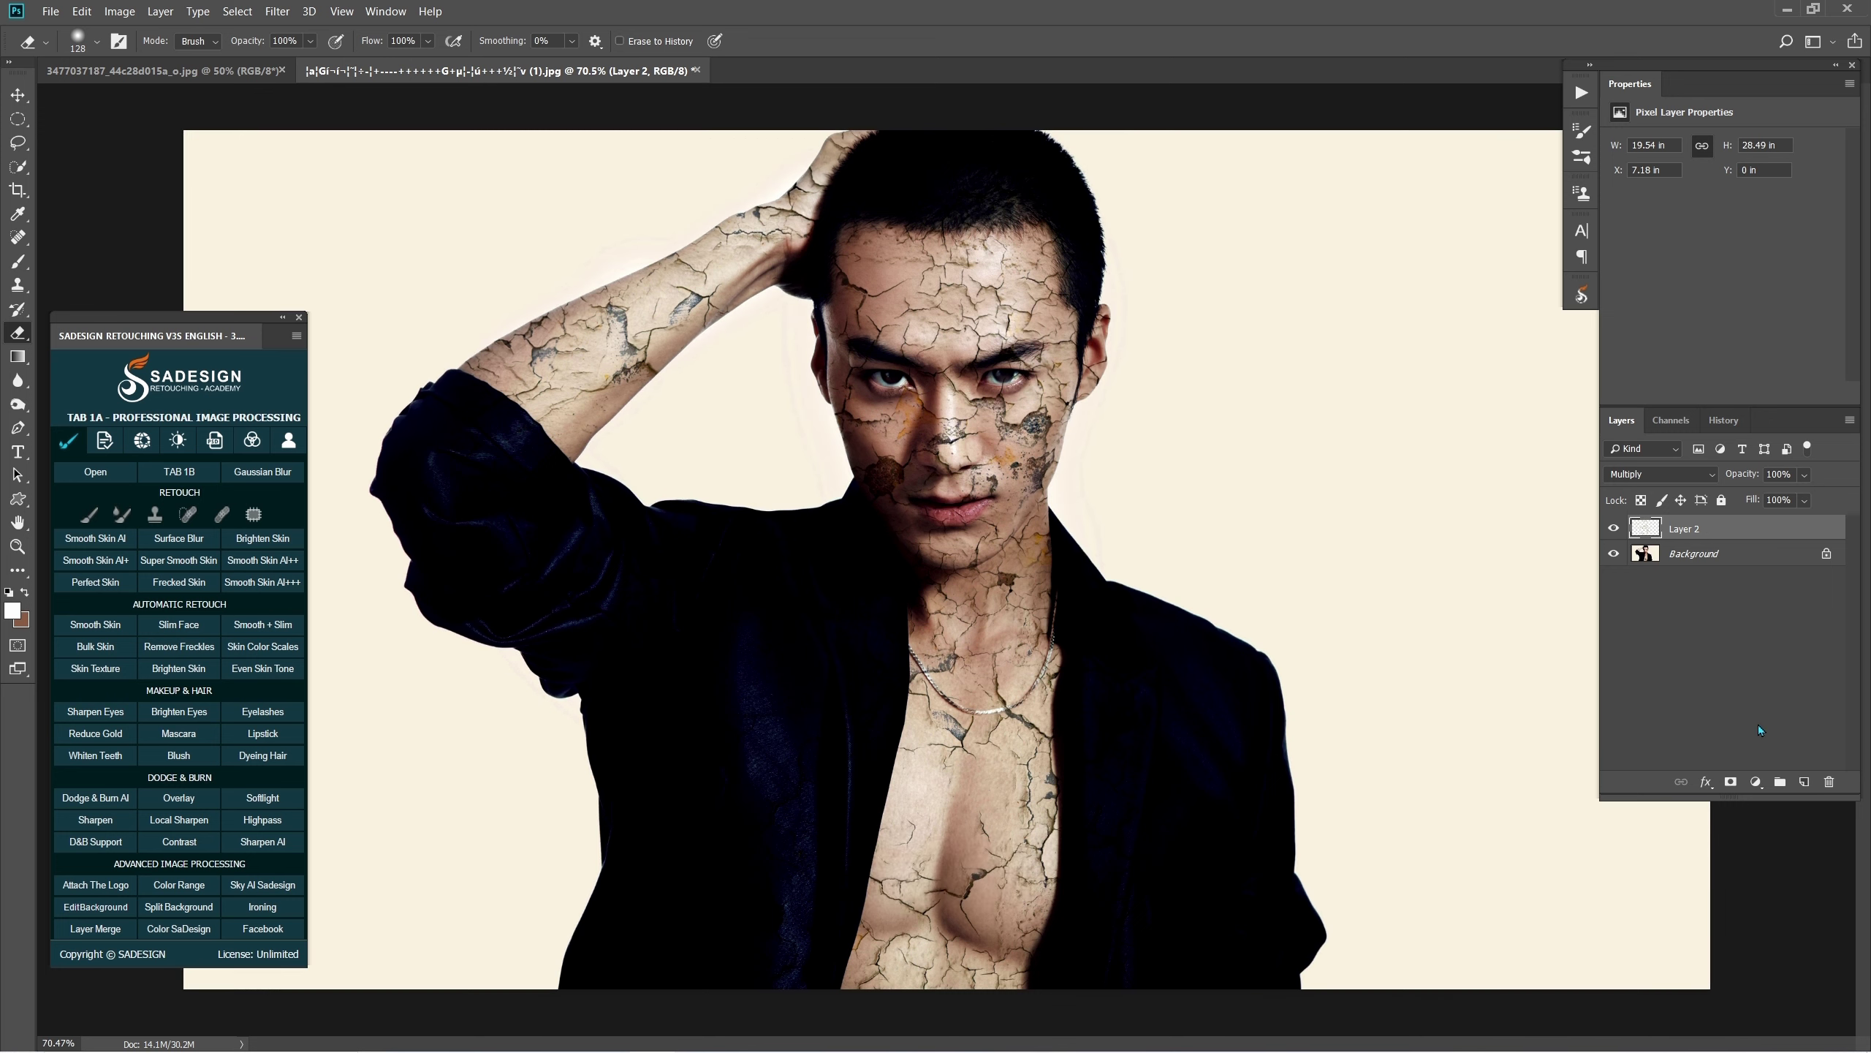
Add a Hue/Saturation adjustment with Colorize on, clip it to Layer 2, and set its Hue to 33.
{"action": "left_click", "coordinate": [1754, 781]}
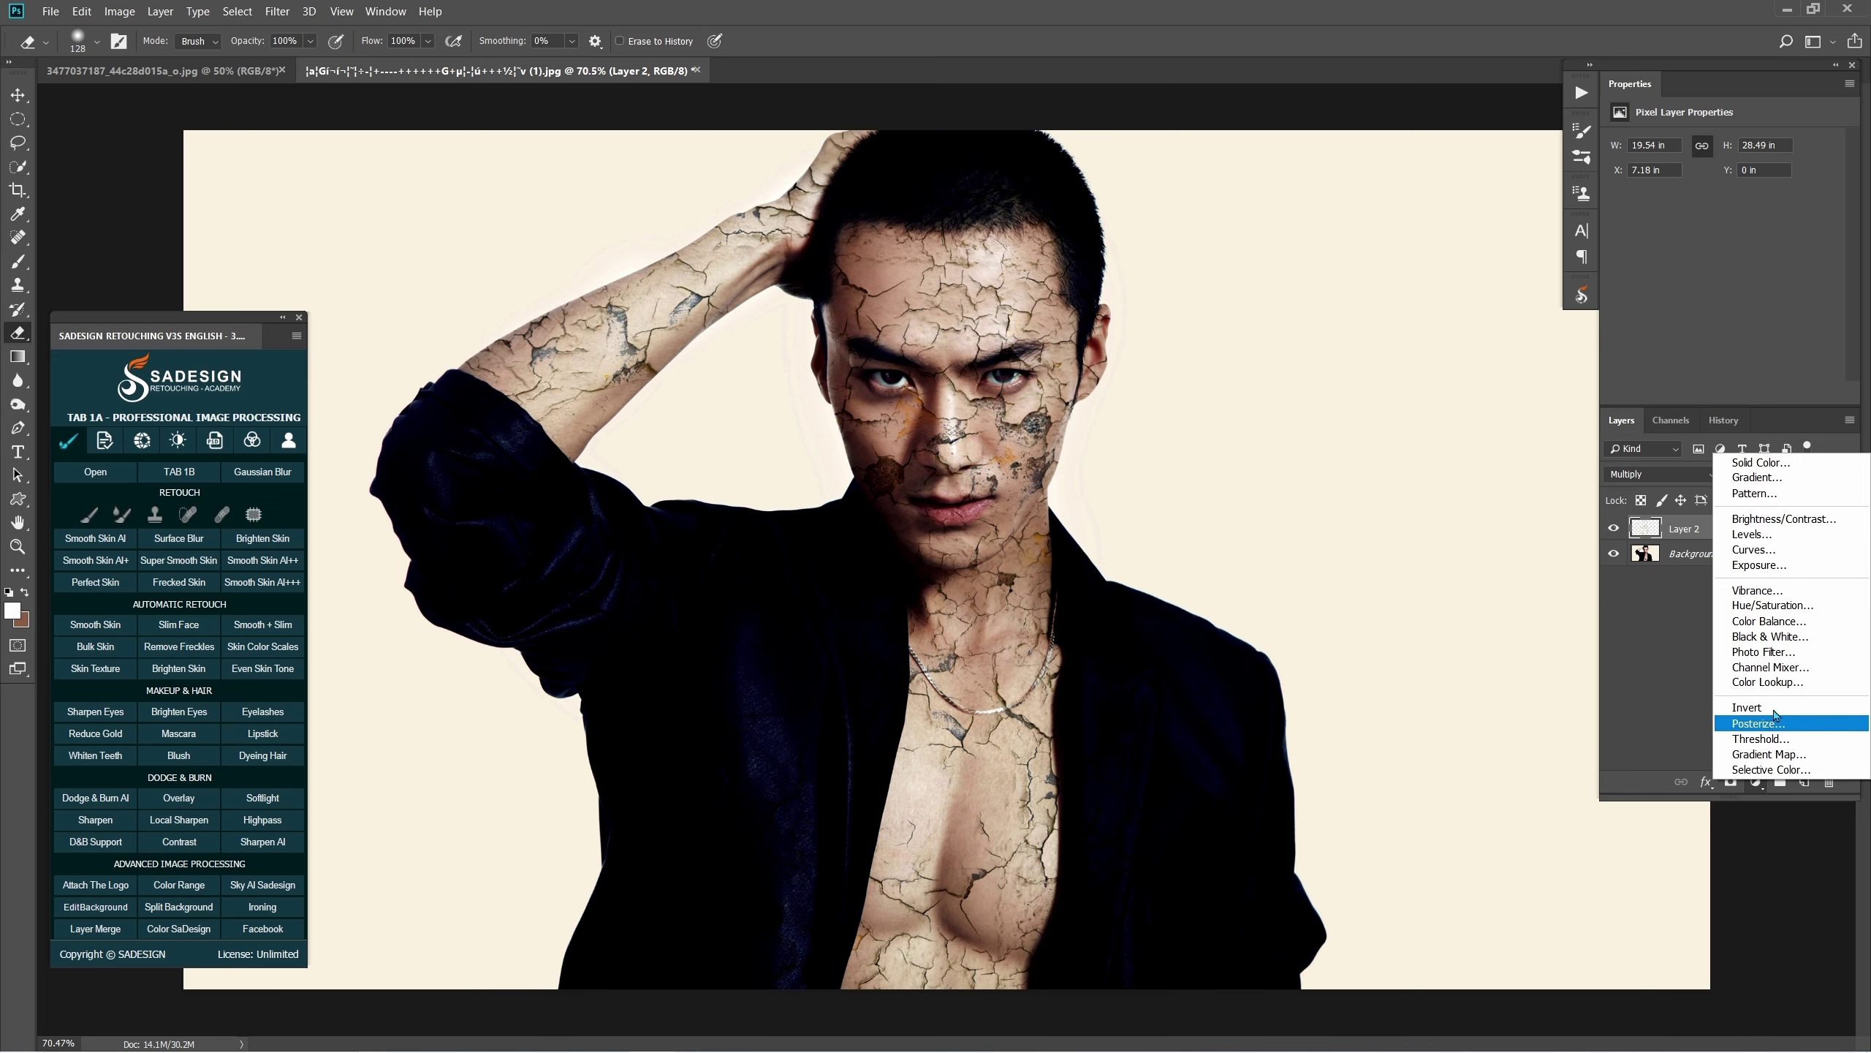
{"action": "left_click", "coordinate": [1799, 605]}
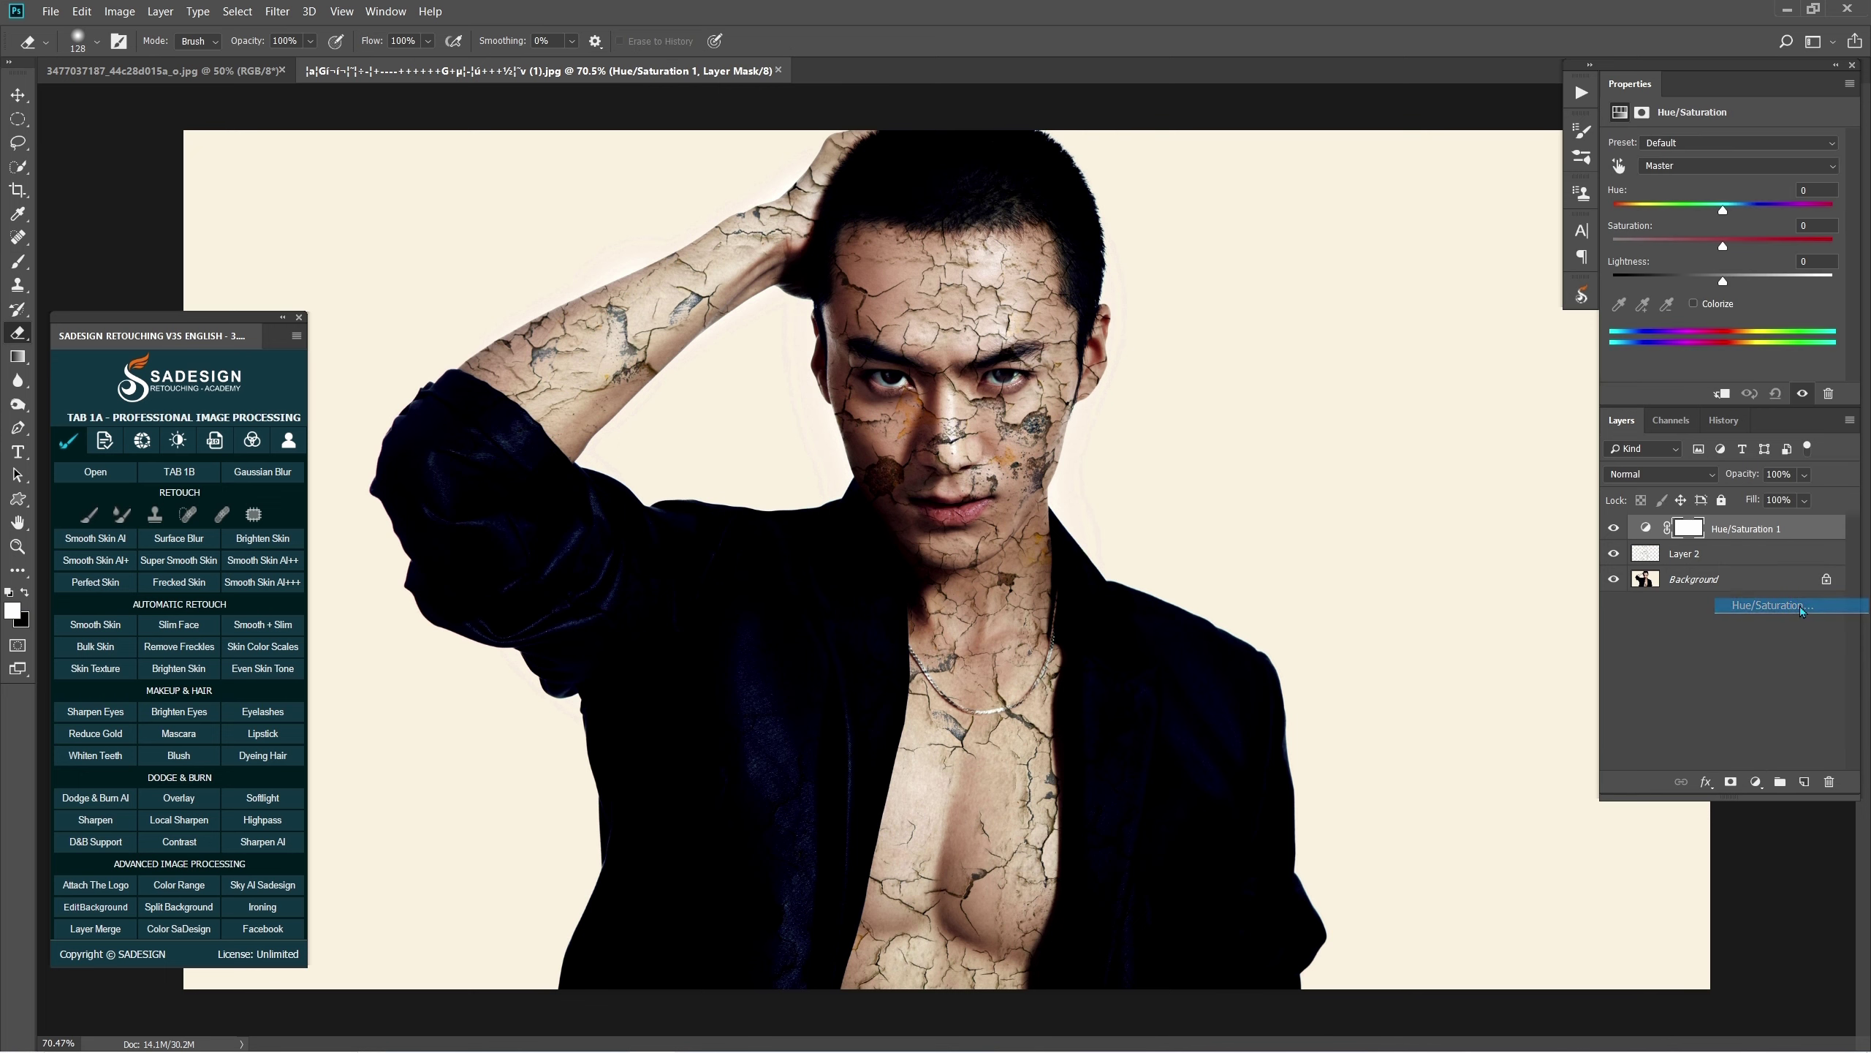
{"action": "left_click", "coordinate": [1708, 304]}
{"action": "left_click", "coordinate": [1726, 534]}
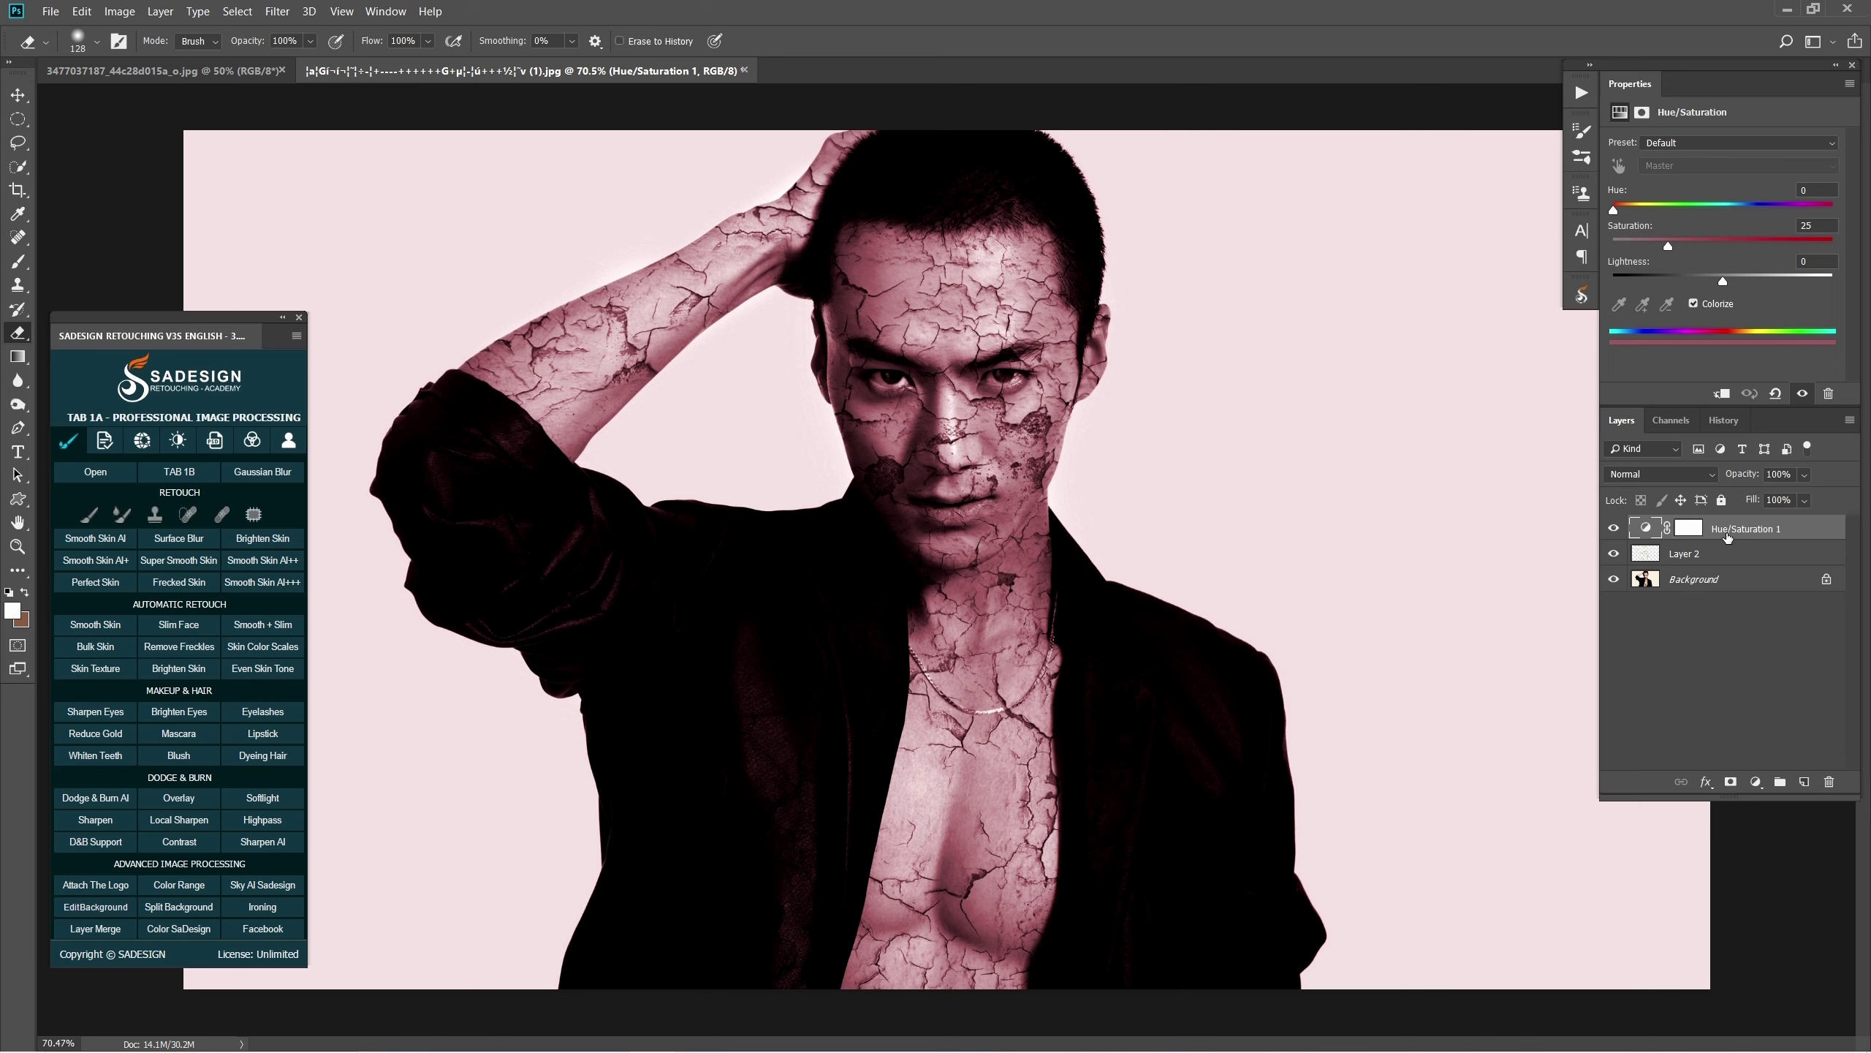
{"action": "key", "text": "ctrl+alt+g"}
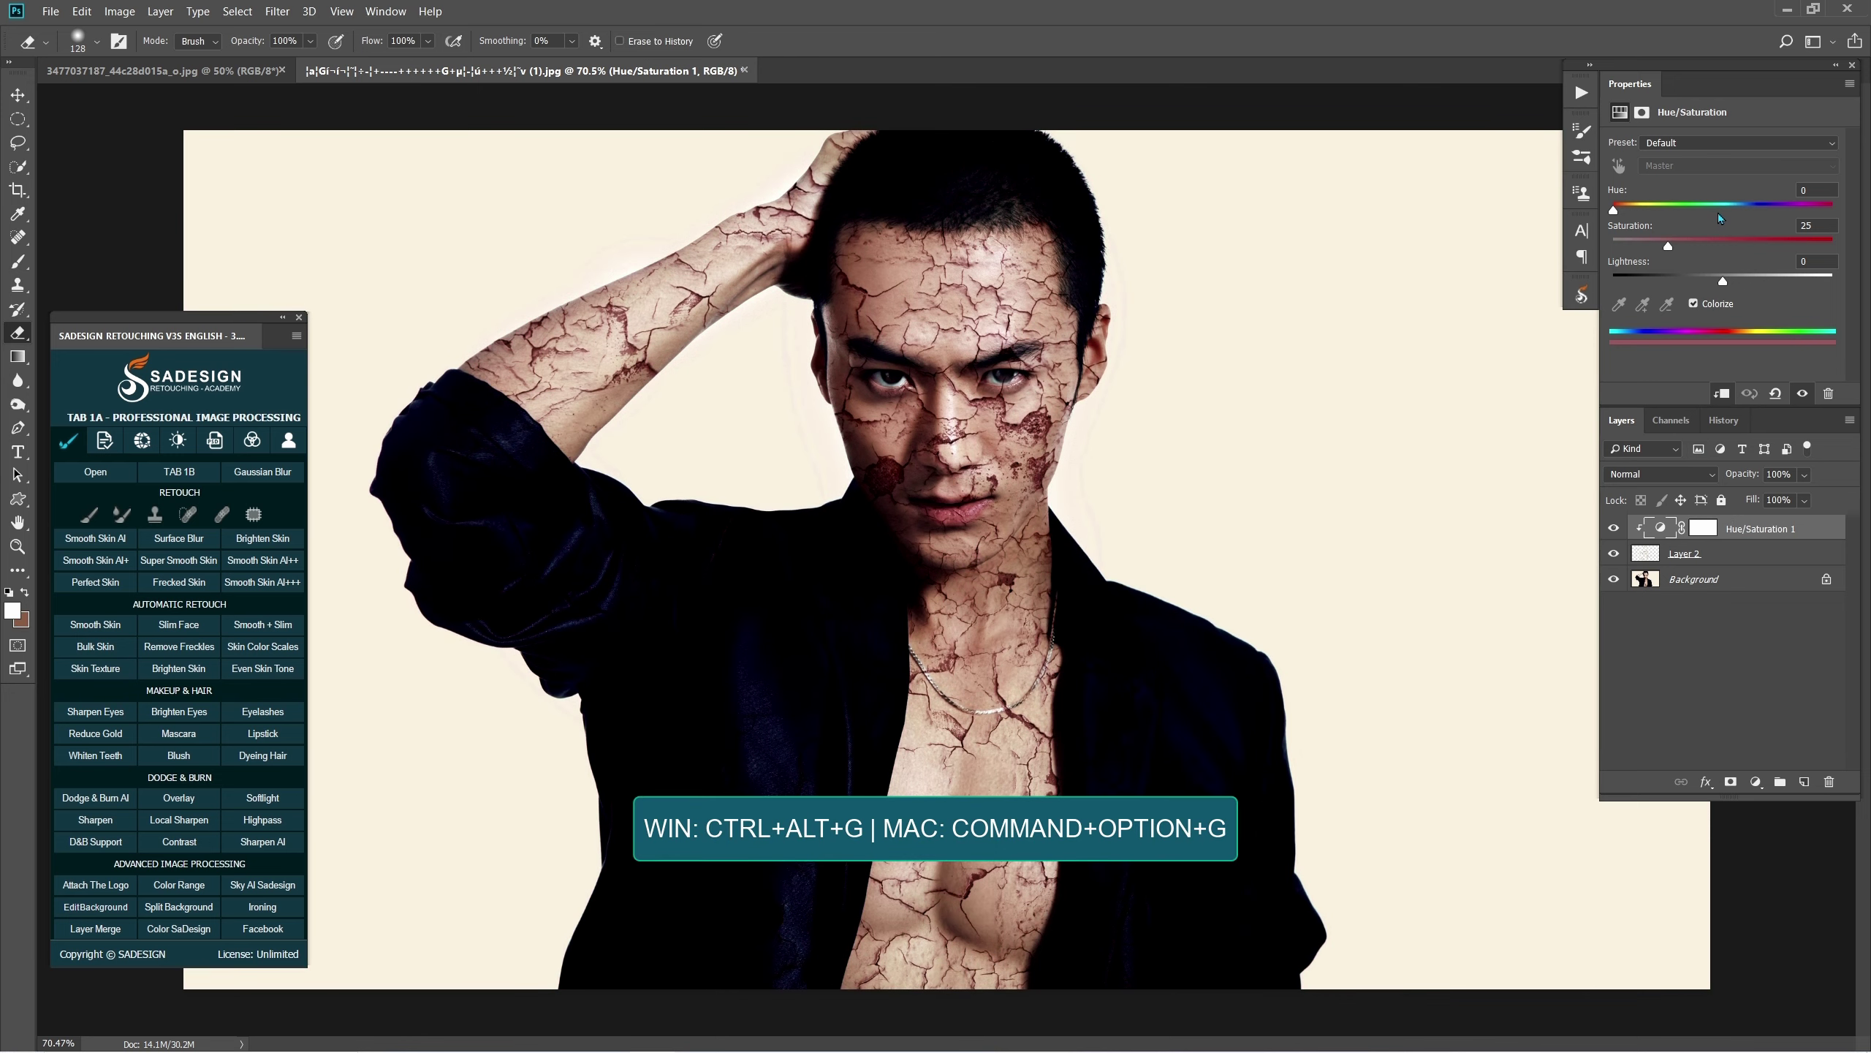
{"action": "left_click_drag", "start_coordinate": [1616, 214], "coordinate": [1637, 212]}
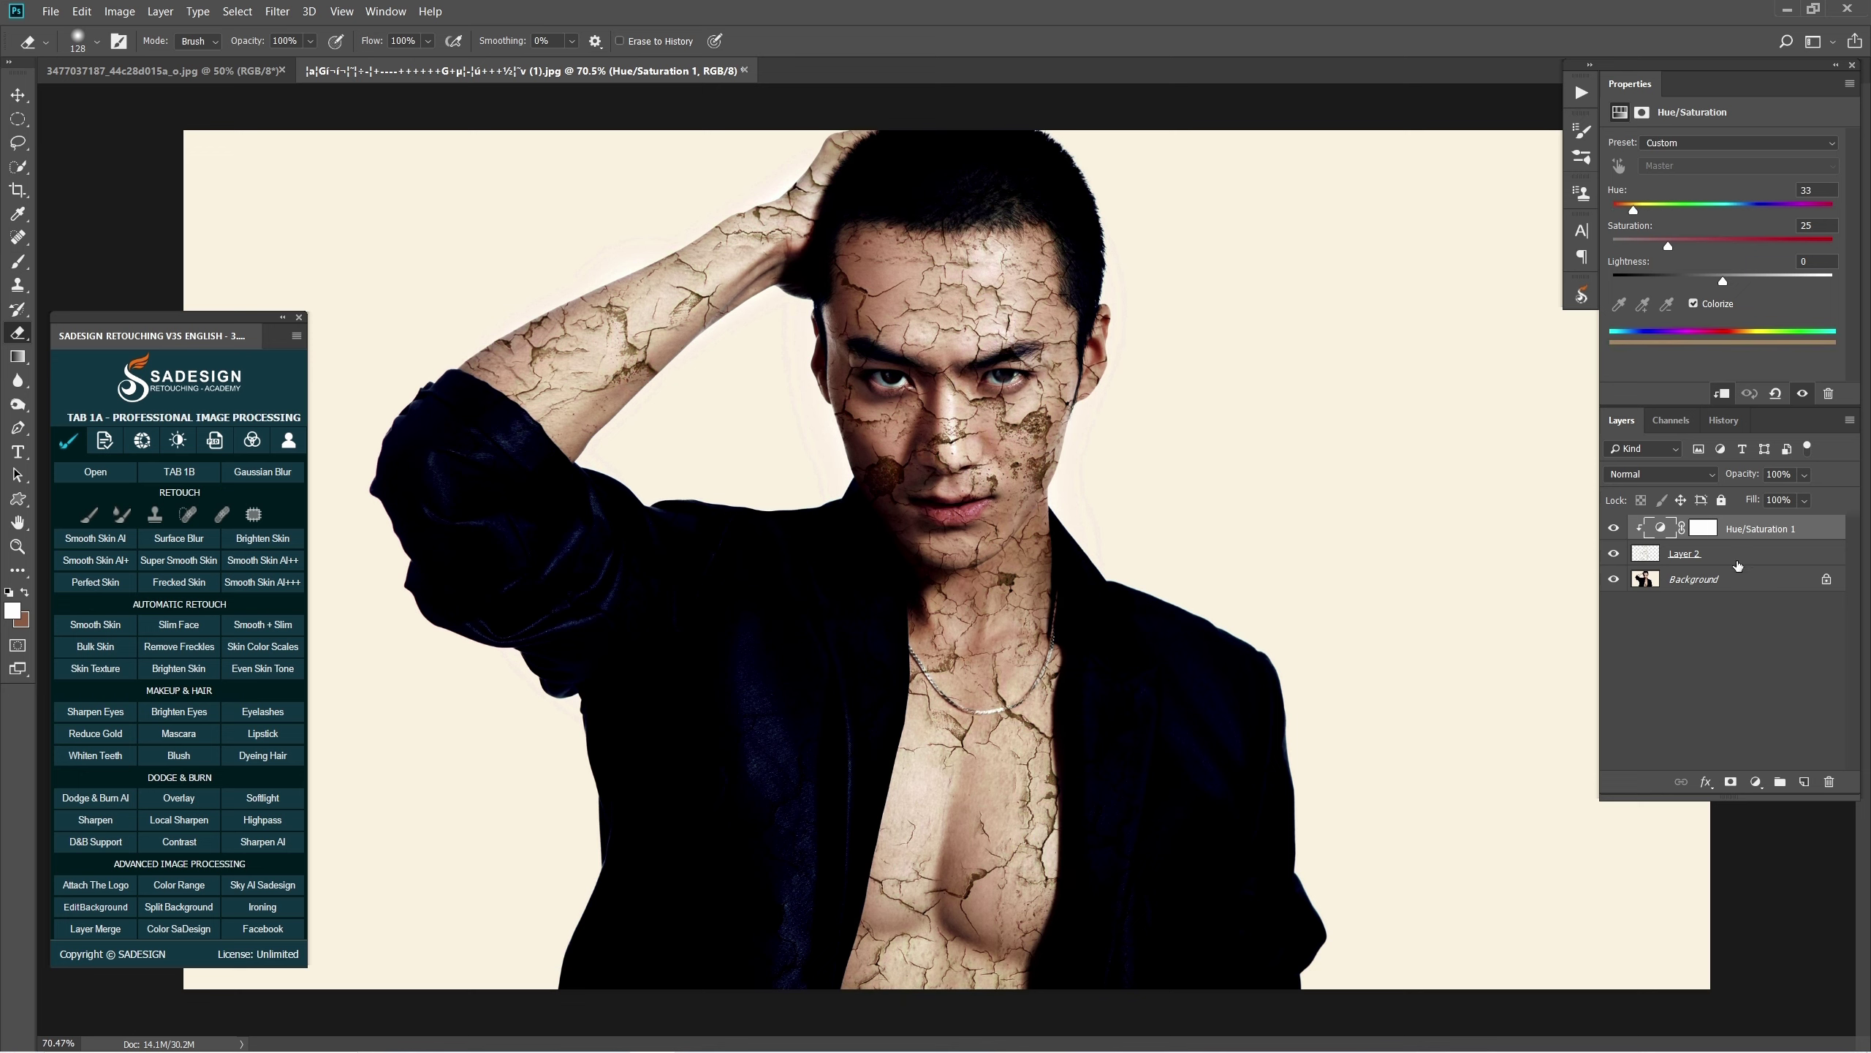
Add a layer mask to Layer 2 and erase the texture over the eyes and lips with a small brush.
{"action": "left_click", "coordinate": [1699, 561]}
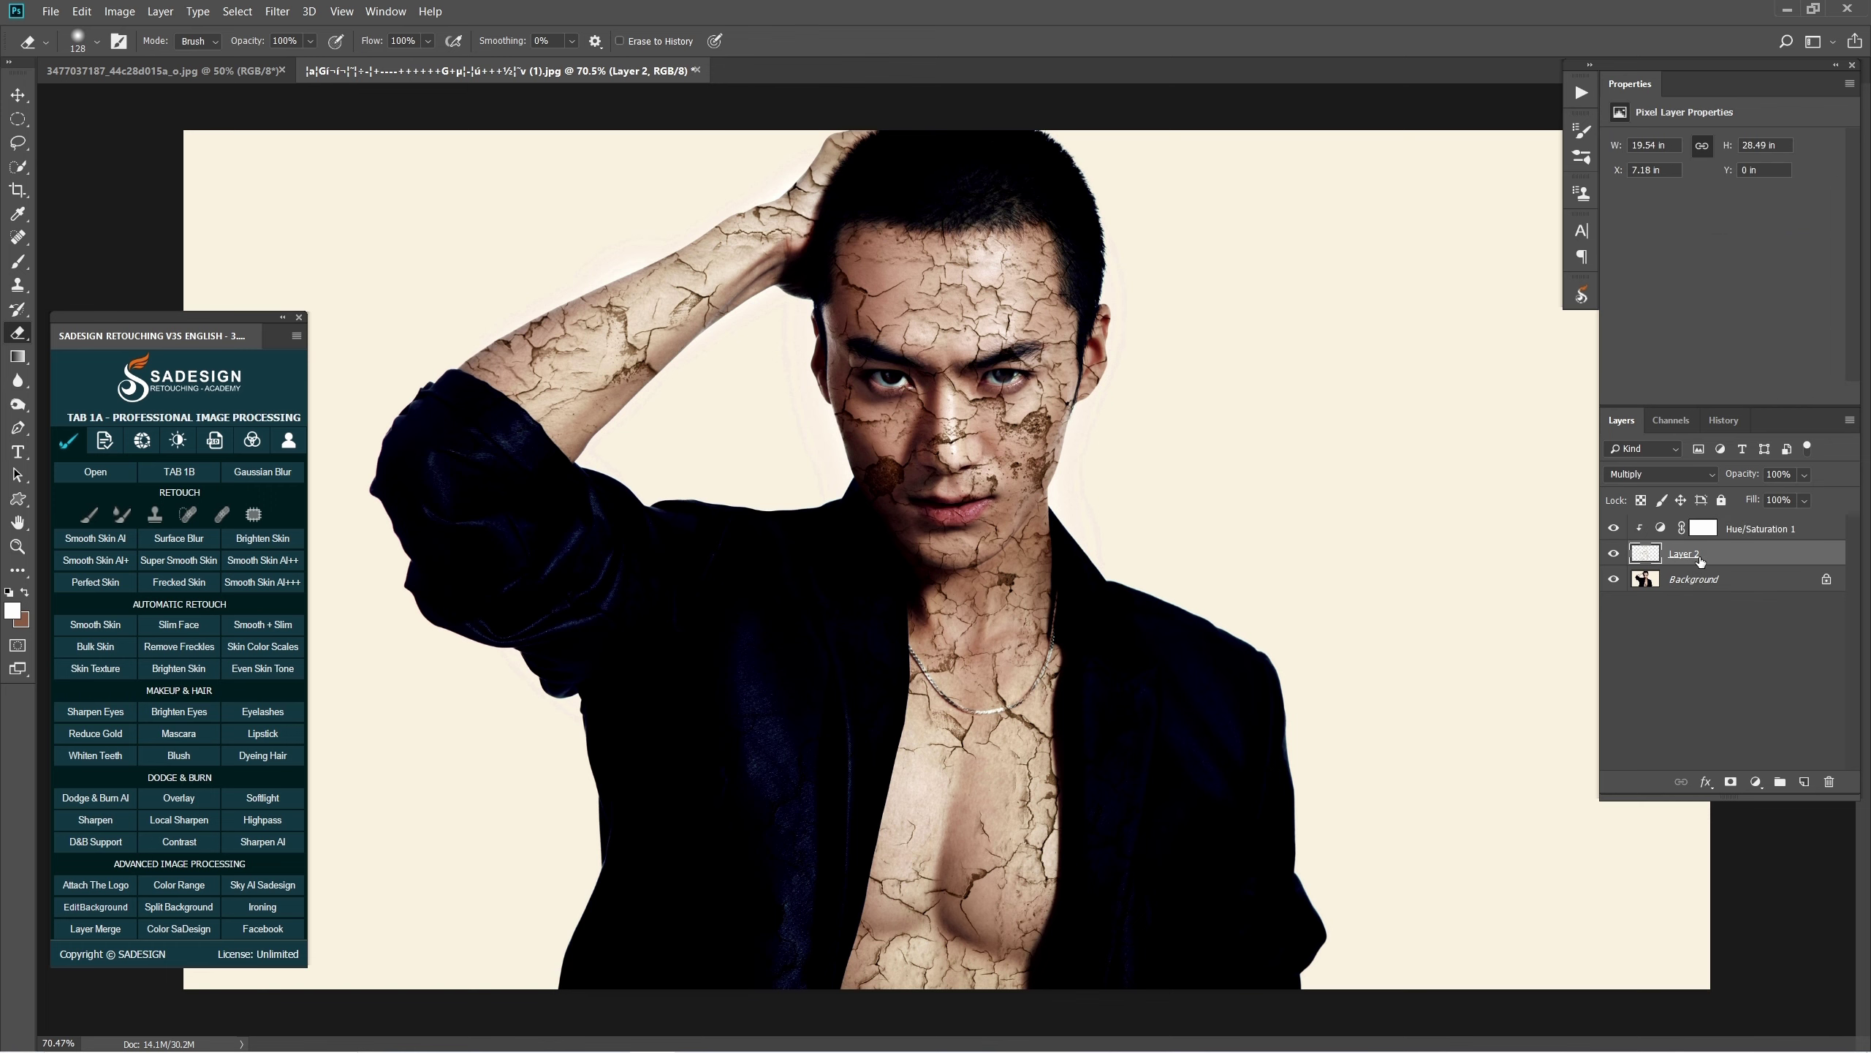
{"action": "left_click", "coordinate": [1730, 783]}
{"action": "scroll", "coordinate": [895, 364], "scroll_direction": "up", "scroll_amount": 5}
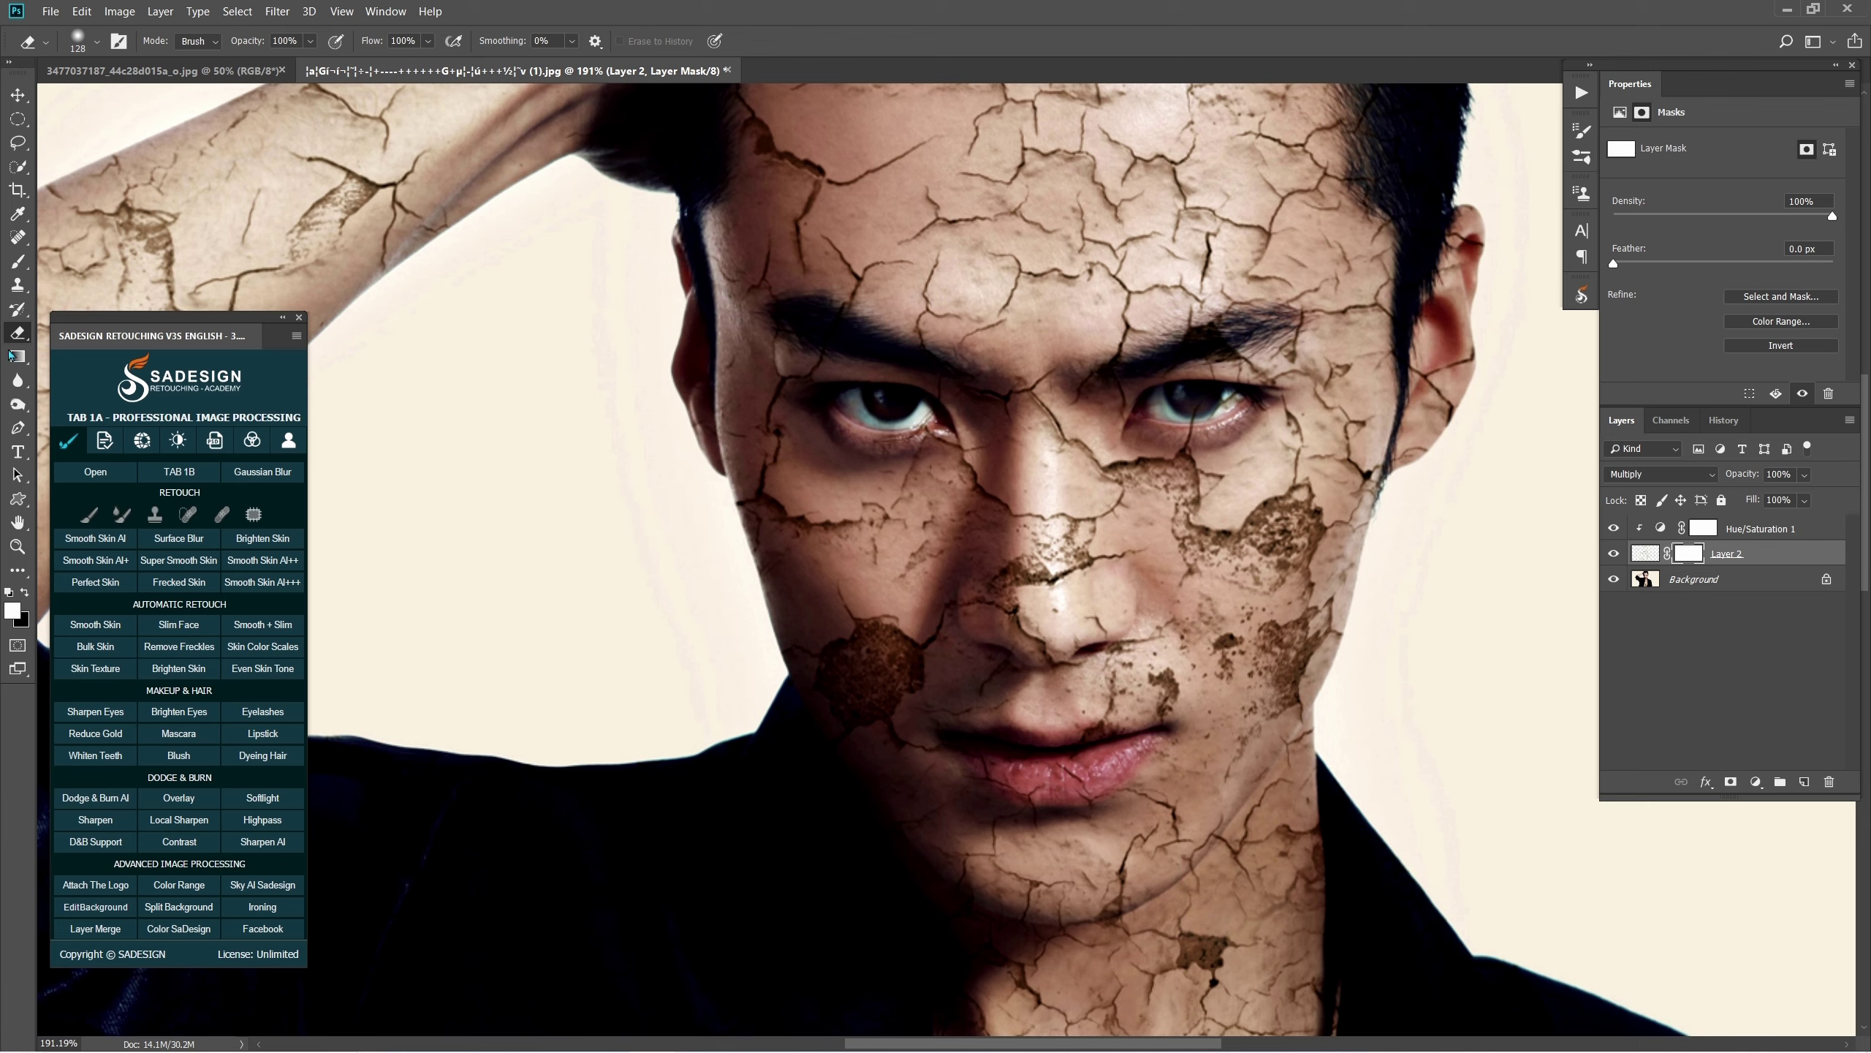
{"action": "scroll", "coordinate": [862, 748], "scroll_direction": "up", "scroll_amount": 2}
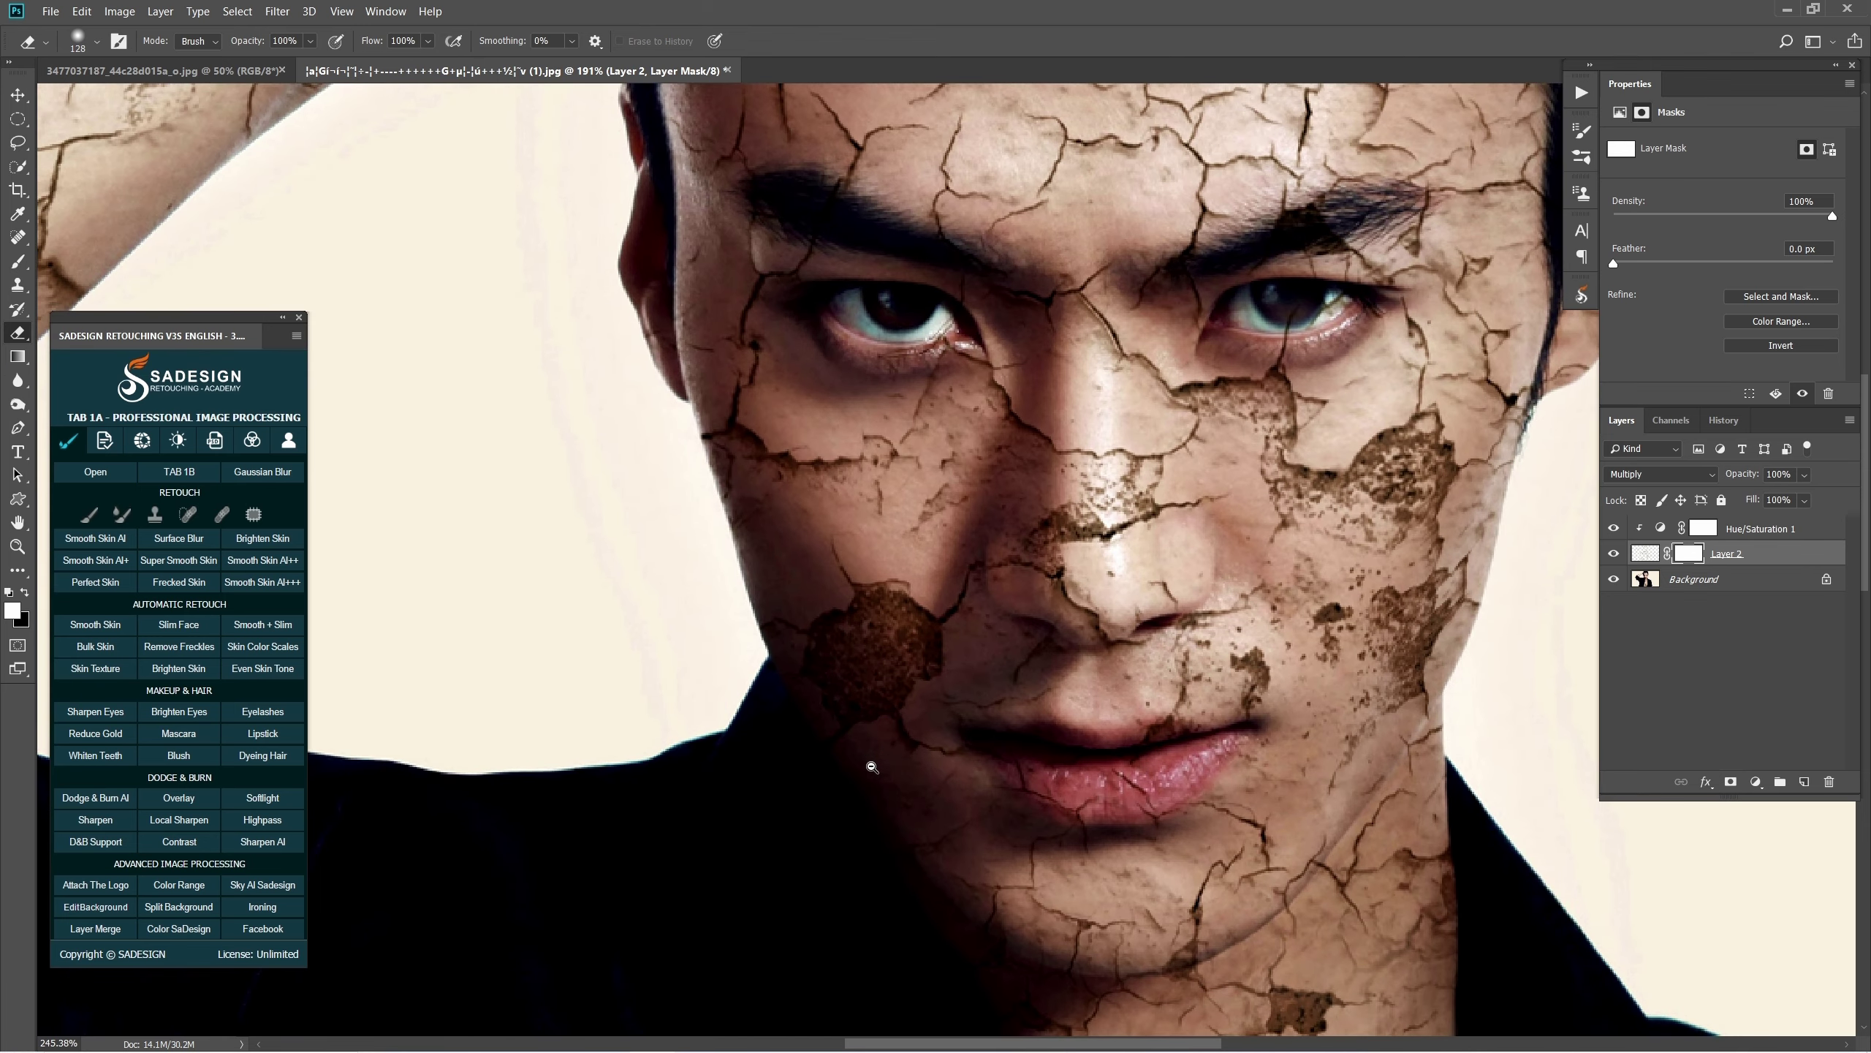
{"action": "mouse_move", "coordinate": [1129, 781]}
{"action": "left_mouse_down"}
{"action": "mouse_move", "coordinate": [1053, 780]}
{"action": "mouse_move", "coordinate": [1174, 773]}
{"action": "left_mouse_up"}
{"action": "key", "text": "ctrl+z"}
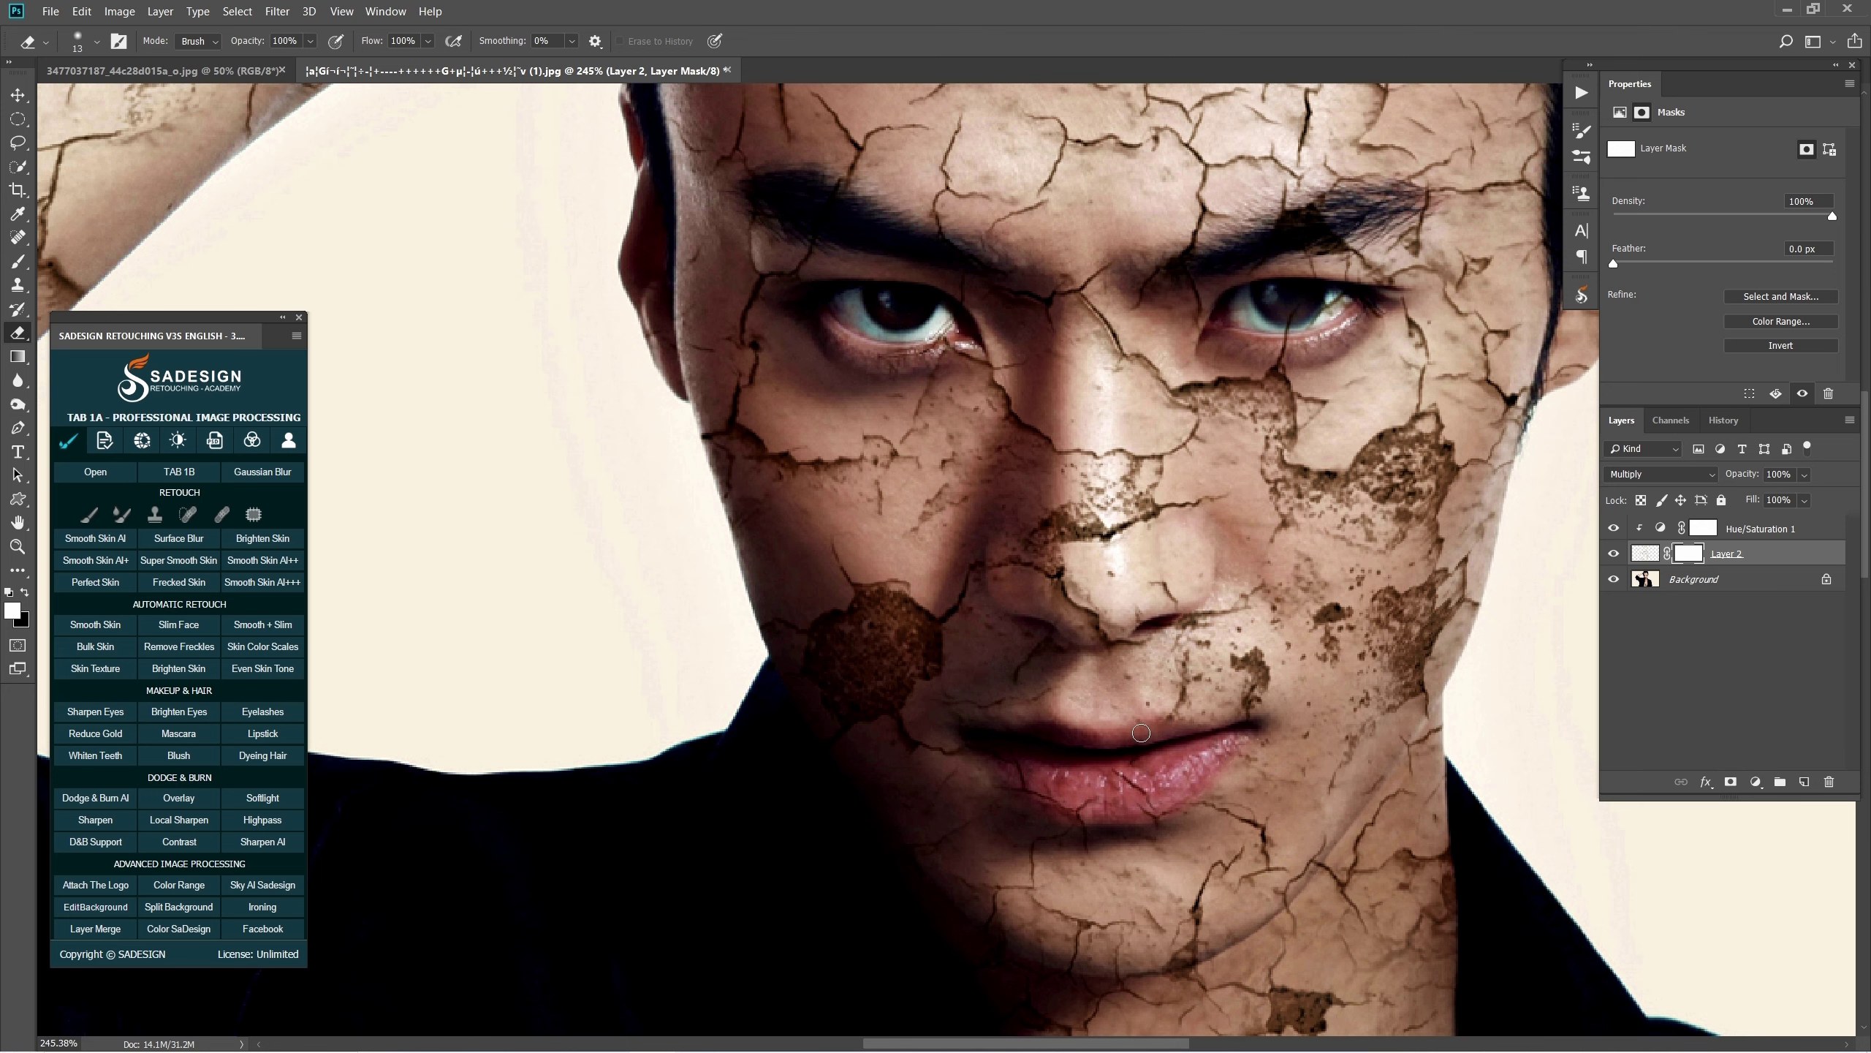
{"action": "scroll", "coordinate": [1192, 723], "scroll_direction": "up", "scroll_amount": 4}
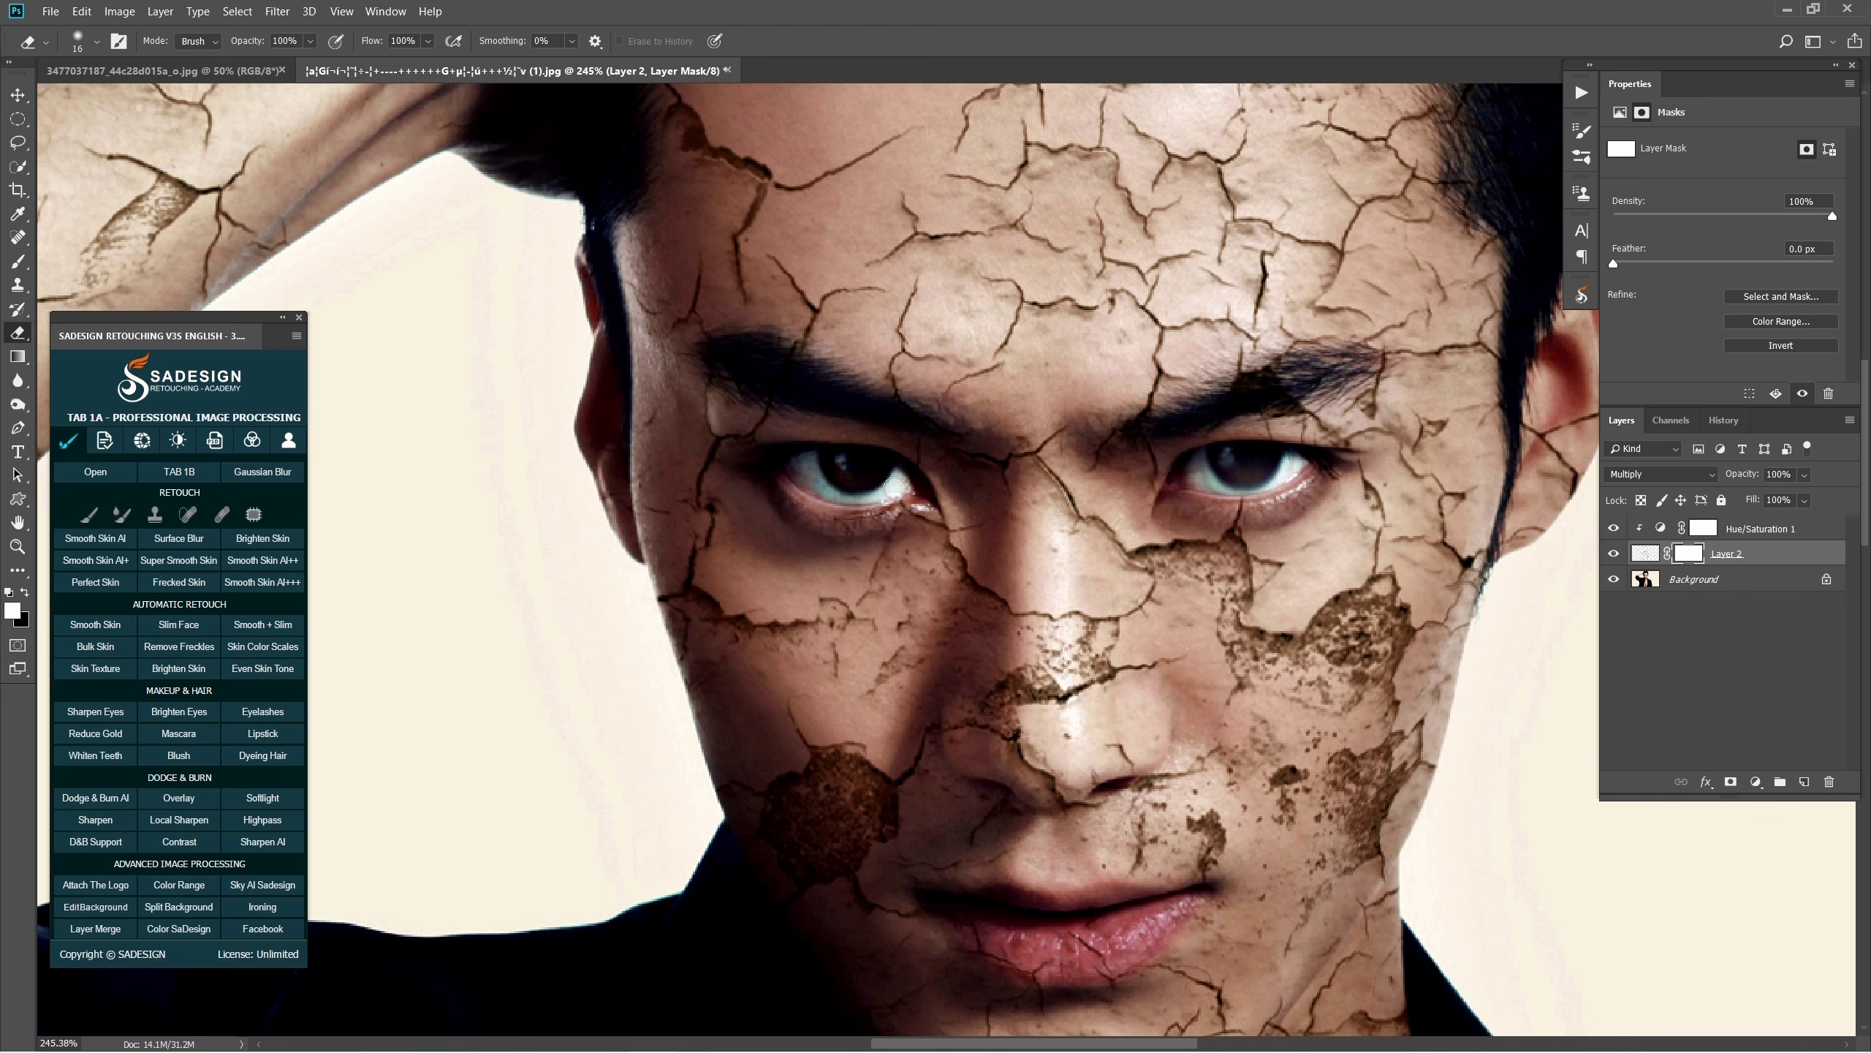
Erase scattered cracks on the forehead and along the hairline in Layer 2's mask with a small eraser.
{"action": "key", "text": "bracketright"}
{"action": "key", "text": "bracketright"}
{"action": "key", "text": "bracketright"}
{"action": "key", "text": "bracketright"}
{"action": "key", "text": "bracketright"}
{"action": "scroll", "coordinate": [846, 293], "scroll_direction": "up", "scroll_amount": 5}
{"action": "left_click_drag", "start_coordinate": [846, 293], "coordinate": [783, 238]}
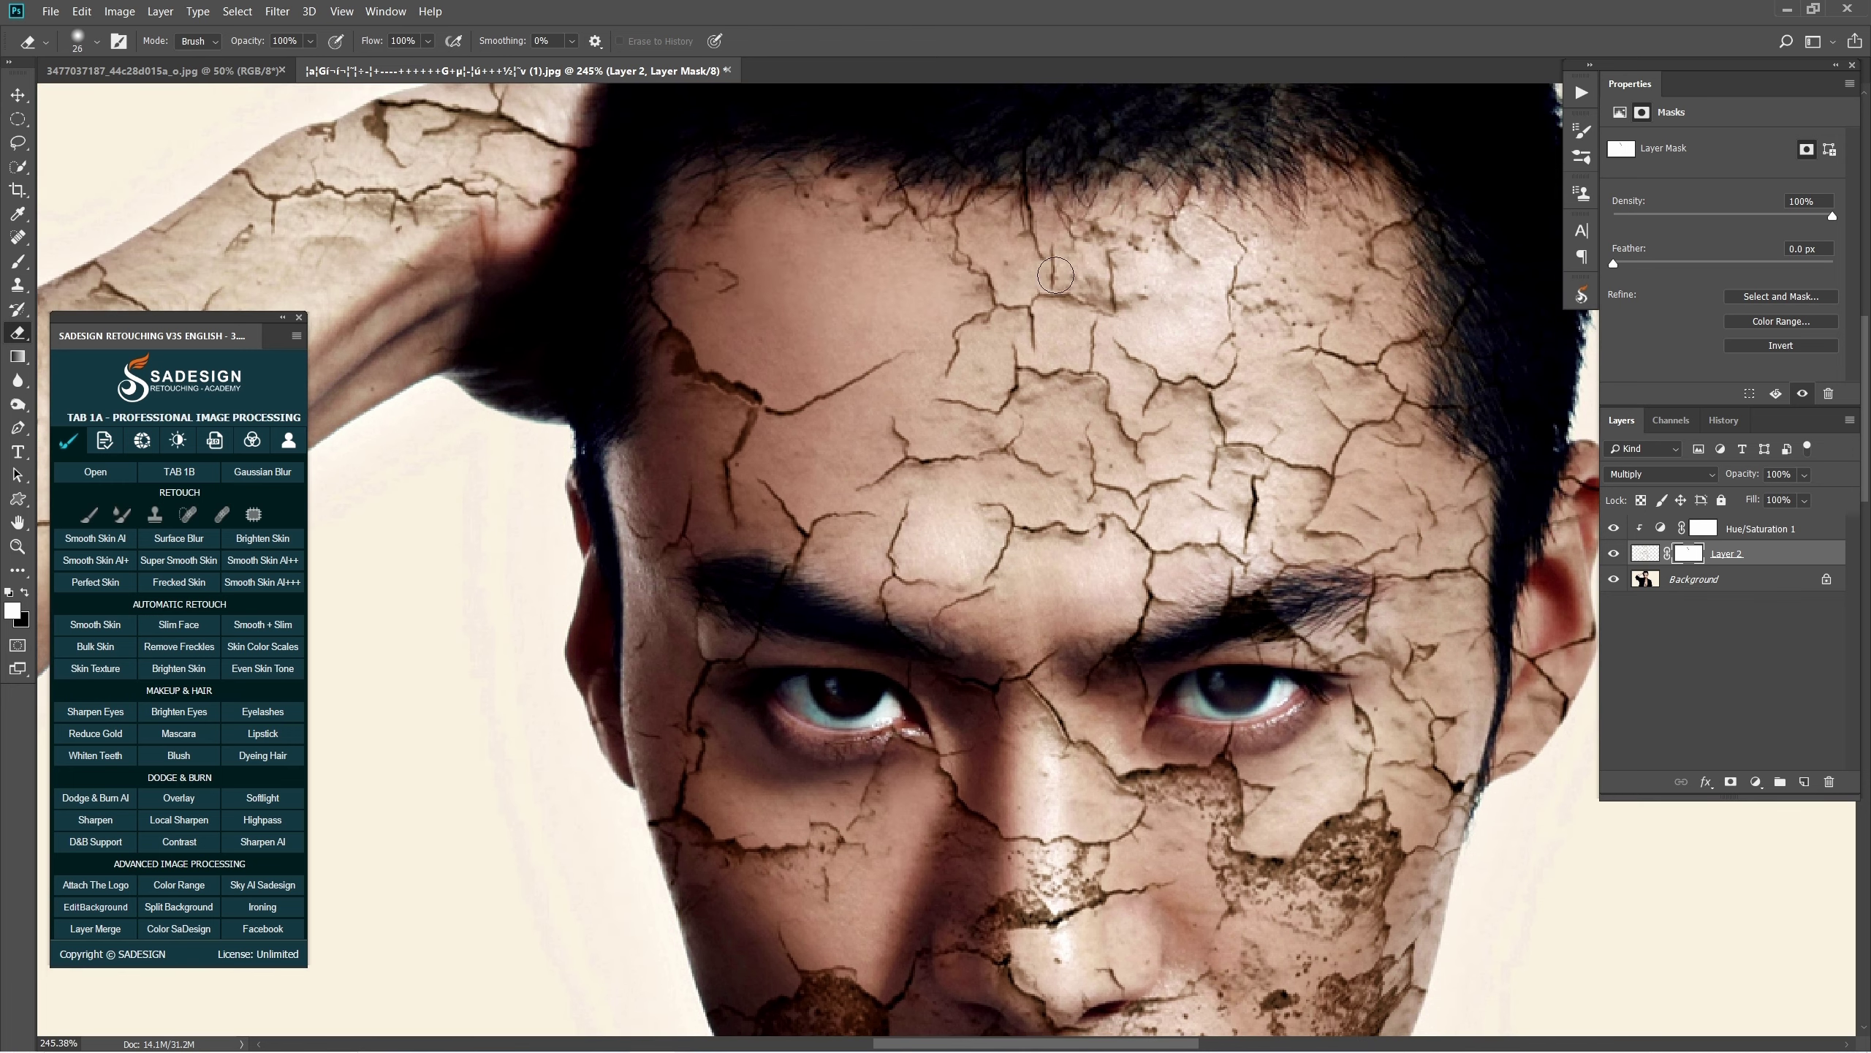
{"action": "key", "text": "bracketleft"}
{"action": "key", "text": "bracketleft"}
{"action": "left_click_drag", "start_coordinate": [1061, 282], "coordinate": [1094, 296]}
{"action": "left_click_drag", "start_coordinate": [1289, 283], "coordinate": [1340, 214]}
{"action": "left_click_drag", "start_coordinate": [1157, 263], "coordinate": [1135, 300]}
{"action": "scroll", "coordinate": [1197, 363], "scroll_direction": "down", "scroll_amount": 2}
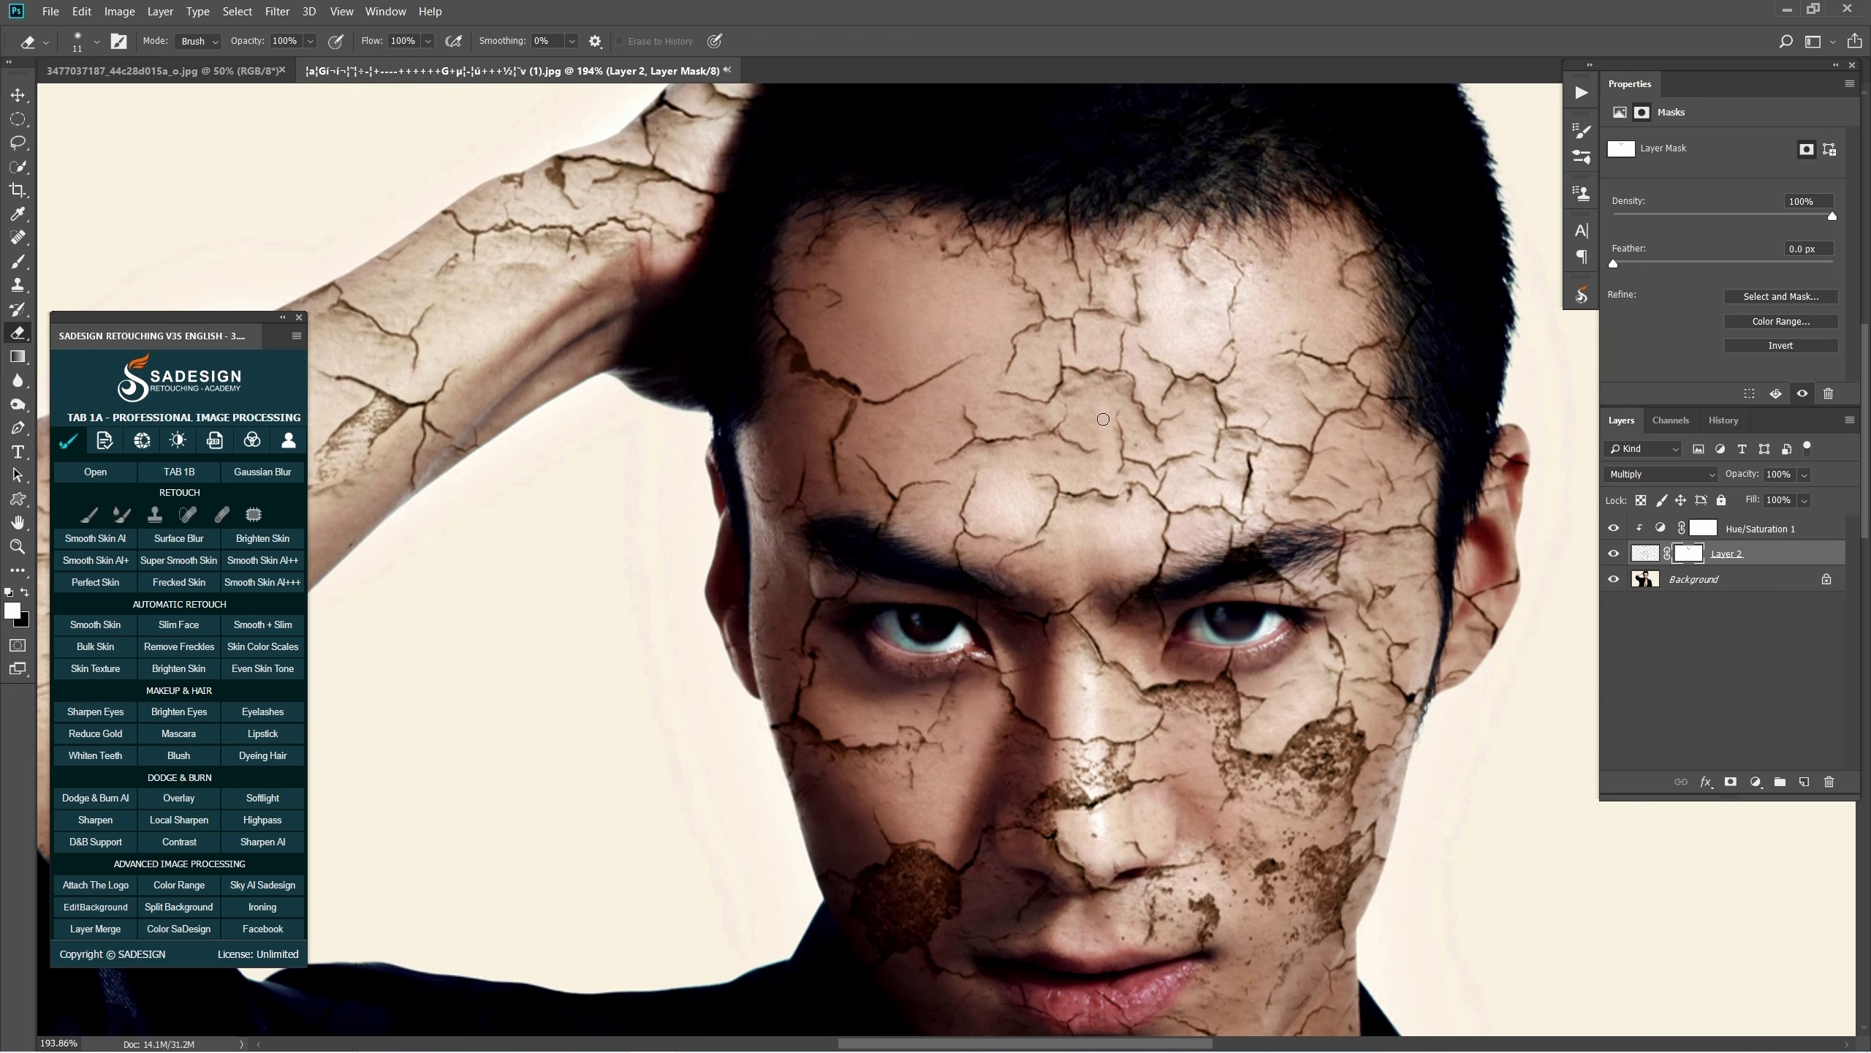
Thin out the cracks and patches on the cheeks and around the mouth in Layer 2's mask.
{"action": "left_click_drag", "start_coordinate": [1249, 744], "coordinate": [1168, 442]}
{"action": "scroll", "coordinate": [1165, 579], "scroll_direction": "down", "scroll_amount": 2}
{"action": "key", "text": "bracketleft"}
{"action": "scroll", "coordinate": [1135, 567], "scroll_direction": "down", "scroll_amount": 1}
{"action": "key", "text": "bracketright"}
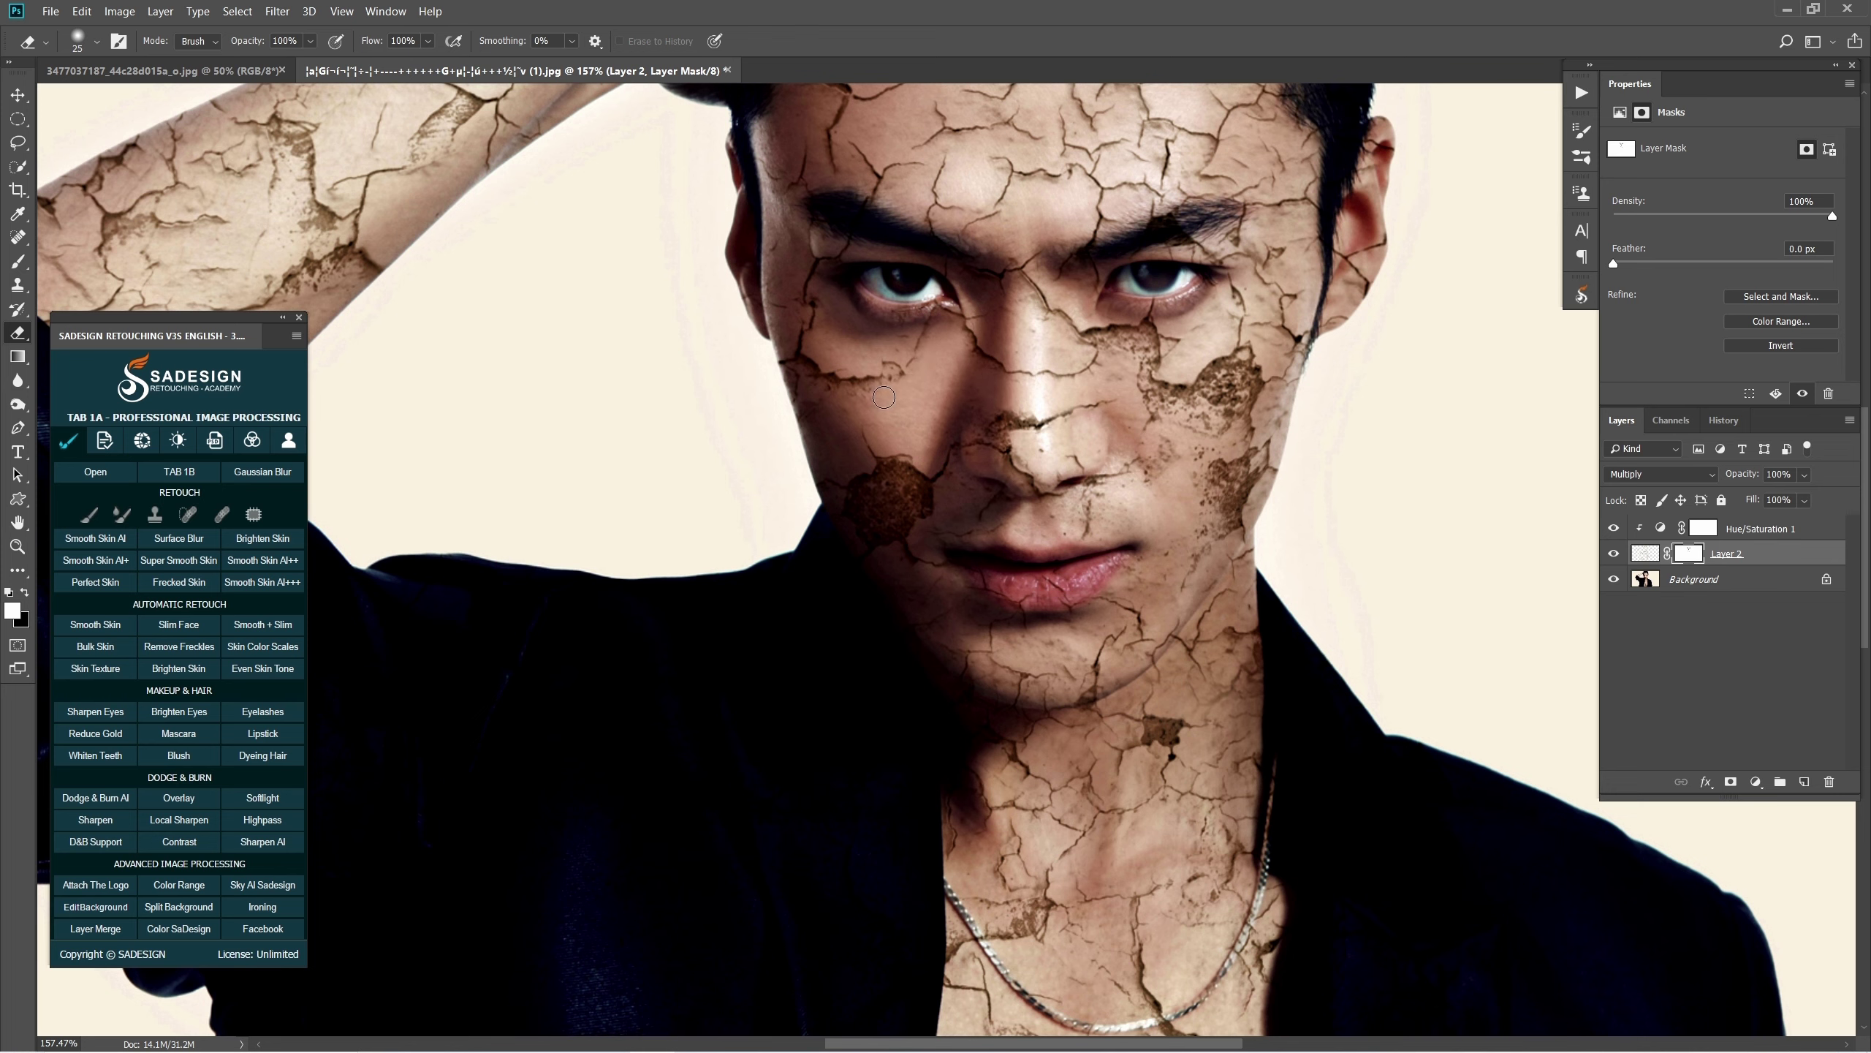
{"action": "scroll", "coordinate": [950, 399], "scroll_direction": "down", "scroll_amount": 2}
{"action": "left_click_drag", "start_coordinate": [1113, 662], "coordinate": [1083, 632]}
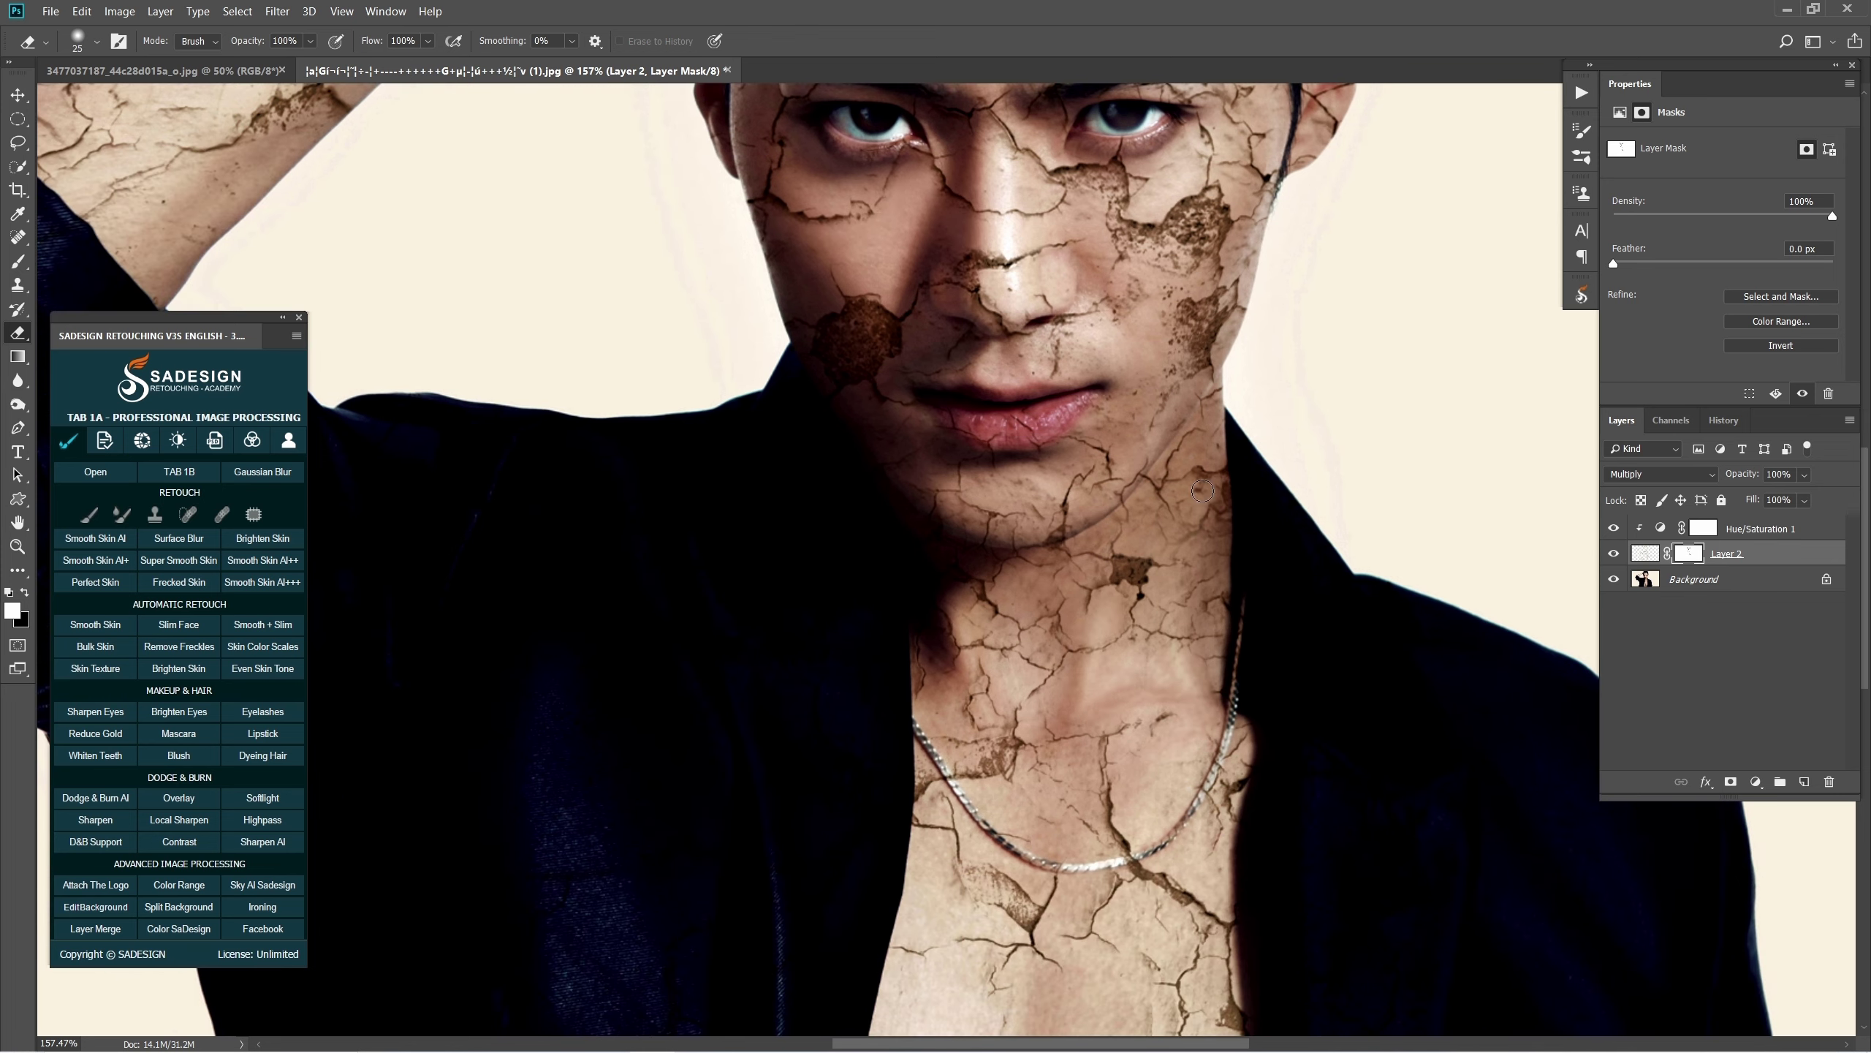
Erase selected cracks on the neck and chest in Layer 2's mask.
{"action": "scroll", "coordinate": [1141, 367], "scroll_direction": "down", "scroll_amount": 2}
{"action": "left_click_drag", "start_coordinate": [1141, 367], "coordinate": [1143, 409]}
{"action": "scroll", "coordinate": [1149, 590], "scroll_direction": "down", "scroll_amount": 3}
{"action": "left_click_drag", "start_coordinate": [1145, 801], "coordinate": [1159, 805]}
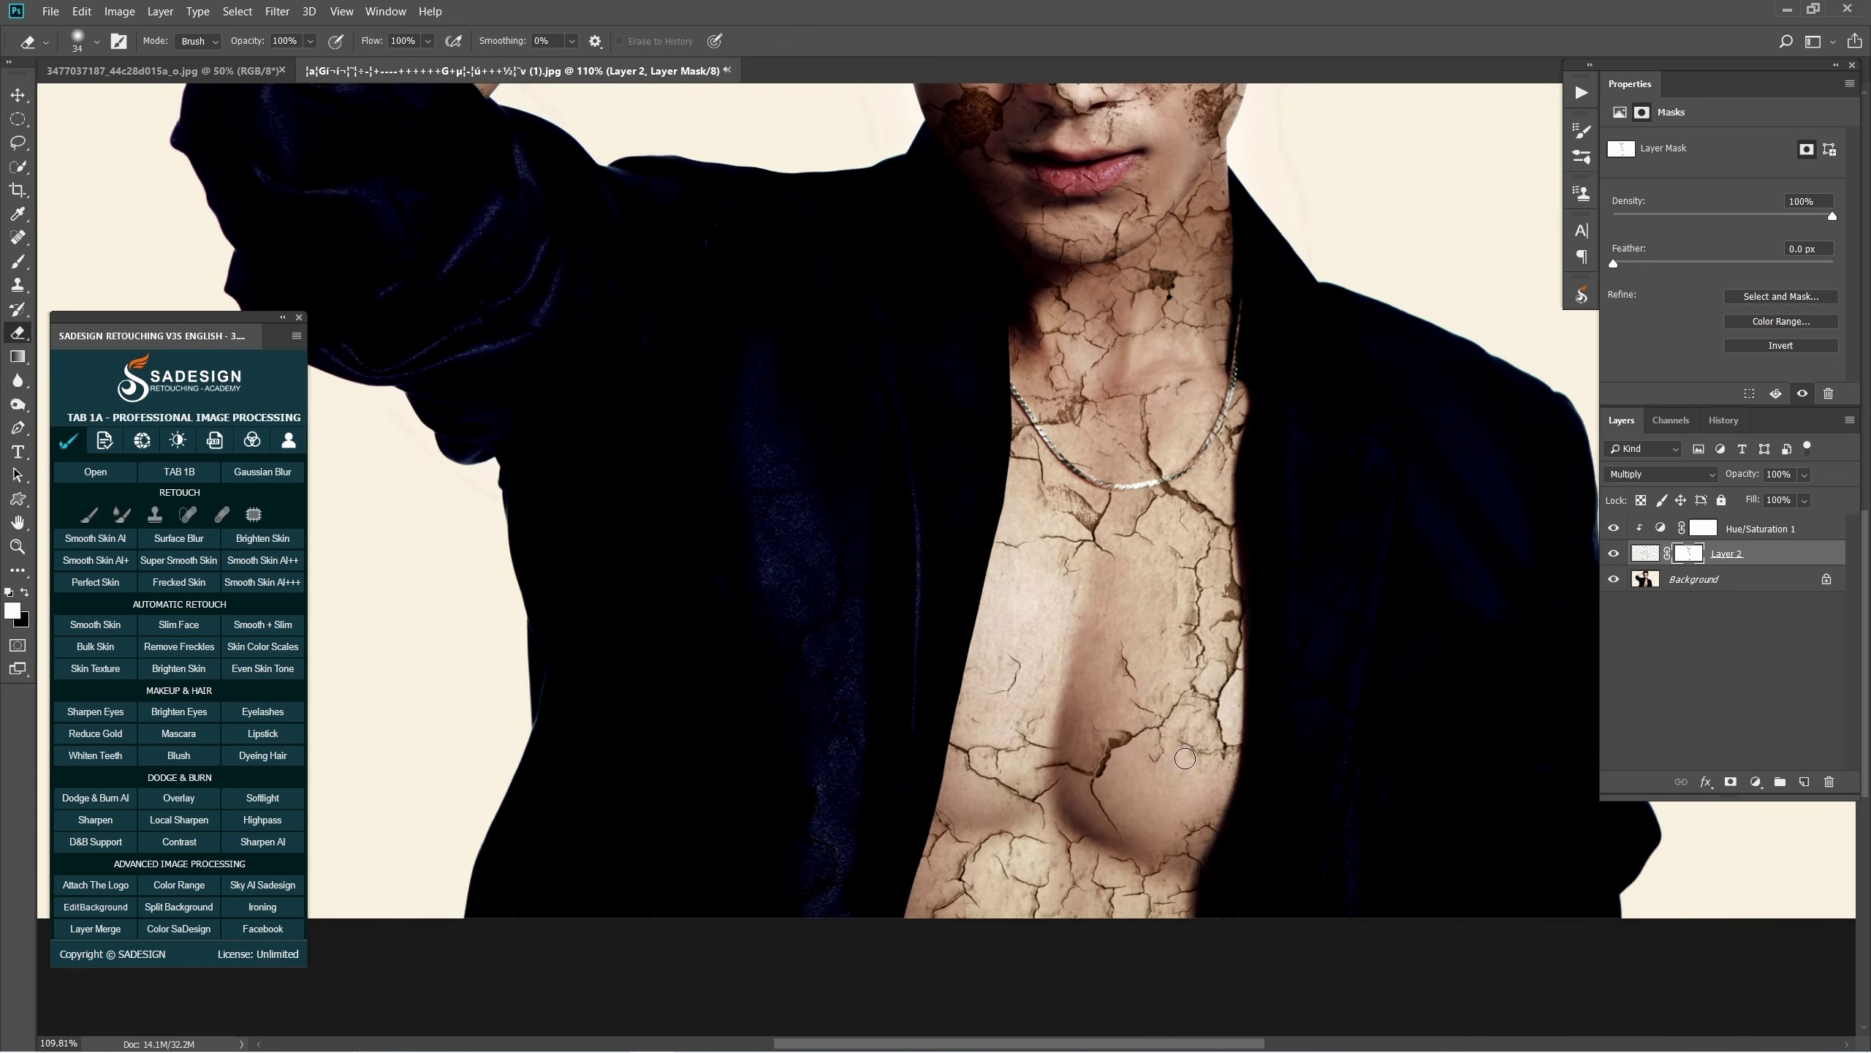
{"action": "scroll", "coordinate": [1168, 728], "scroll_direction": "down", "scroll_amount": 2}
{"action": "left_click_drag", "start_coordinate": [1201, 250], "coordinate": [1157, 487]}
Erase the texture along the outer edge of the face below the ear in Layer 2's mask.
{"action": "scroll", "coordinate": [1157, 487], "scroll_direction": "up", "scroll_amount": 4}
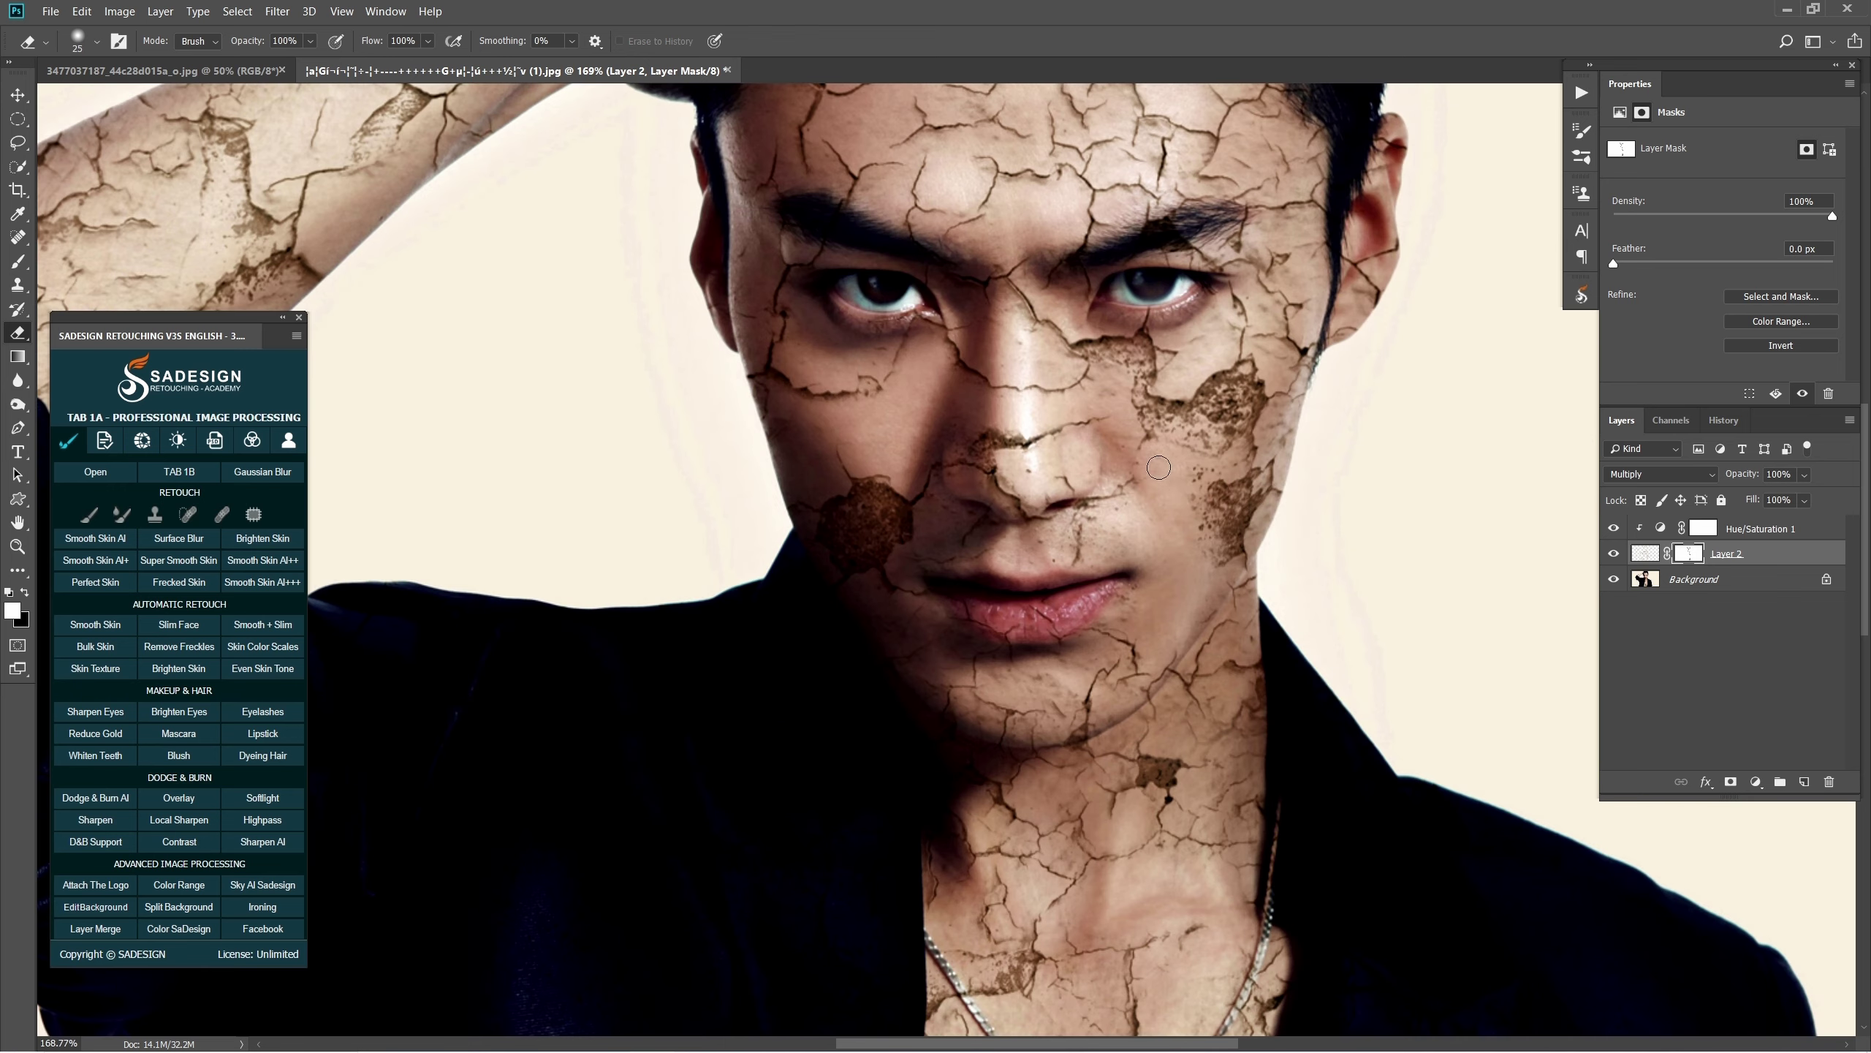
{"action": "left_click_drag", "start_coordinate": [1288, 280], "coordinate": [1286, 483]}
{"action": "left_click_drag", "start_coordinate": [1287, 483], "coordinate": [1274, 483]}
{"action": "scroll", "coordinate": [1326, 489], "scroll_direction": "down", "scroll_amount": 5}
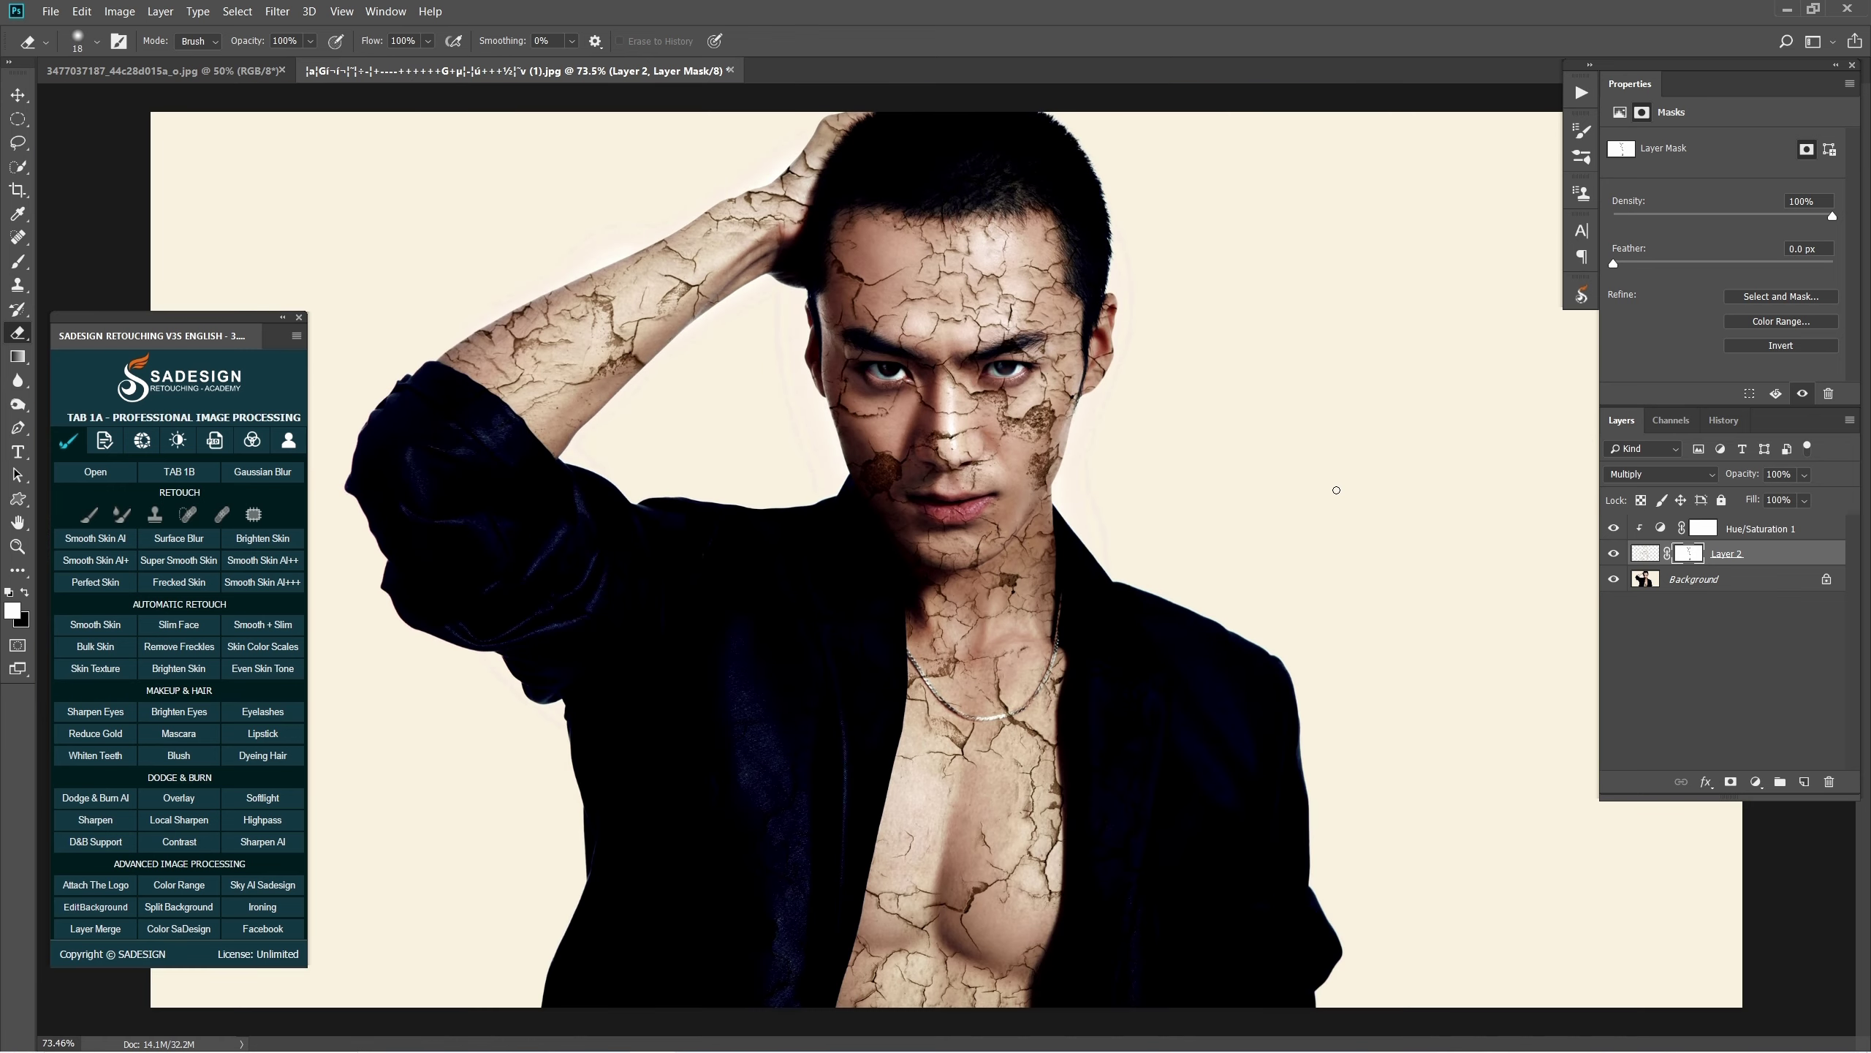
Duplicate Layer 2 and place the copy above Hue/Saturation 1.
{"action": "key", "text": "ctrl+j"}
{"action": "left_click_drag", "start_coordinate": [1650, 552], "coordinate": [1651, 522]}
Clip Hue/Saturation 1 to Layer 2 again and put both layers into a group.
{"action": "left_click", "coordinate": [1733, 561]}
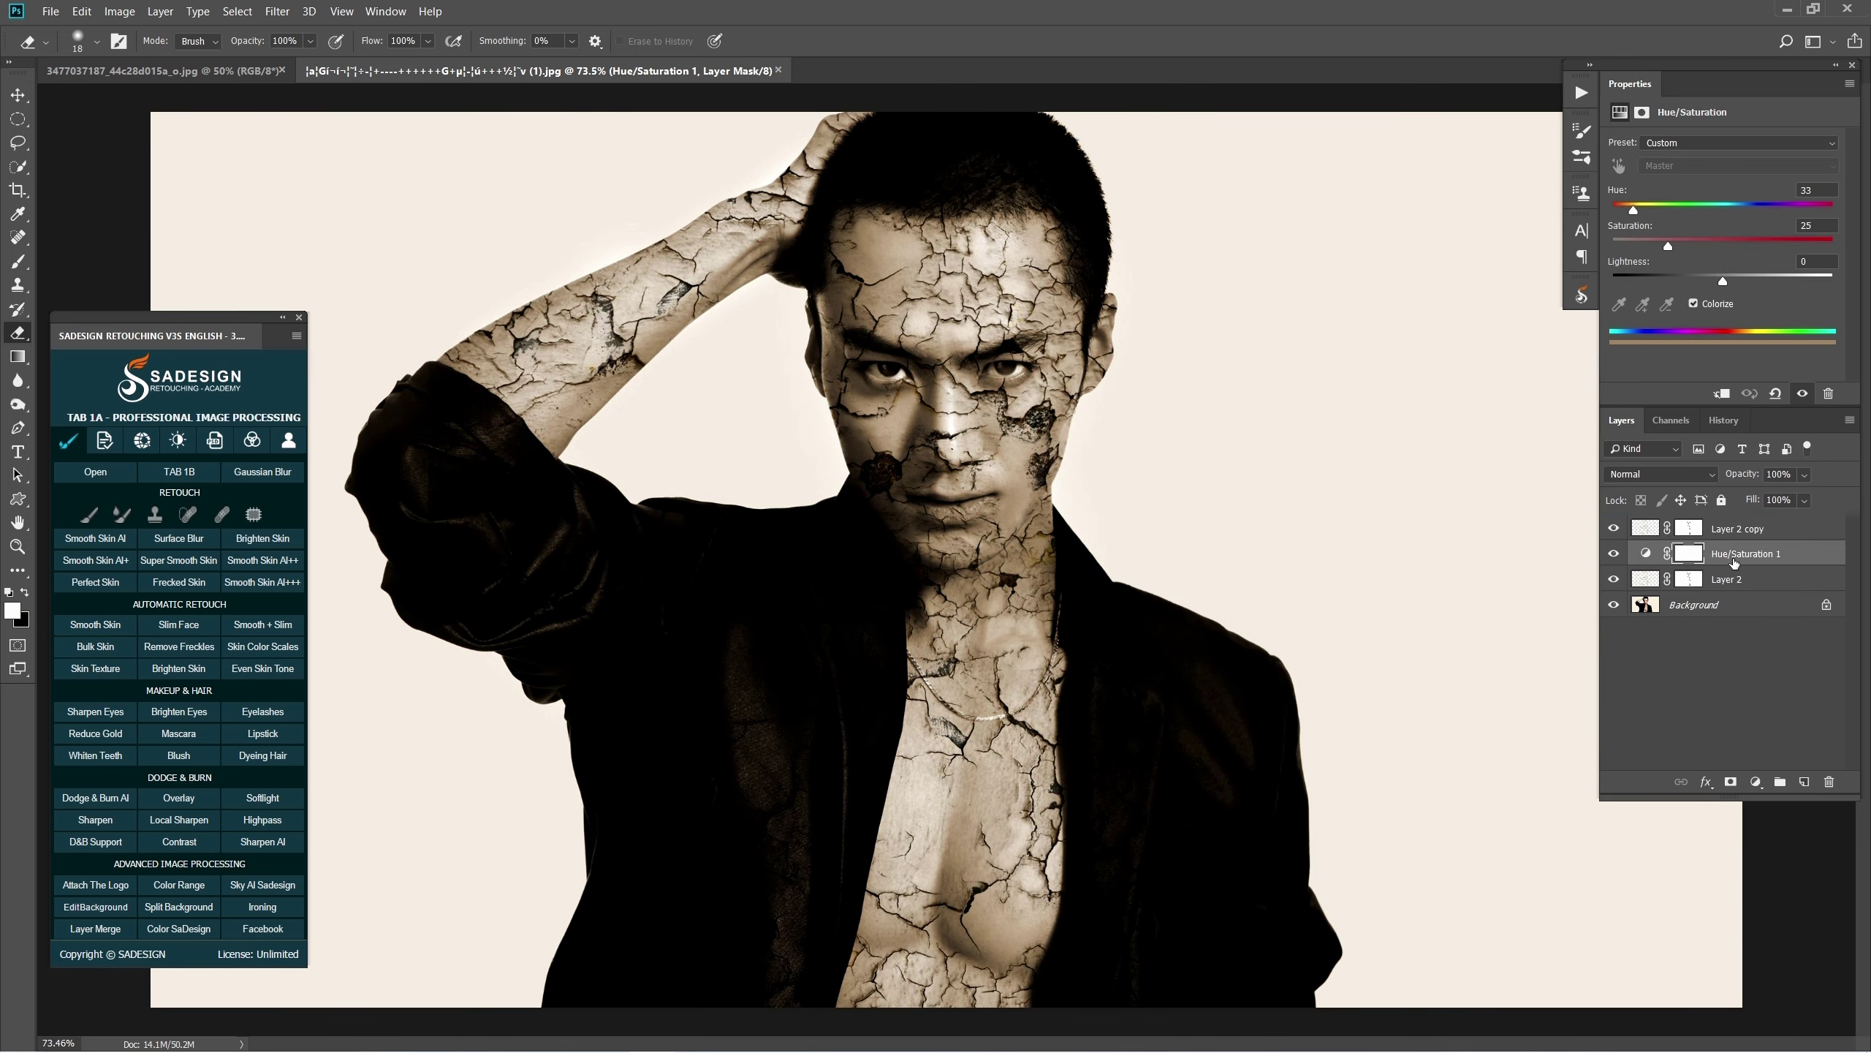
{"action": "key", "text": "ctrl+alt+g"}
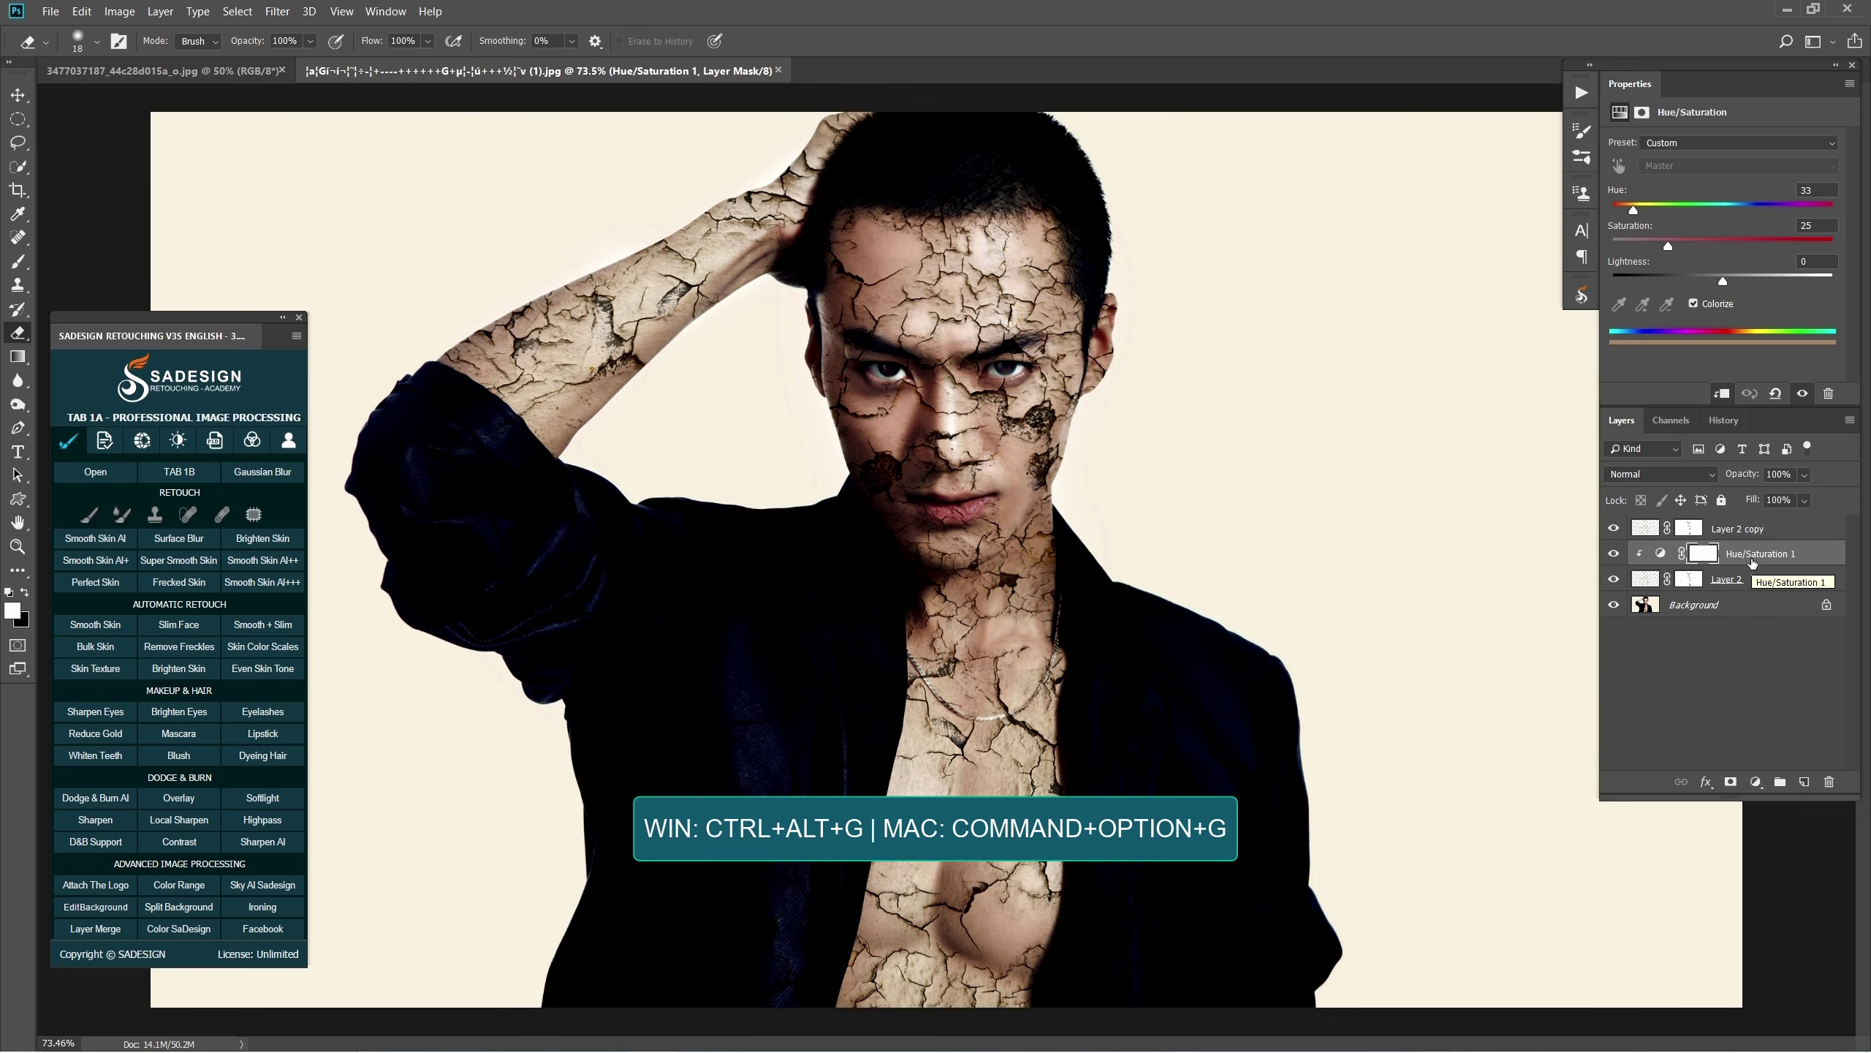
{"action": "left_click", "coordinate": [1743, 580]}
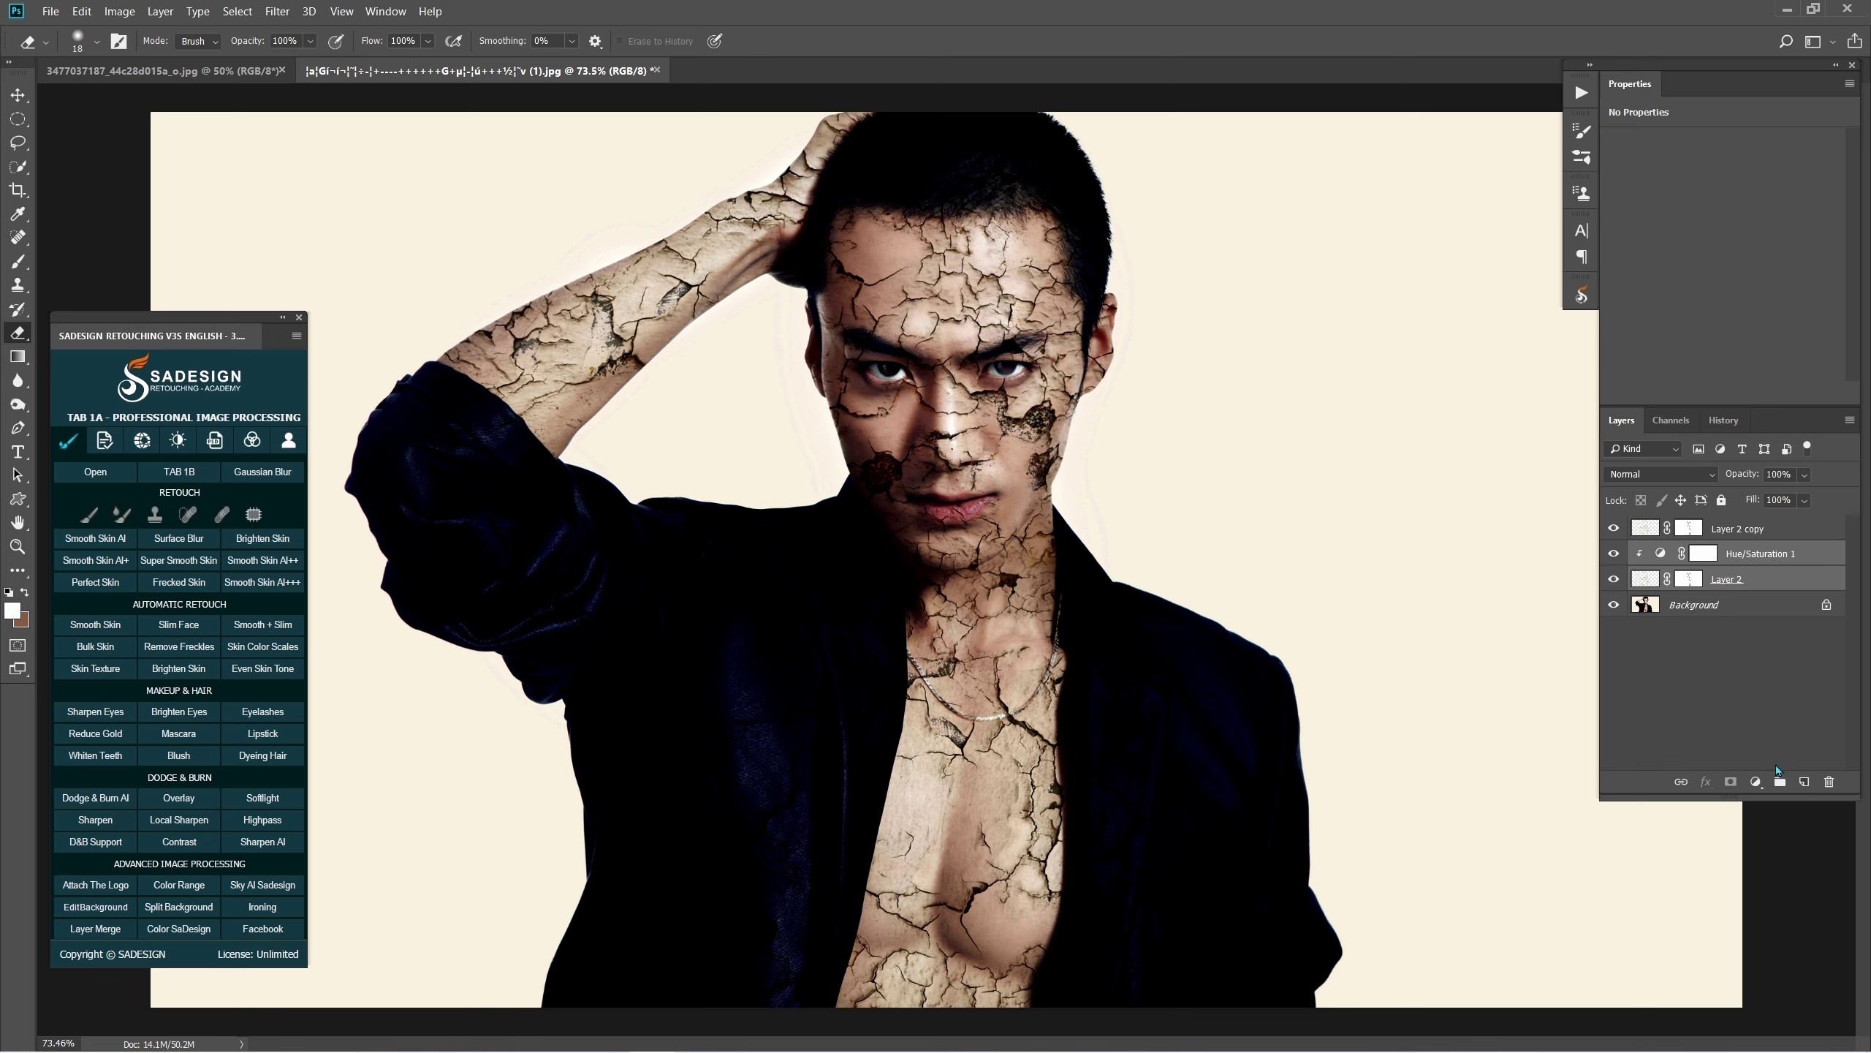
{"action": "left_click", "coordinate": [1781, 782]}
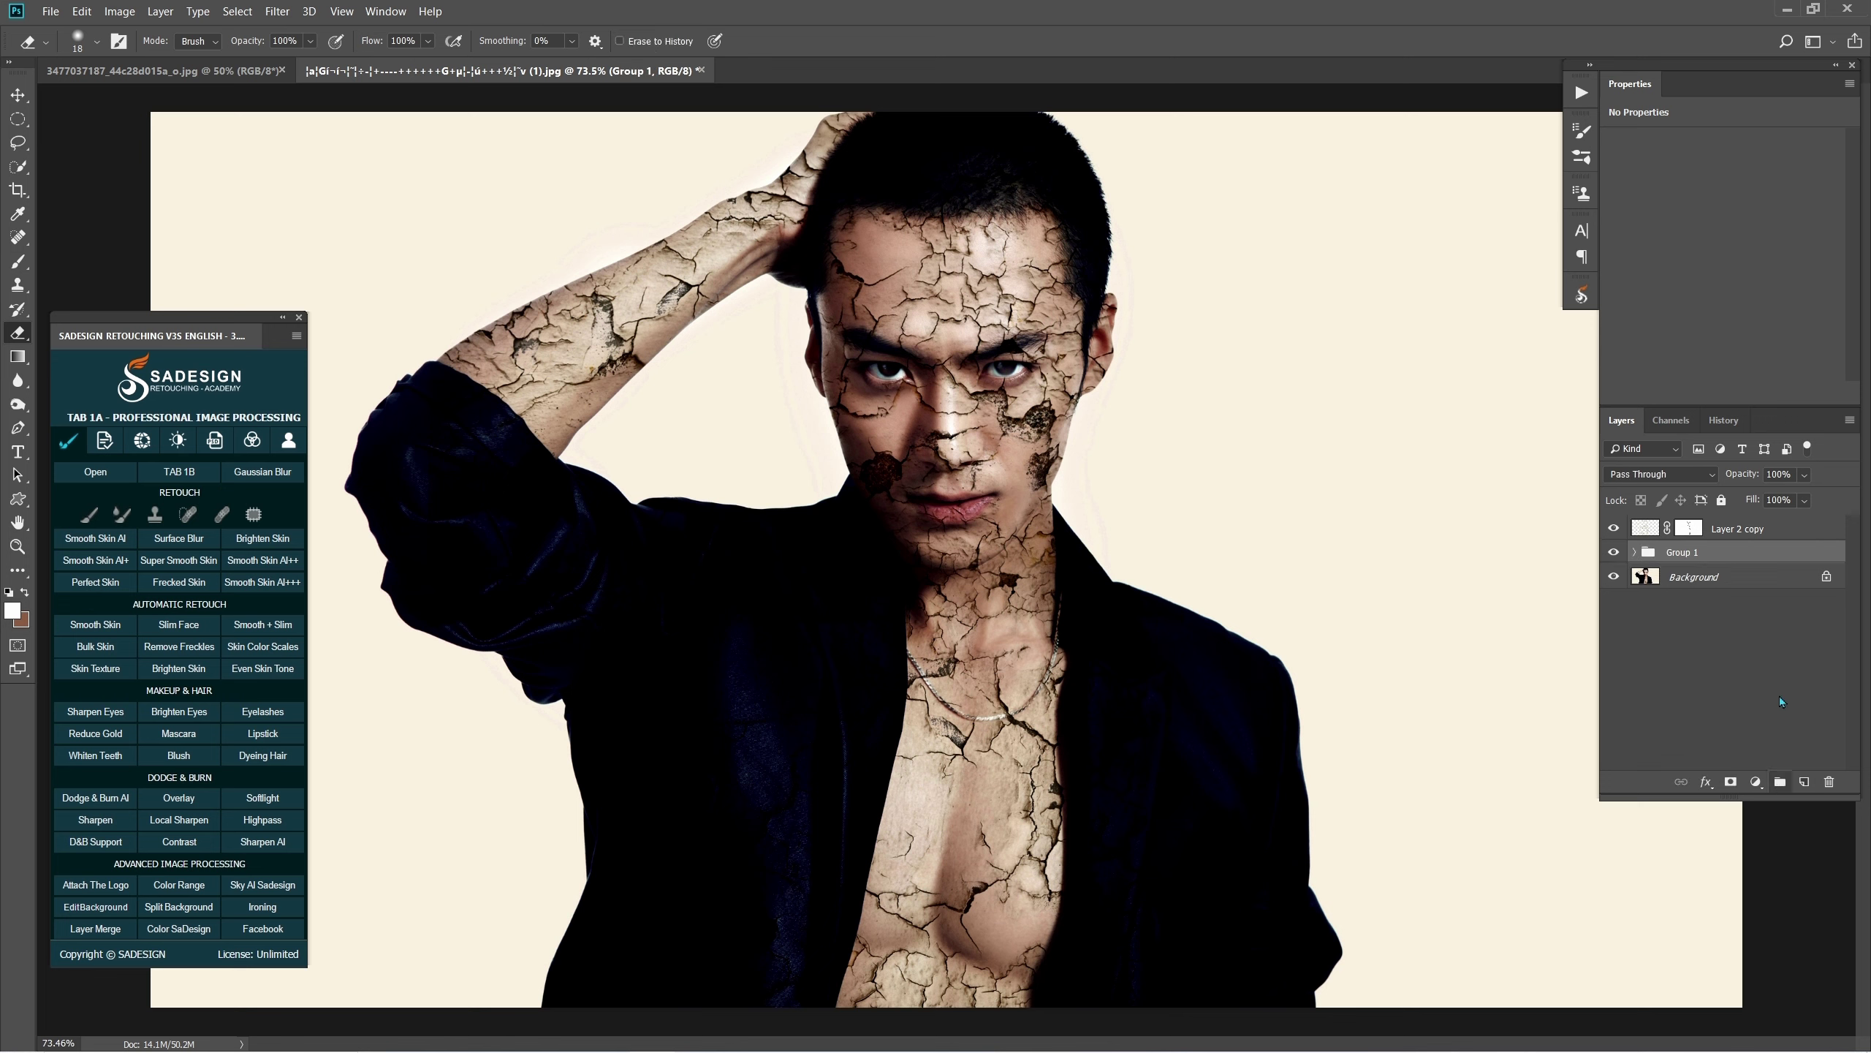
Set Layer 2 copy's blend mode to Screen and invert its image colors.
{"action": "left_click", "coordinate": [1645, 531]}
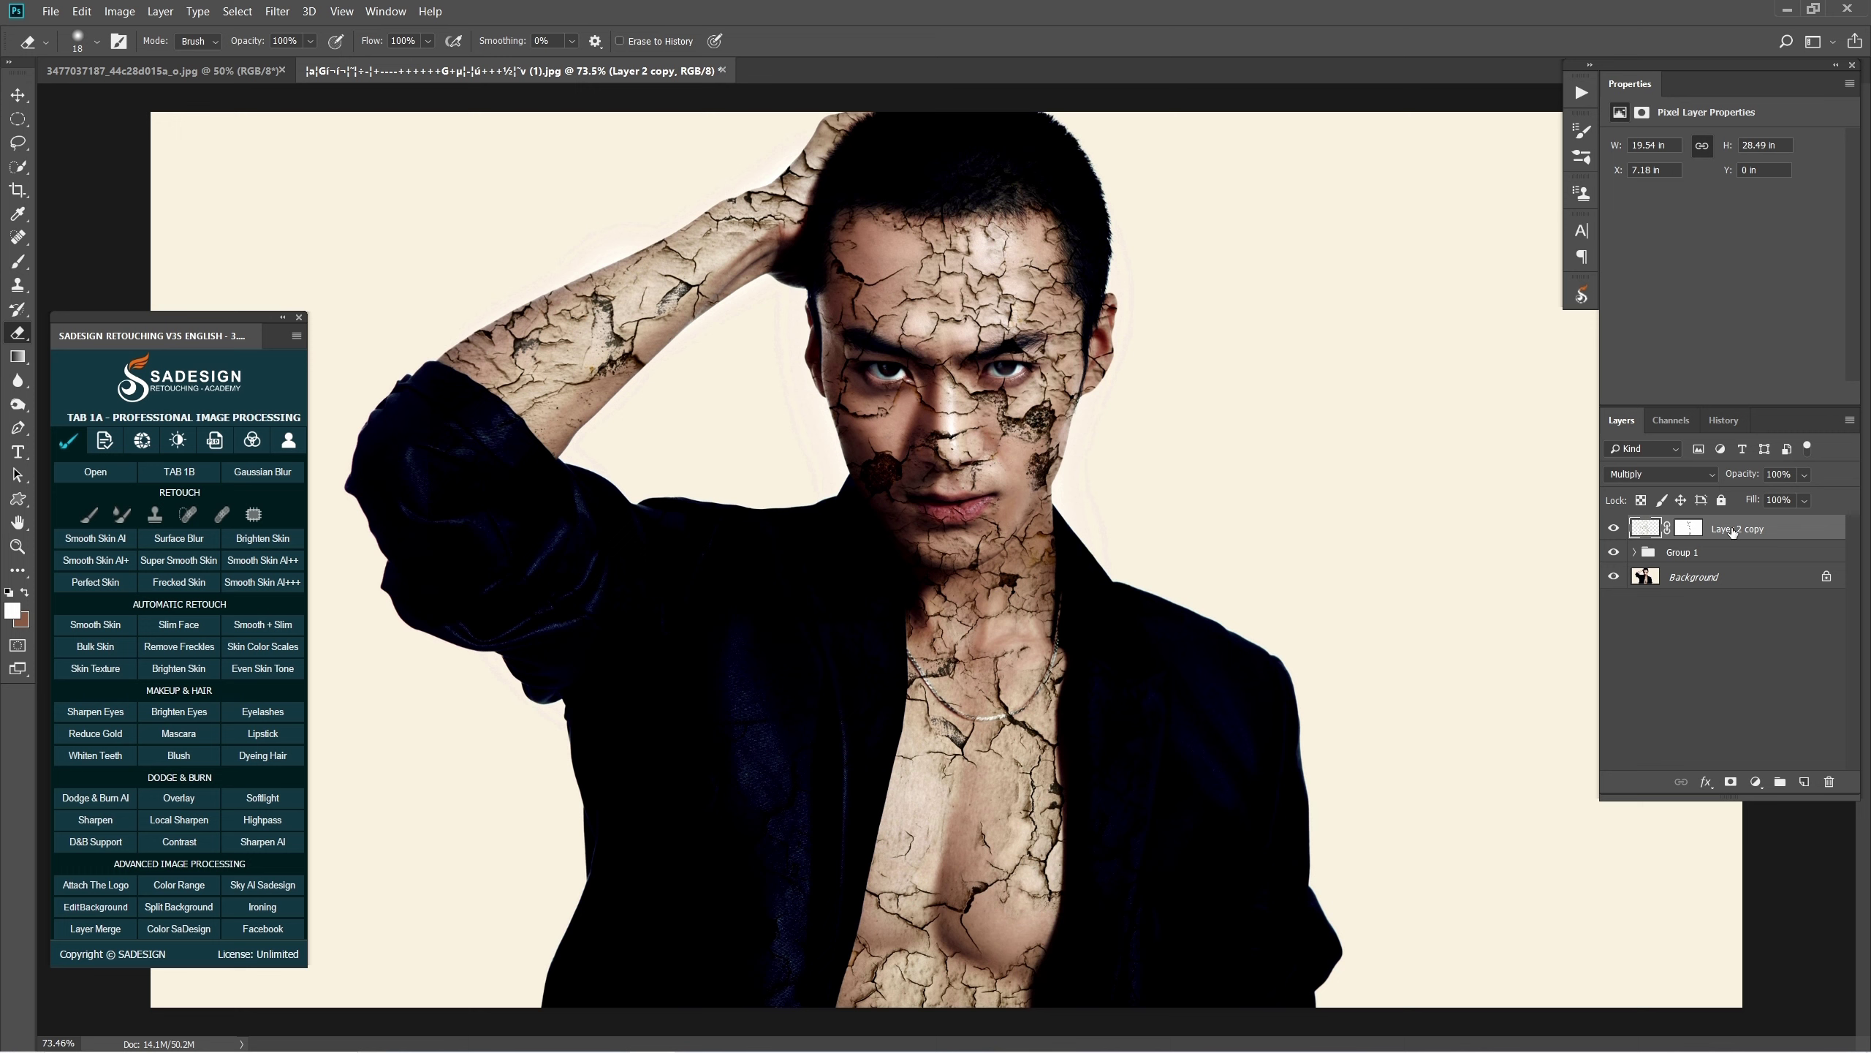
{"action": "left_click", "coordinate": [1676, 477]}
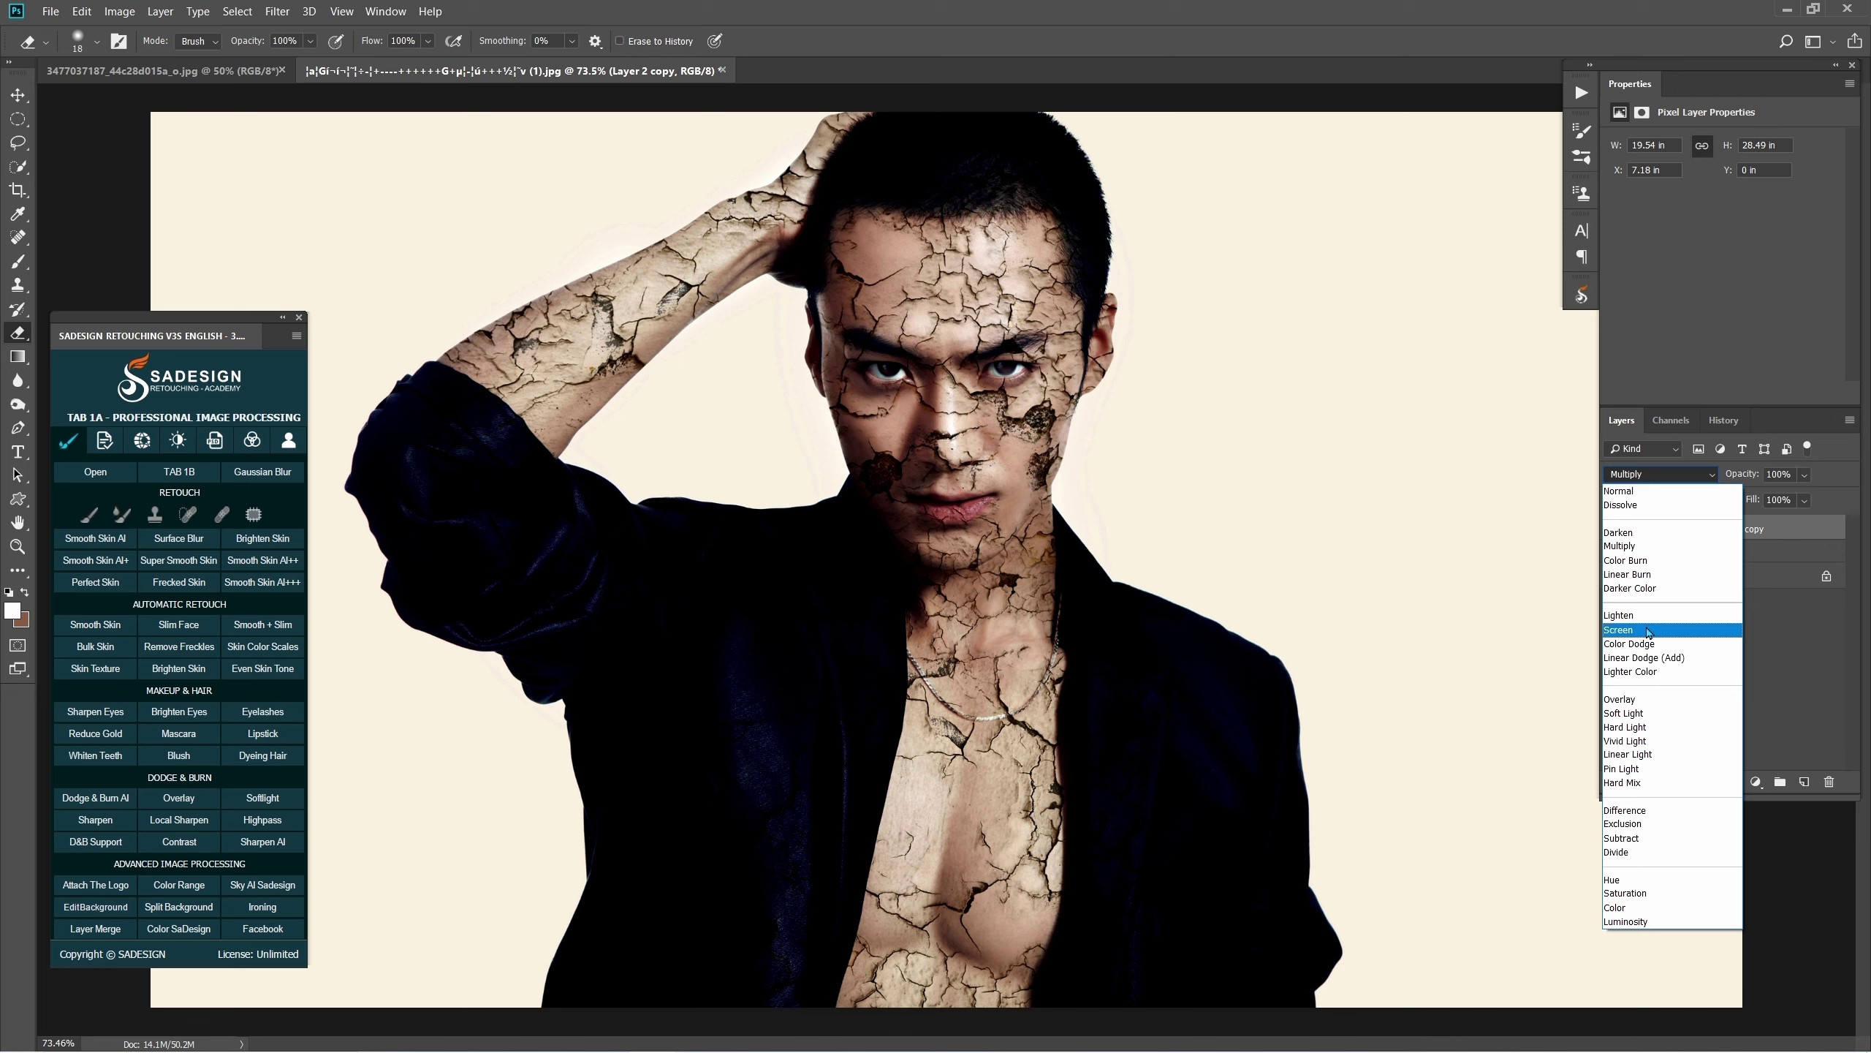
{"action": "left_click", "coordinate": [1648, 631]}
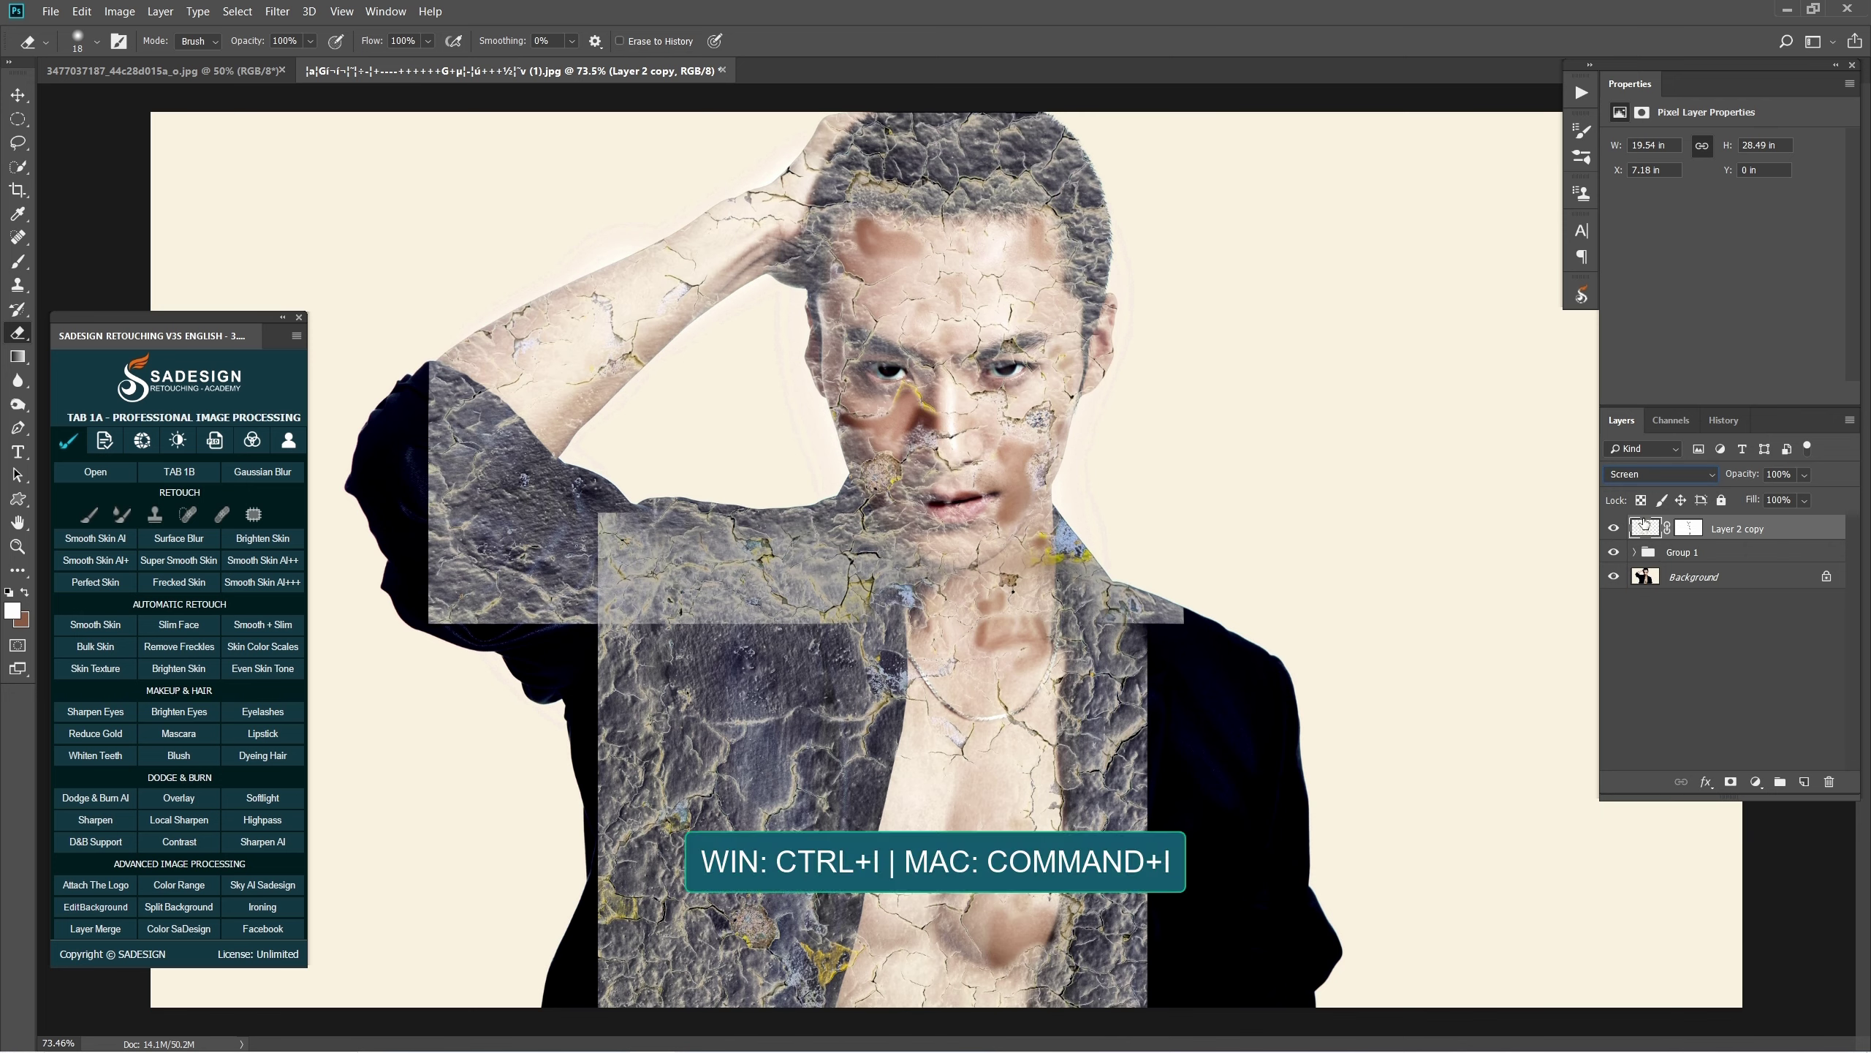
{"action": "key", "text": "ctrl+i"}
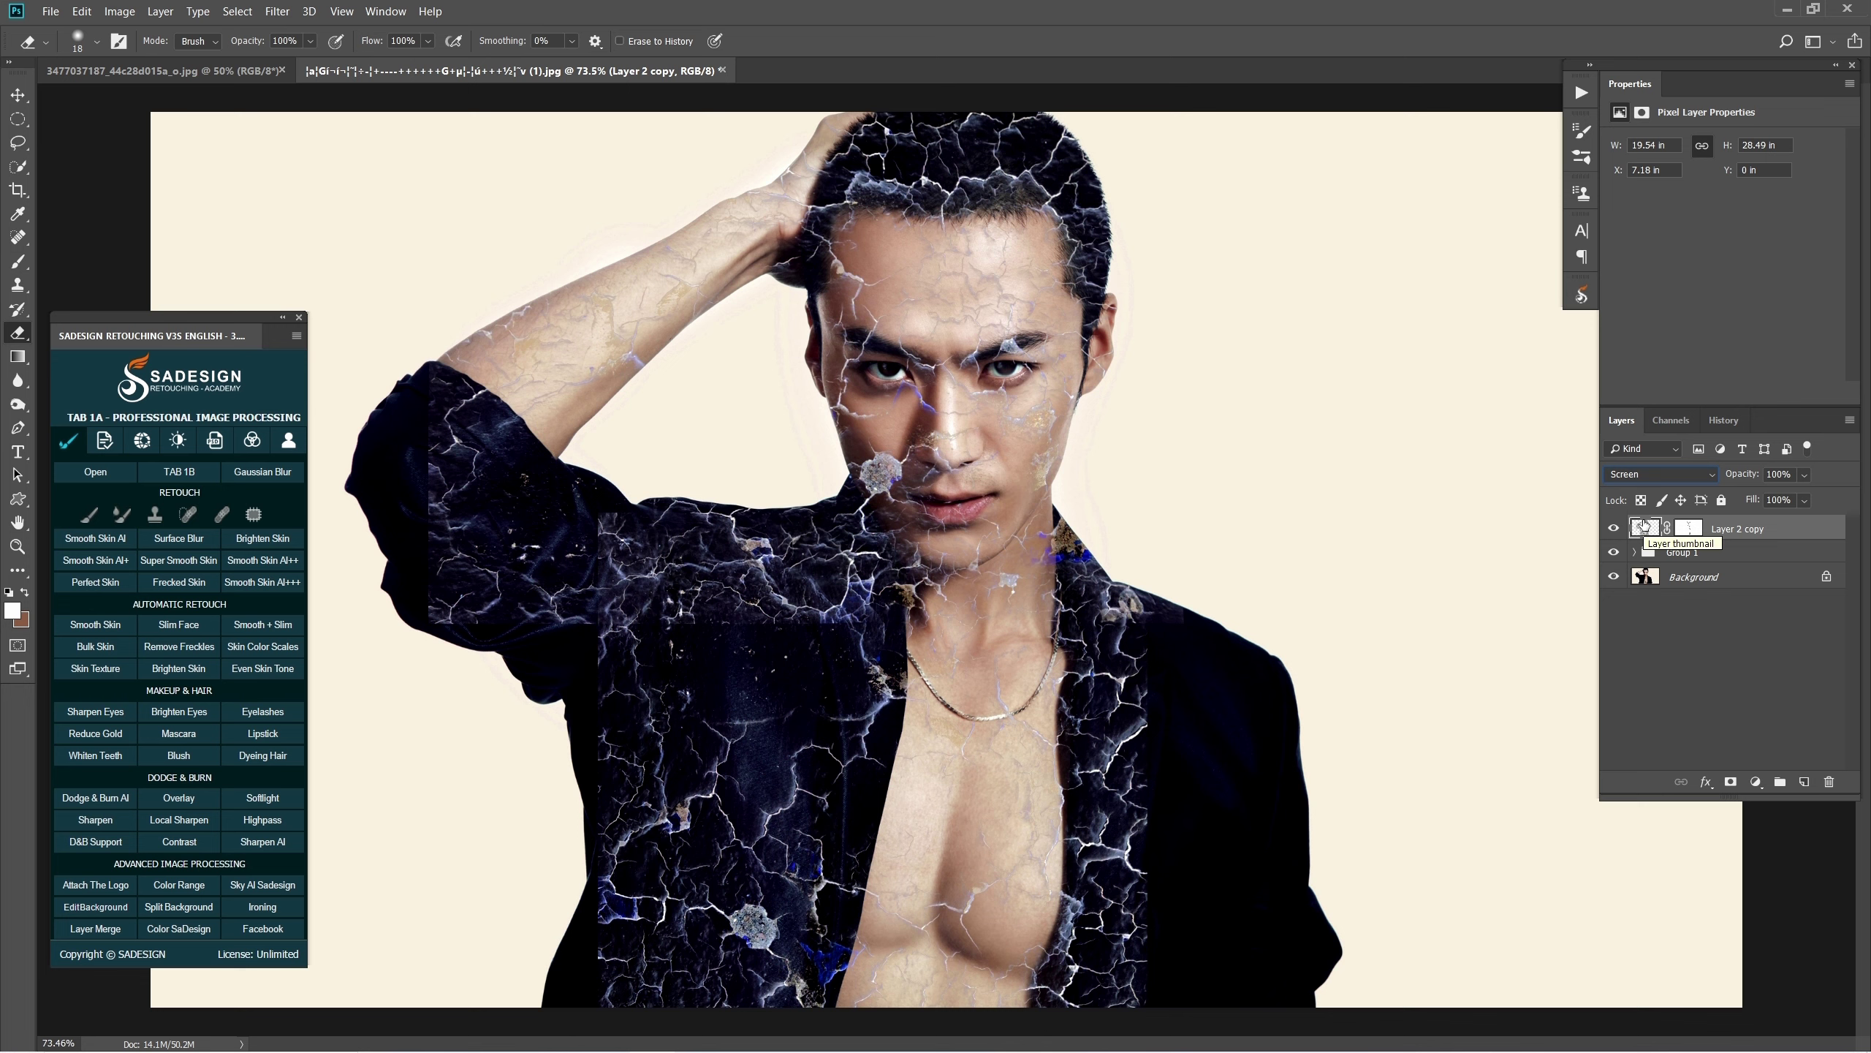
Open Layer 2 copy's blending options and split the underlying layer's dark Blend If limit to 87 / 158.
{"action": "left_click", "coordinate": [1706, 781]}
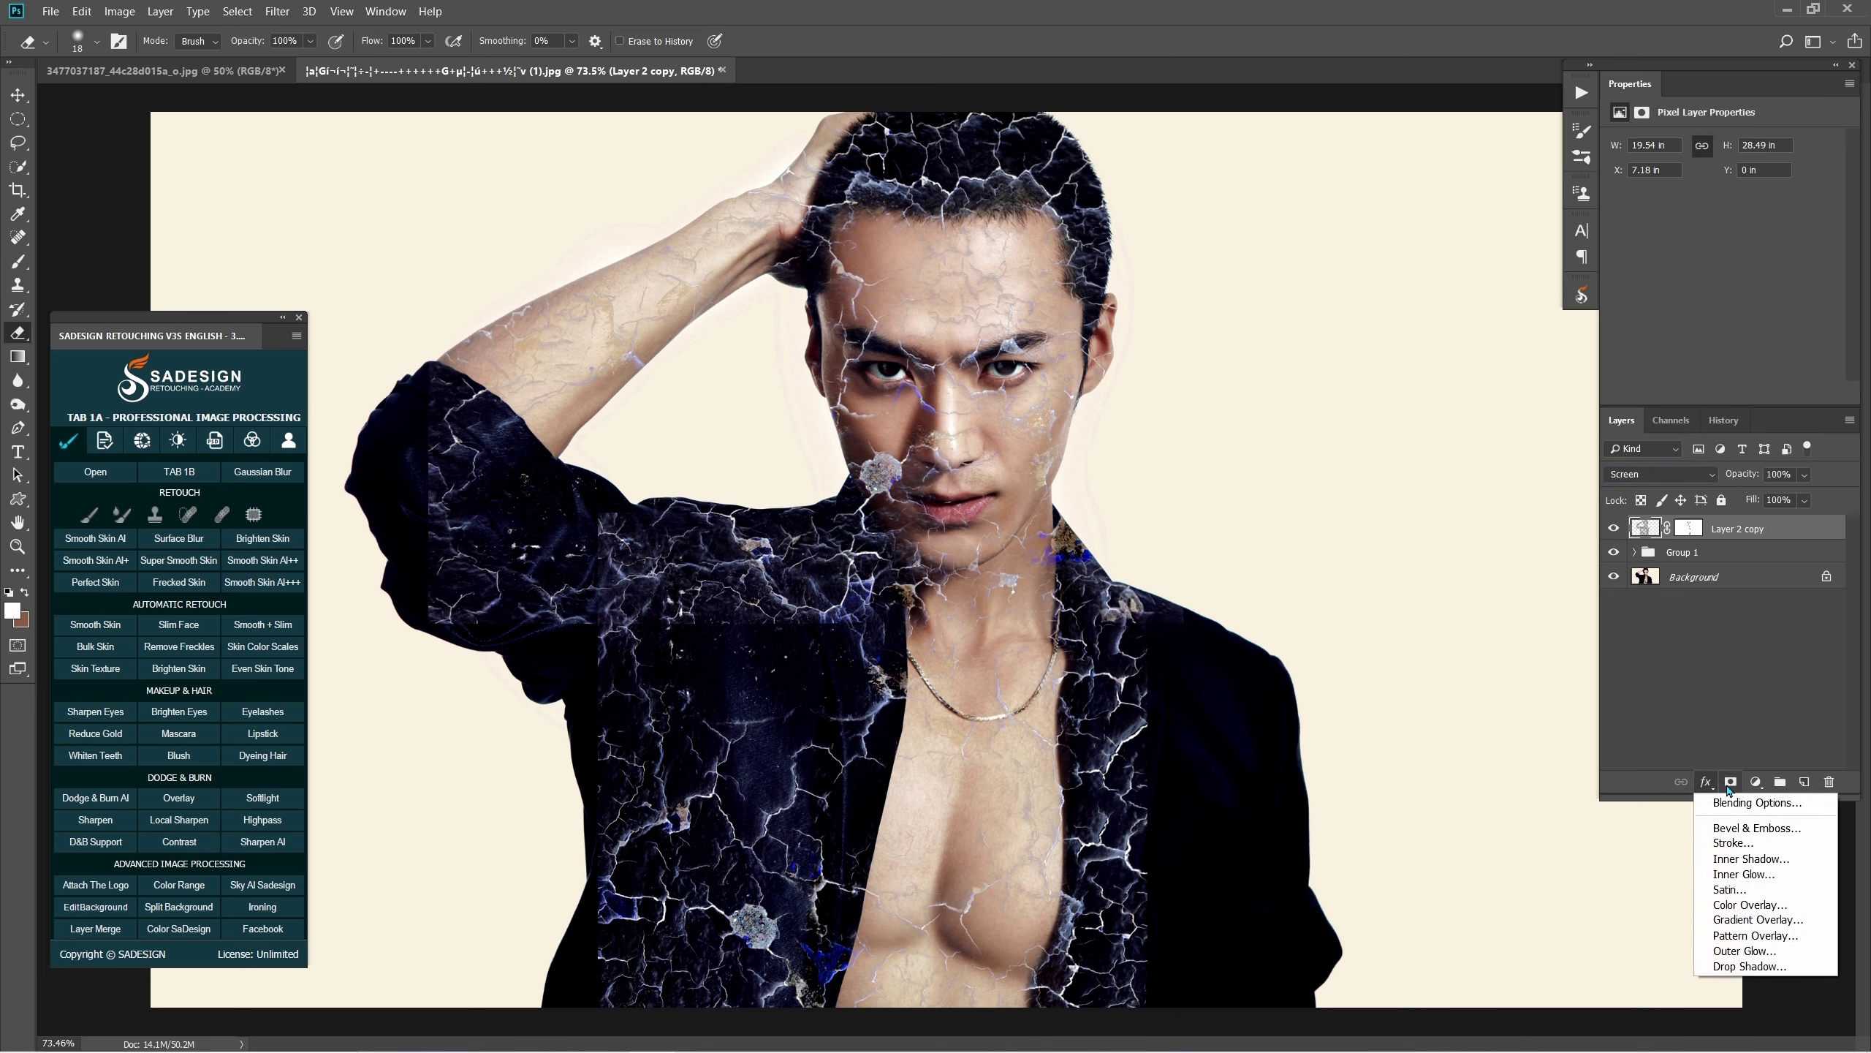
{"action": "left_click", "coordinate": [1758, 803]}
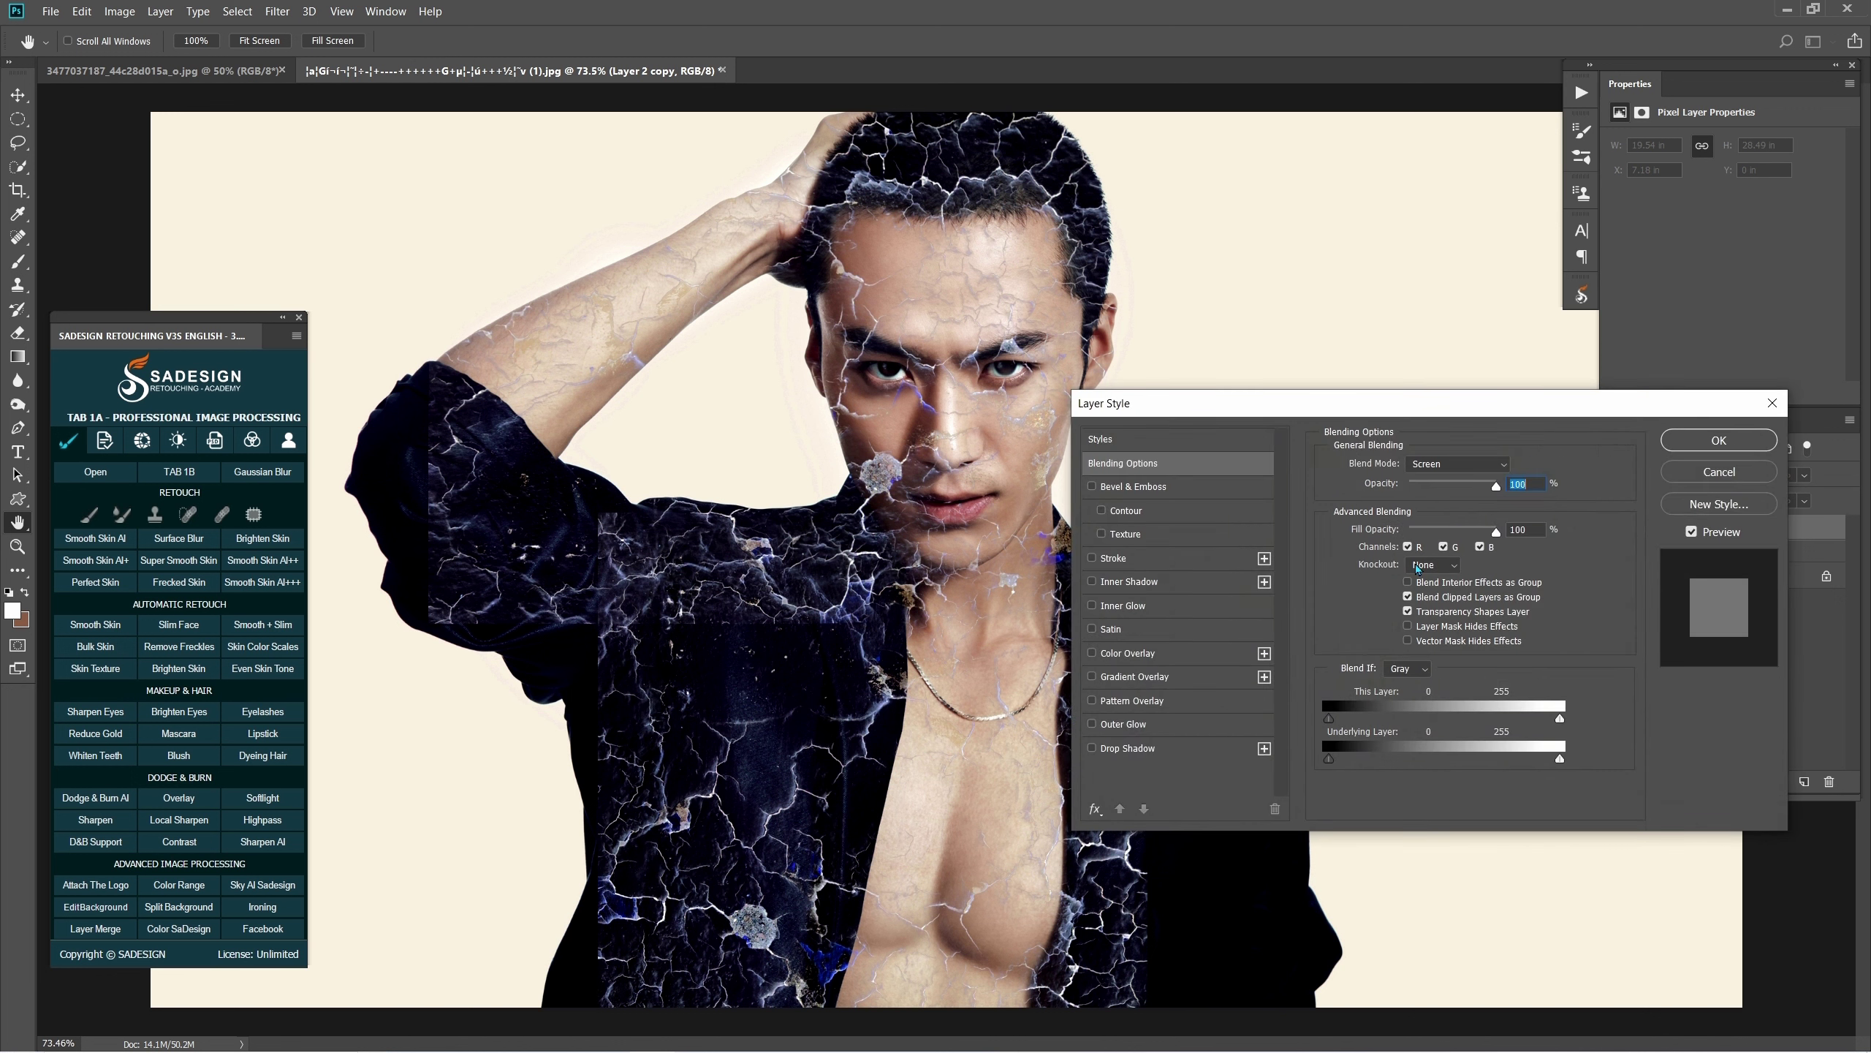
{"action": "left_click_drag", "start_coordinate": [1332, 761], "coordinate": [1446, 761]}
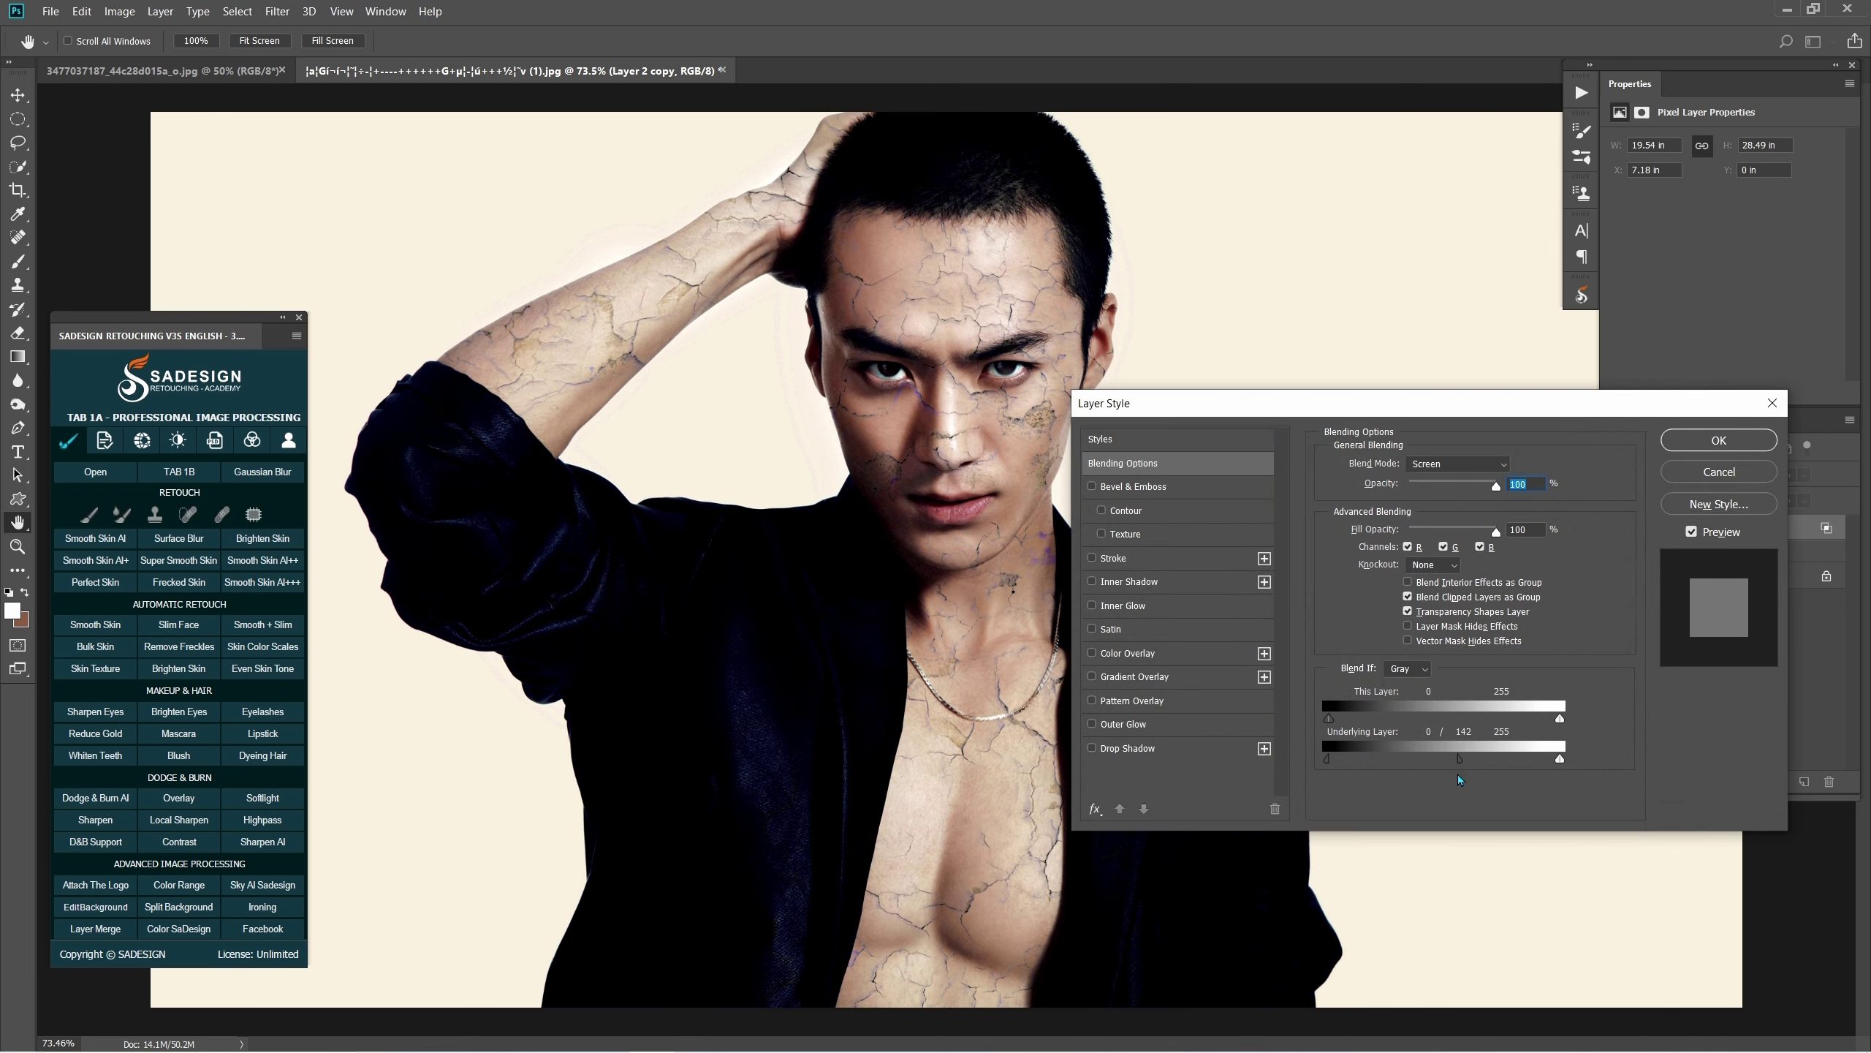
{"action": "key", "text": "ctrl+plus"}
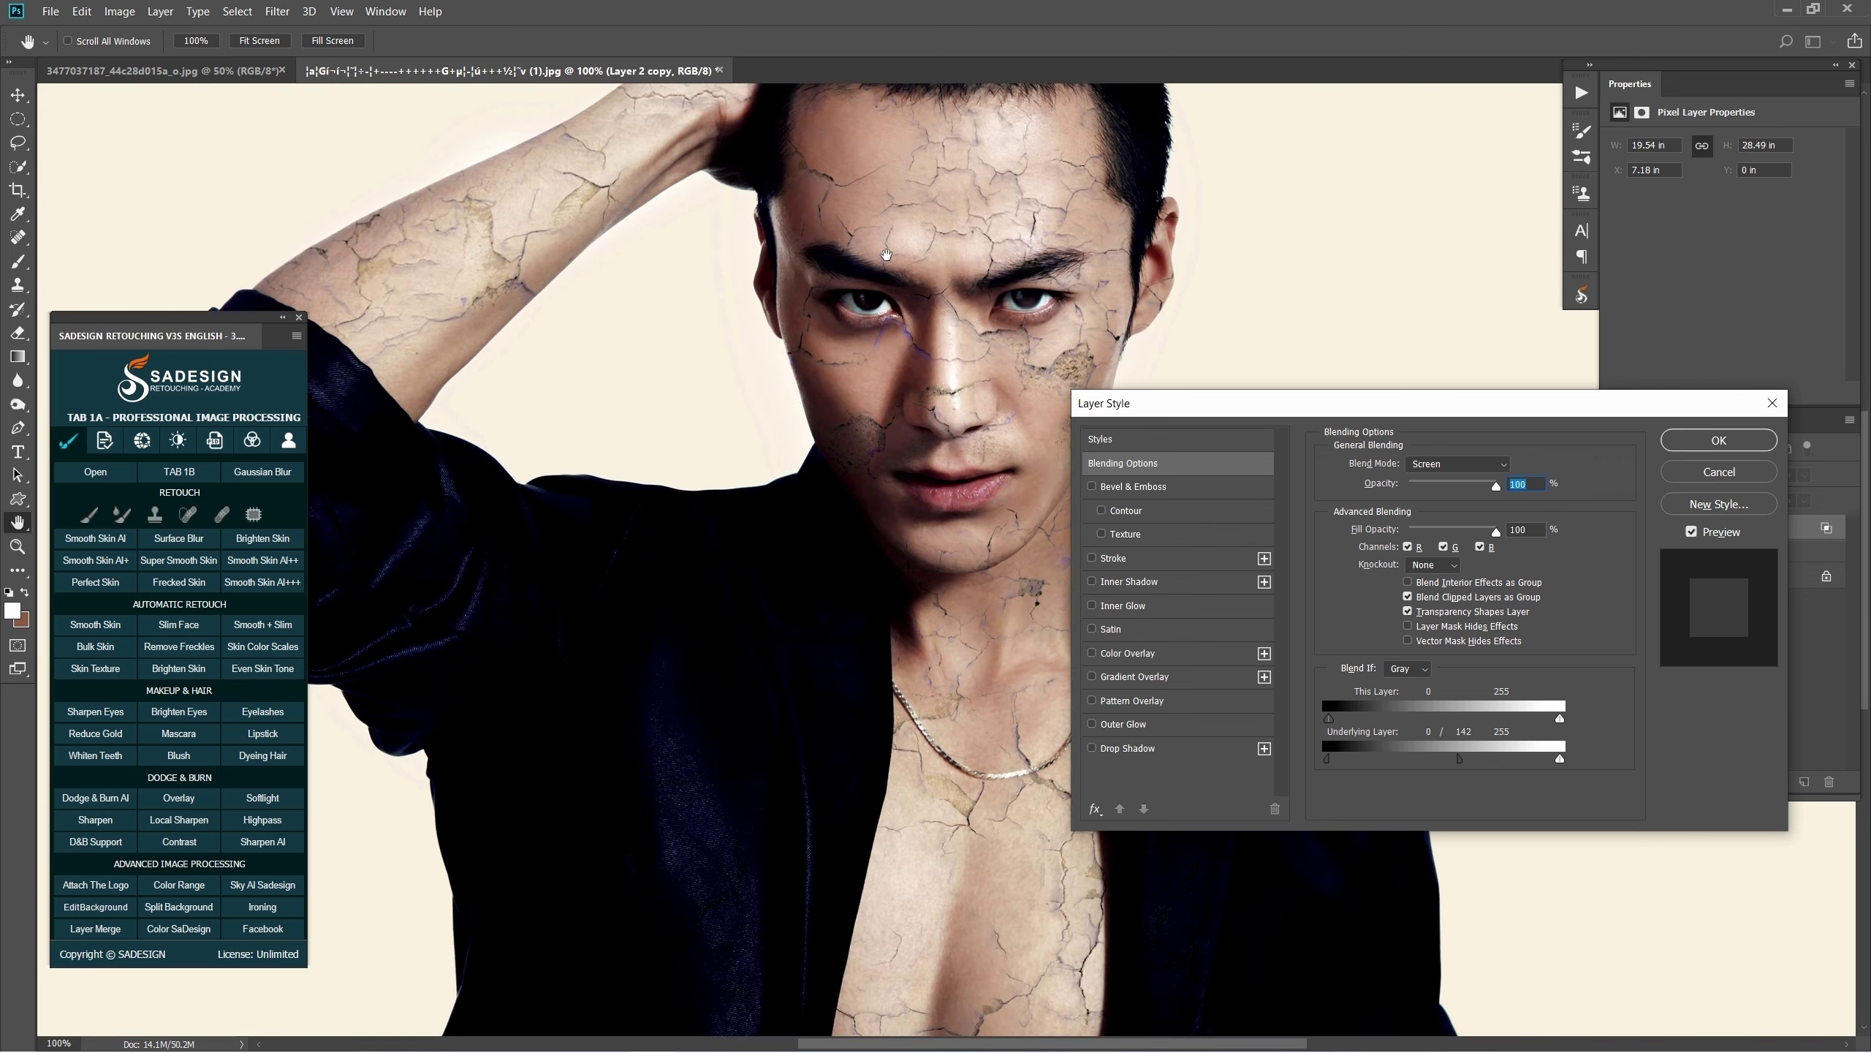
{"action": "left_click_drag", "start_coordinate": [886, 255], "coordinate": [879, 362]}
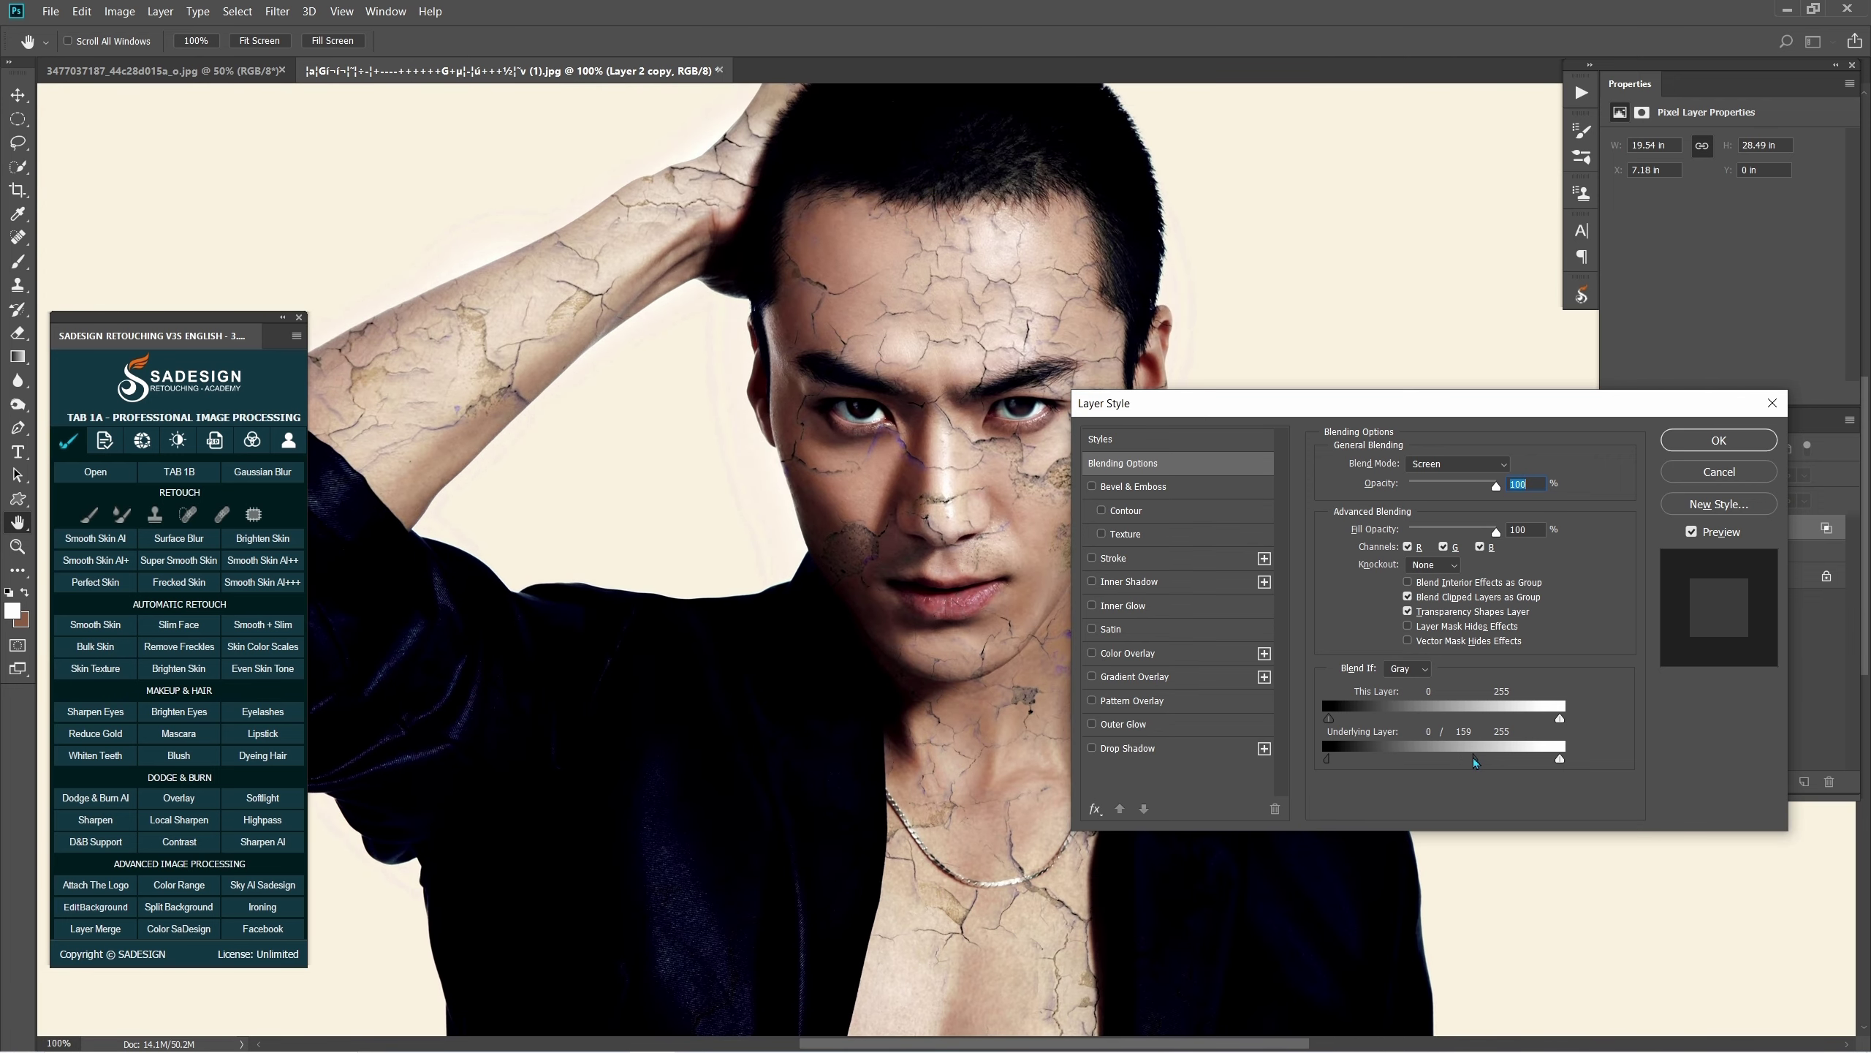
{"action": "left_click_drag", "start_coordinate": [1345, 765], "coordinate": [1408, 753]}
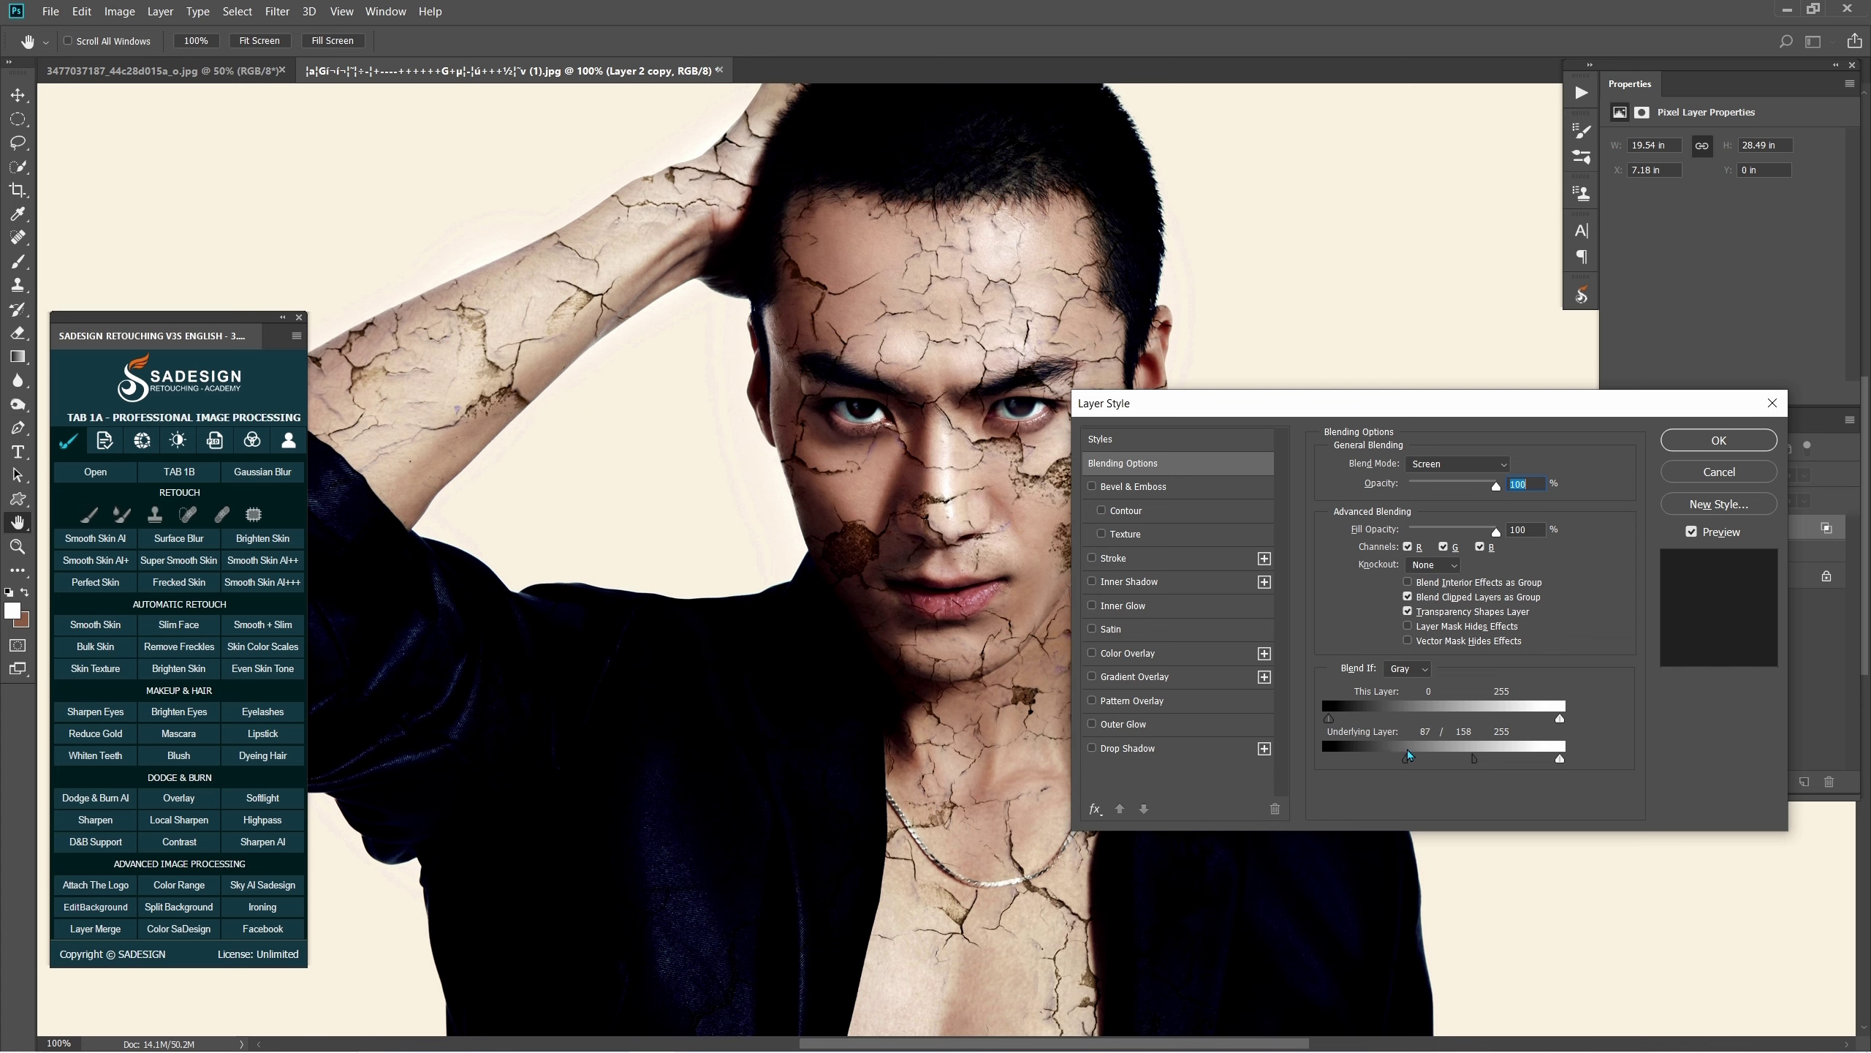
Compare the blend with its preview on and off, set the underlying layer's dark limit to 87 / 178, and apply.
{"action": "left_click", "coordinate": [1692, 534]}
{"action": "left_click", "coordinate": [1692, 533]}
{"action": "left_click", "coordinate": [1692, 533]}
{"action": "left_click", "coordinate": [1691, 532]}
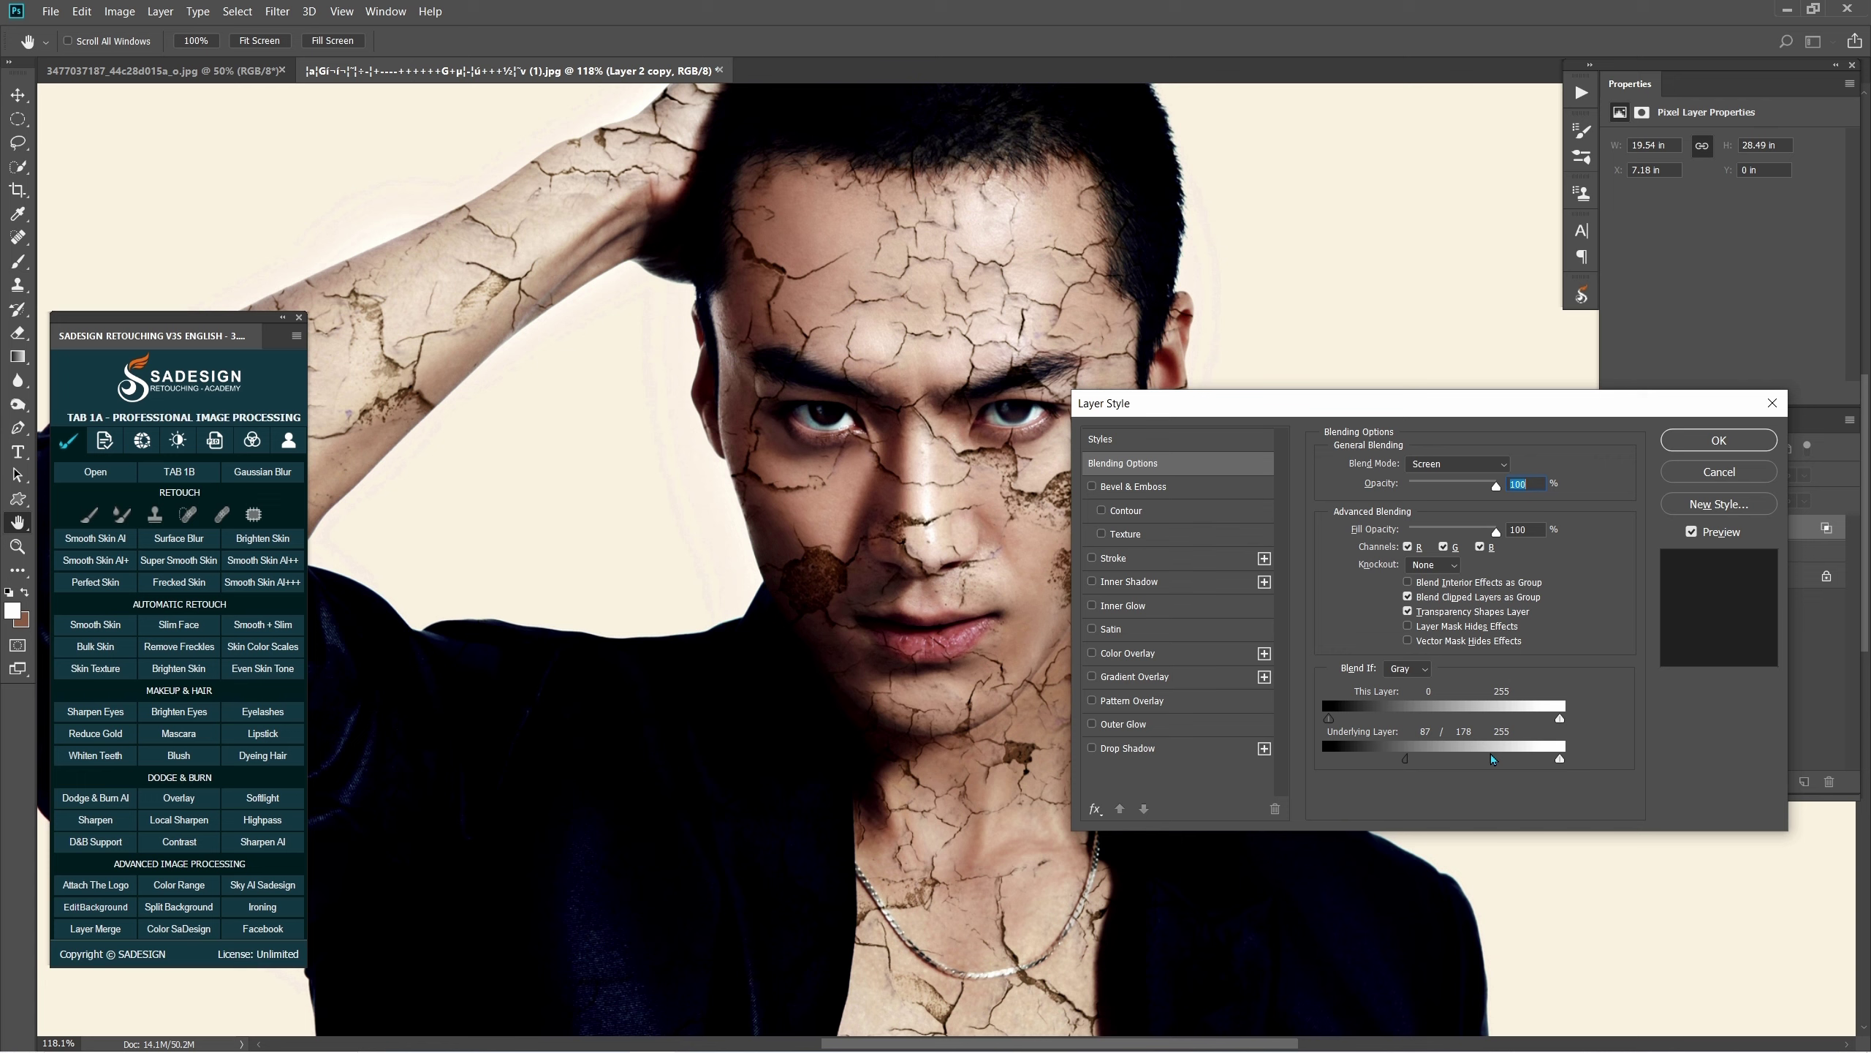
{"action": "left_click", "coordinate": [1692, 532]}
{"action": "left_click", "coordinate": [1692, 533]}
{"action": "left_click", "coordinate": [1748, 445]}
Nudge Layer 2 copy slightly to X 7.17 in, Y -0.04 in so the cracks gain depth, and compare with the layer hidden.
{"action": "key", "text": "e"}
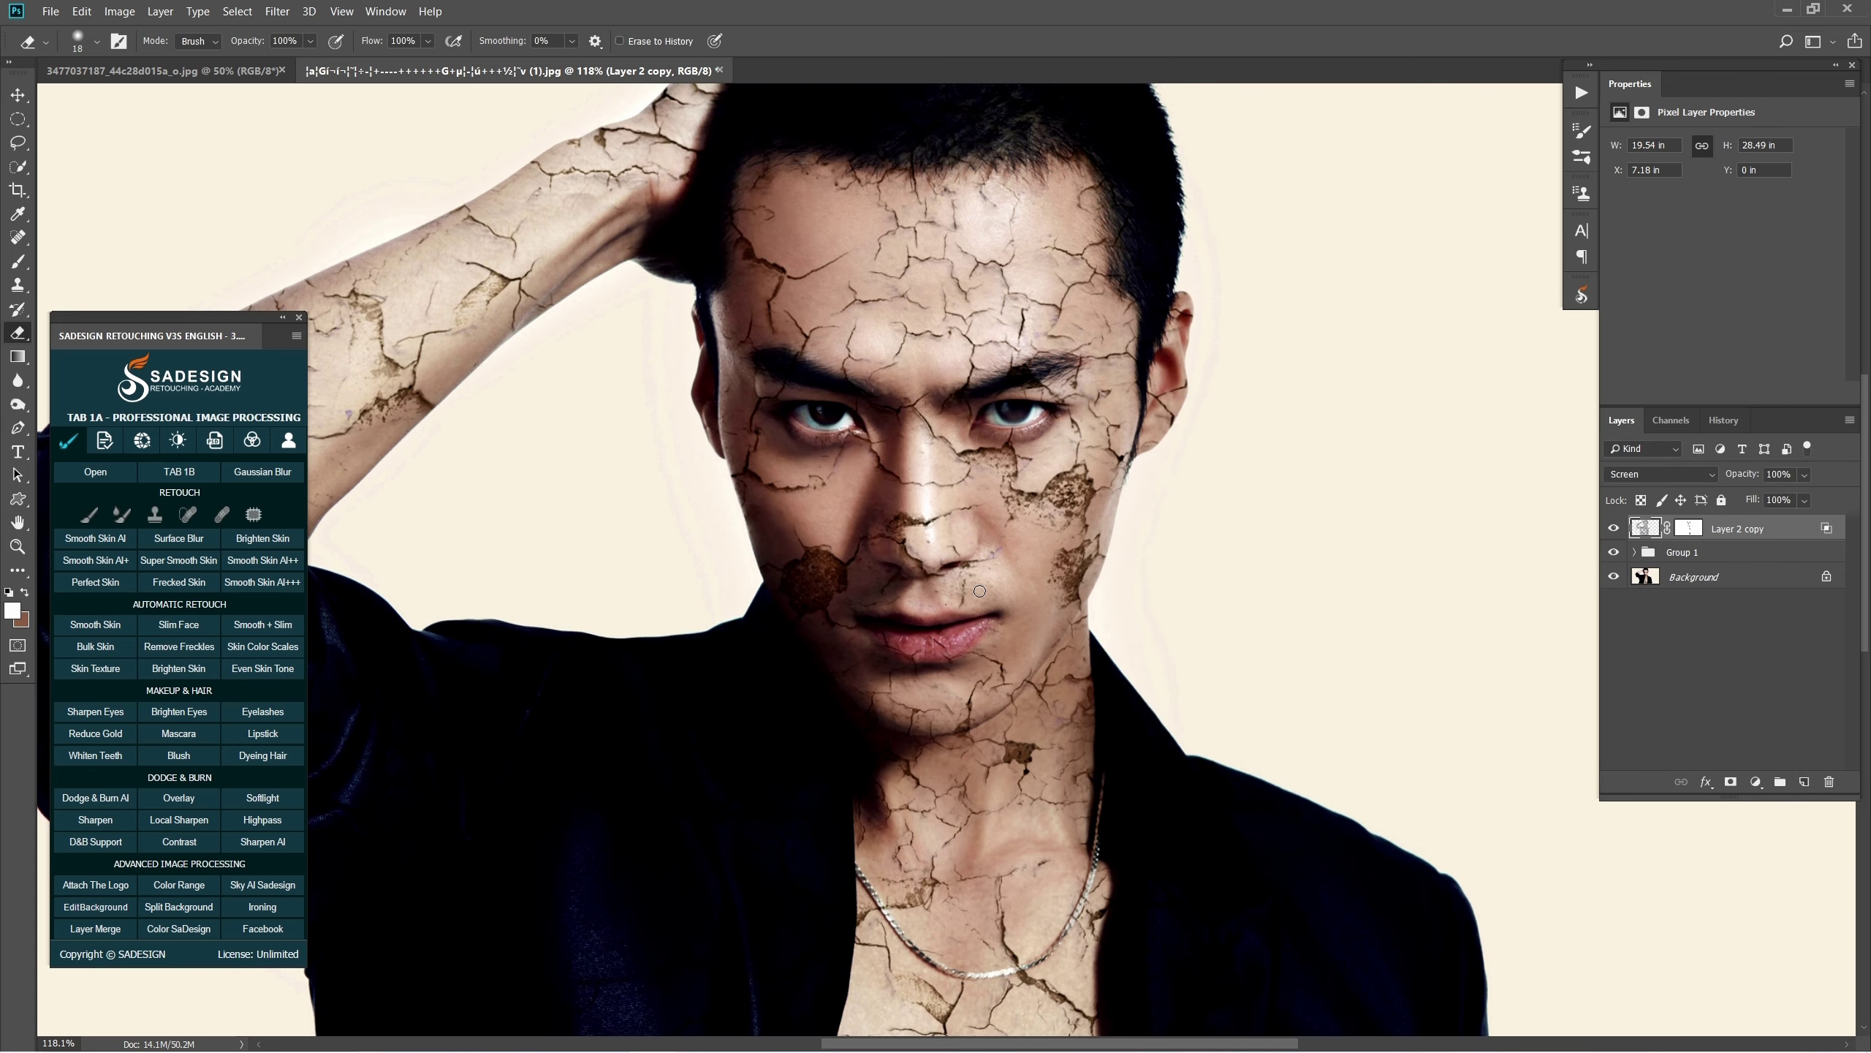
{"action": "left_click", "coordinate": [17, 95]}
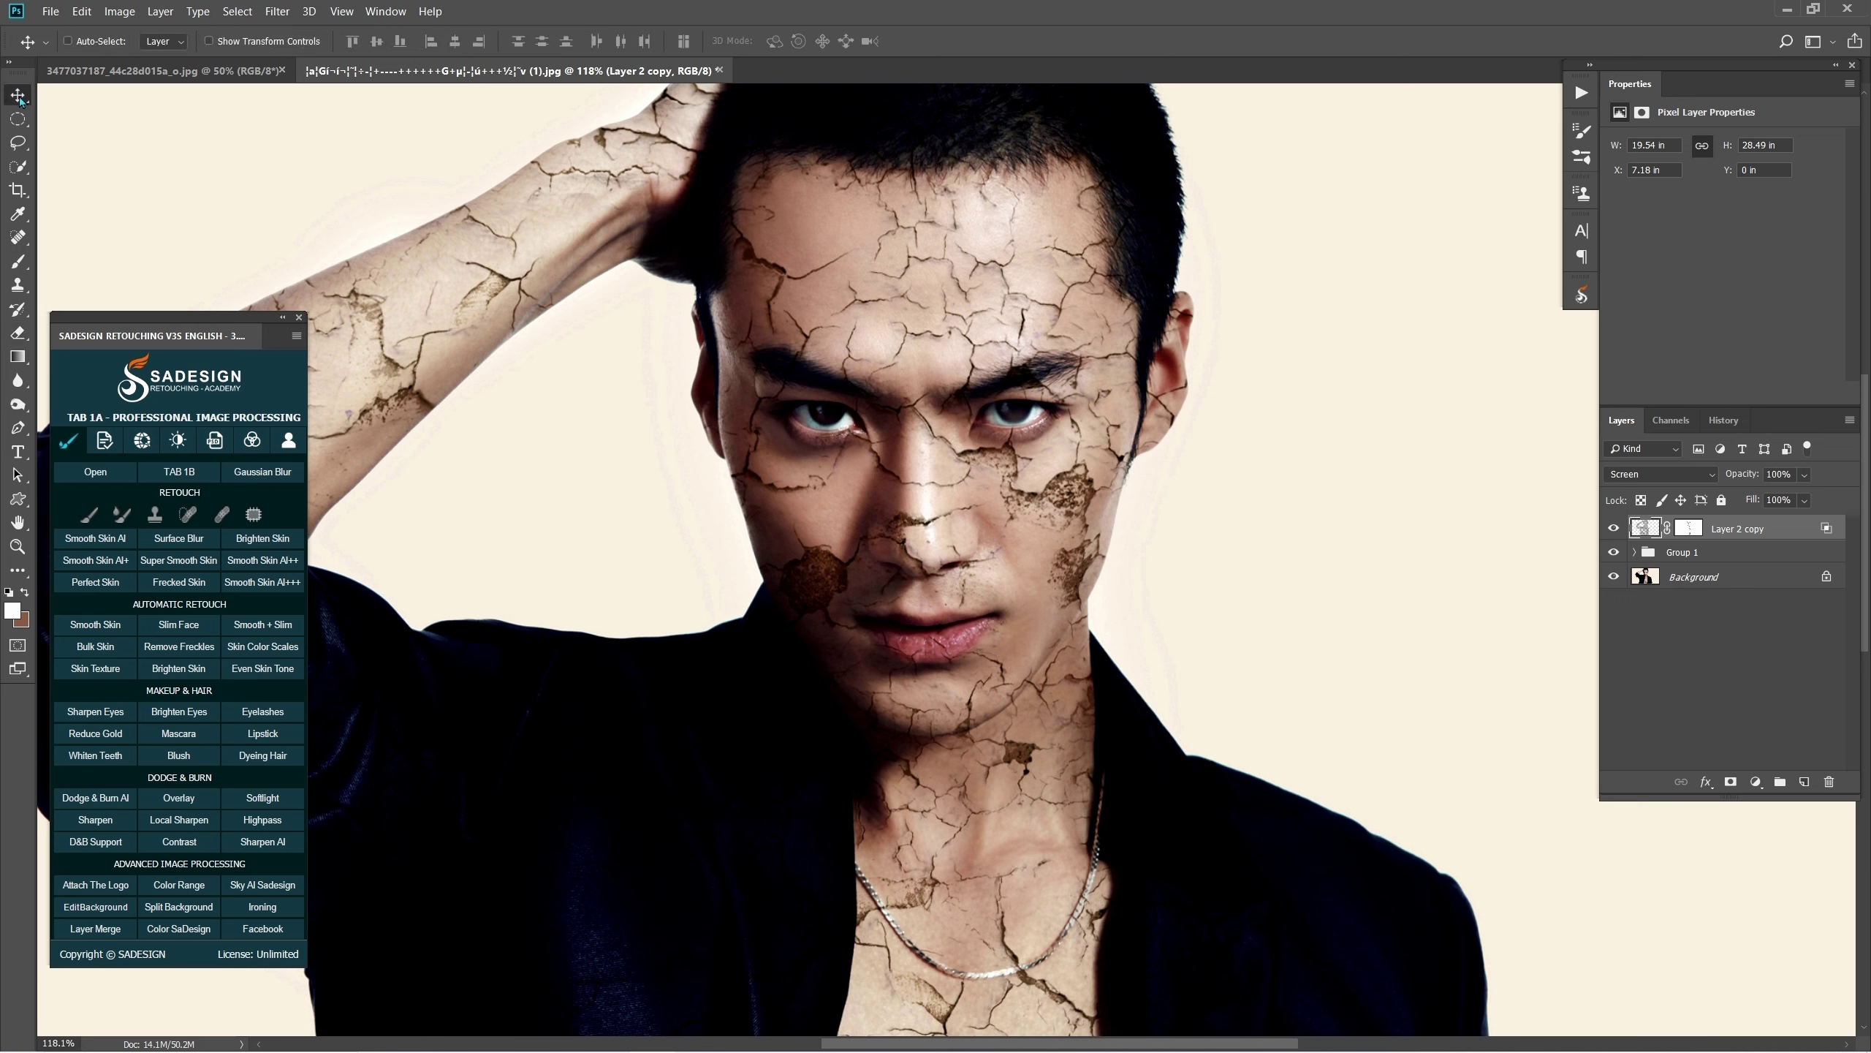
{"action": "left_click_drag", "start_coordinate": [982, 543], "coordinate": [1098, 489]}
{"action": "key", "text": "Down"}
{"action": "key", "text": "Down"}
{"action": "key", "text": "Down"}
{"action": "key", "text": "Down"}
{"action": "key", "text": "Down"}
{"action": "key", "text": "Down"}
{"action": "key", "text": "Down"}
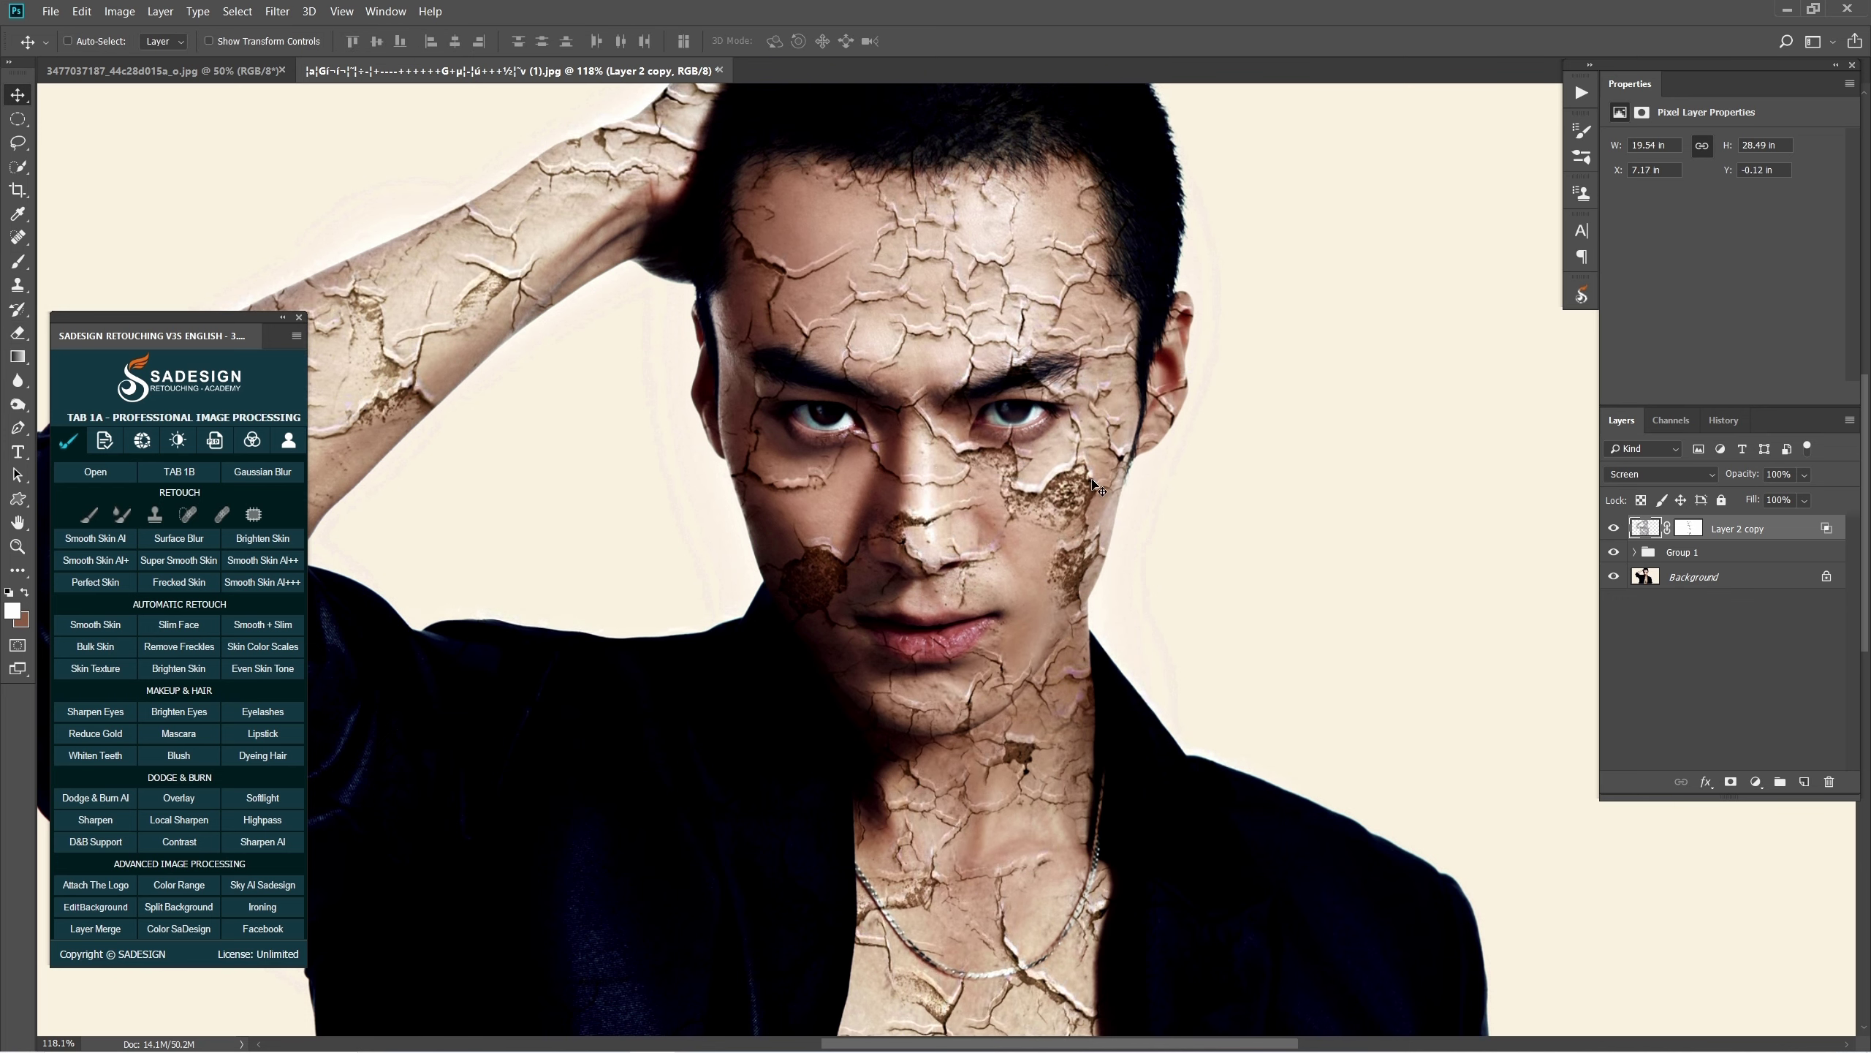
{"action": "key", "text": "Left"}
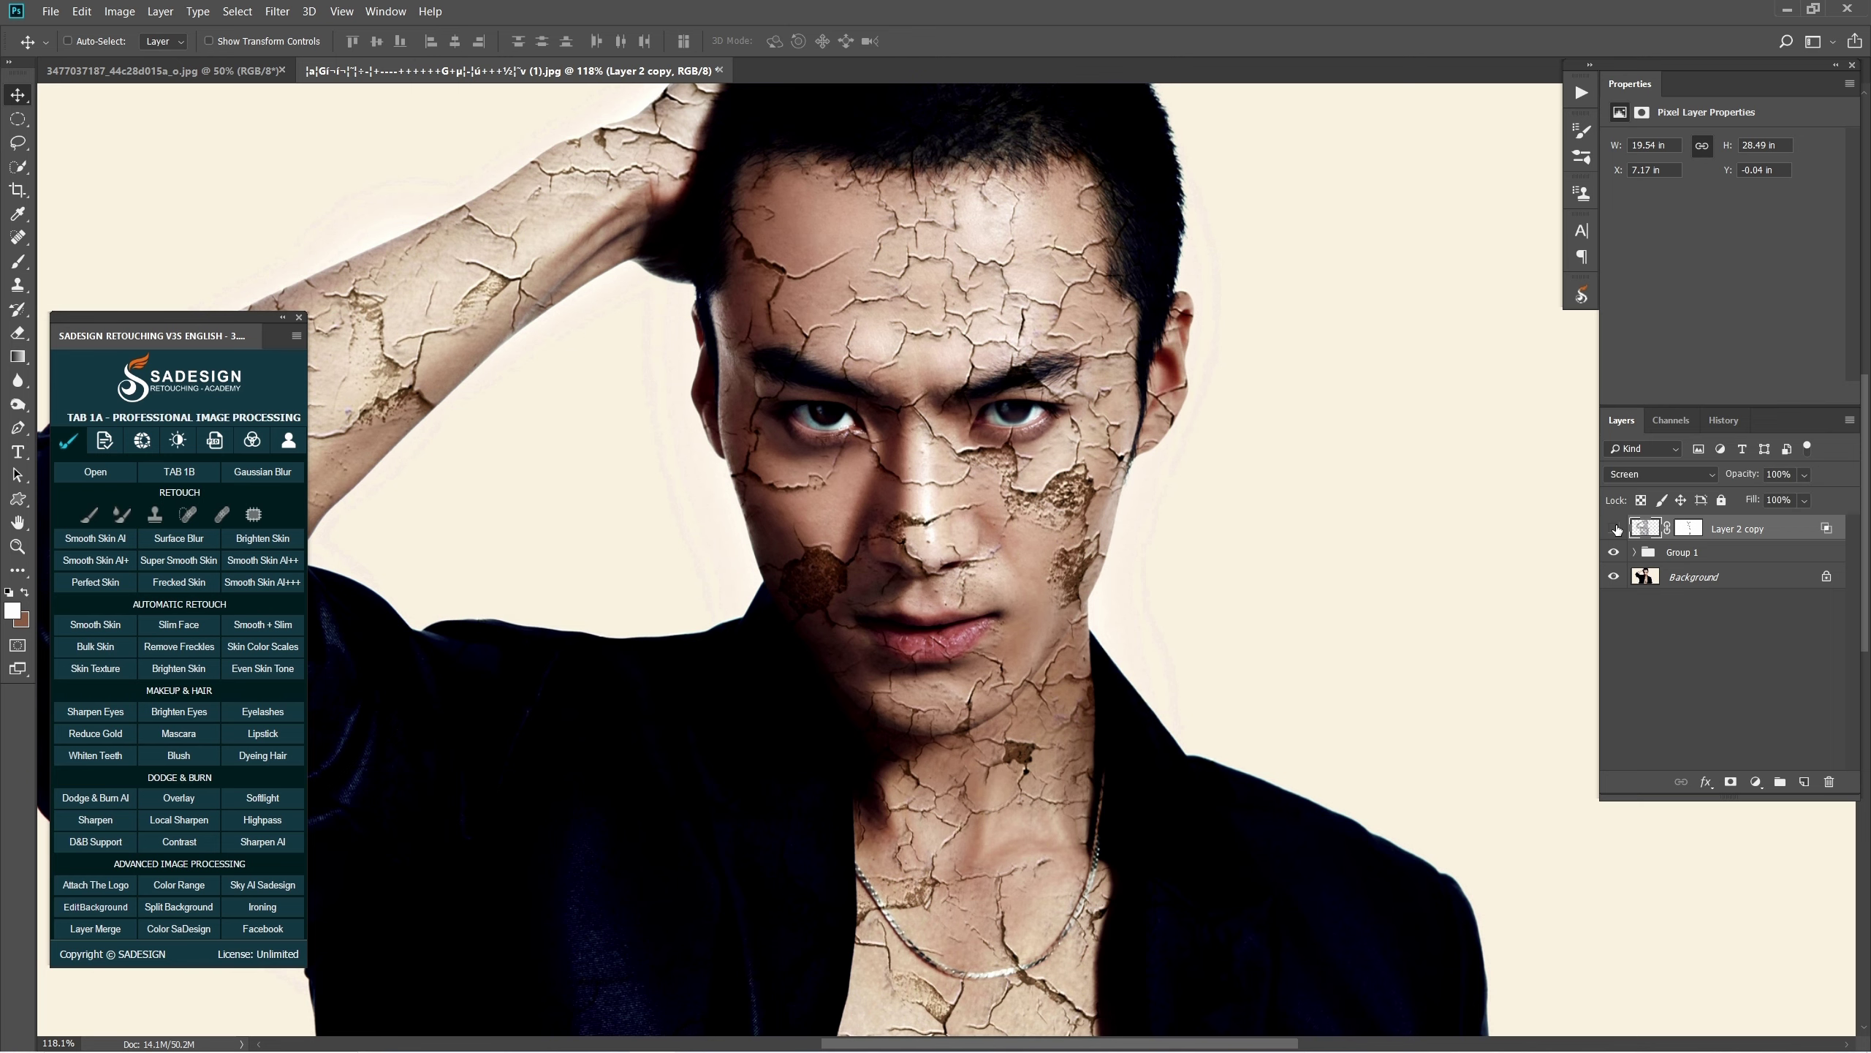
{"action": "left_click", "coordinate": [1613, 528]}
{"action": "left_click", "coordinate": [1613, 528]}
{"action": "key", "text": "ctrl+0"}
Add a new layer above Layer 2 copy with the Soft Light blend mode, ready for painting with the Brush.
{"action": "key", "text": "b"}
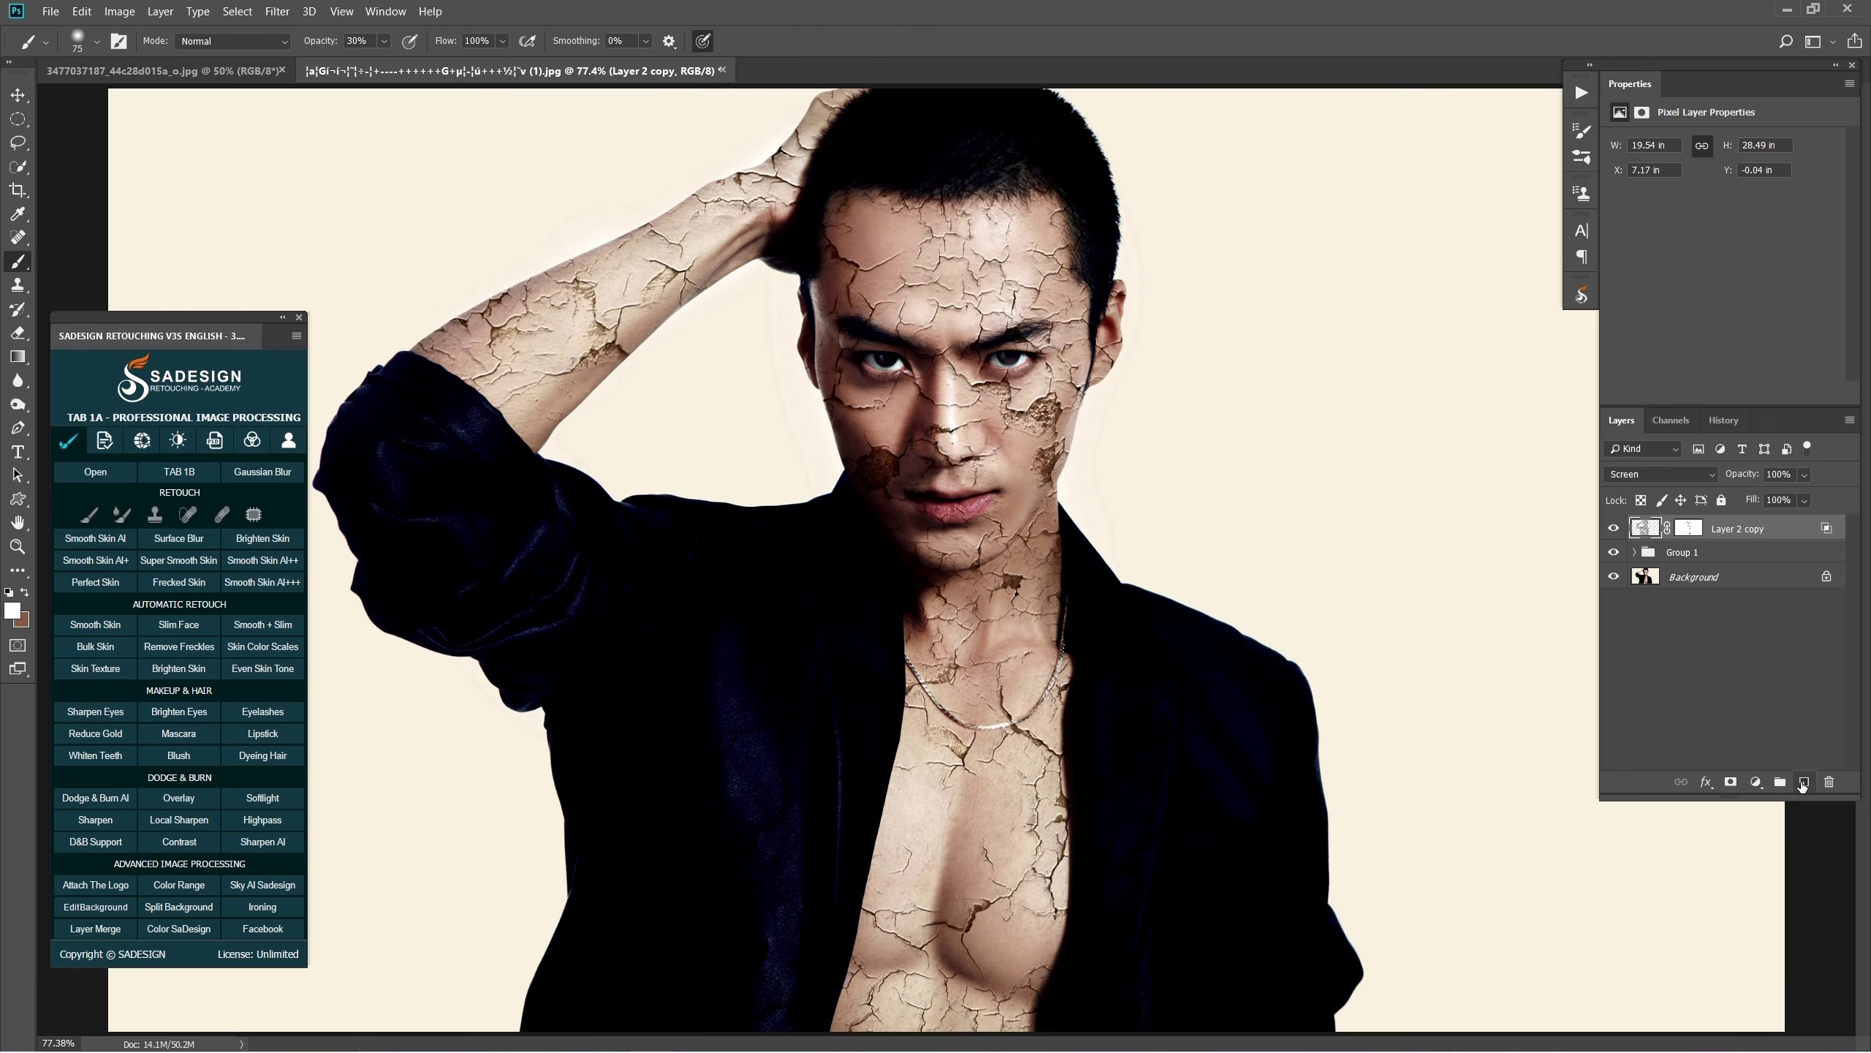
{"action": "left_click", "coordinate": [1803, 782]}
{"action": "left_click", "coordinate": [1669, 475]}
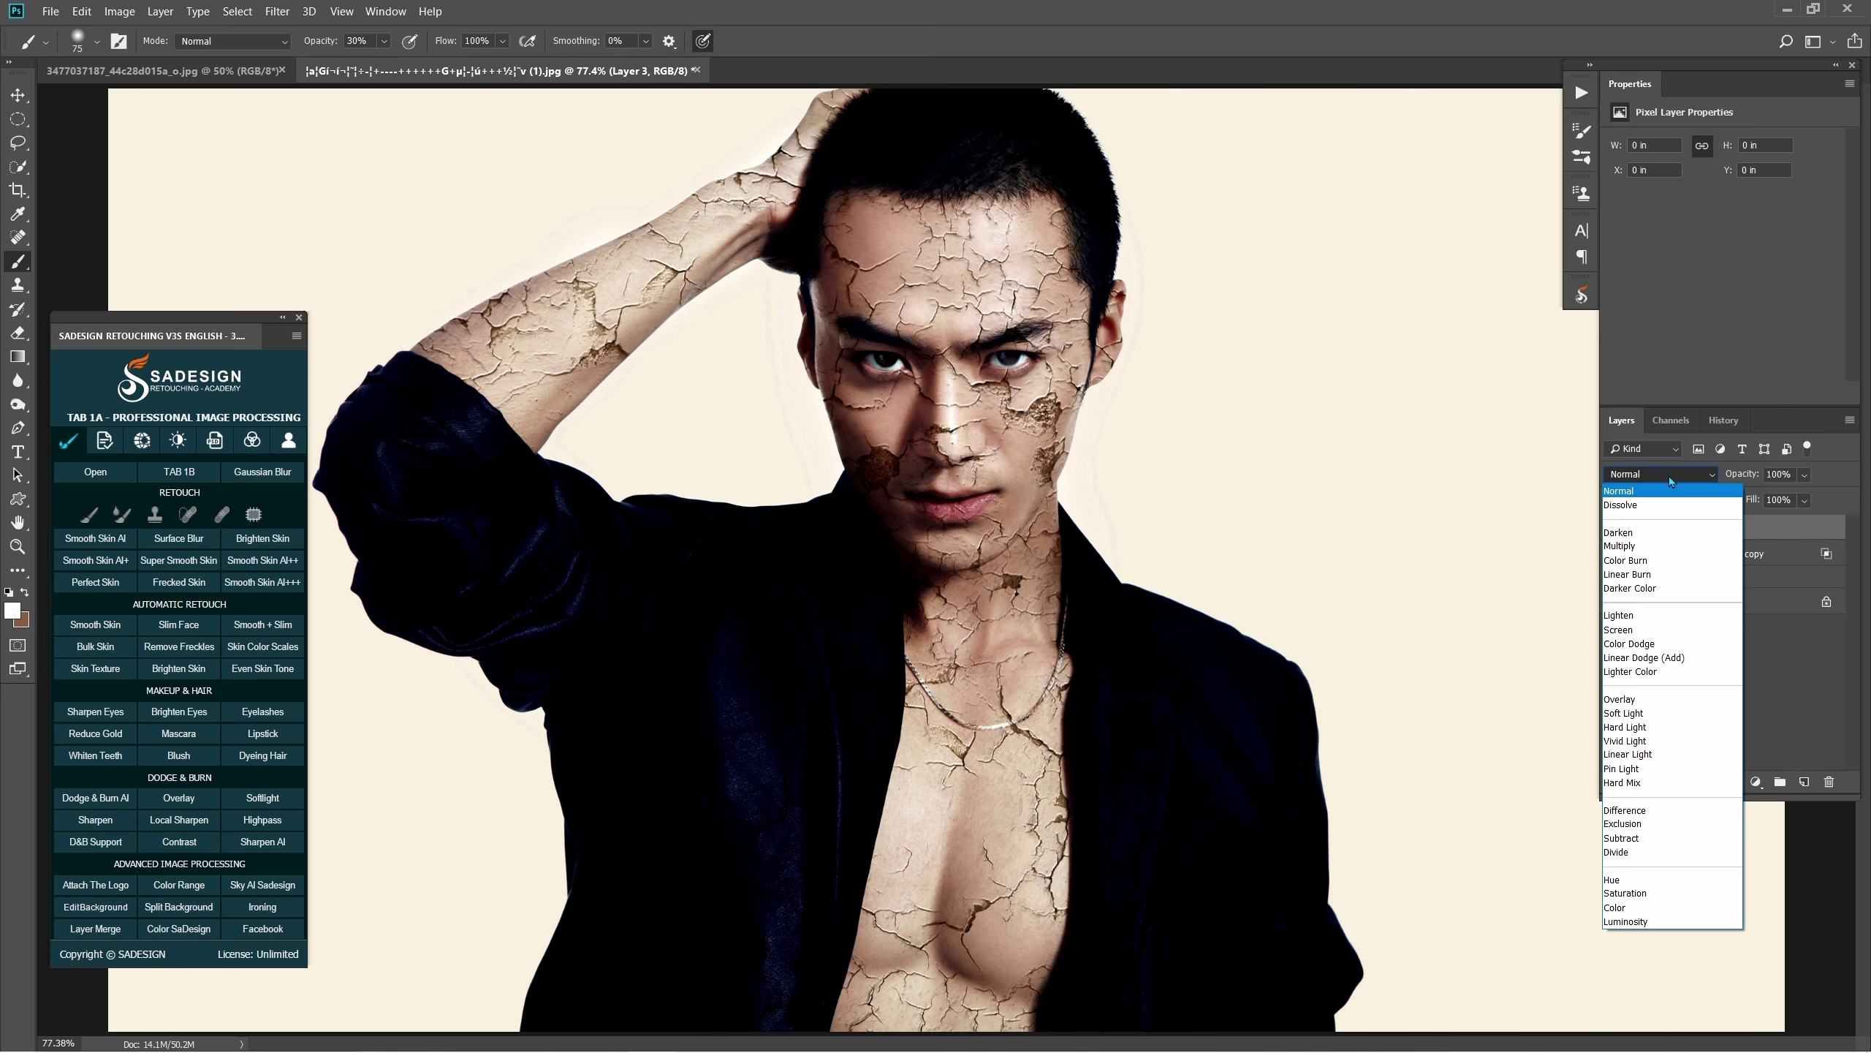
{"action": "left_click", "coordinate": [1648, 714]}
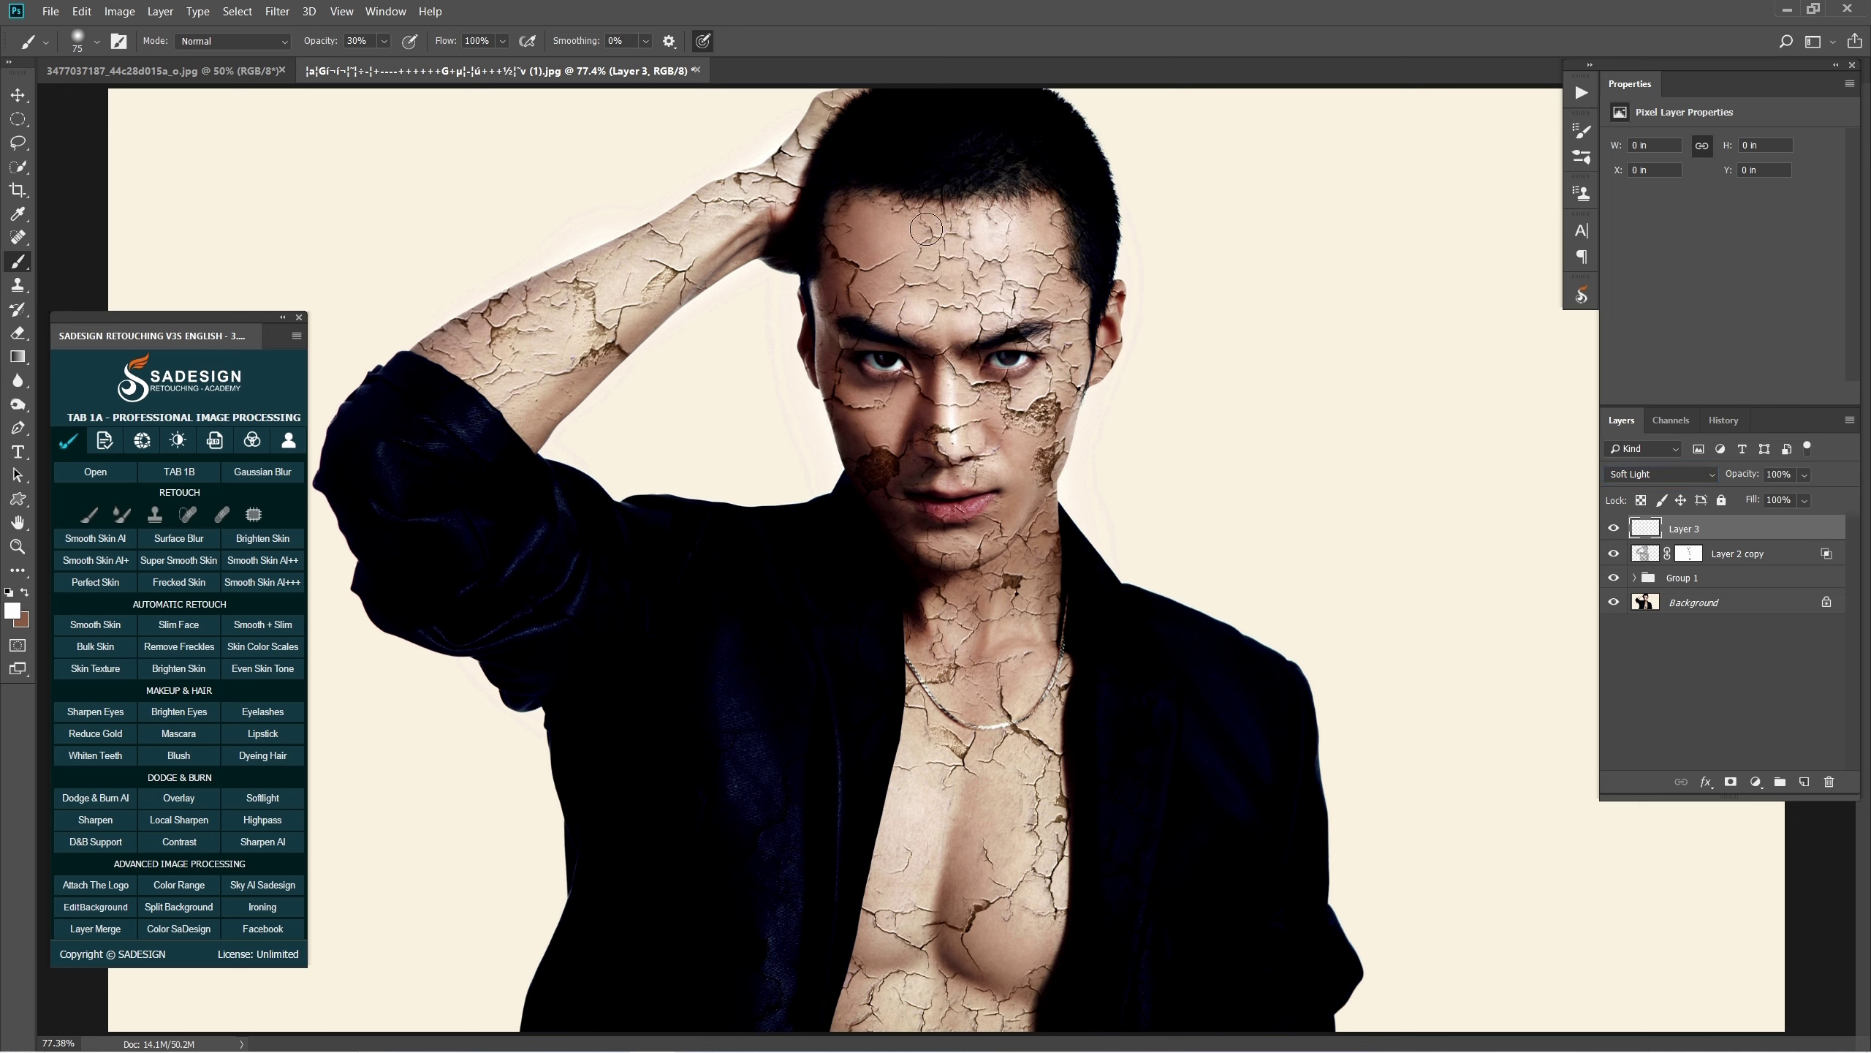
Lasso a crack-bordered patch on the upper forehead, brush it with white at 30% opacity on Layer 3, and compare with the layer hidden.
{"action": "scroll", "coordinate": [854, 193], "scroll_direction": "up", "scroll_amount": 3}
{"action": "key", "text": "l"}
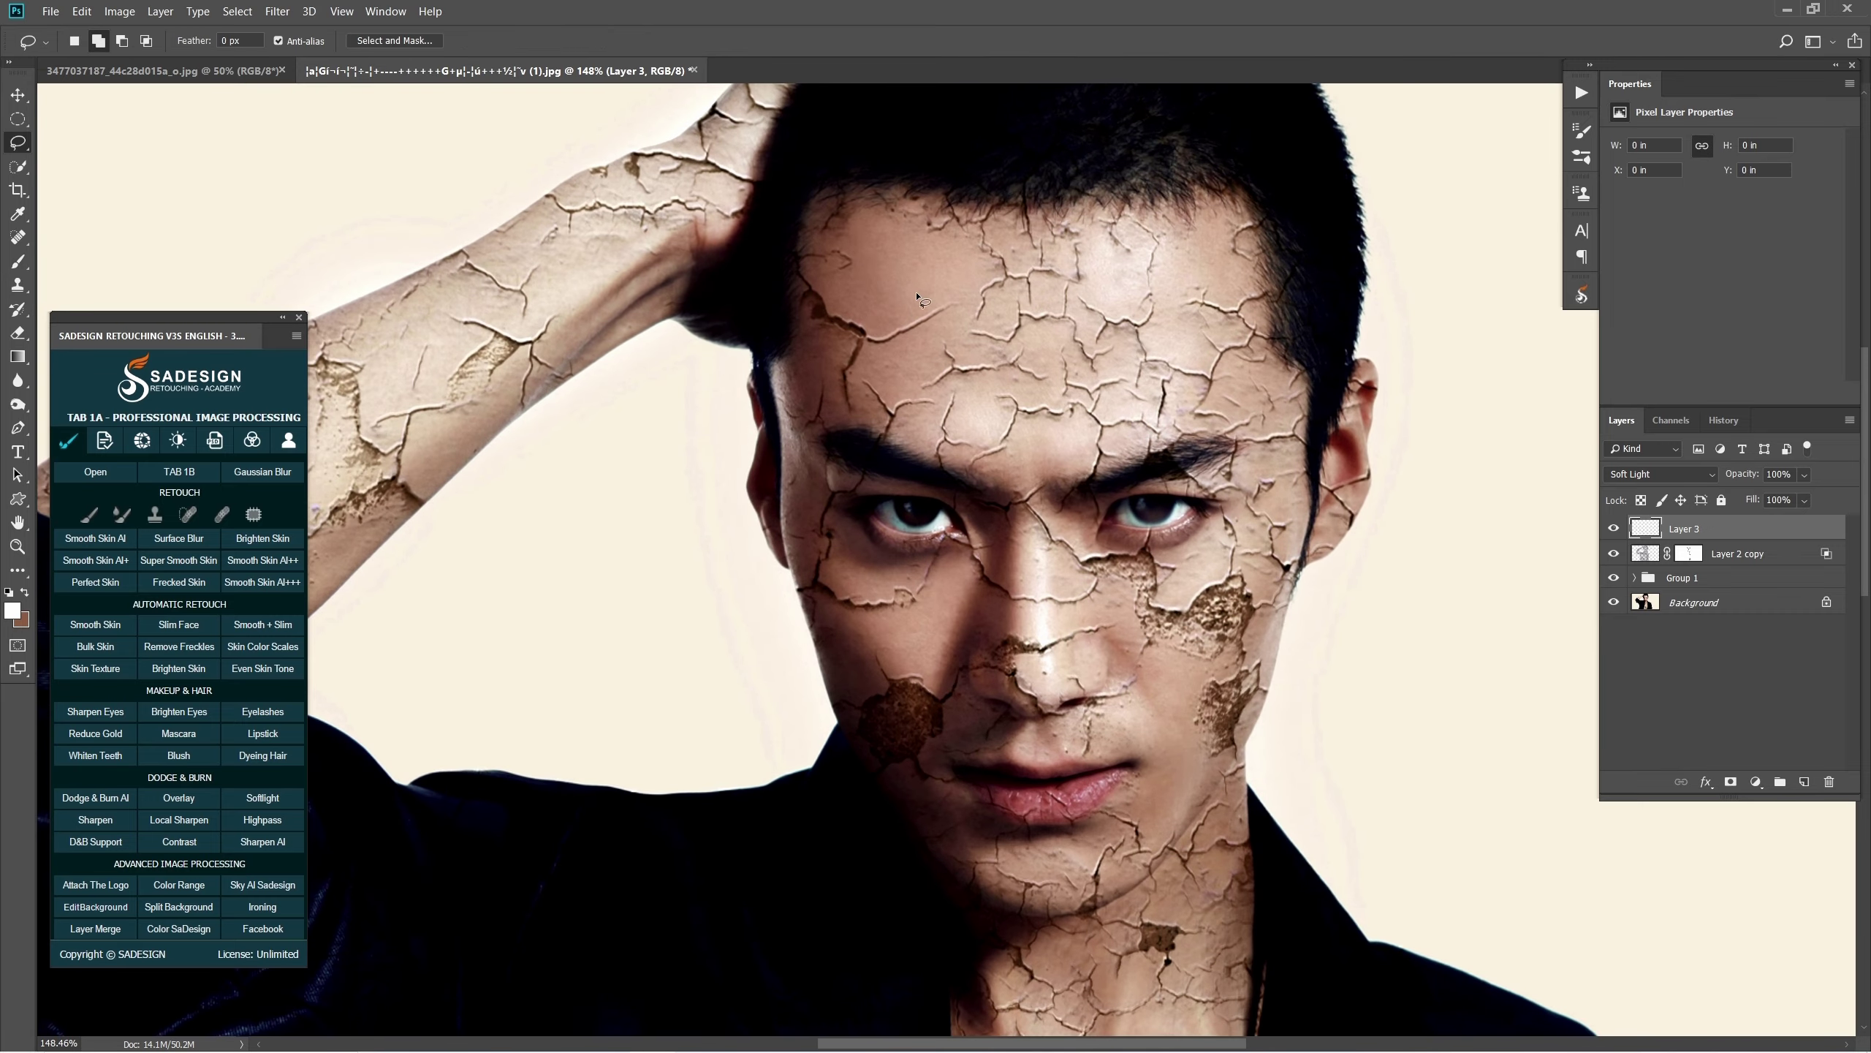
{"action": "right_click", "coordinate": [13, 147]}
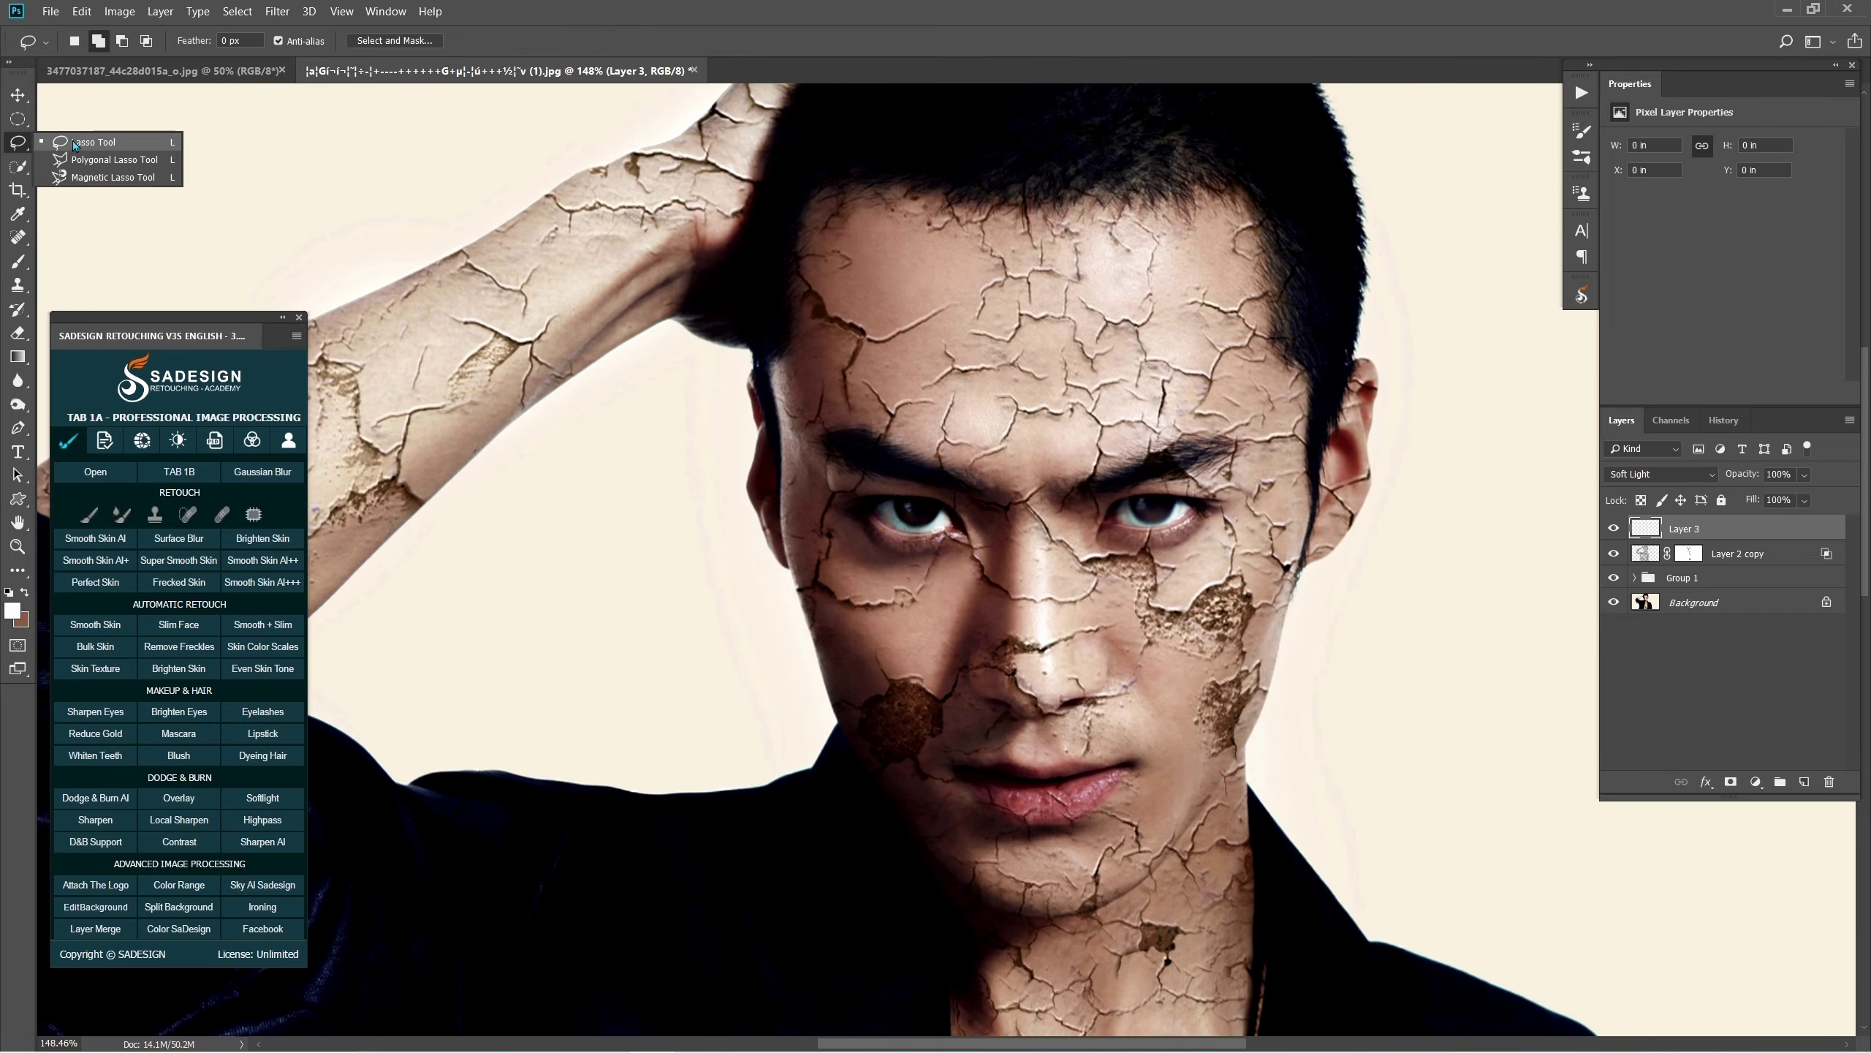
{"action": "left_click", "coordinate": [74, 144]}
{"action": "left_click_drag", "start_coordinate": [837, 287], "coordinate": [845, 310]}
{"action": "scroll", "coordinate": [845, 310], "scroll_direction": "up", "scroll_amount": 1}
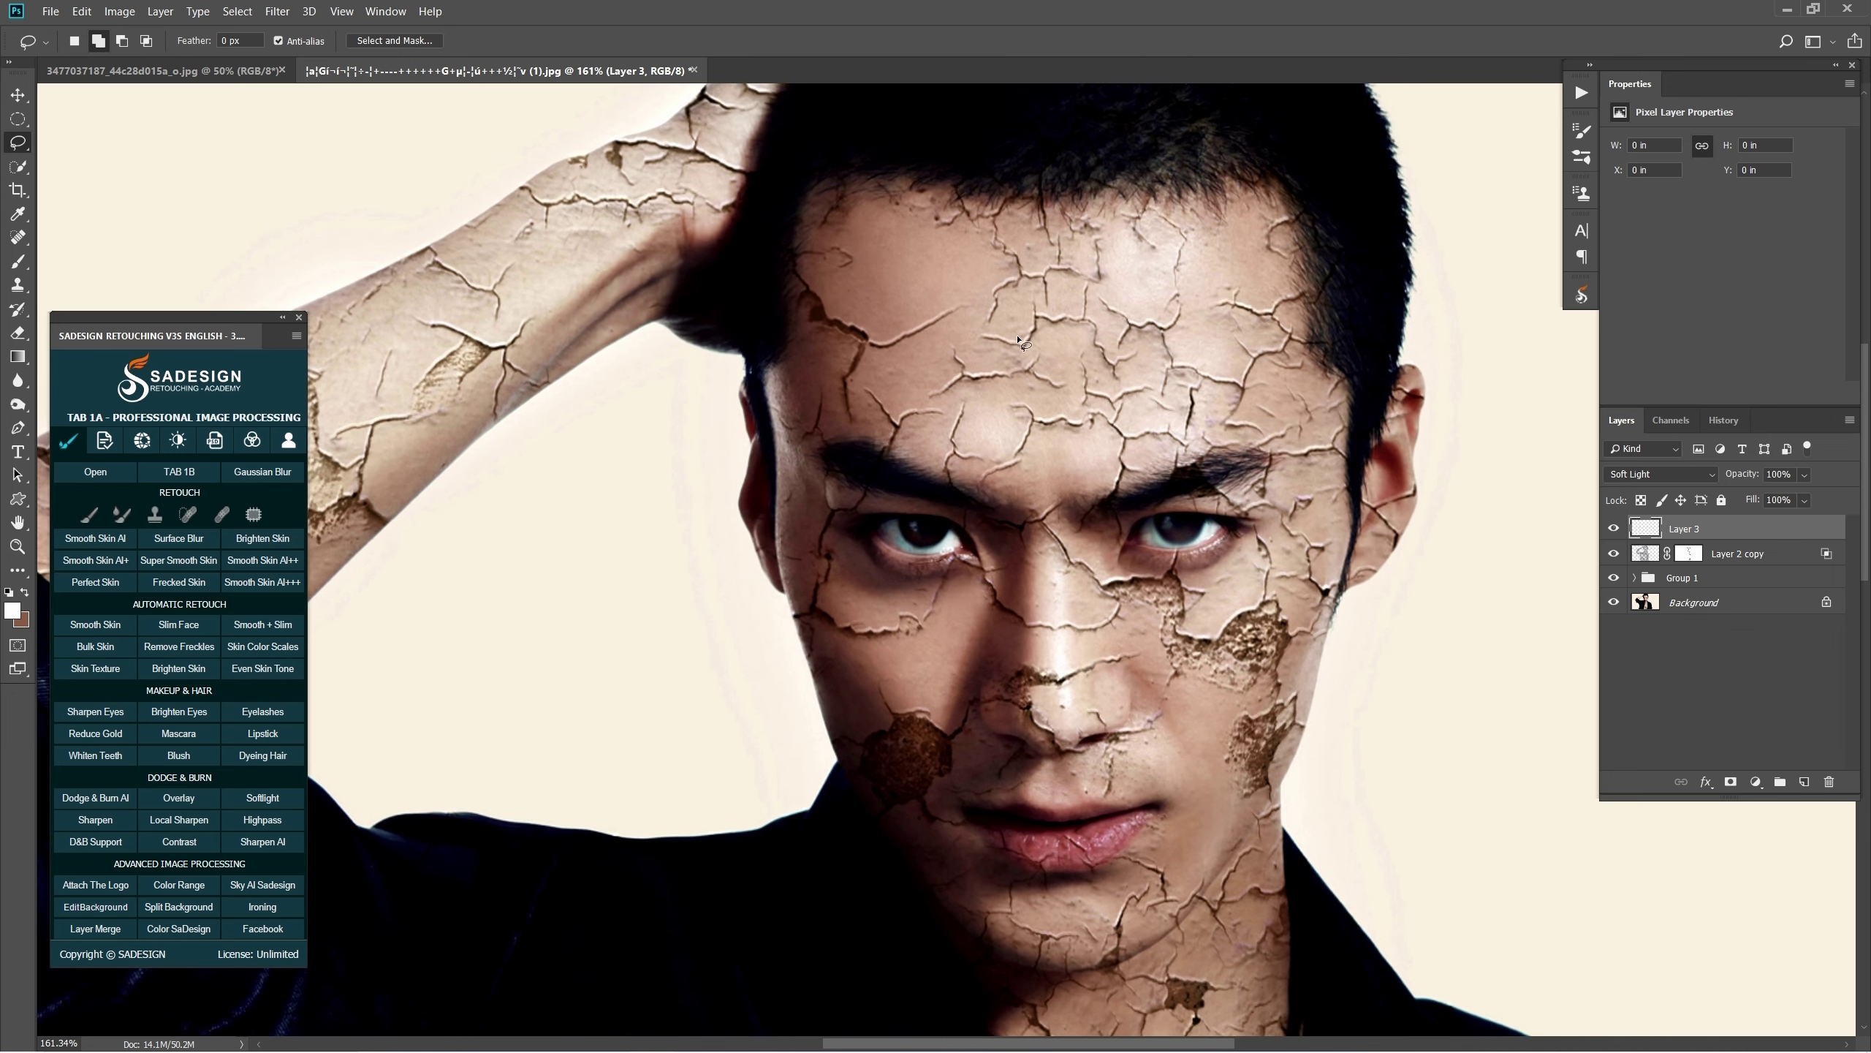
{"action": "left_click_drag", "start_coordinate": [1020, 339], "coordinate": [1038, 319]}
{"action": "mouse_move", "coordinate": [1119, 402]}
{"action": "left_mouse_down"}
{"action": "mouse_move", "coordinate": [897, 421]}
{"action": "mouse_move", "coordinate": [962, 285]}
{"action": "mouse_move", "coordinate": [1129, 369]}
{"action": "mouse_move", "coordinate": [1060, 312]}
{"action": "mouse_move", "coordinate": [1130, 376]}
{"action": "left_mouse_up"}
{"action": "key", "text": "b"}
{"action": "right_click", "coordinate": [1068, 345], "text": "alt"}
{"action": "key", "text": "ctrl+d"}
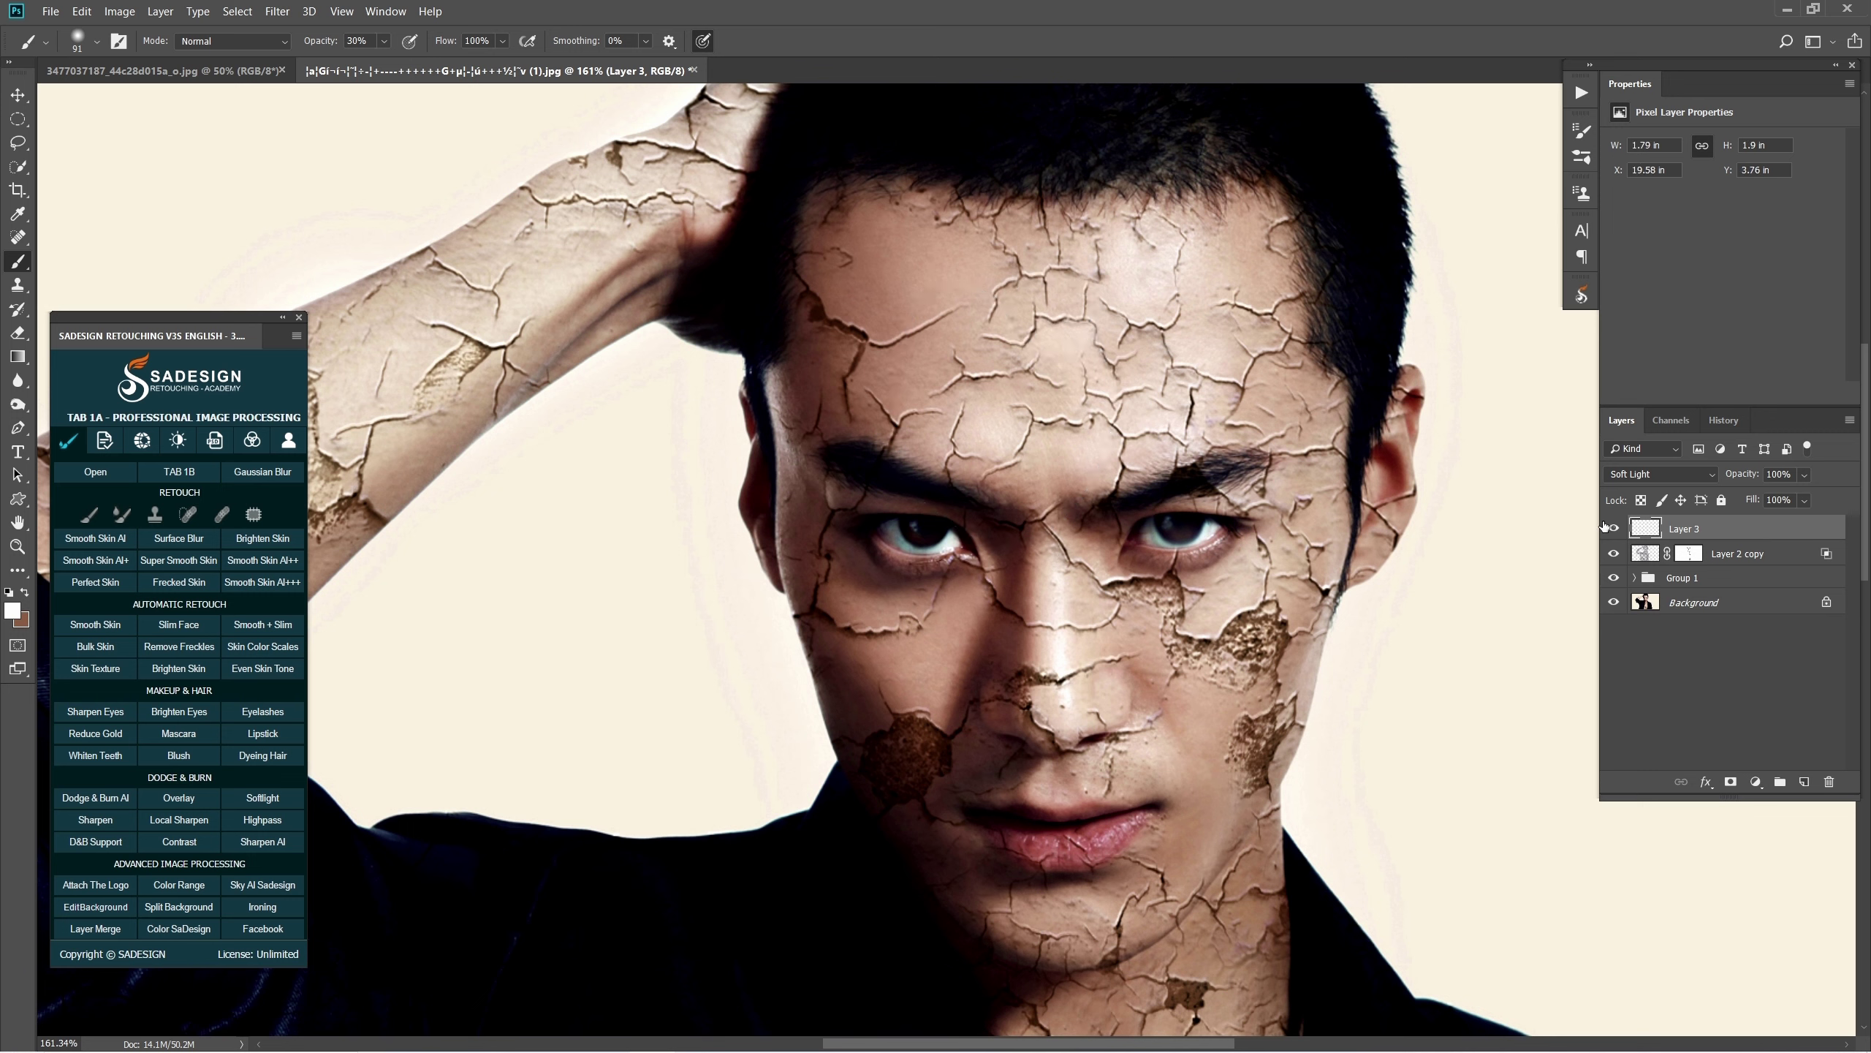
{"action": "left_click", "coordinate": [1614, 528]}
{"action": "left_click", "coordinate": [1613, 529]}
{"action": "left_click", "coordinate": [1613, 529]}
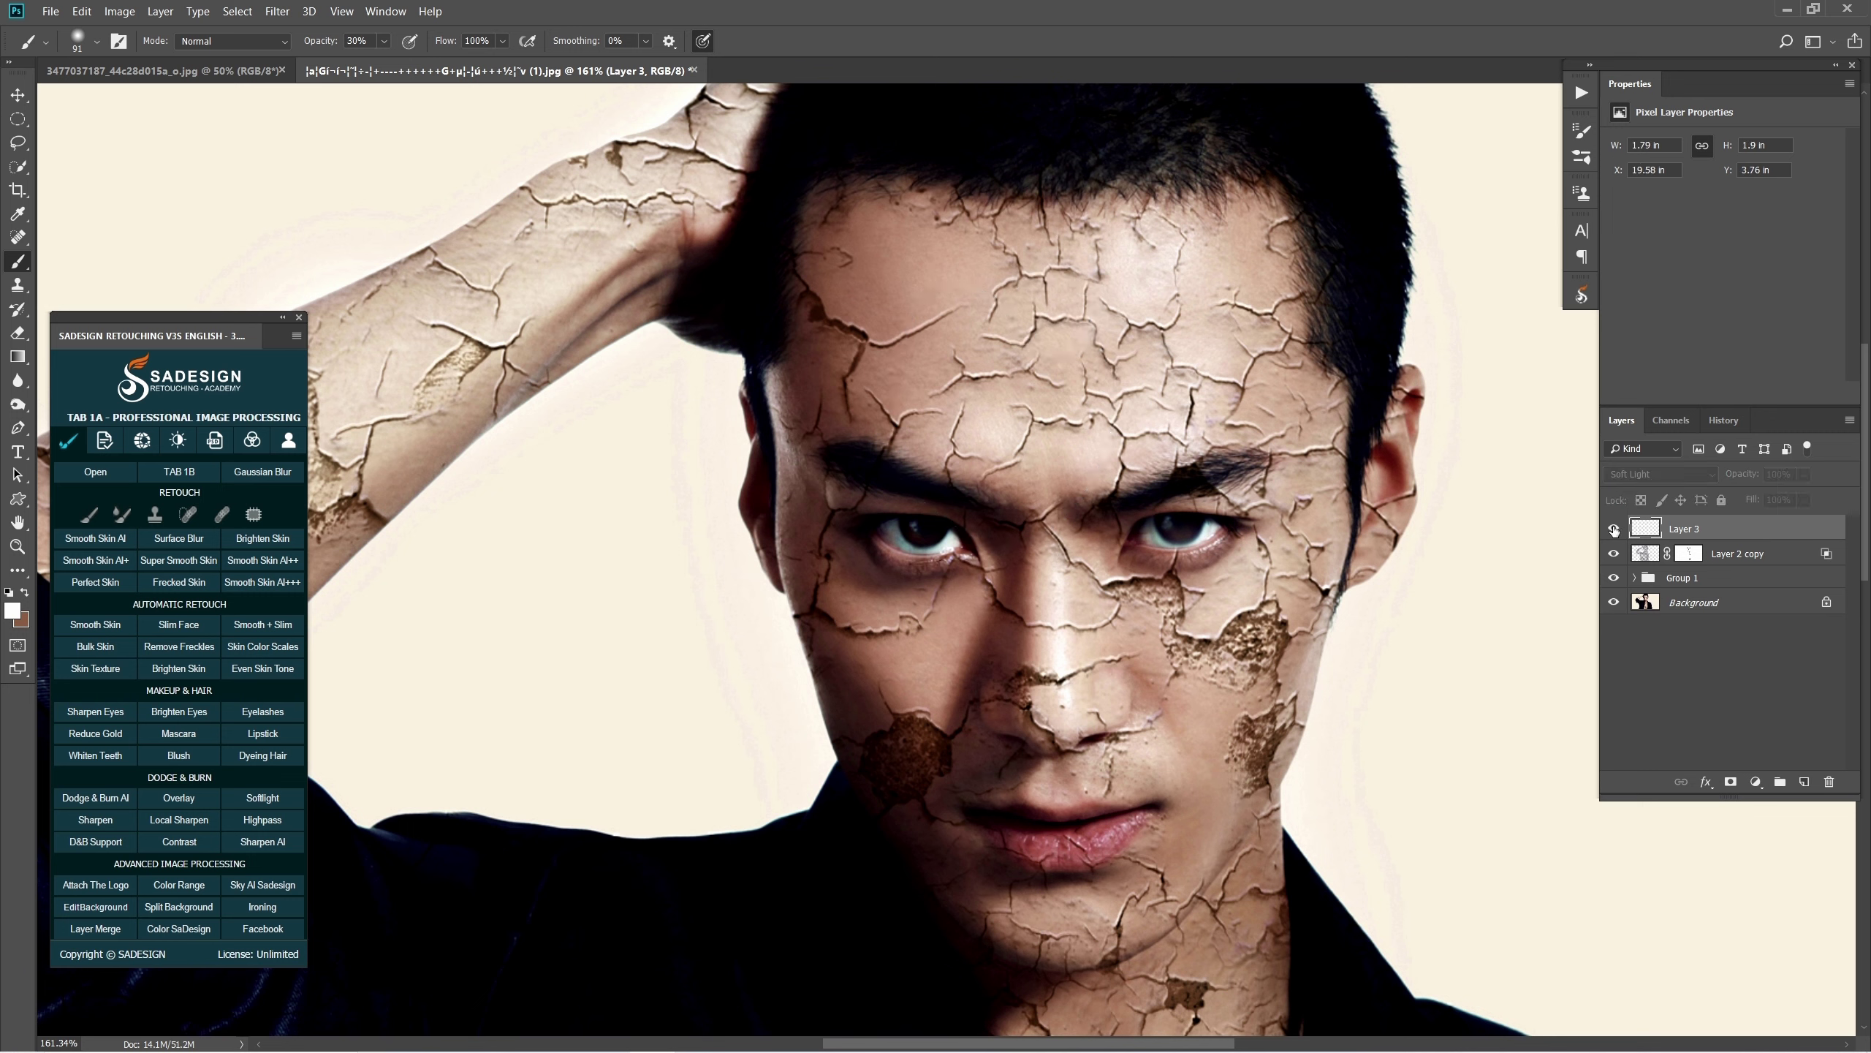
{"action": "left_click", "coordinate": [1613, 529]}
Lasso the forehead patch just above the inner eyebrows and lighten it with the white brush, clearing the selection when done.
{"action": "key", "text": "e"}
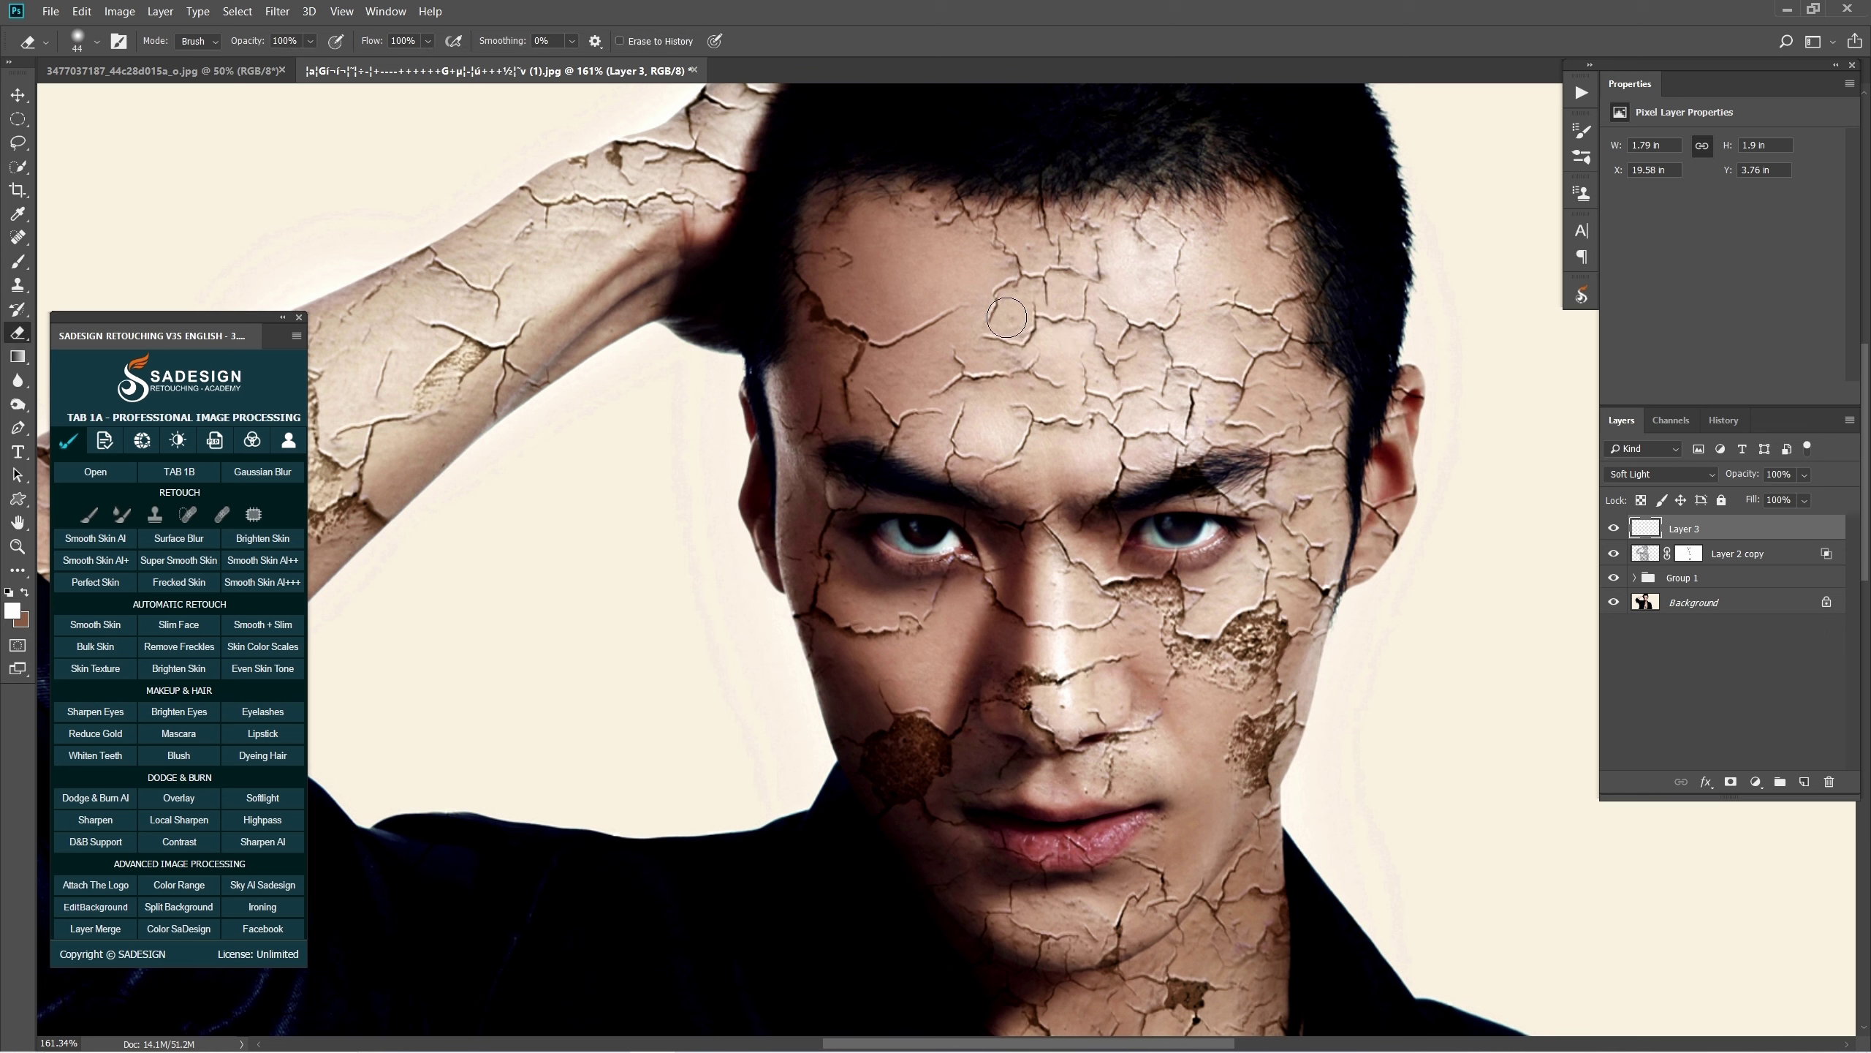
{"action": "key", "text": "l"}
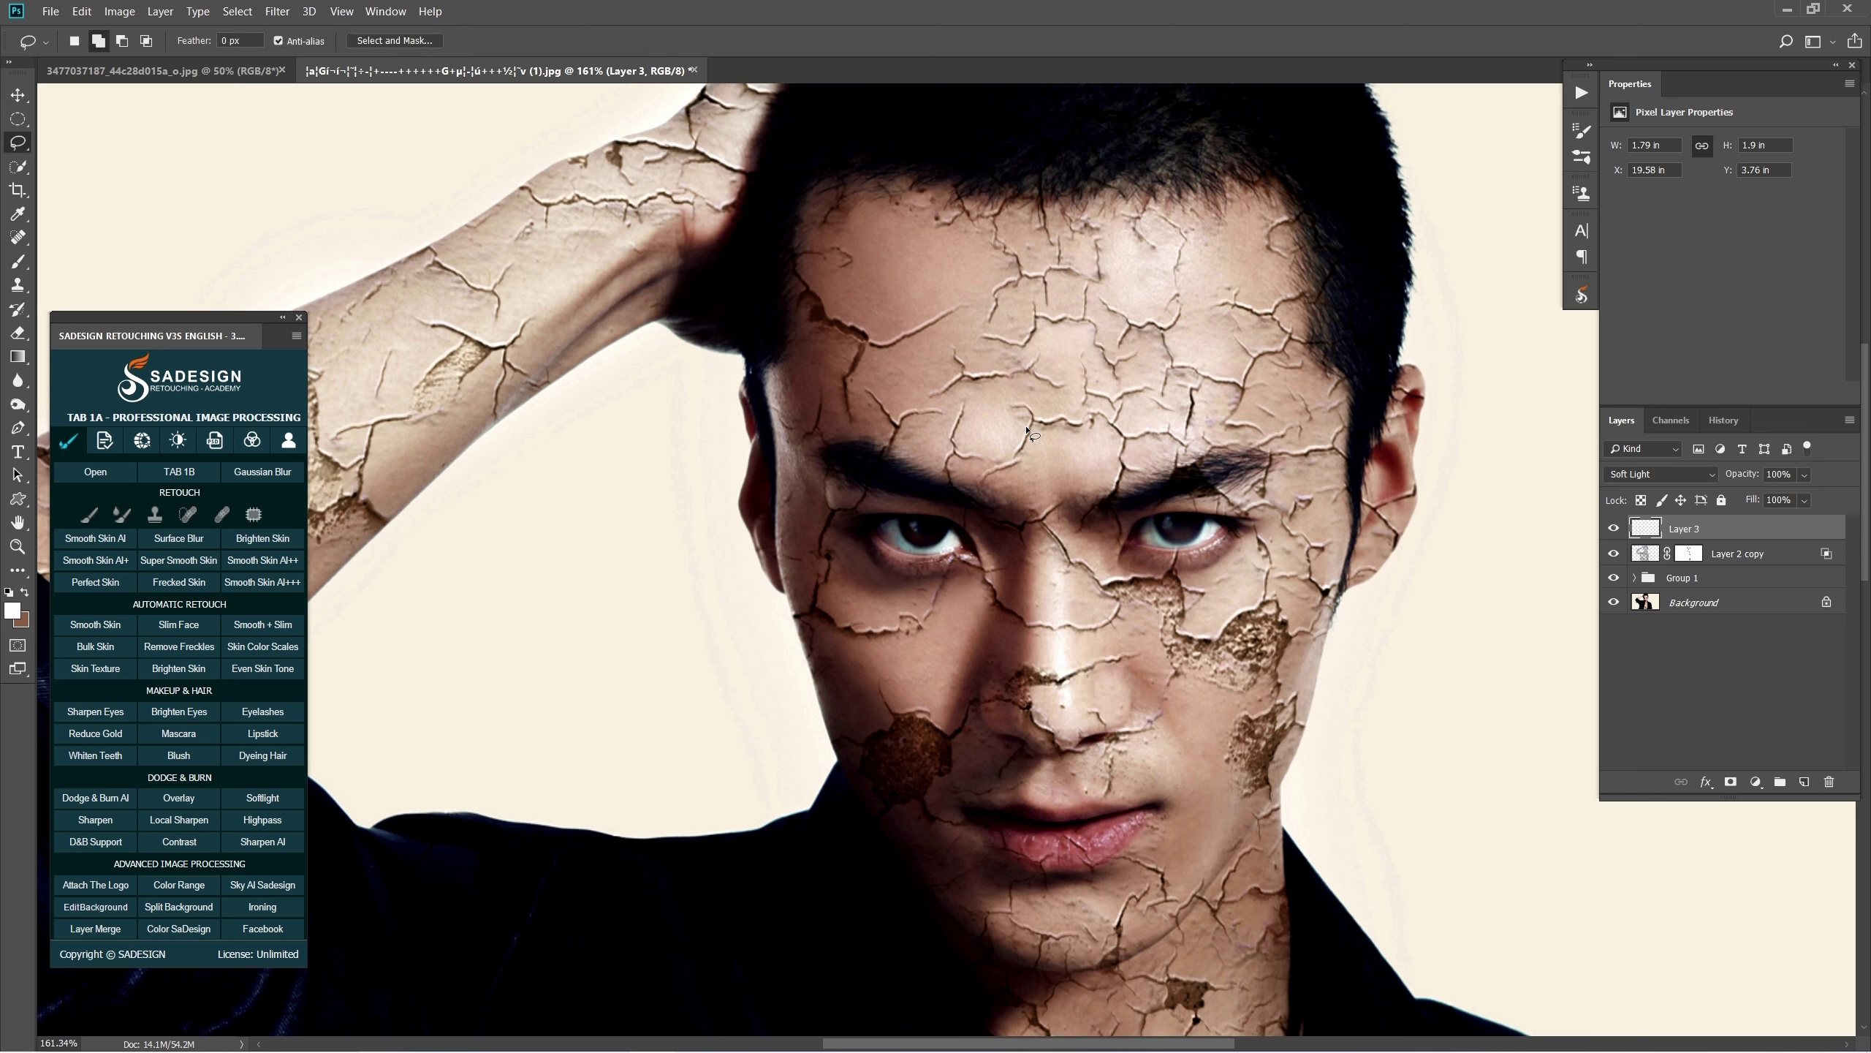
{"action": "mouse_move", "coordinate": [1028, 435]}
{"action": "left_mouse_down"}
{"action": "mouse_move", "coordinate": [1000, 482]}
{"action": "mouse_move", "coordinate": [1065, 522]}
{"action": "mouse_move", "coordinate": [1112, 493]}
{"action": "mouse_move", "coordinate": [1120, 430]}
{"action": "mouse_move", "coordinate": [1035, 420]}
{"action": "mouse_move", "coordinate": [1064, 386]}
{"action": "mouse_move", "coordinate": [1000, 440]}
{"action": "mouse_move", "coordinate": [1051, 406]}
{"action": "left_mouse_up"}
{"action": "key", "text": "b"}
{"action": "key", "text": "ctrl+d"}
Outline and lighten a crack-bordered patch on the side of the forehead near the temple, and compare with Layer 3 hidden.
{"action": "mouse_move", "coordinate": [1131, 516]}
{"action": "left_mouse_down"}
{"action": "mouse_move", "coordinate": [1102, 542]}
{"action": "mouse_move", "coordinate": [1029, 532]}
{"action": "left_mouse_up"}
{"action": "key", "text": "e"}
{"action": "key", "text": "l"}
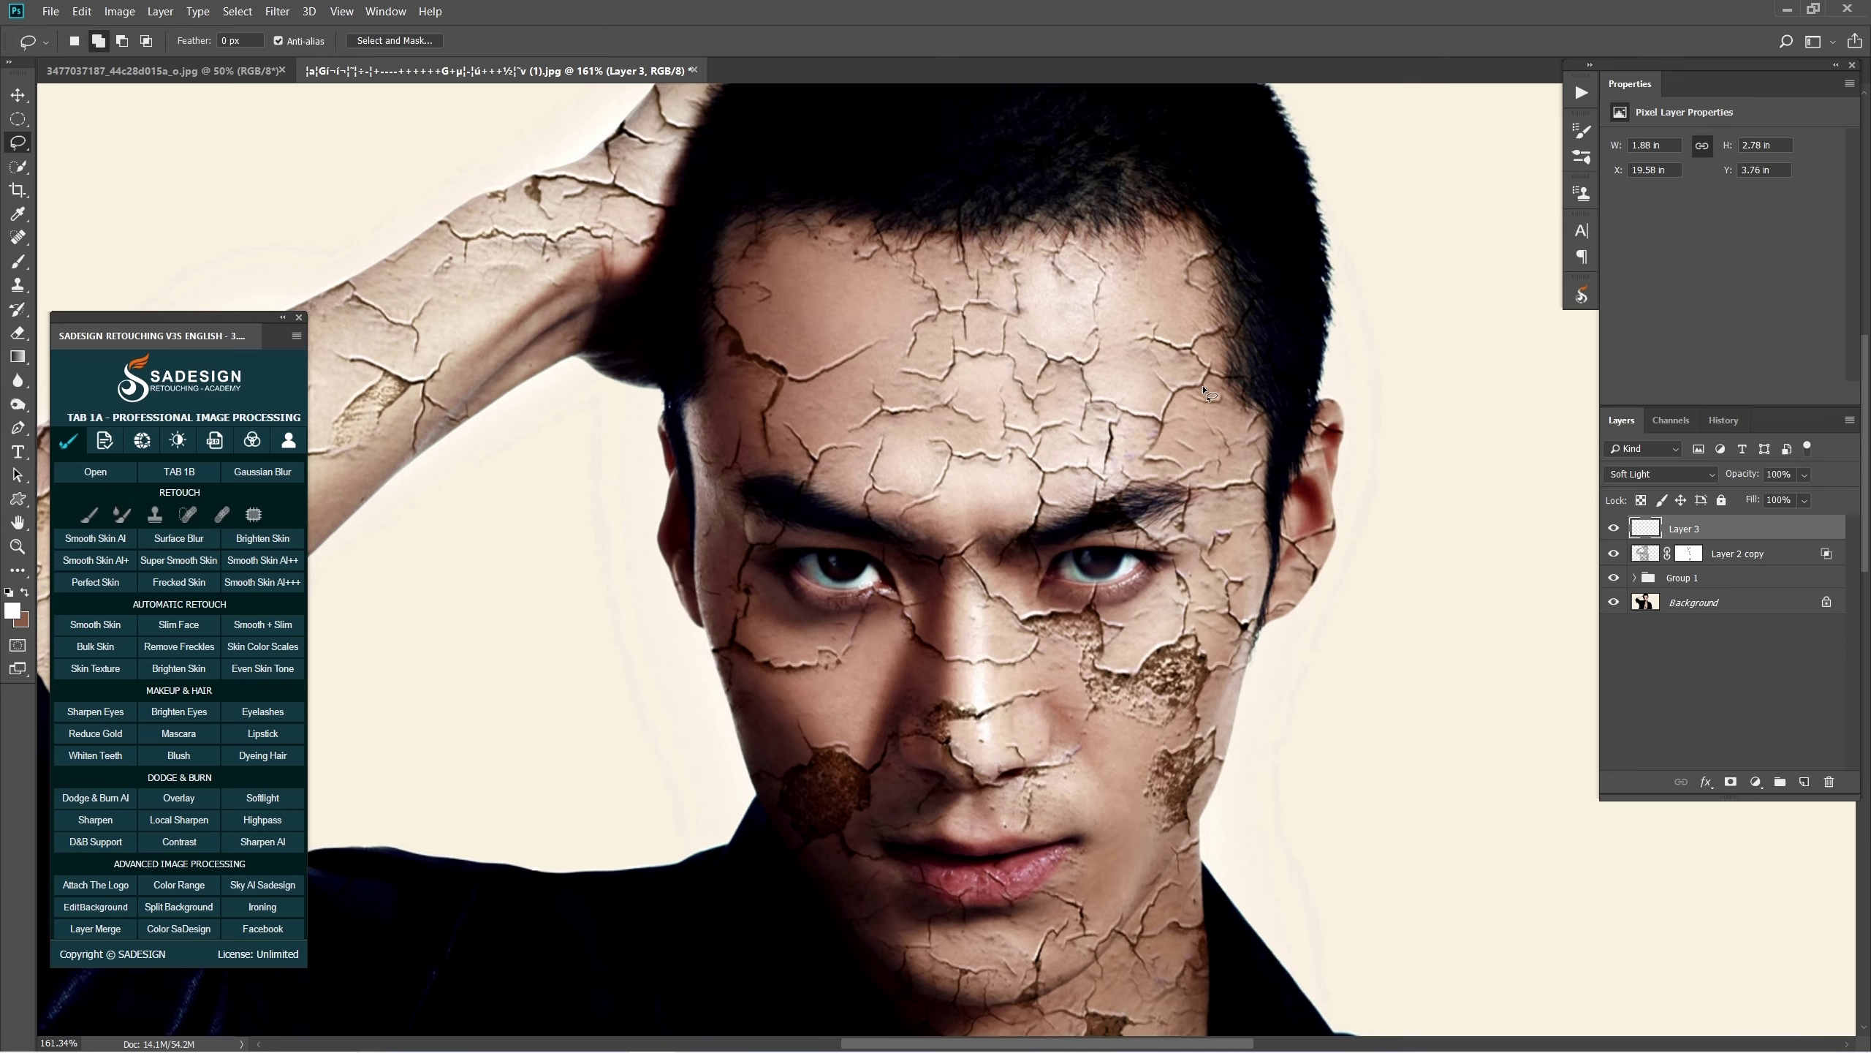
{"action": "mouse_move", "coordinate": [1208, 394]}
{"action": "left_mouse_down"}
{"action": "mouse_move", "coordinate": [1167, 424]}
{"action": "mouse_move", "coordinate": [1098, 406]}
{"action": "mouse_move", "coordinate": [1153, 264]}
{"action": "mouse_move", "coordinate": [1206, 380]}
{"action": "mouse_move", "coordinate": [1173, 407]}
{"action": "mouse_move", "coordinate": [1166, 374]}
{"action": "left_mouse_up"}
{"action": "key", "text": "b"}
{"action": "key", "text": "ctrl+d"}
{"action": "left_click", "coordinate": [1613, 528]}
{"action": "left_click", "coordinate": [1614, 528]}
Lasso the patch under the eye above the rough cheek area, brush it with white, and deselect it.
{"action": "key", "text": "l"}
{"action": "mouse_move", "coordinate": [1095, 582]}
{"action": "left_mouse_down"}
{"action": "mouse_move", "coordinate": [1109, 641]}
{"action": "mouse_move", "coordinate": [1181, 580]}
{"action": "mouse_move", "coordinate": [1089, 578]}
{"action": "mouse_move", "coordinate": [1164, 608]}
{"action": "left_mouse_up"}
{"action": "key", "text": "b"}
{"action": "key", "text": "ctrl+d"}
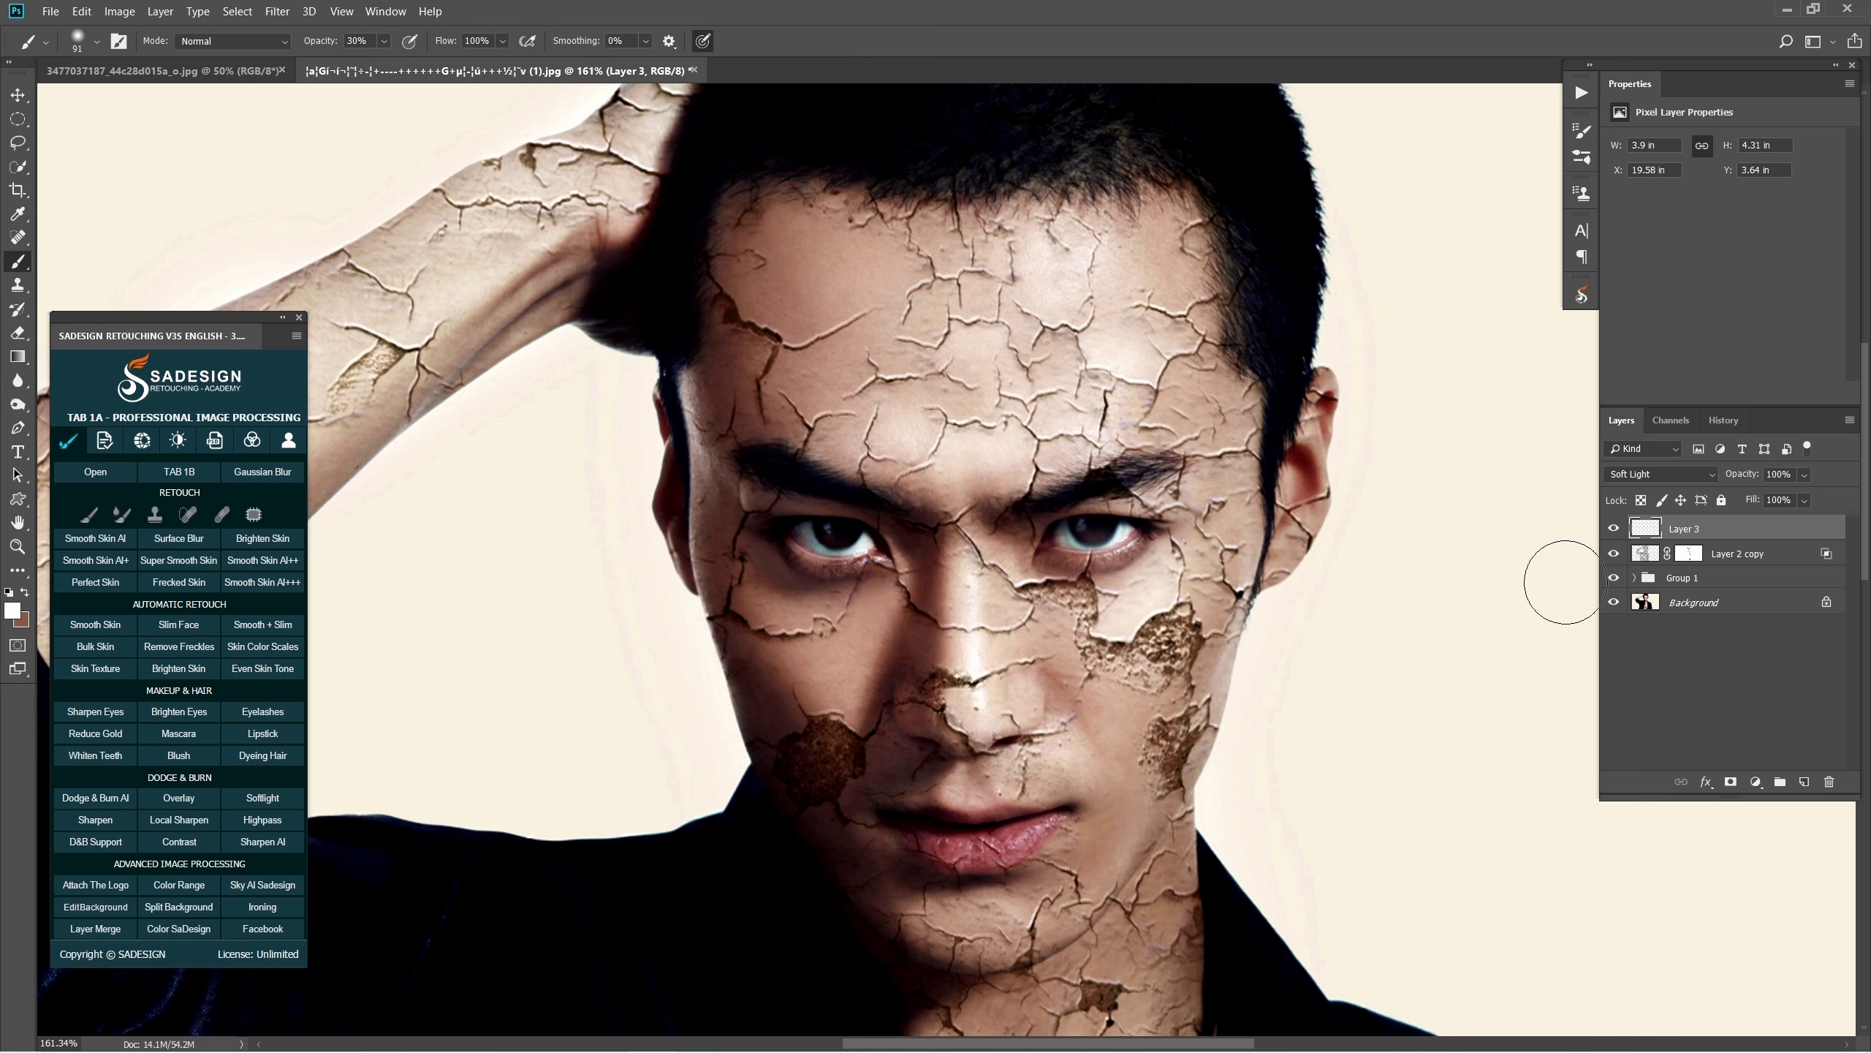
Lasso and lighten the crack-bordered patches on the nose bridge and around the nose tip with the white brush.
{"action": "key", "text": "l"}
{"action": "mouse_move", "coordinate": [935, 628]}
{"action": "left_mouse_down"}
{"action": "mouse_move", "coordinate": [1034, 609]}
{"action": "mouse_move", "coordinate": [959, 525]}
{"action": "mouse_move", "coordinate": [936, 625]}
{"action": "left_mouse_up"}
{"action": "key", "text": "b"}
{"action": "left_click_drag", "start_coordinate": [950, 567], "coordinate": [992, 590]}
{"action": "key", "text": "ctrl+d"}
{"action": "key", "text": "l"}
{"action": "mouse_move", "coordinate": [1041, 659]}
{"action": "left_mouse_down"}
{"action": "mouse_move", "coordinate": [1011, 665]}
{"action": "mouse_move", "coordinate": [969, 751]}
{"action": "mouse_move", "coordinate": [1041, 660]}
{"action": "left_mouse_up"}
{"action": "key", "text": "b"}
{"action": "left_click_drag", "start_coordinate": [950, 700], "coordinate": [1031, 729]}
{"action": "key", "text": "ctrl+d"}
Lasso a crack-bordered patch at the base of the neck, brush it lighter, and clear the selection.
{"action": "key", "text": "l"}
{"action": "scroll", "coordinate": [1032, 736], "scroll_direction": "down", "scroll_amount": 1}
{"action": "left_click_drag", "start_coordinate": [1031, 833], "coordinate": [1033, 519]}
{"action": "mouse_move", "coordinate": [1035, 763]}
{"action": "left_mouse_down"}
{"action": "mouse_move", "coordinate": [1039, 812]}
{"action": "mouse_move", "coordinate": [1087, 875]}
{"action": "mouse_move", "coordinate": [1155, 894]}
{"action": "mouse_move", "coordinate": [1138, 711]}
{"action": "left_mouse_up"}
{"action": "key", "text": "b"}
{"action": "left_click_drag", "start_coordinate": [1057, 800], "coordinate": [1116, 832]}
{"action": "key", "text": "ctrl+d"}
Outline a crack-bordered patch on the chest below the necklace and lighten it with white on Layer 3.
{"action": "scroll", "coordinate": [1031, 885], "scroll_direction": "down", "scroll_amount": 1}
{"action": "left_click_drag", "start_coordinate": [1028, 987], "coordinate": [1011, 704]}
{"action": "key", "text": "l"}
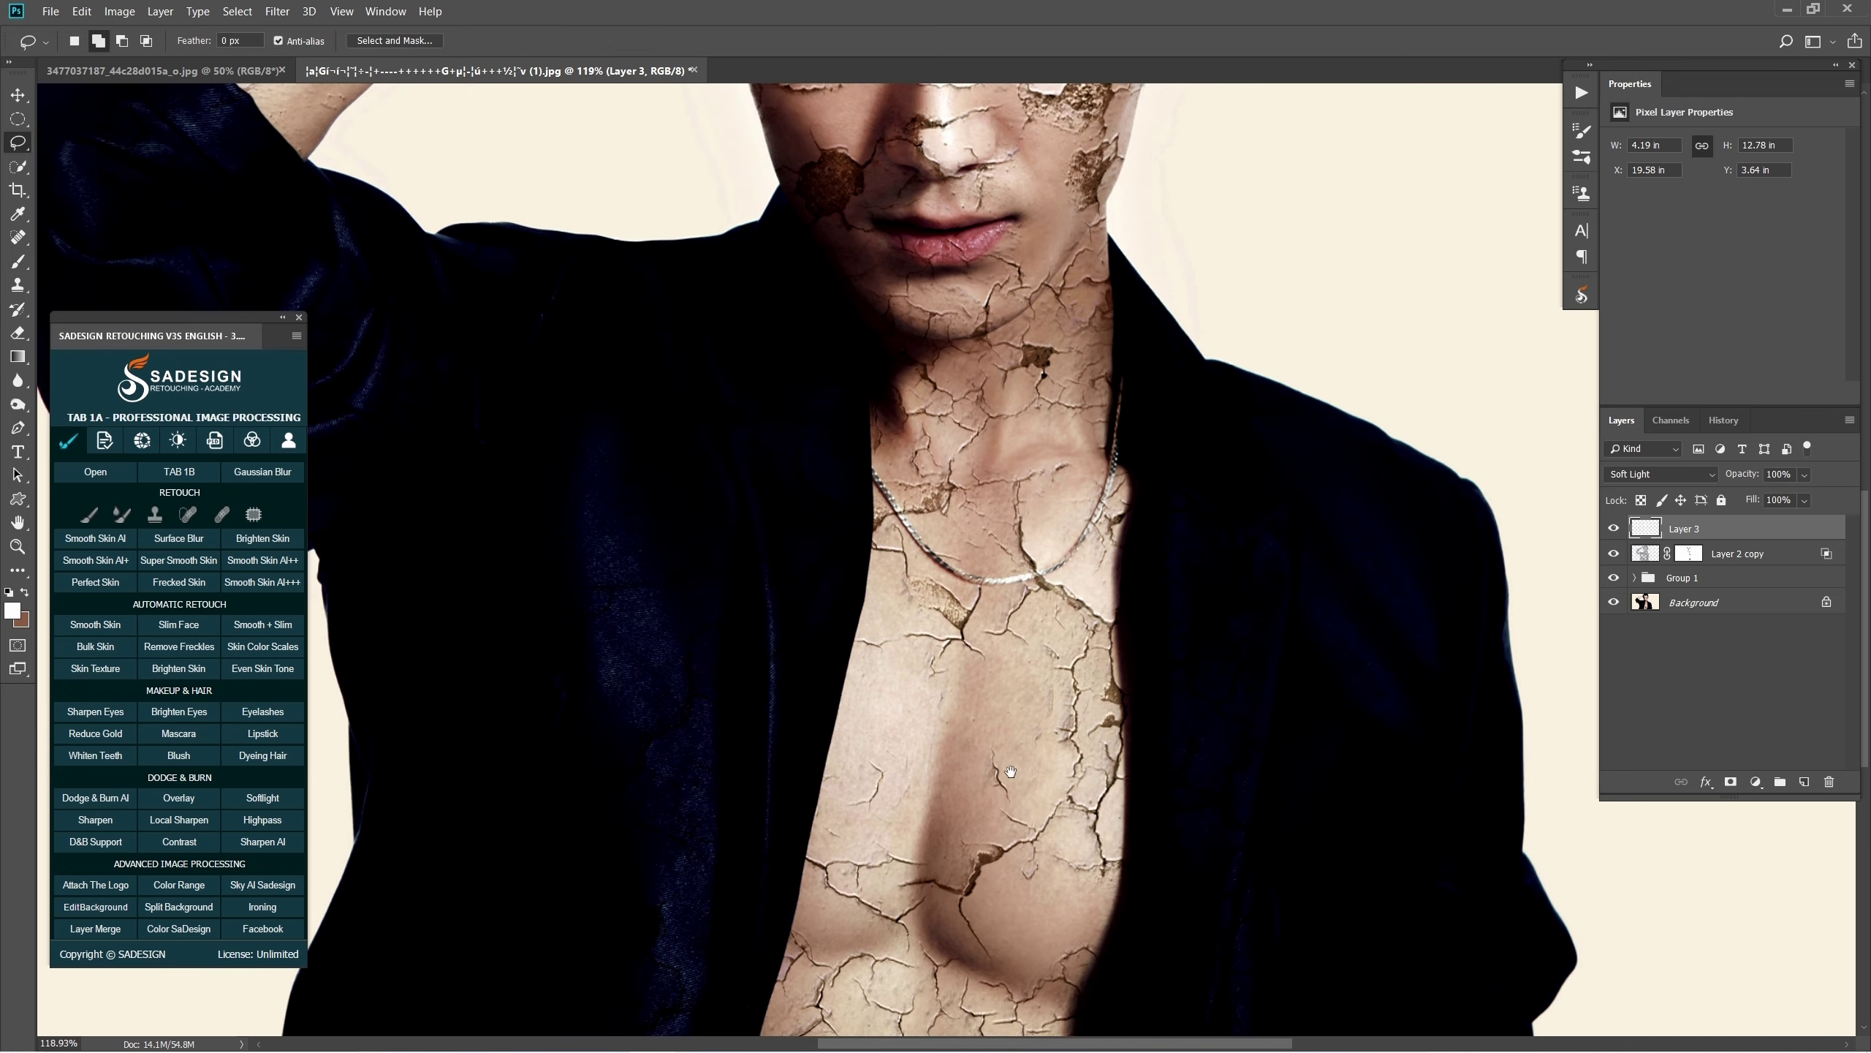
{"action": "left_click_drag", "start_coordinate": [1011, 771], "coordinate": [1041, 604]}
{"action": "mouse_move", "coordinate": [1084, 655]}
{"action": "left_mouse_down"}
{"action": "mouse_move", "coordinate": [987, 724]}
{"action": "mouse_move", "coordinate": [936, 606]}
{"action": "mouse_move", "coordinate": [1075, 664]}
{"action": "left_mouse_up"}
{"action": "key", "text": "b"}
{"action": "mouse_move", "coordinate": [1057, 674]}
{"action": "left_mouse_down"}
{"action": "mouse_move", "coordinate": [978, 714]}
{"action": "mouse_move", "coordinate": [1050, 741]}
{"action": "left_mouse_up"}
{"action": "key", "text": "ctrl+d"}
Lasso the lower chest patch beside the jacket edge and brush highlights there and on the skin patch below the chest.
{"action": "key", "text": "l"}
{"action": "mouse_move", "coordinate": [1091, 640]}
{"action": "left_mouse_down"}
{"action": "mouse_move", "coordinate": [992, 738]}
{"action": "mouse_move", "coordinate": [1195, 606]}
{"action": "left_mouse_up"}
{"action": "key", "text": "b"}
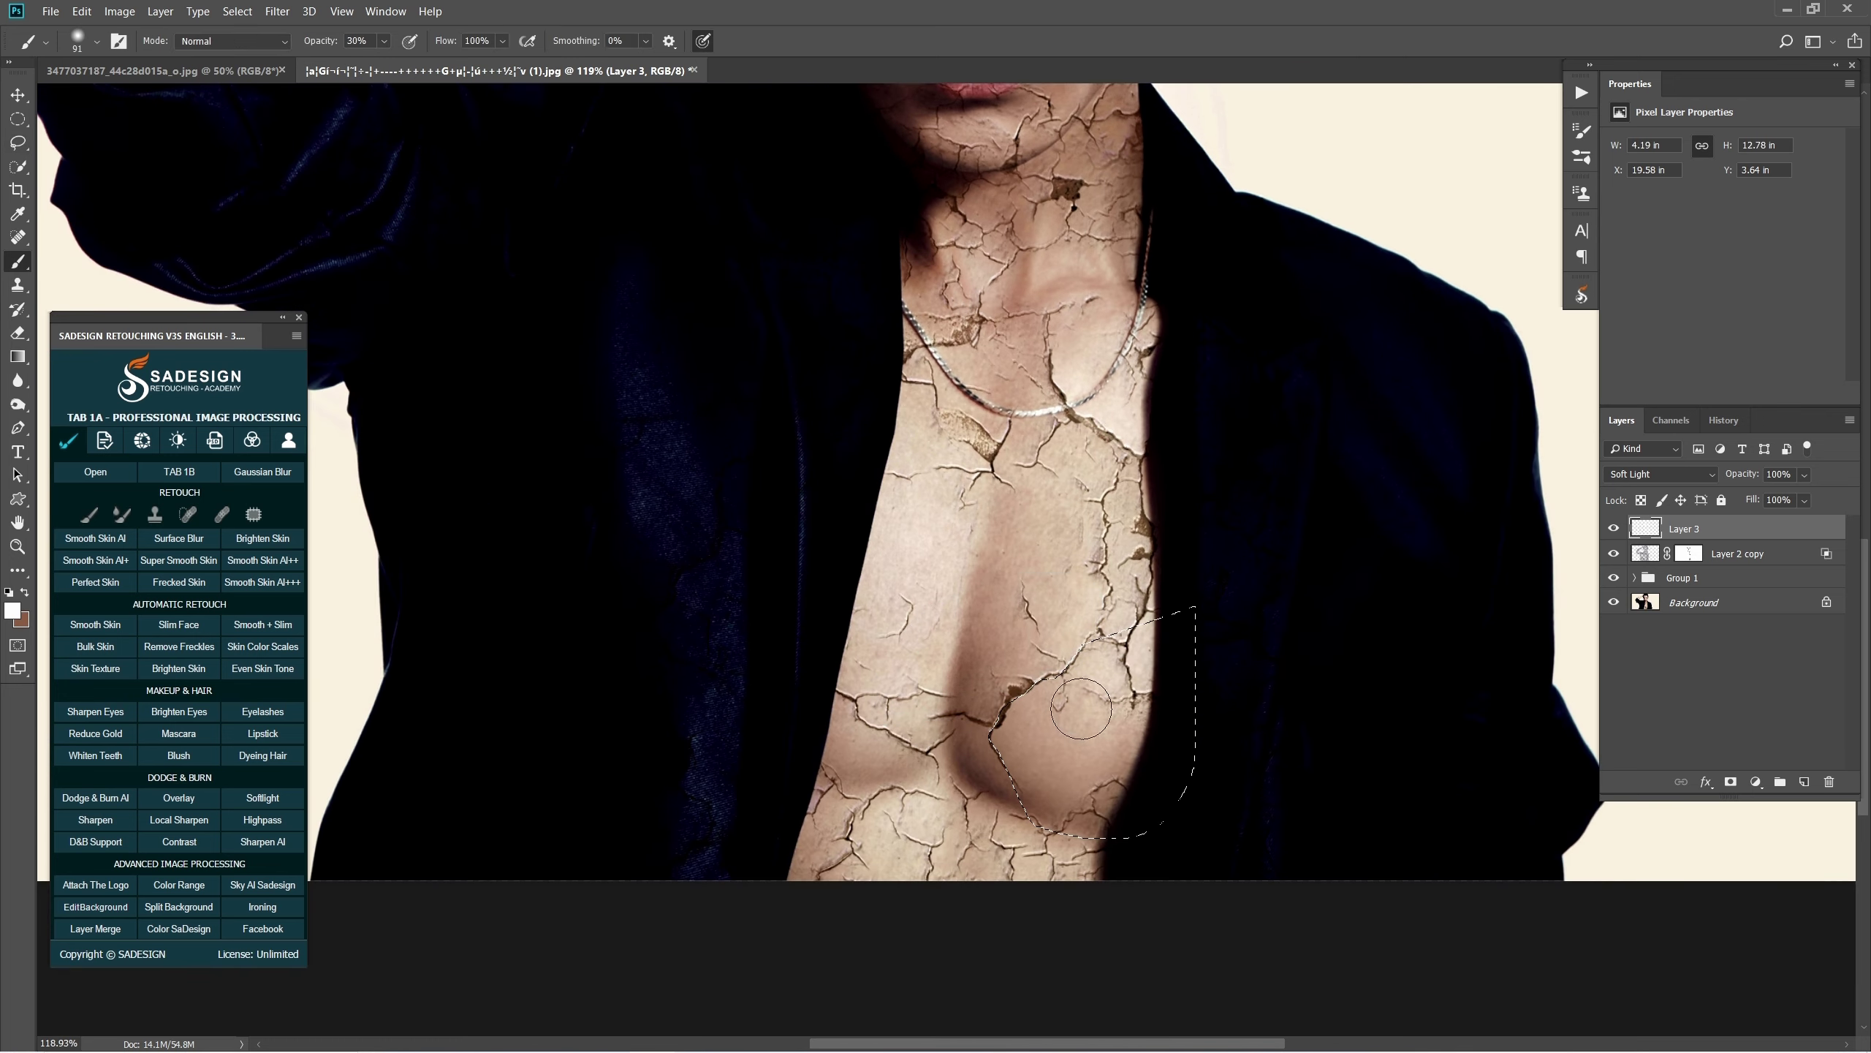
{"action": "mouse_move", "coordinate": [1081, 708]}
{"action": "left_mouse_down"}
{"action": "mouse_move", "coordinate": [1049, 760]}
{"action": "mouse_move", "coordinate": [1080, 759]}
{"action": "mouse_move", "coordinate": [881, 794]}
{"action": "mouse_move", "coordinate": [951, 858]}
{"action": "left_mouse_up"}
{"action": "key", "text": "ctrl+d"}
{"action": "key", "text": "e"}
{"action": "key", "text": "l"}
{"action": "key", "text": "b"}
{"action": "left_click", "coordinate": [916, 836]}
Compare the highlights with Layer 3 on and off, and lower the layer's opacity to 65%.
{"action": "left_click_drag", "start_coordinate": [1180, 185], "coordinate": [1105, 596]}
{"action": "left_click_drag", "start_coordinate": [1114, 596], "coordinate": [1098, 596]}
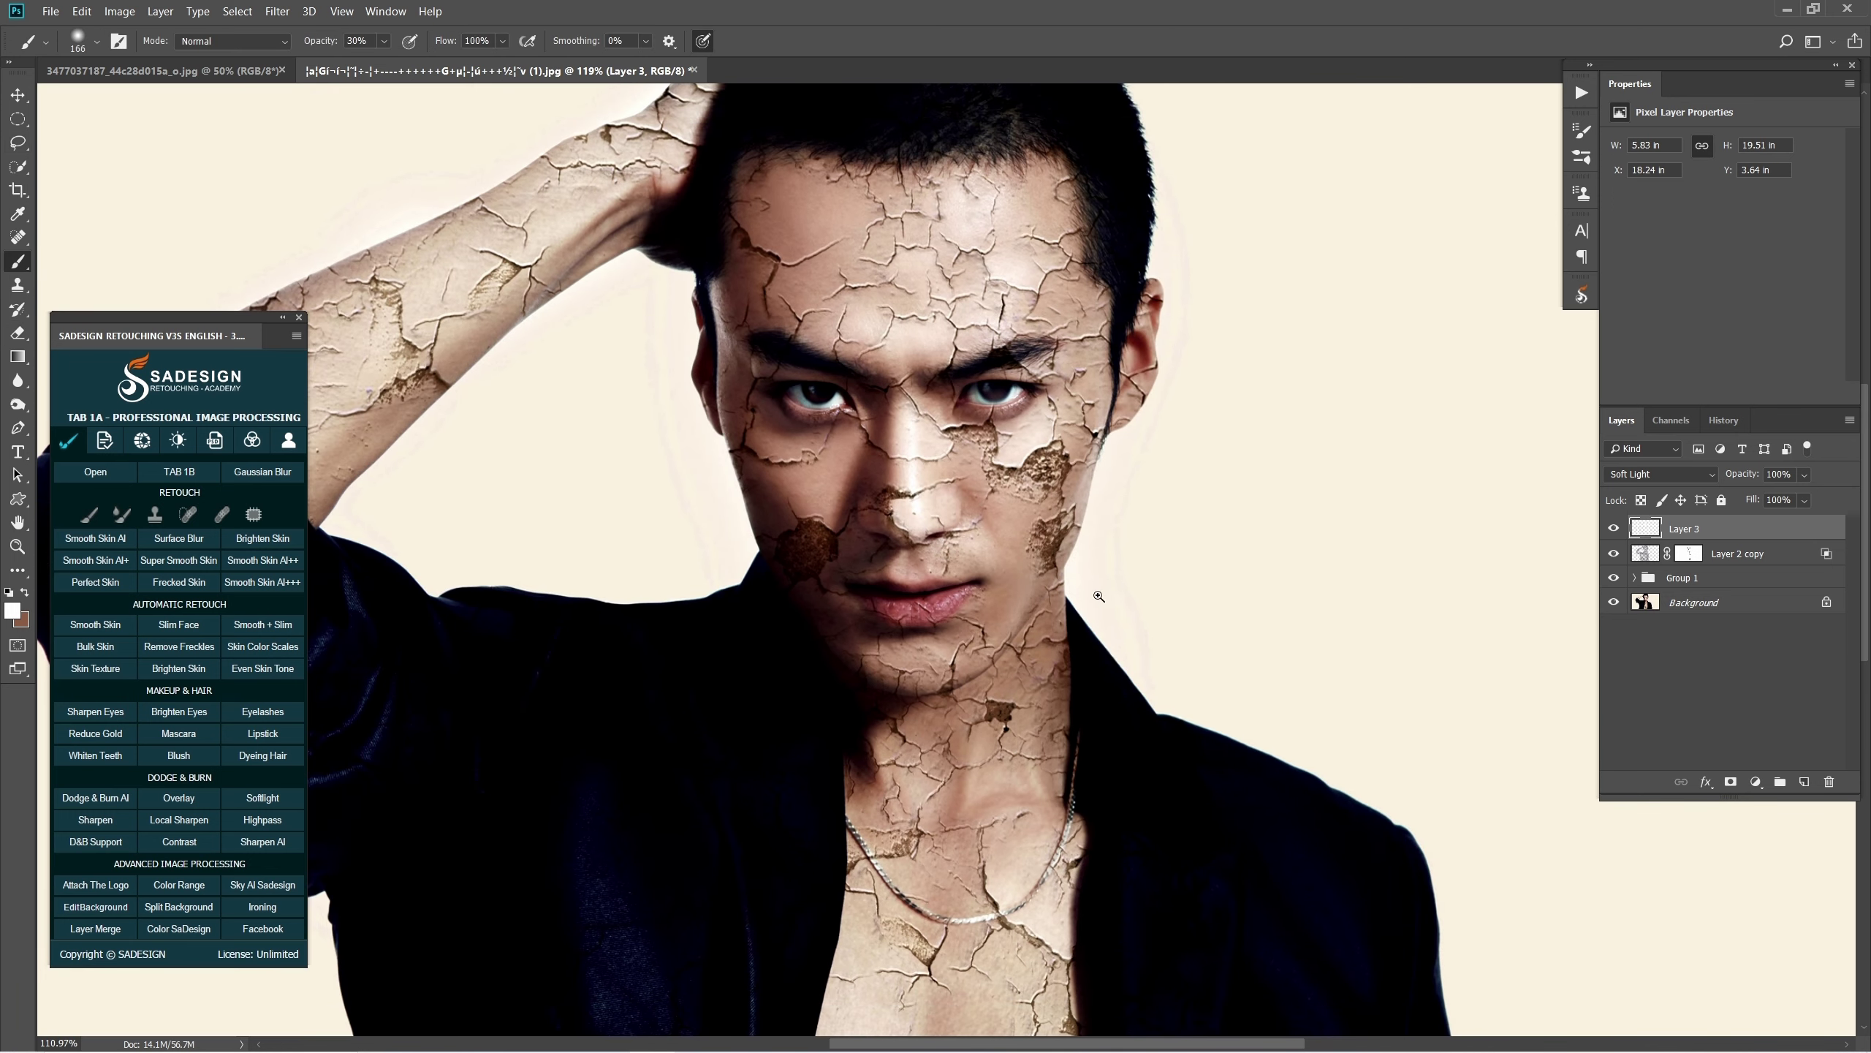
{"action": "left_click", "coordinate": [1613, 530]}
{"action": "left_click", "coordinate": [1613, 531]}
{"action": "left_click", "coordinate": [1614, 531]}
{"action": "left_click", "coordinate": [1614, 531]}
{"action": "left_click_drag", "start_coordinate": [1791, 500], "coordinate": [1788, 498]}
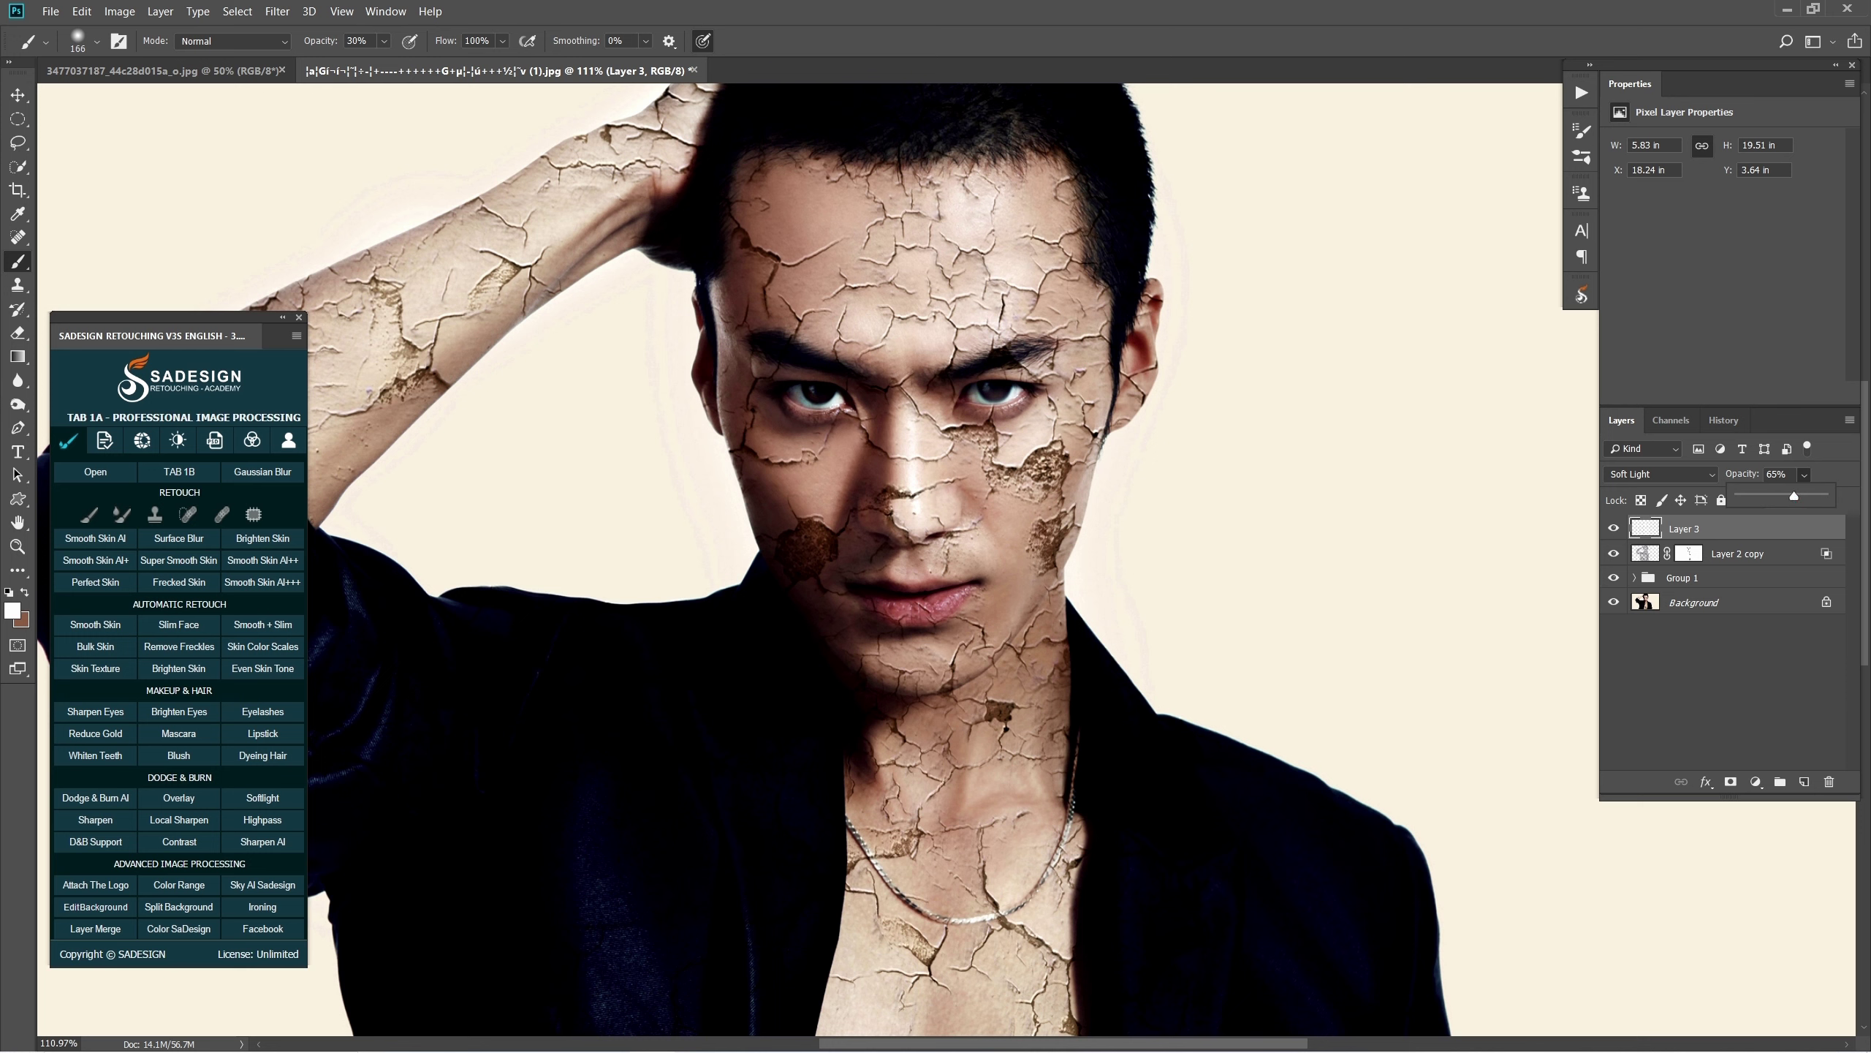
{"action": "key", "text": "Return"}
Add a new Soft Light layer above Layer 3 and set the foreground color to black (000000).
{"action": "left_click", "coordinate": [1803, 783]}
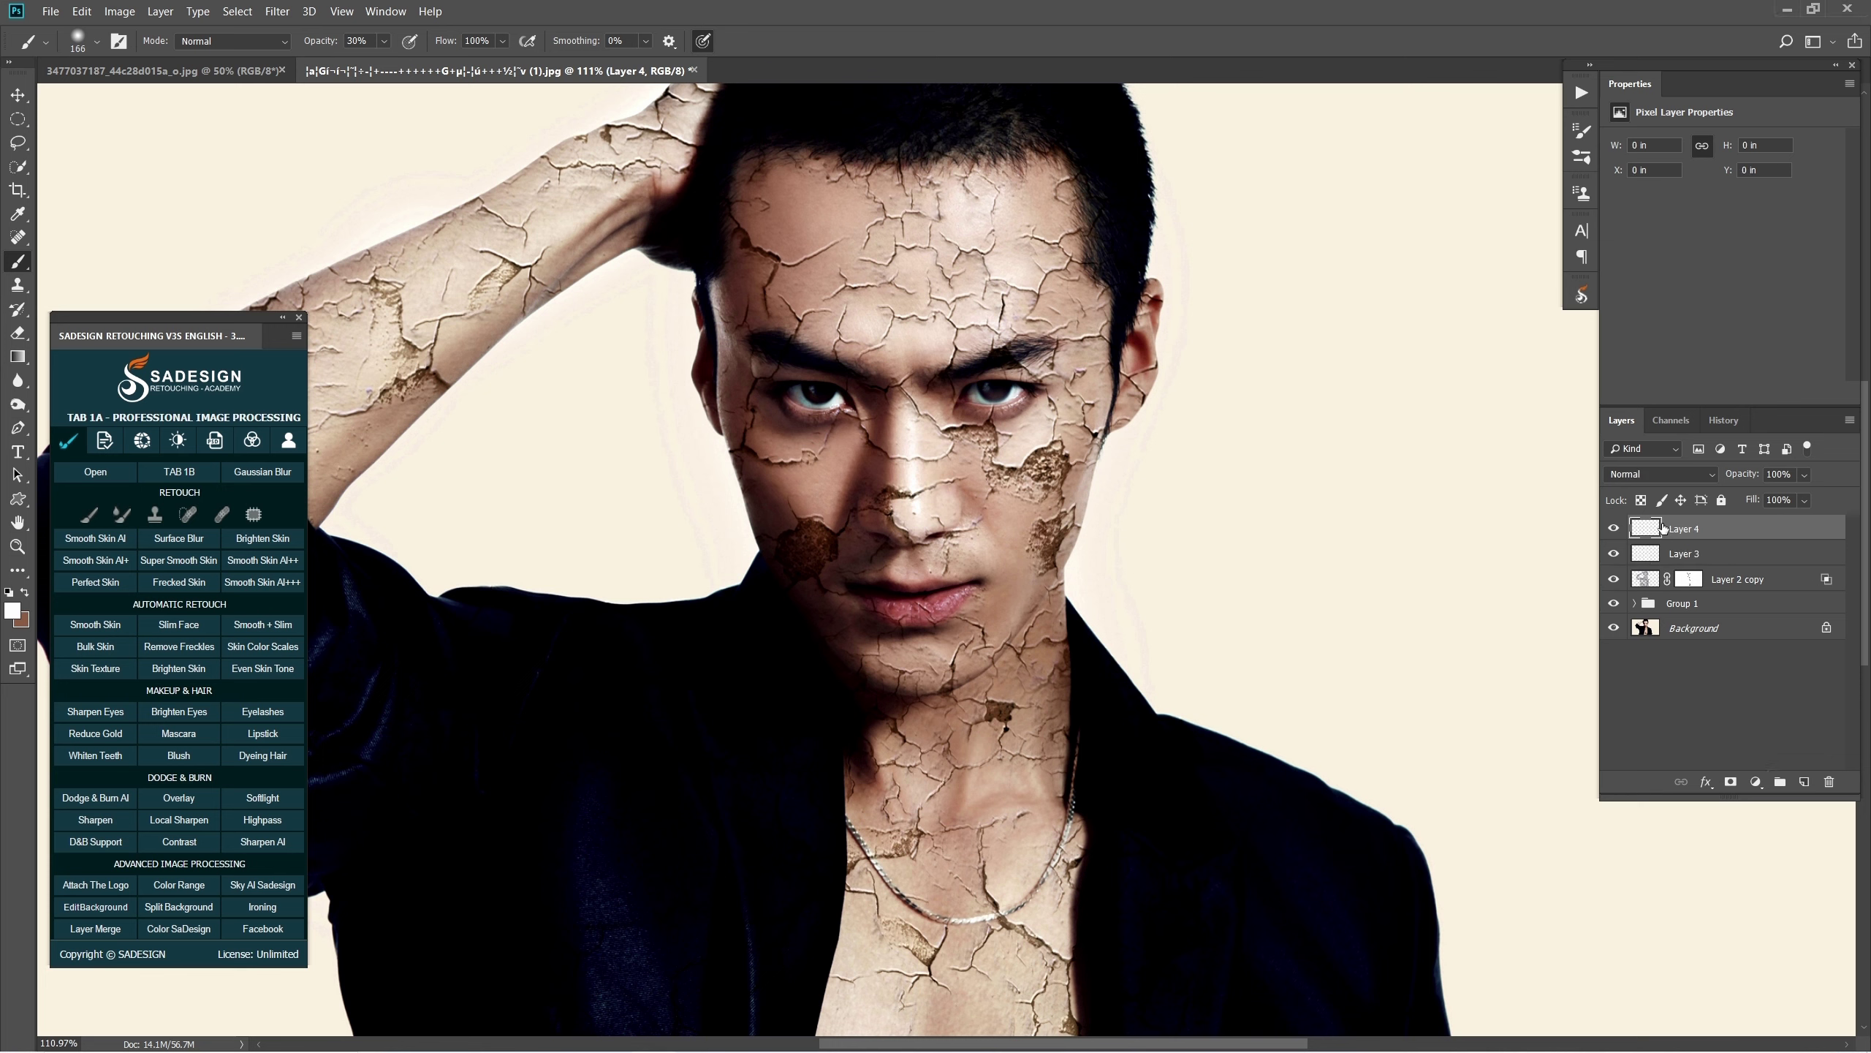
{"action": "left_click", "coordinate": [1658, 475]}
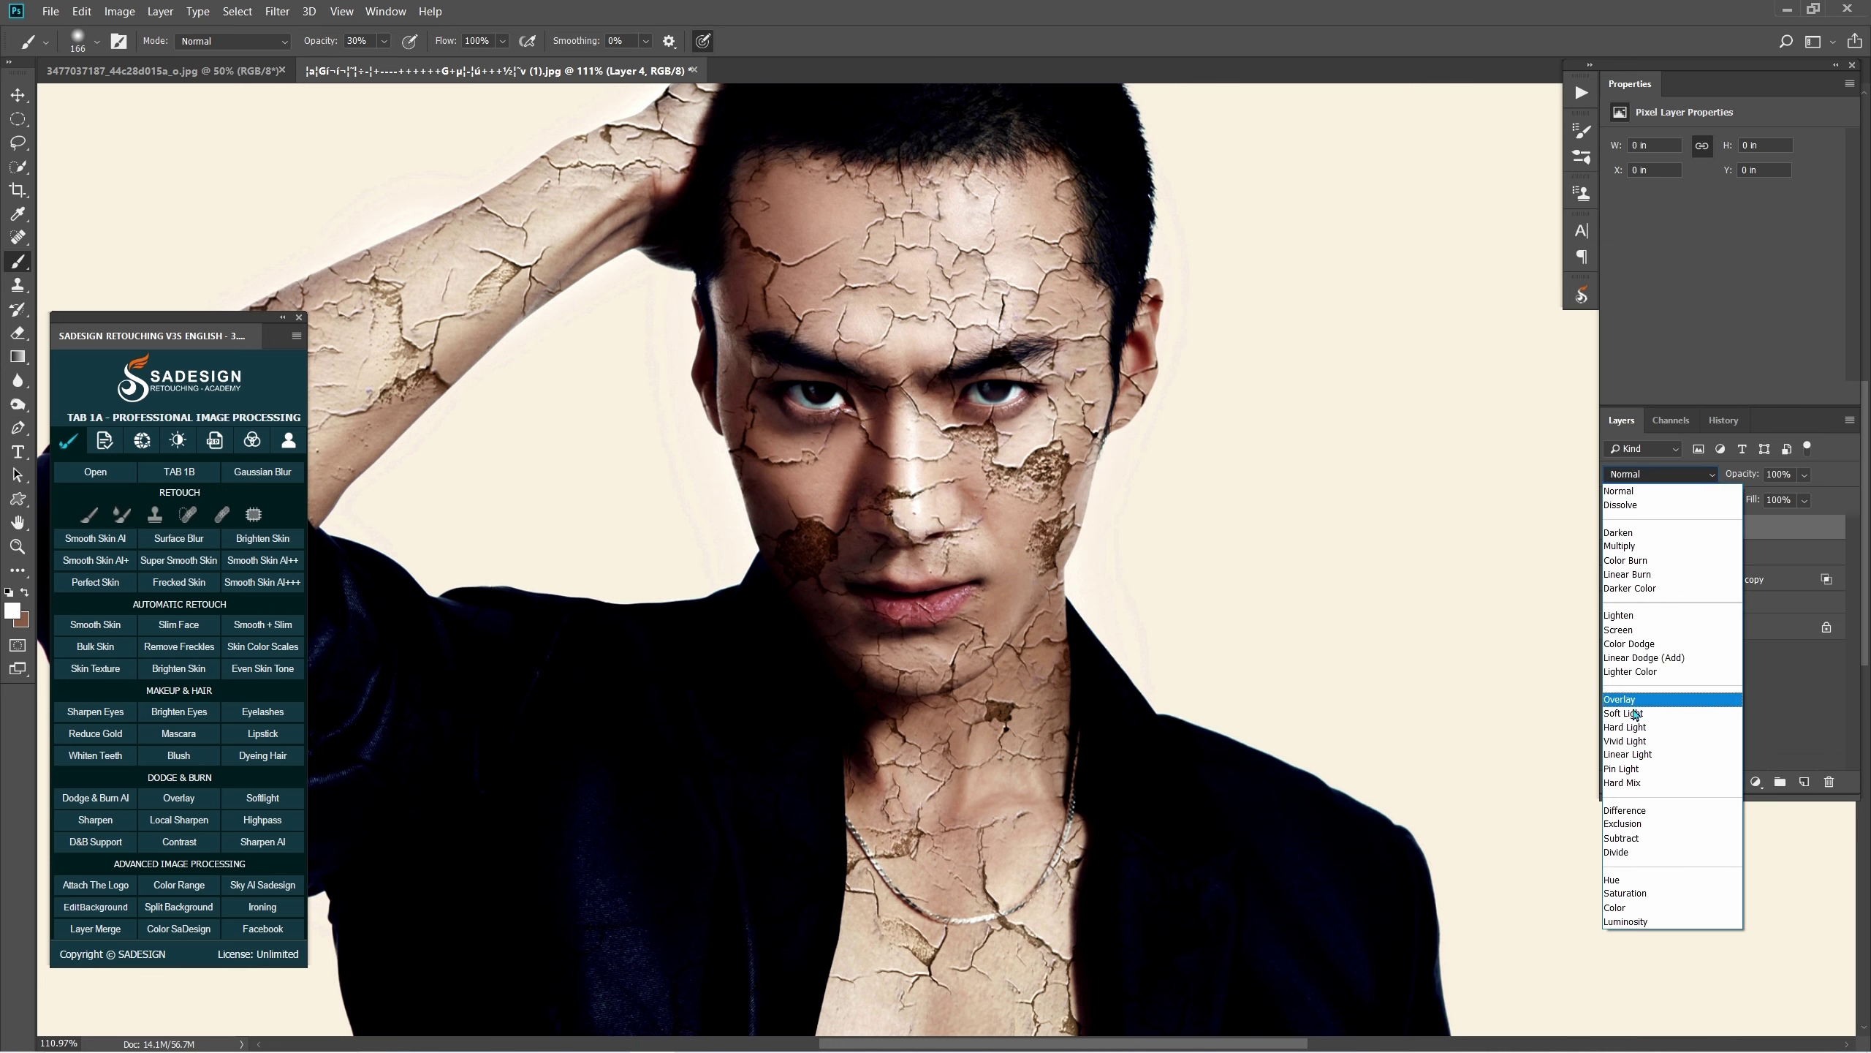
{"action": "left_click", "coordinate": [1657, 712]}
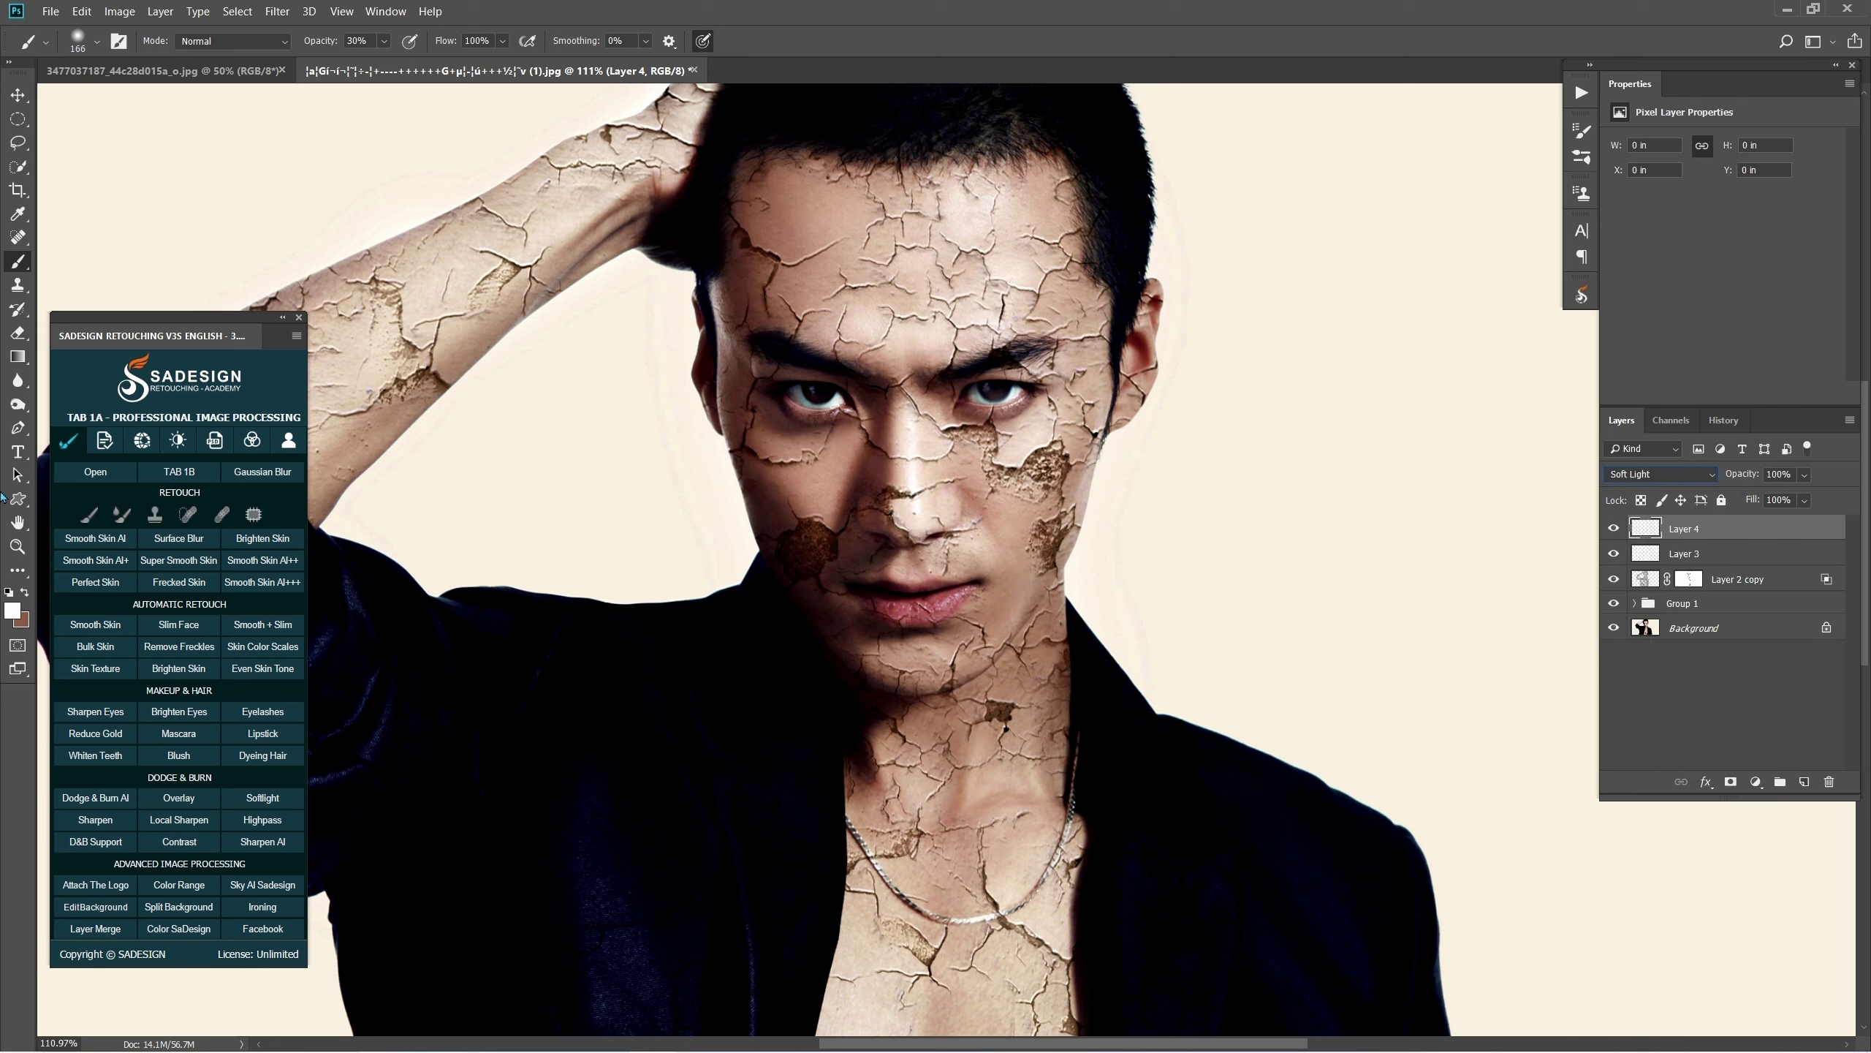
{"action": "right_click", "coordinate": [27, 269]}
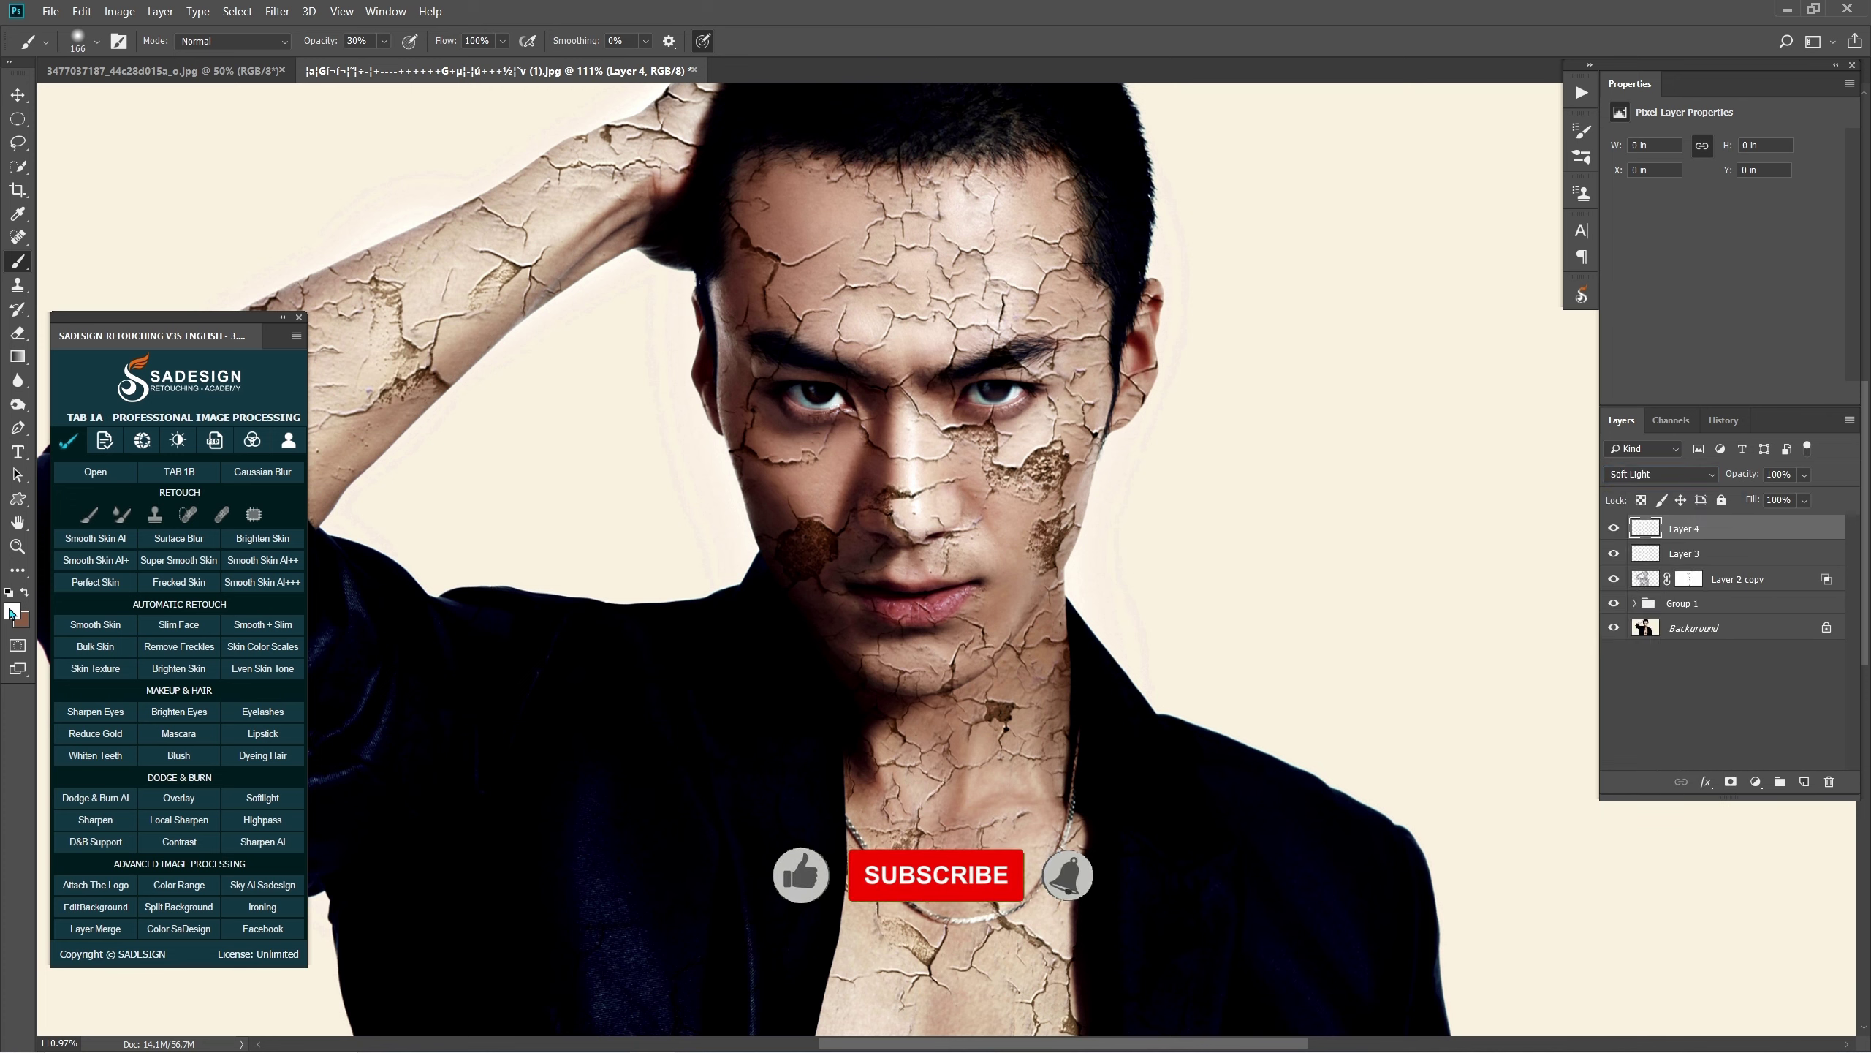
{"action": "left_click", "coordinate": [12, 611]}
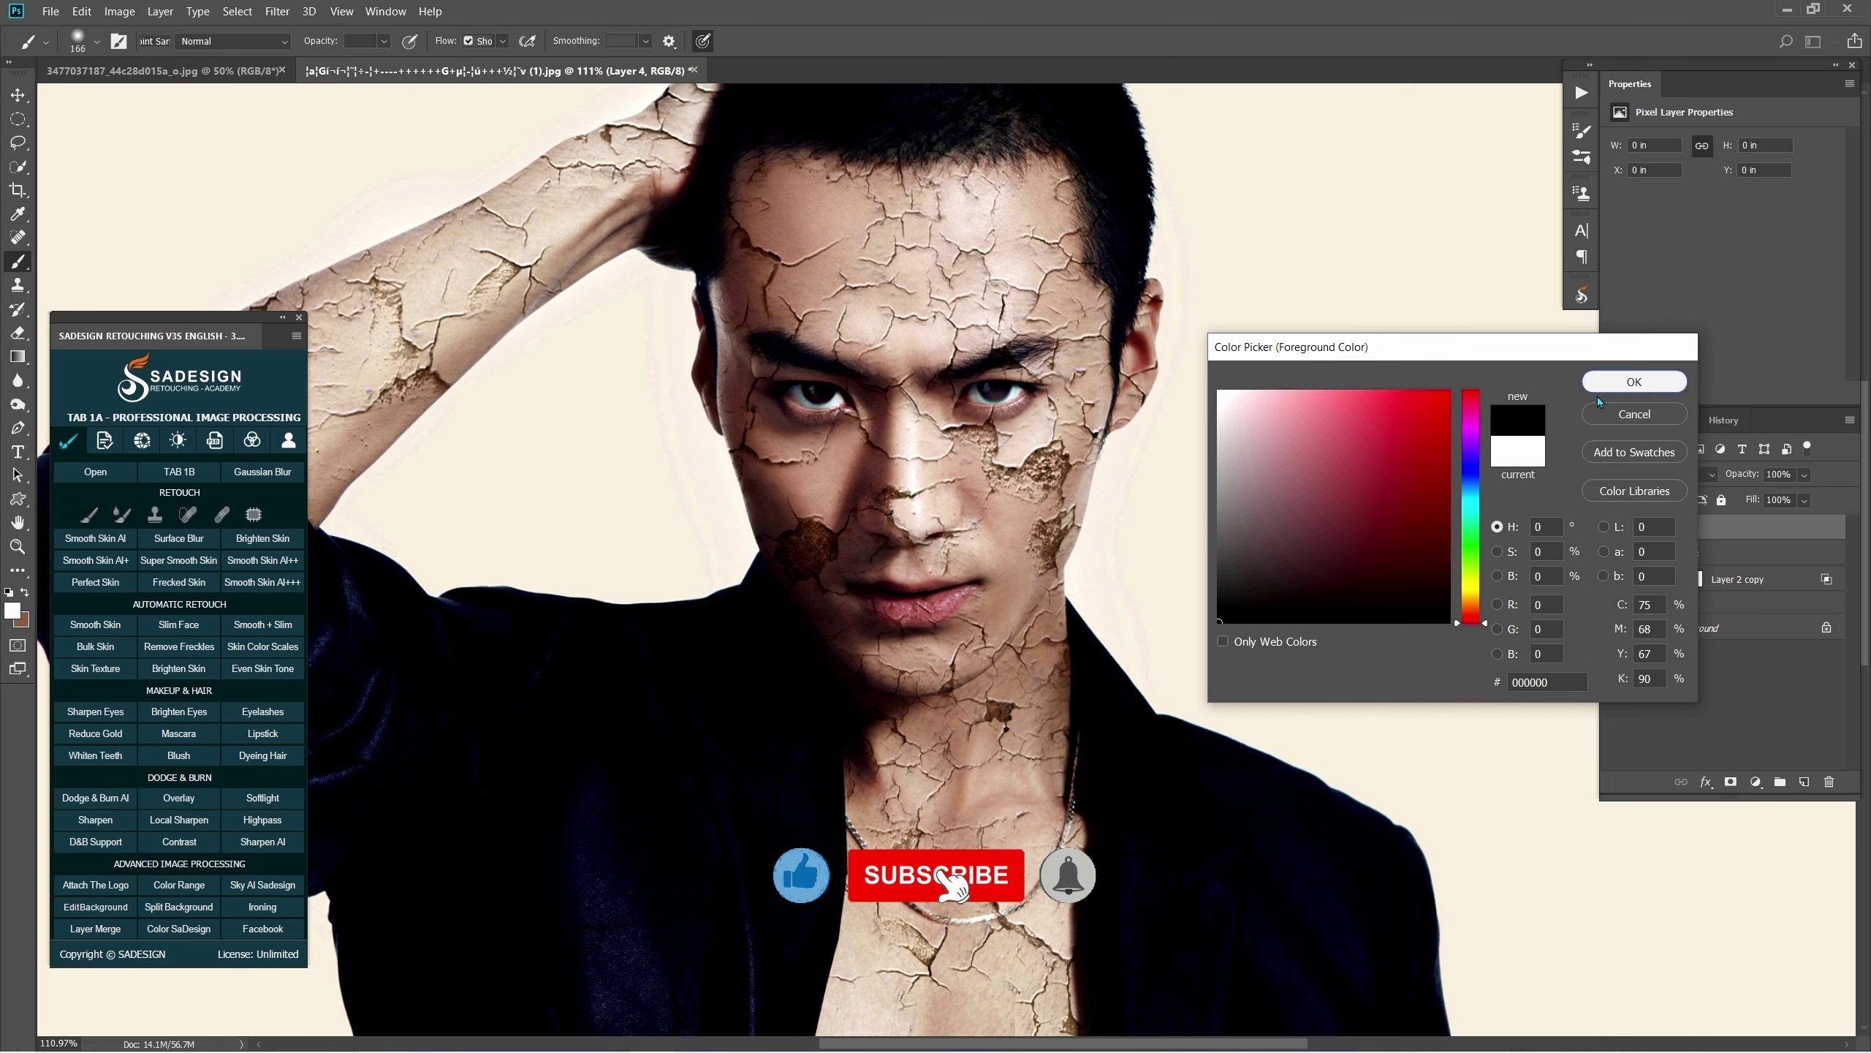
{"action": "left_click", "coordinate": [1634, 380]}
Lasso the cheek edge below the ear and paint a soft black shadow there on Layer 4 with a smaller brush at 30% opacity.
{"action": "scroll", "coordinate": [1046, 413], "scroll_direction": "up", "scroll_amount": 5}
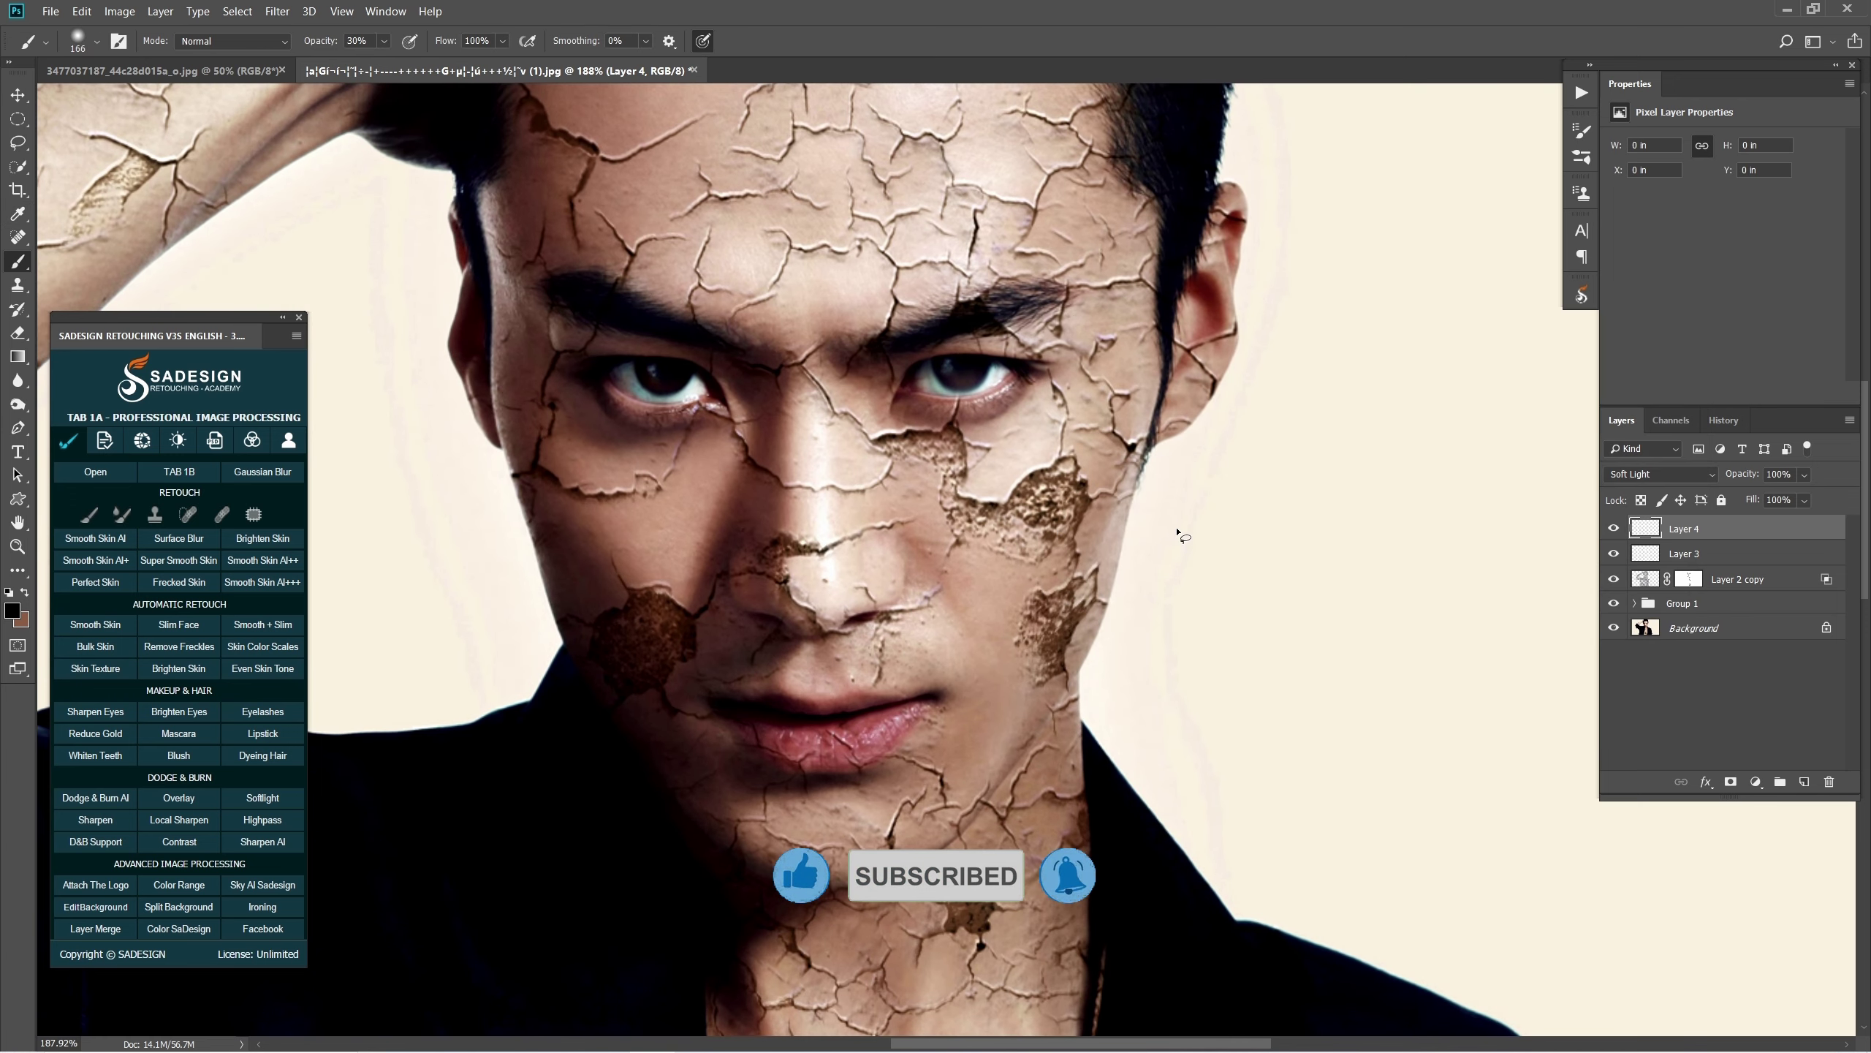
{"action": "key", "text": "l"}
{"action": "mouse_move", "coordinate": [1164, 462]}
{"action": "left_mouse_down"}
{"action": "mouse_move", "coordinate": [1076, 520]}
{"action": "mouse_move", "coordinate": [1072, 580]}
{"action": "mouse_move", "coordinate": [1094, 567]}
{"action": "mouse_move", "coordinate": [1097, 598]}
{"action": "mouse_move", "coordinate": [1067, 648]}
{"action": "mouse_move", "coordinate": [1073, 697]}
{"action": "mouse_move", "coordinate": [1302, 640]}
{"action": "mouse_move", "coordinate": [1372, 501]}
{"action": "left_mouse_up"}
{"action": "key", "text": "b"}
{"action": "left_click_drag", "start_coordinate": [1135, 541], "coordinate": [1142, 662]}
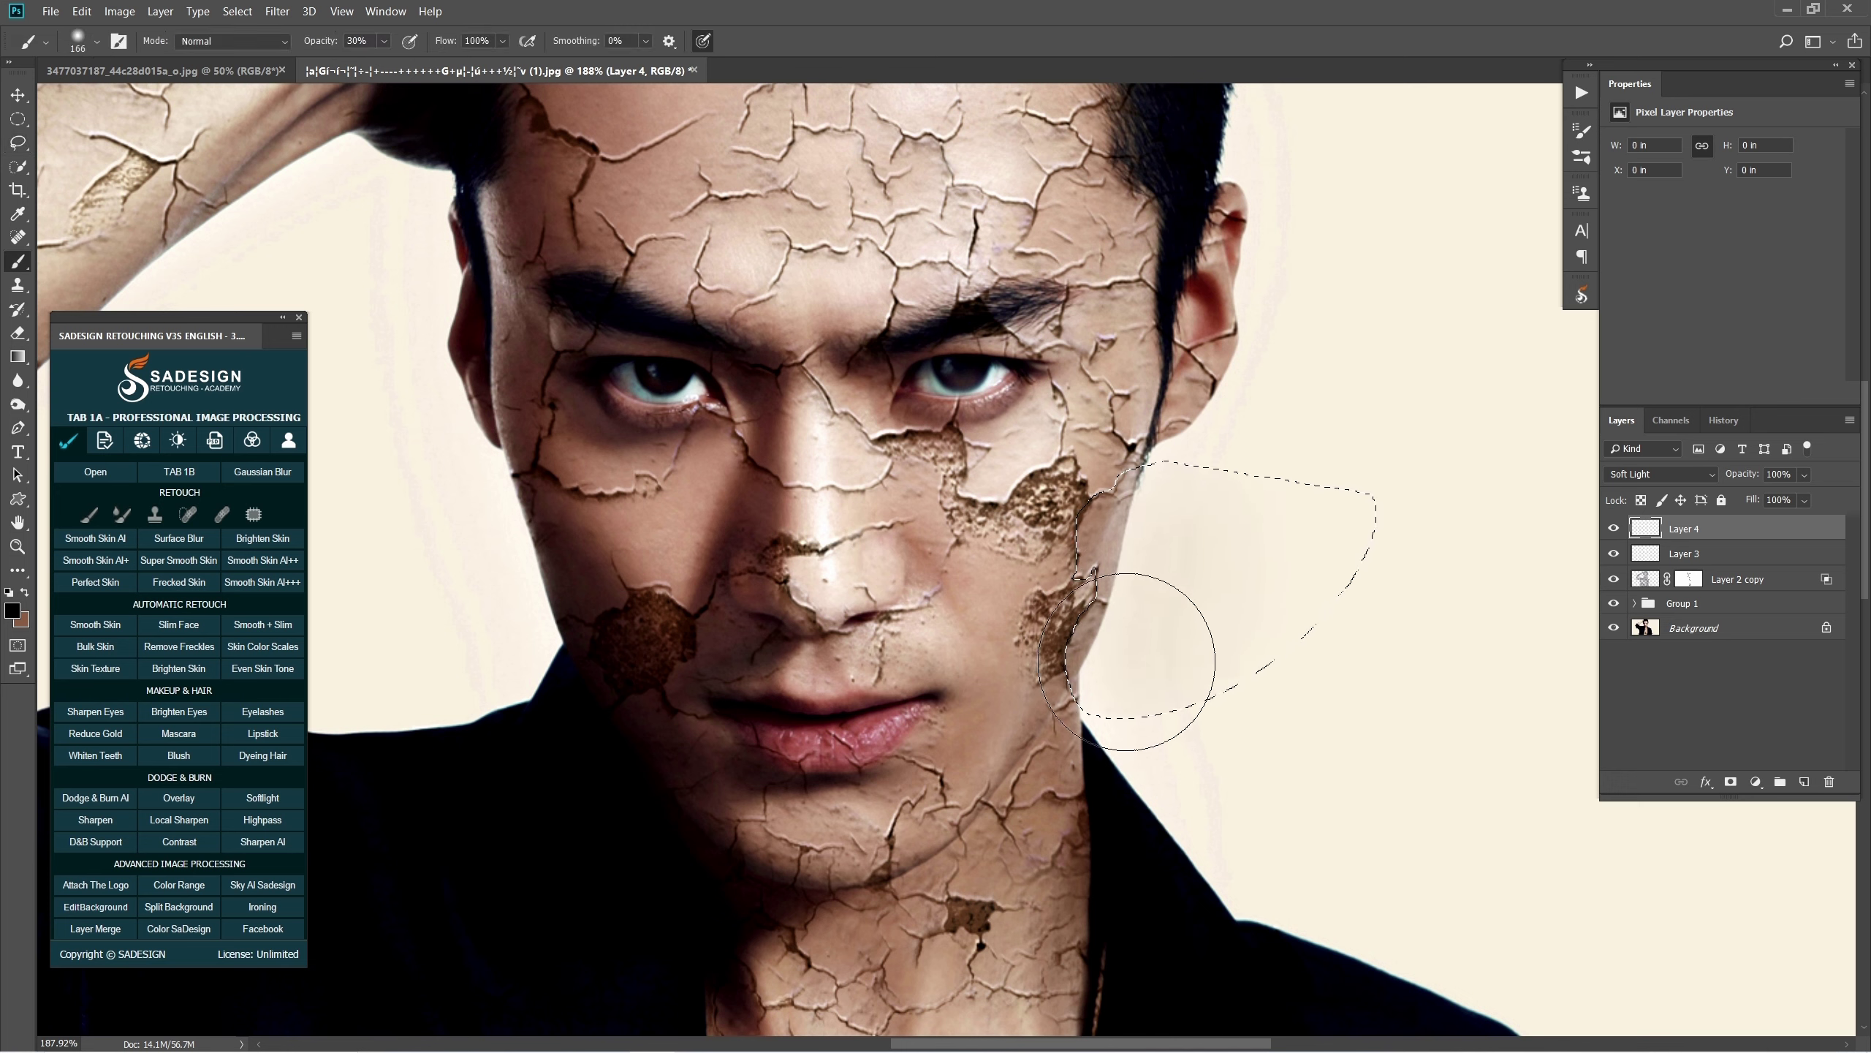
{"action": "key", "text": "ctrl+z"}
{"action": "left_click_drag", "start_coordinate": [1242, 541], "coordinate": [1124, 543]}
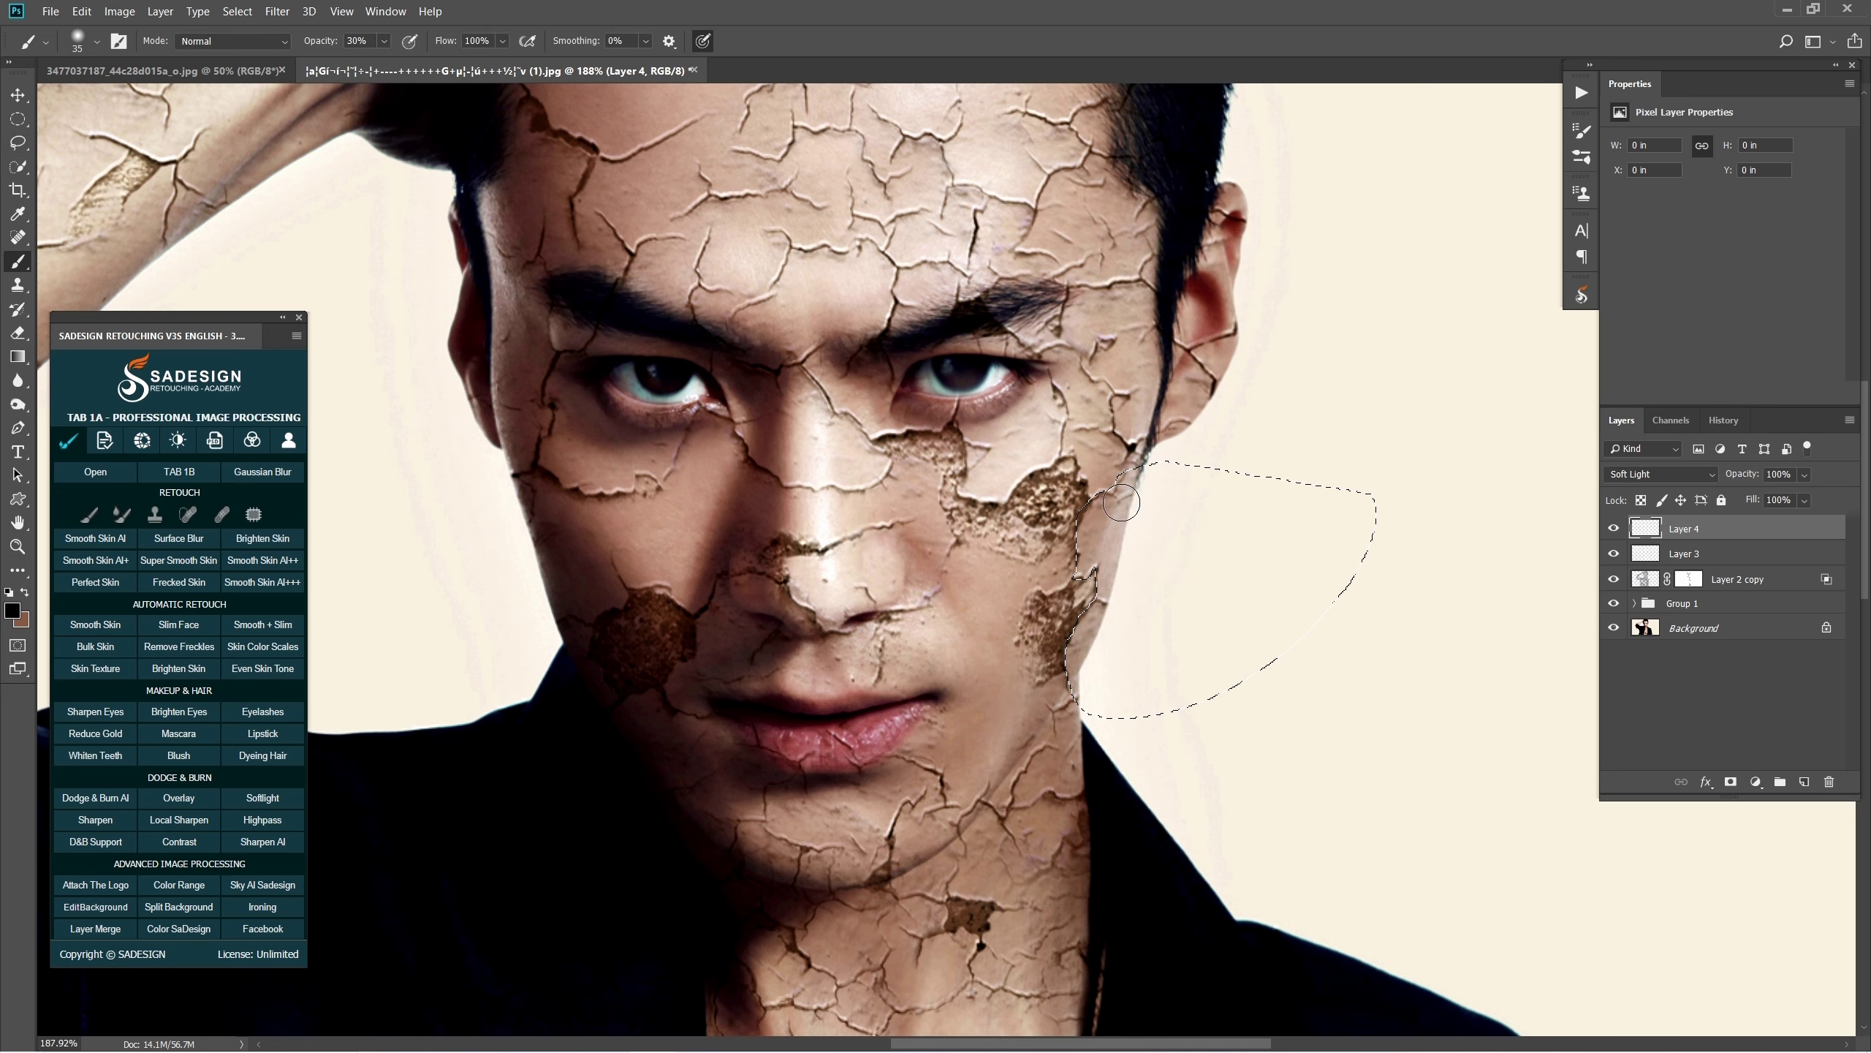
{"action": "right_click", "coordinate": [1123, 475], "text": "alt"}
{"action": "mouse_move", "coordinate": [1123, 479]}
{"action": "left_mouse_down"}
{"action": "mouse_move", "coordinate": [1089, 556]}
{"action": "mouse_move", "coordinate": [1105, 546]}
{"action": "mouse_move", "coordinate": [1077, 670]}
{"action": "mouse_move", "coordinate": [1062, 659]}
{"action": "left_mouse_up"}
{"action": "key", "text": "ctrl+d"}
Brush shadow beside the nose and mouth, and lasso another patch along the cheek edge for shading.
{"action": "left_click_drag", "start_coordinate": [926, 565], "coordinate": [898, 751]}
{"action": "key", "text": "l"}
{"action": "mouse_move", "coordinate": [1133, 522]}
{"action": "left_mouse_down"}
{"action": "mouse_move", "coordinate": [1097, 626]}
{"action": "mouse_move", "coordinate": [1067, 525]}
{"action": "mouse_move", "coordinate": [1120, 641]}
{"action": "left_mouse_up"}
{"action": "key", "text": "b"}
{"action": "key", "text": "ctrl+d"}
Shade the cheek and neck, and lasso the crack-bordered jaw area beneath the mouth to darken it with the brush.
{"action": "scroll", "coordinate": [1108, 637], "scroll_direction": "down", "scroll_amount": 2}
{"action": "left_click_drag", "start_coordinate": [1054, 759], "coordinate": [1013, 511]}
{"action": "key", "text": "l"}
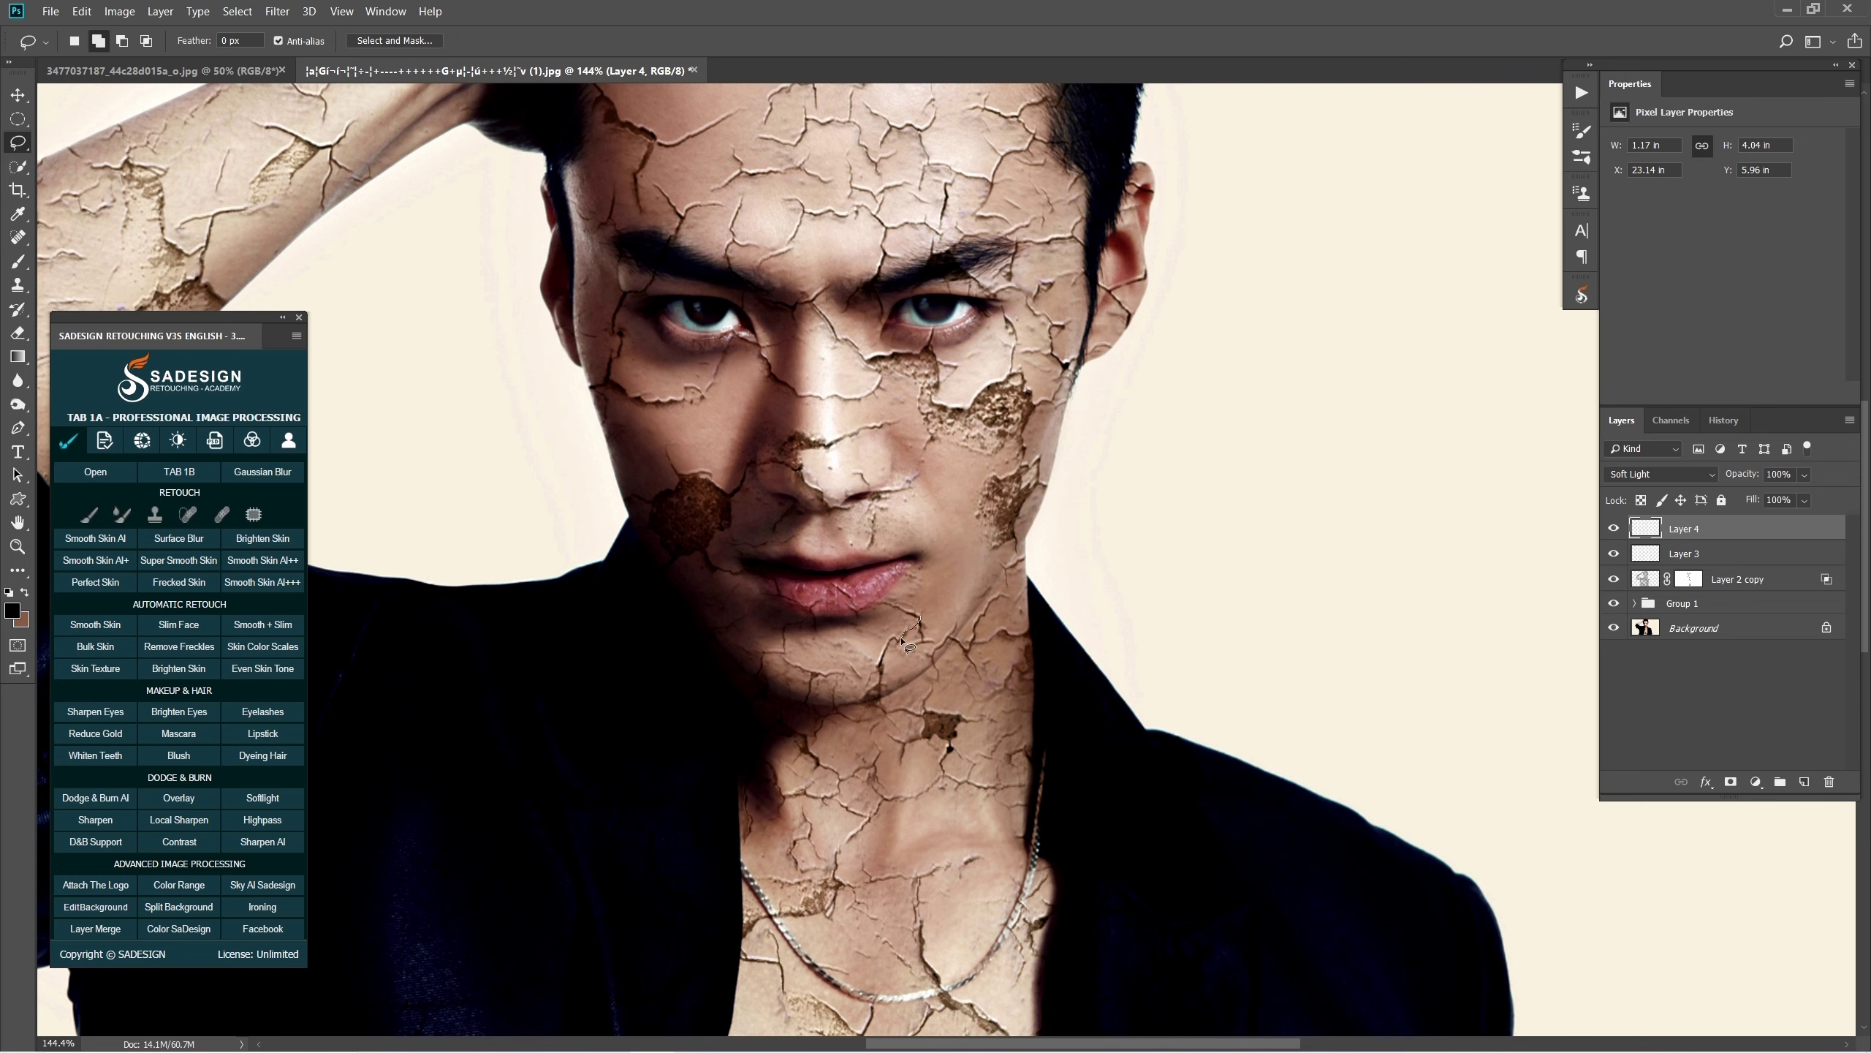
{"action": "left_click_drag", "start_coordinate": [963, 635], "coordinate": [868, 699]}
{"action": "key", "text": "b"}
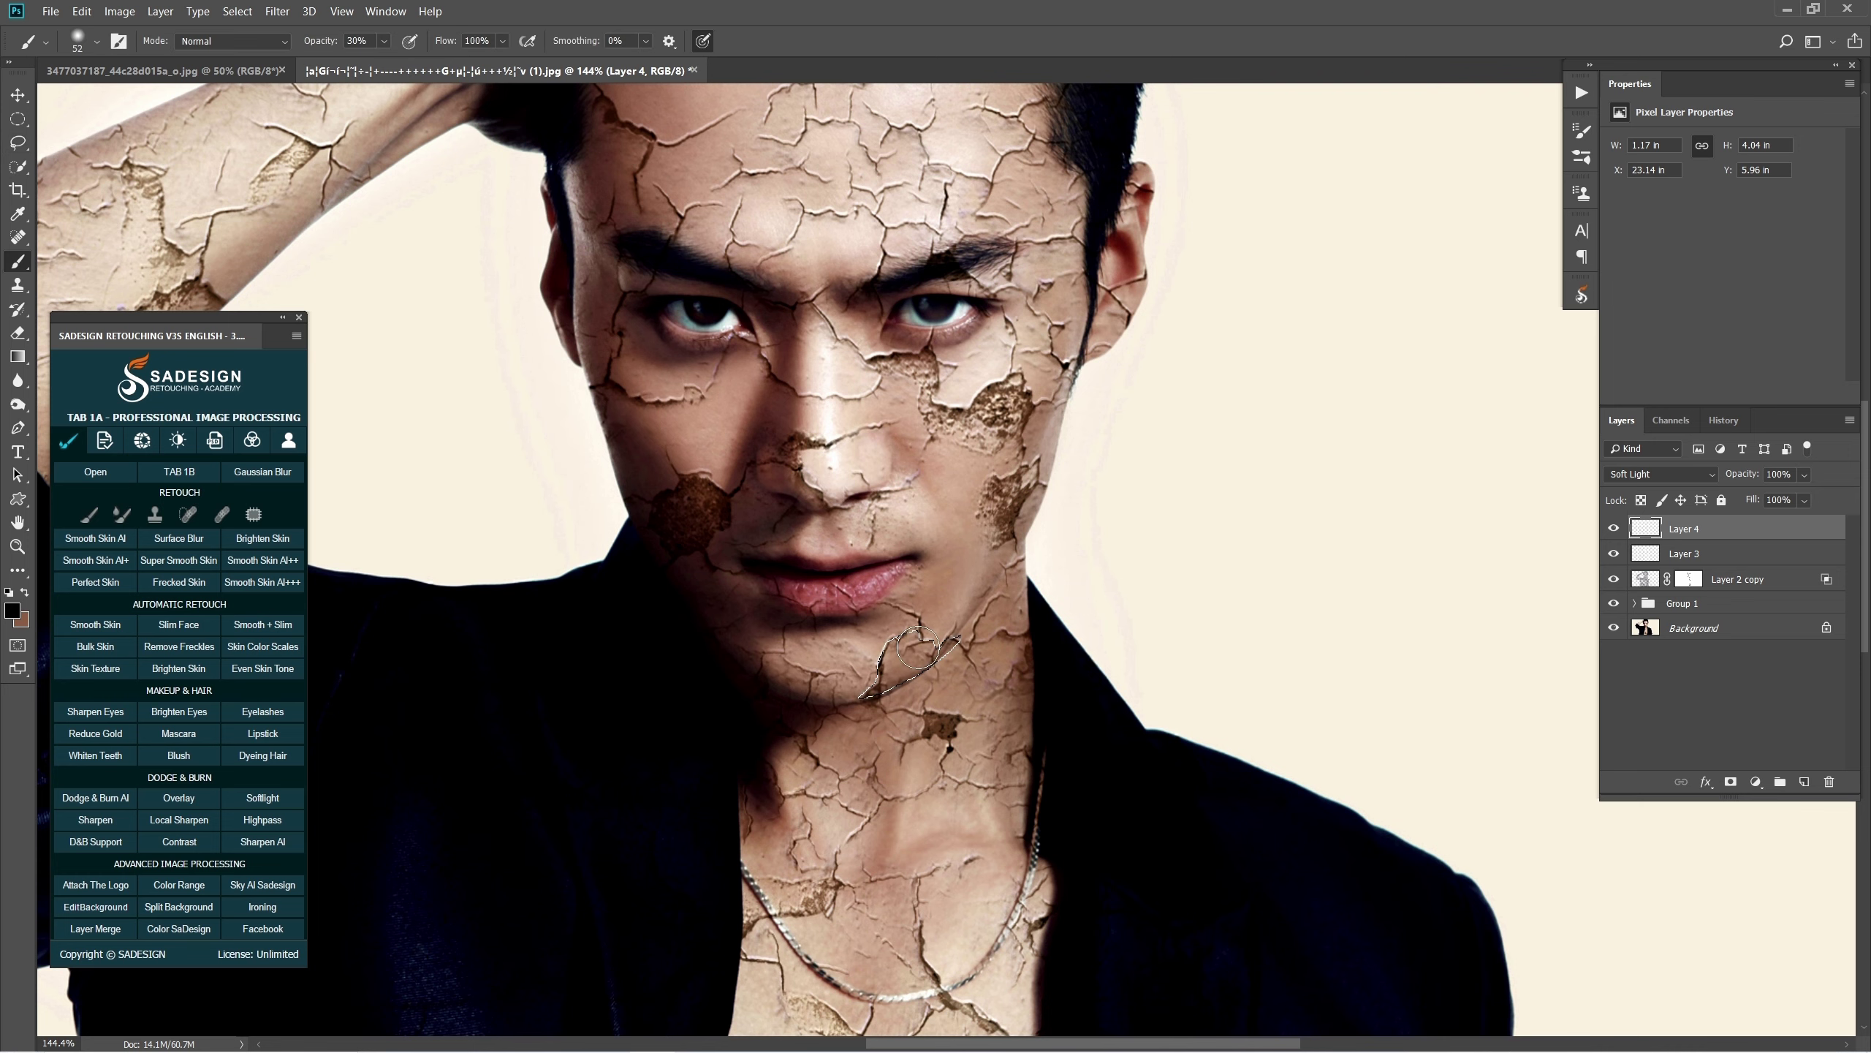
Group Layer 3 and Layer 4 together.
{"action": "scroll", "coordinate": [1092, 580], "scroll_direction": "down", "scroll_amount": 3}
{"action": "left_click", "coordinate": [1723, 554], "text": "shift"}
{"action": "key", "text": "ctrl+g"}
Compare the painted light and shadow with Group 2 on and off, and lower the group's opacity to 72%.
{"action": "left_click", "coordinate": [1611, 532]}
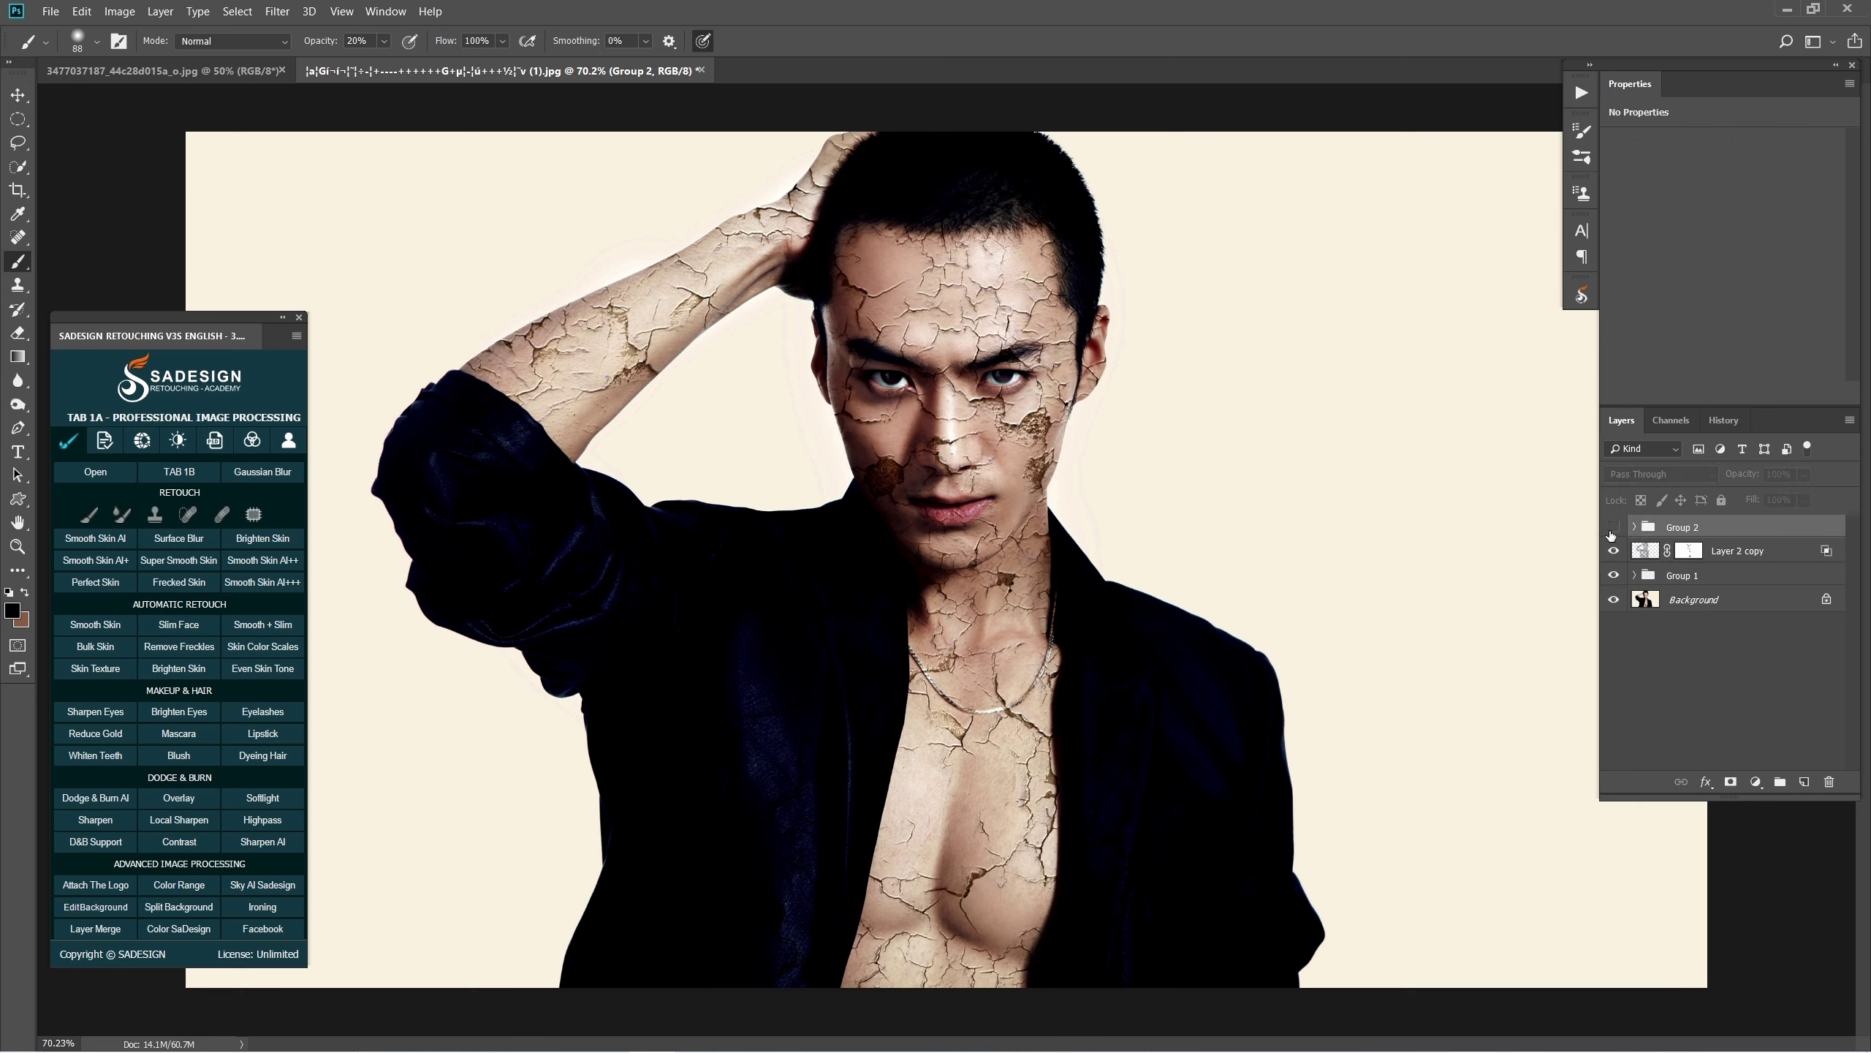
{"action": "left_click", "coordinate": [1611, 532]}
{"action": "left_click", "coordinate": [1611, 534]}
{"action": "left_click", "coordinate": [1611, 534]}
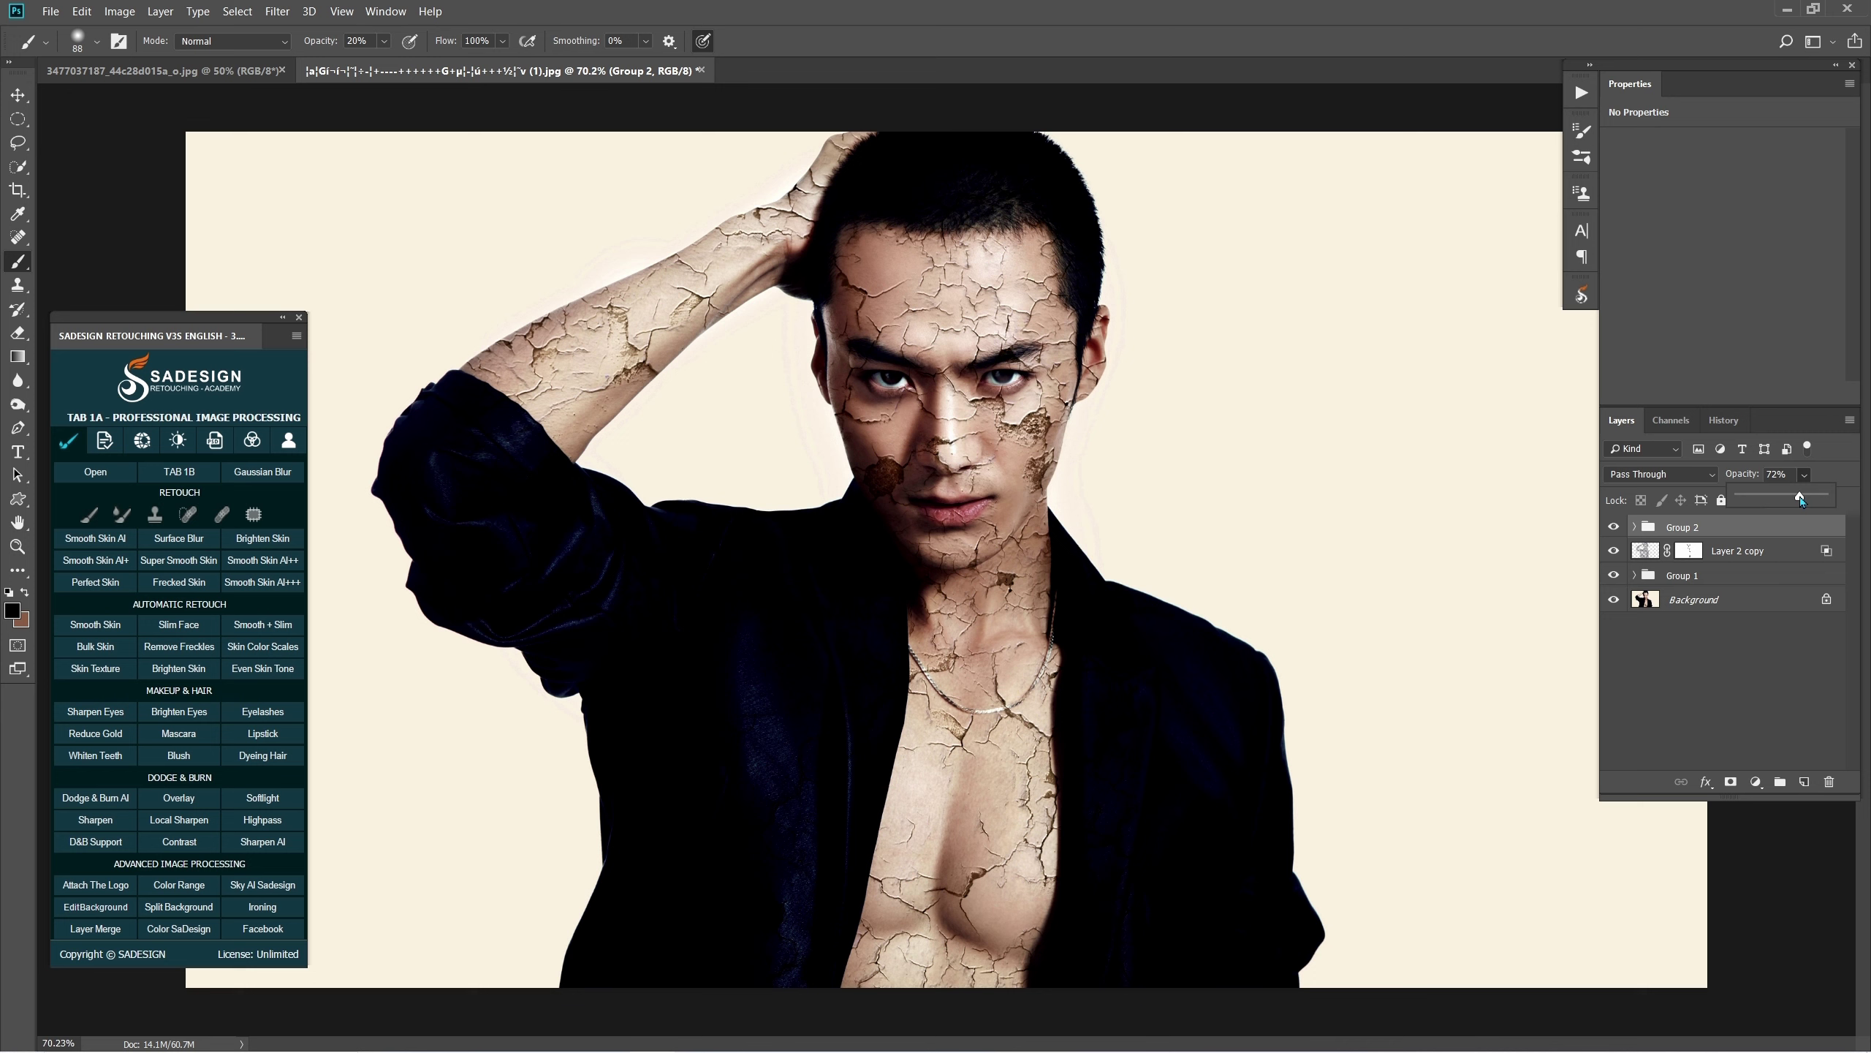
{"action": "left_click", "coordinate": [1614, 526]}
{"action": "left_click", "coordinate": [1614, 526]}
{"action": "left_click", "coordinate": [1613, 527]}
{"action": "left_click", "coordinate": [1614, 526]}
{"action": "left_click", "coordinate": [1756, 682]}
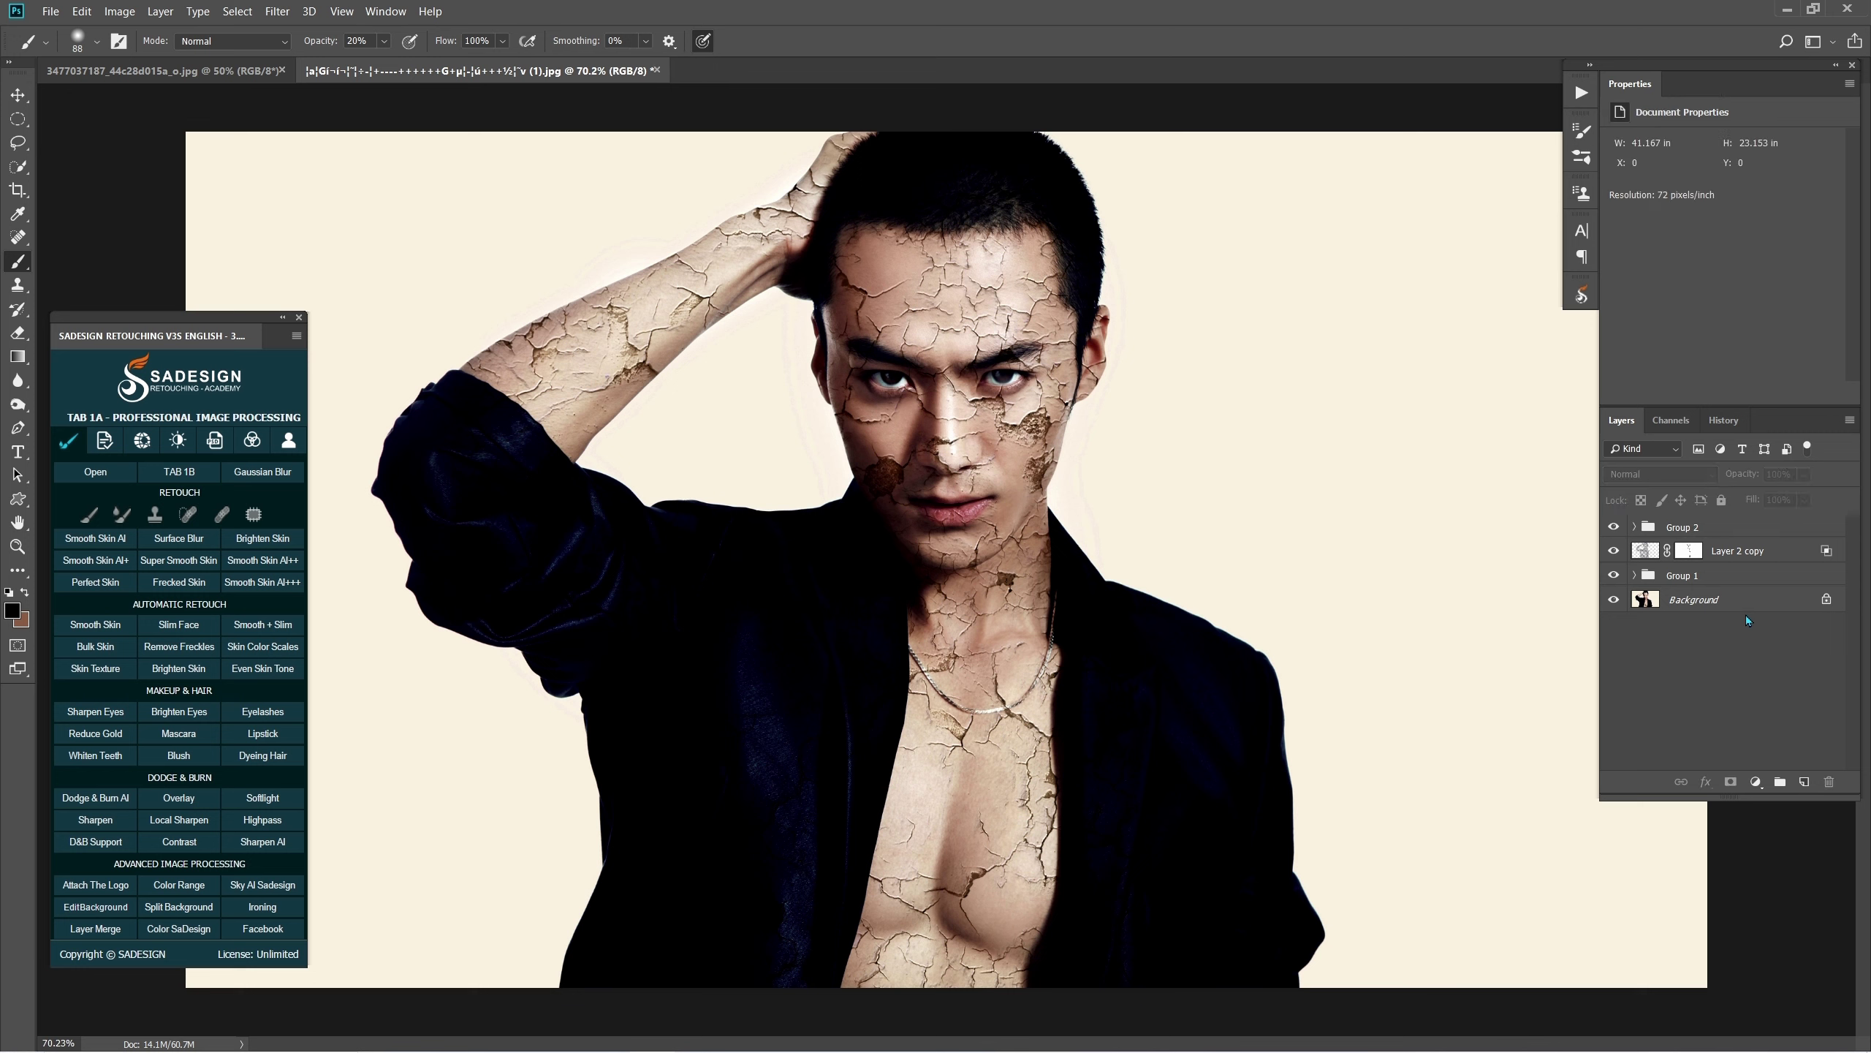
Group Group 2 with Layer 2 copy and compare the depth effect with the new group on and off.
{"action": "left_click", "coordinate": [1712, 532]}
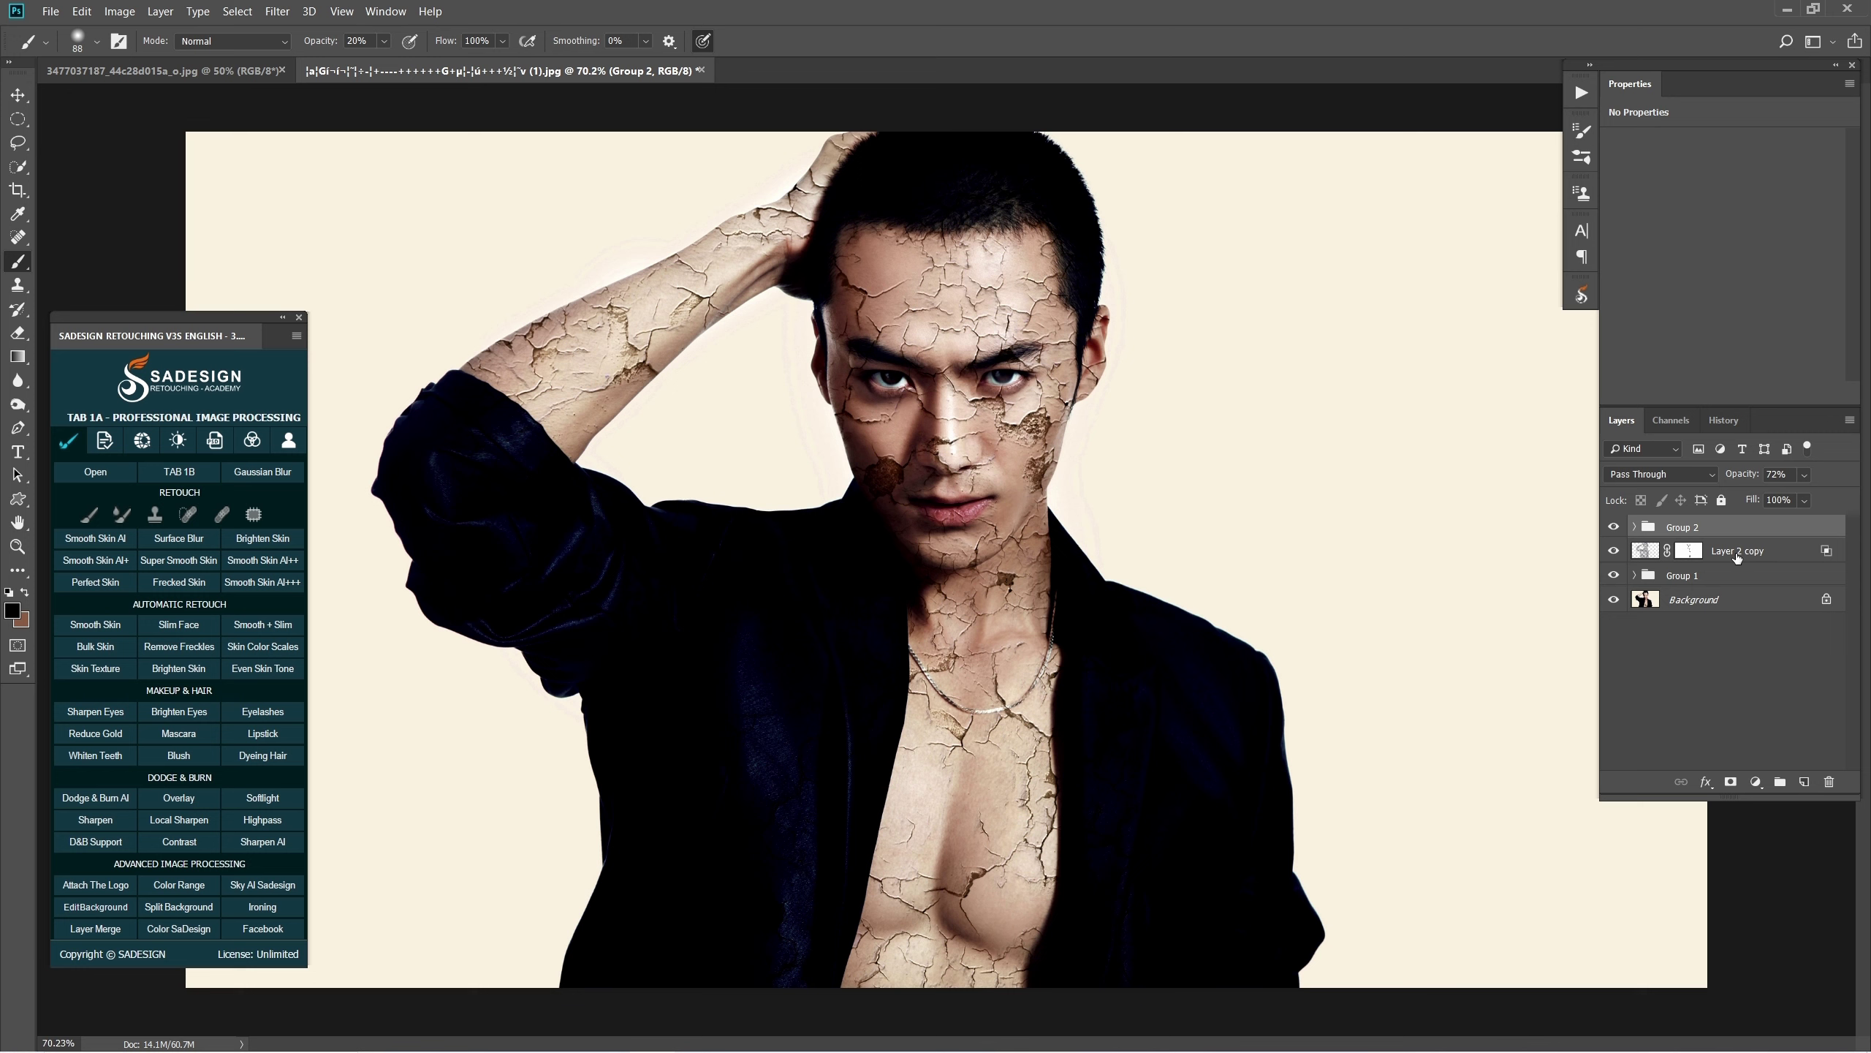
{"action": "left_click", "coordinate": [1736, 553], "text": "shift"}
{"action": "key", "text": "ctrl+g"}
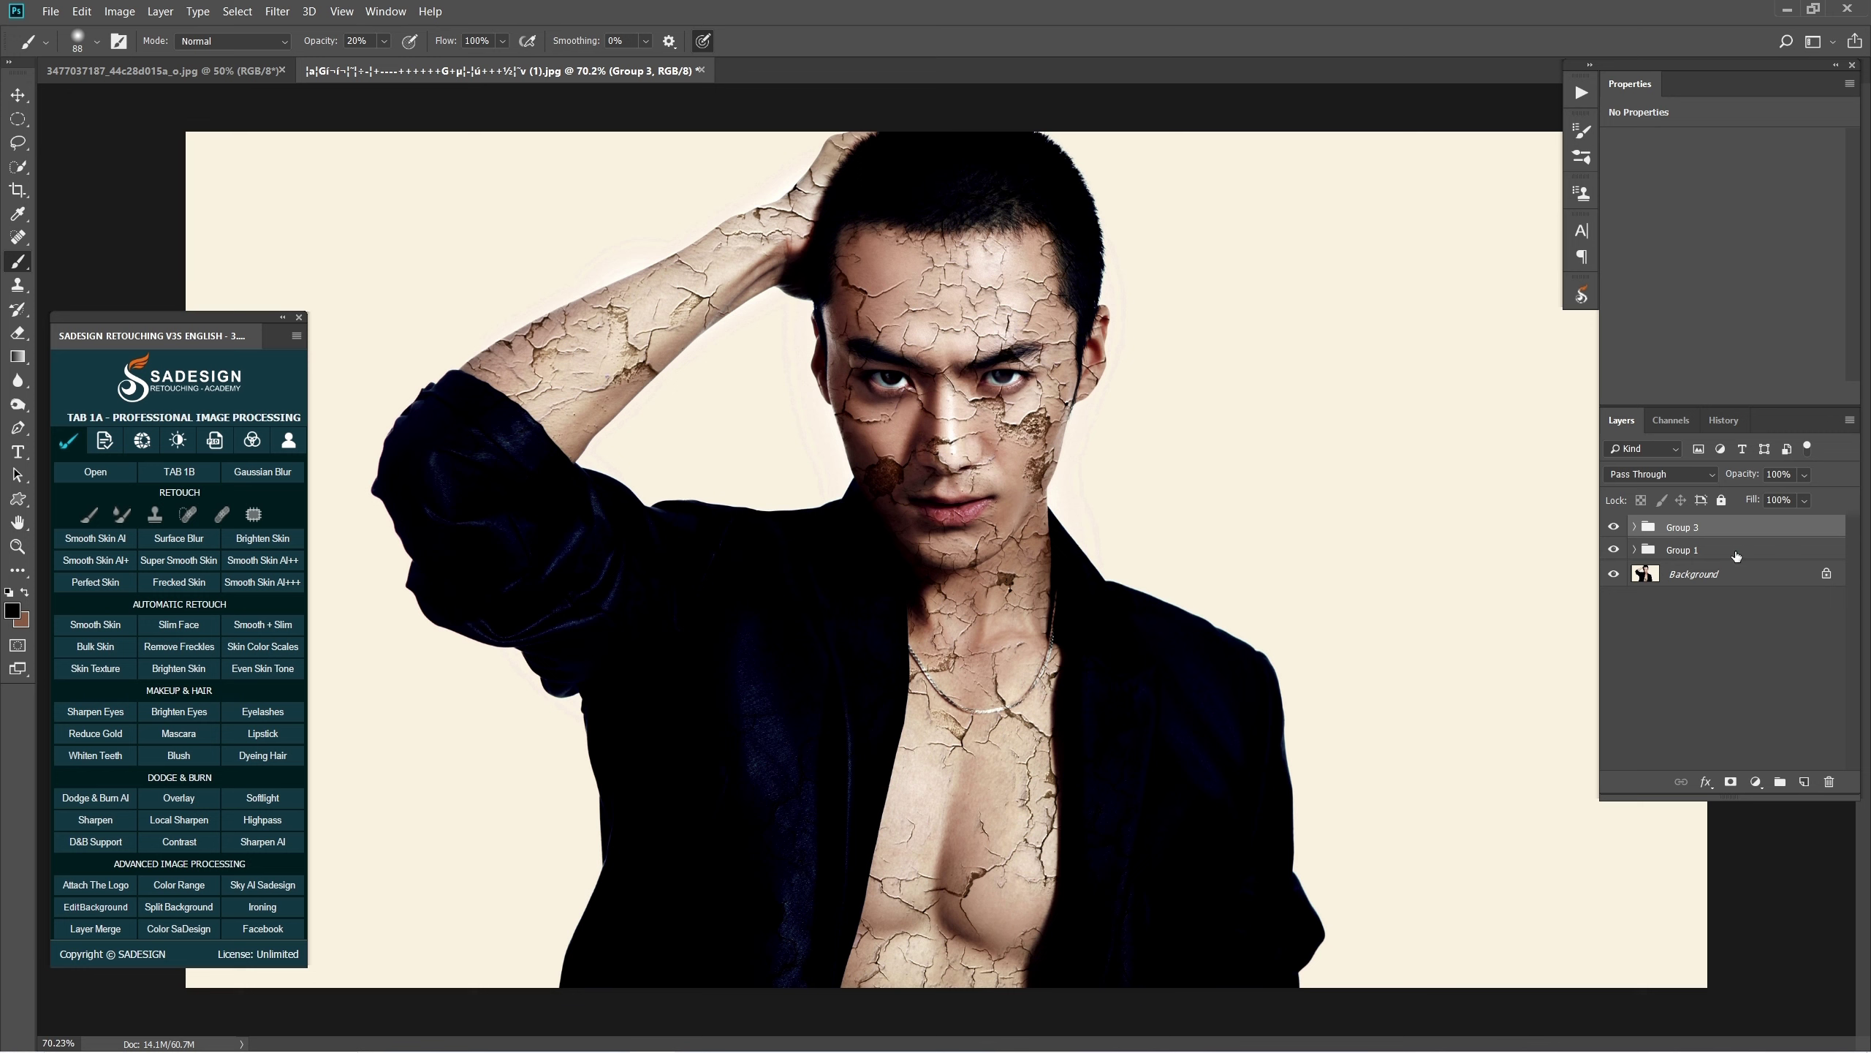
{"action": "left_click", "coordinate": [1614, 527]}
{"action": "scroll", "coordinate": [871, 331], "scroll_direction": "up", "scroll_amount": 2}
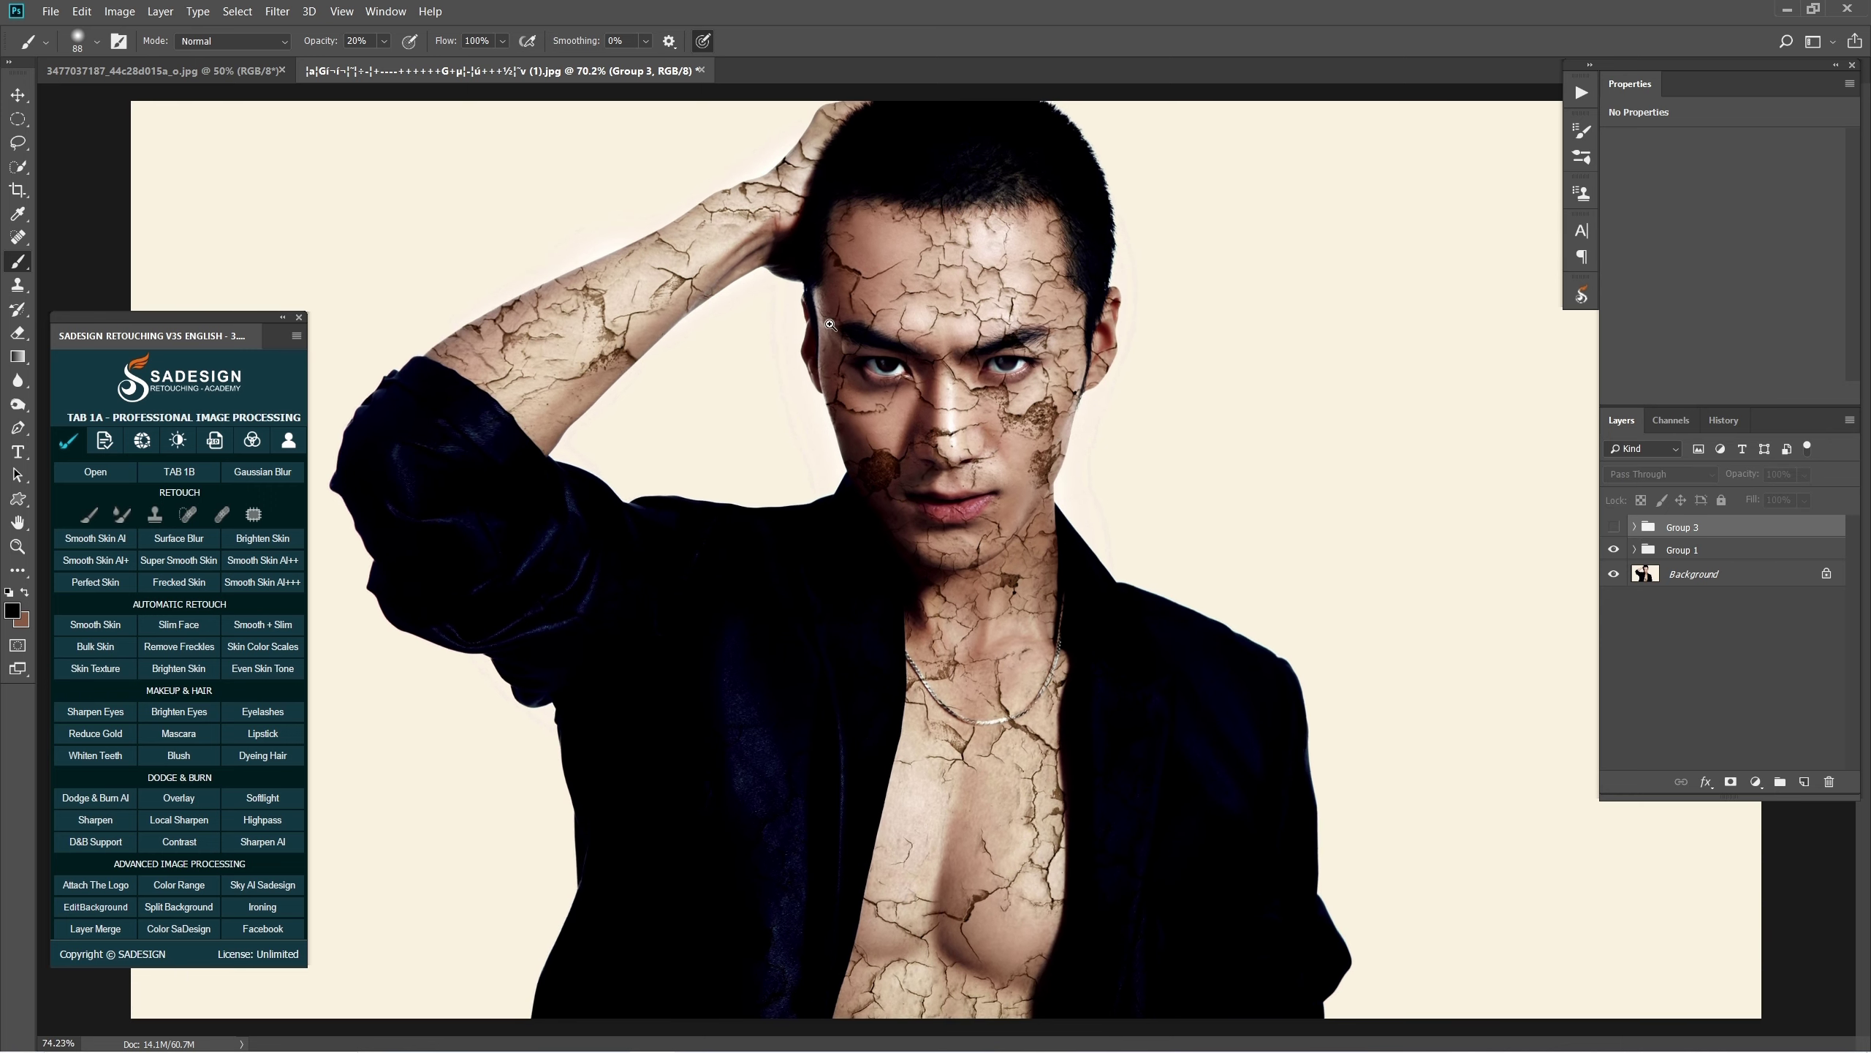
{"action": "left_click", "coordinate": [1613, 528]}
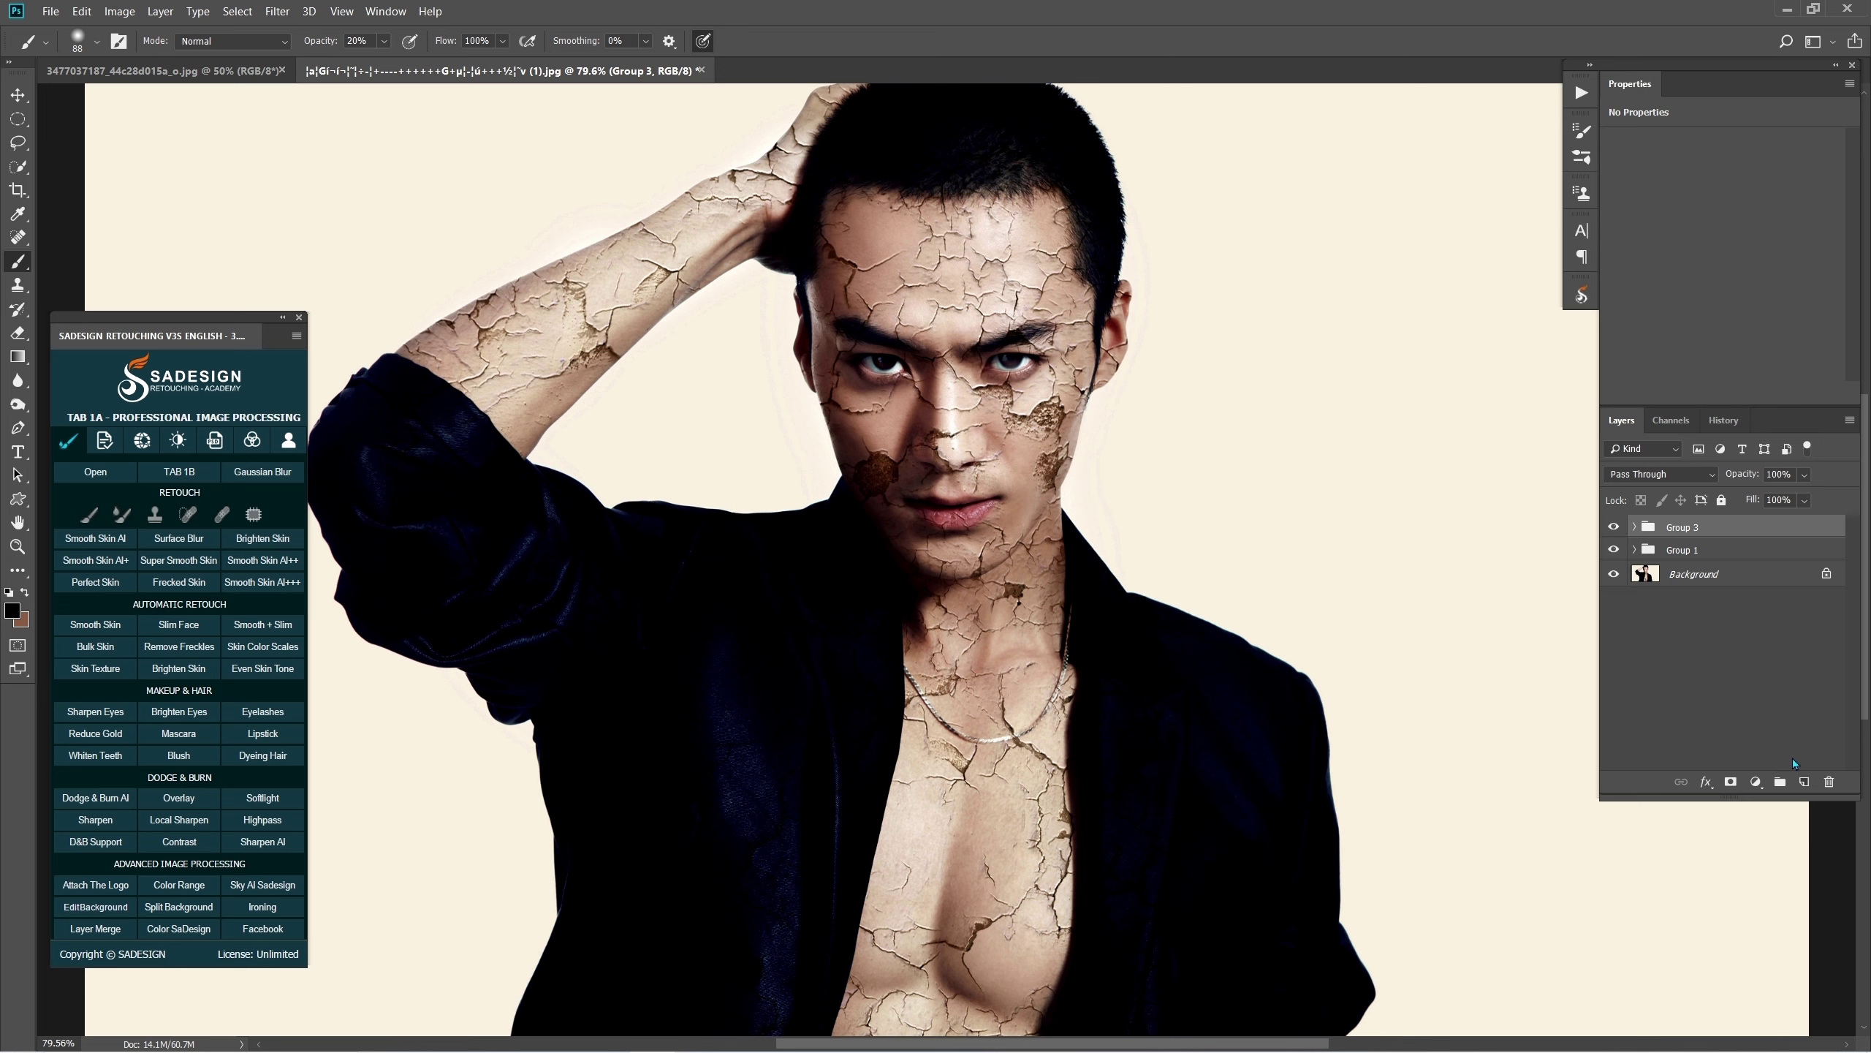
Add a new layer above Group 3 and soften the face and forearm on it with the Blur tool at 50% strength, sampling all layers.
{"action": "left_click", "coordinate": [1805, 781]}
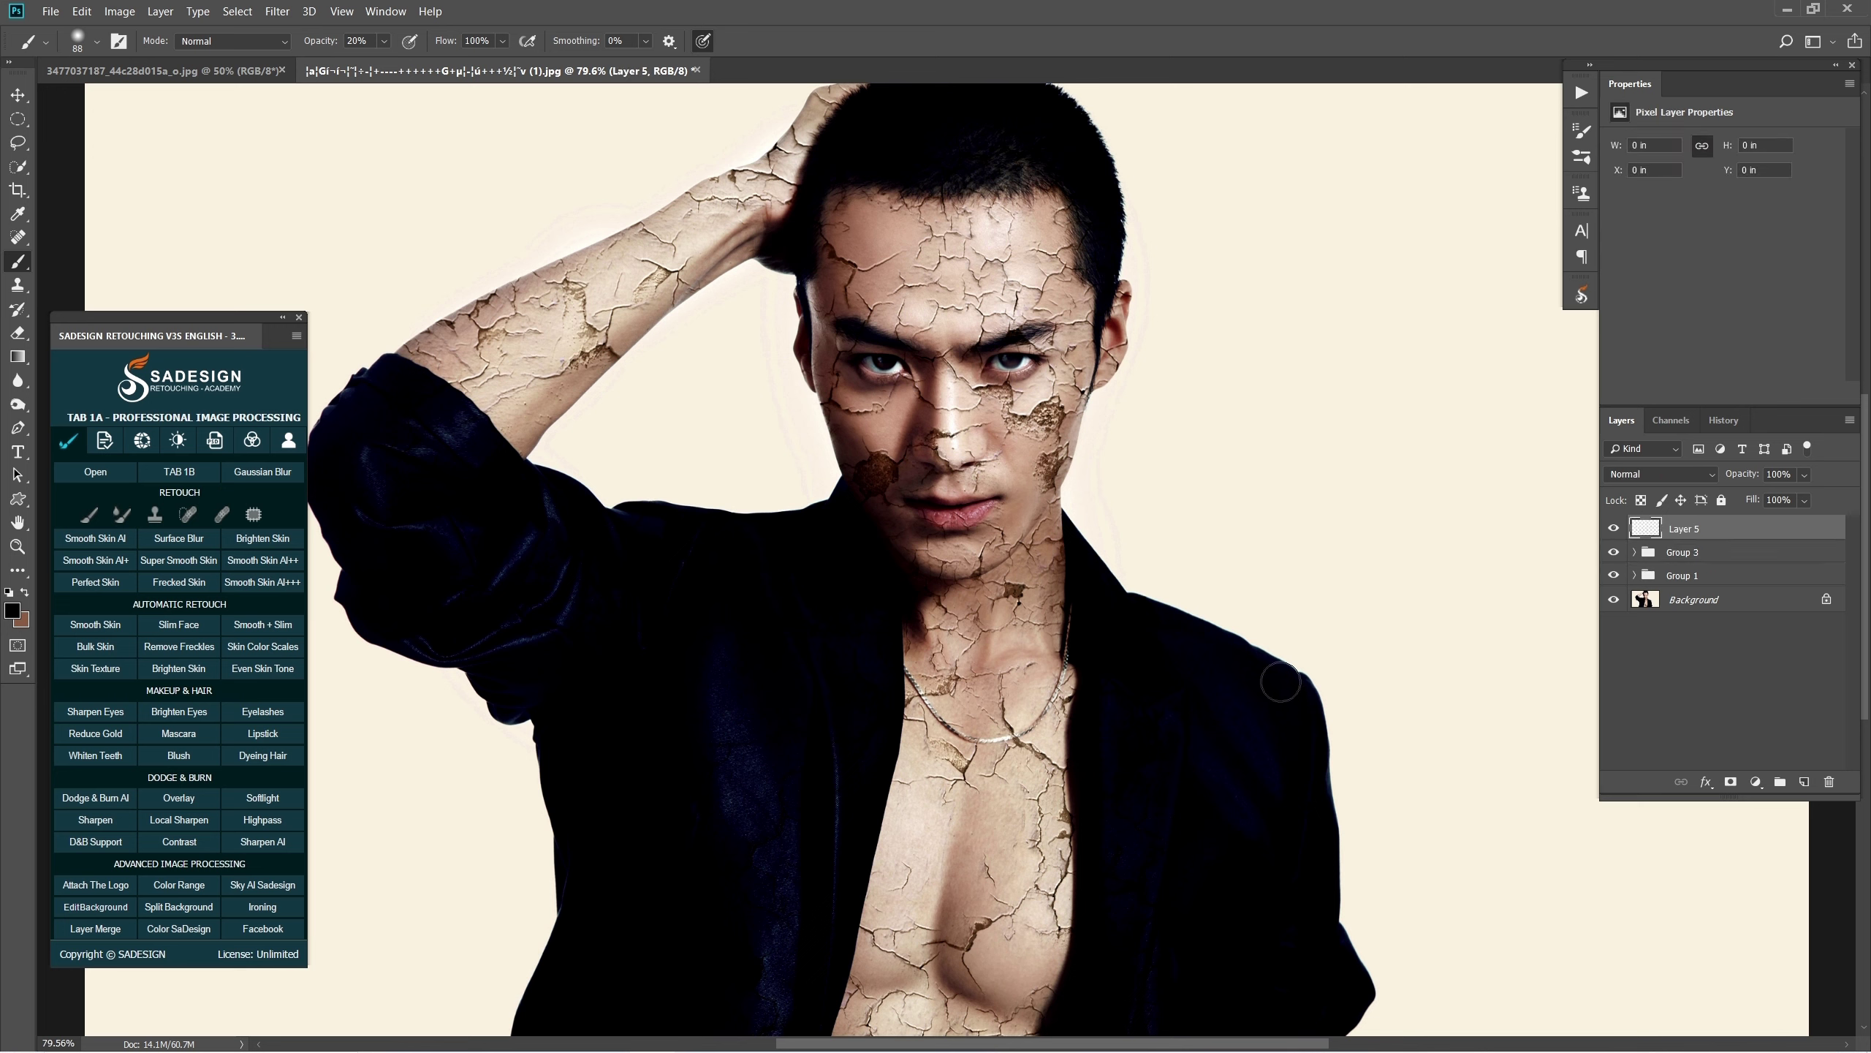
{"action": "left_click", "coordinate": [18, 379]}
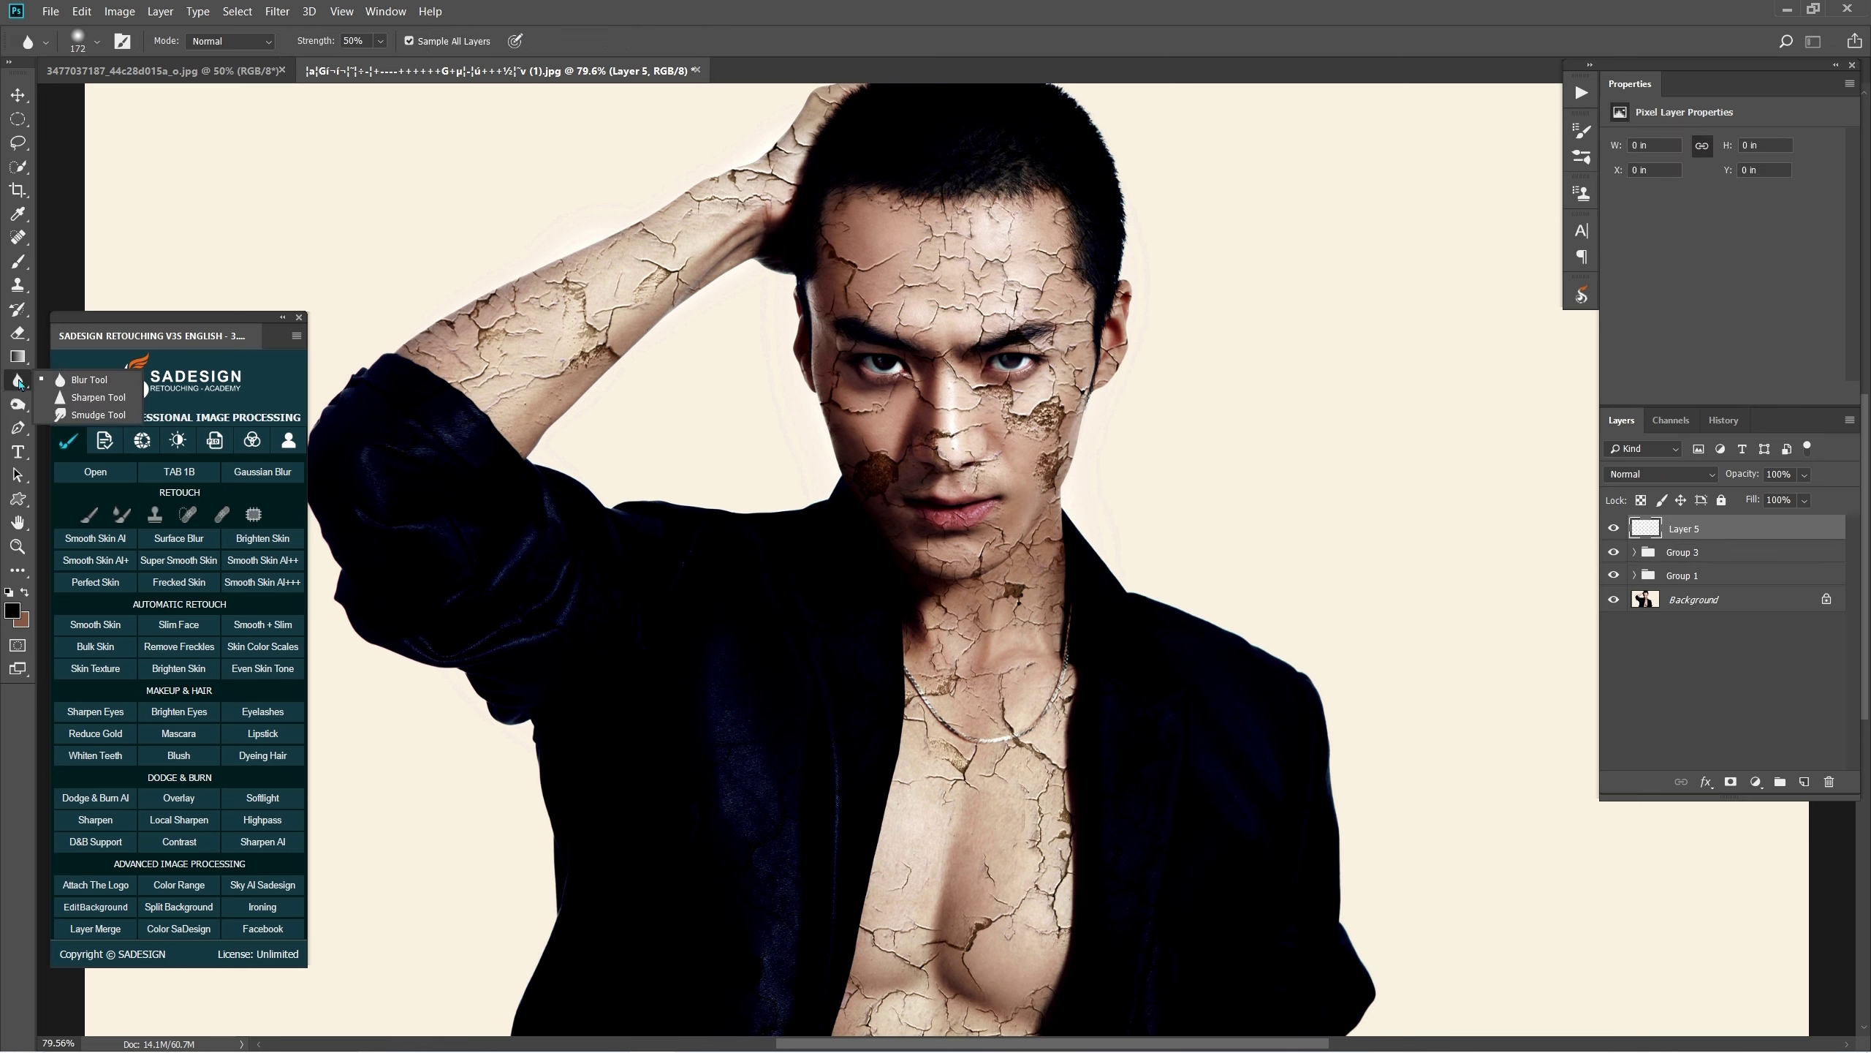
{"action": "left_click", "coordinate": [108, 382]}
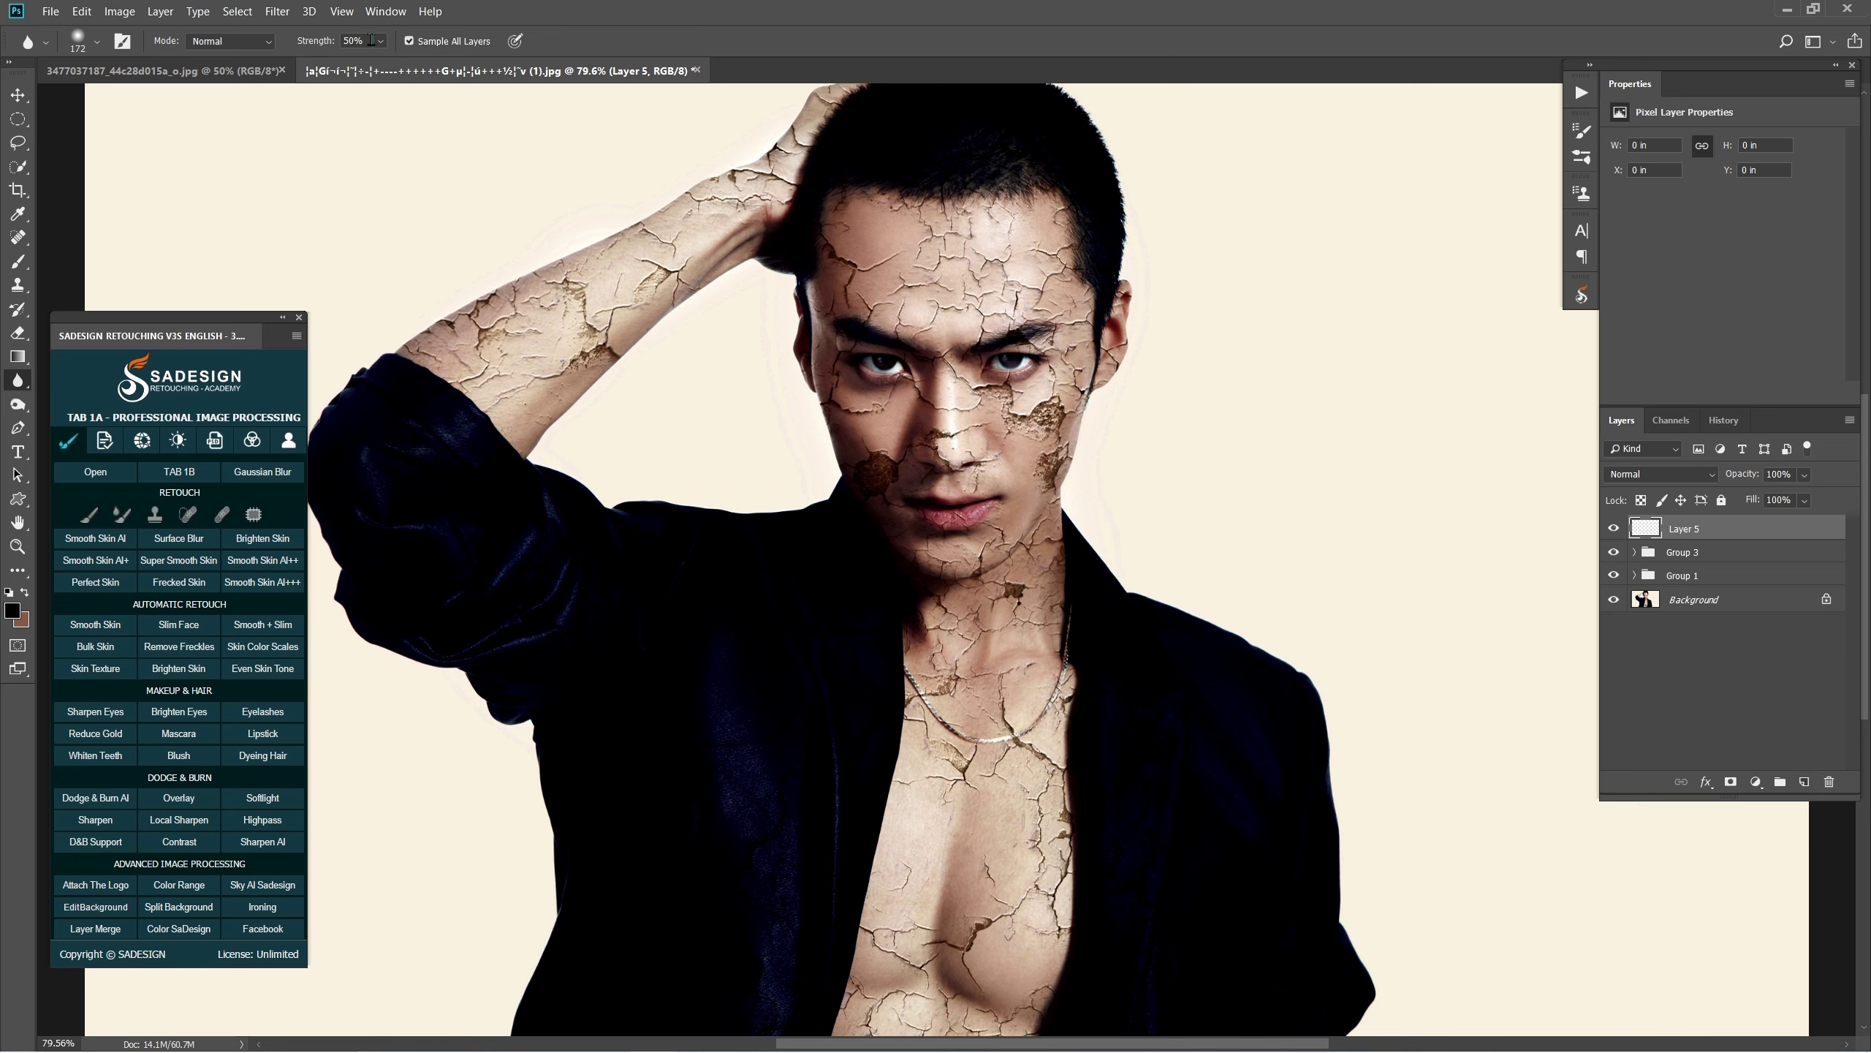
{"action": "key", "text": "bracketright"}
{"action": "key", "text": "bracketright"}
{"action": "mouse_move", "coordinate": [1061, 443]}
{"action": "left_mouse_down"}
{"action": "mouse_move", "coordinate": [1027, 1020]}
{"action": "mouse_move", "coordinate": [785, 260]}
{"action": "mouse_move", "coordinate": [841, 476]}
{"action": "left_mouse_up"}
{"action": "key", "text": "bracketleft"}
{"action": "key", "text": "bracketleft"}
{"action": "mouse_move", "coordinate": [687, 299]}
{"action": "left_mouse_down"}
{"action": "mouse_move", "coordinate": [425, 325]}
{"action": "mouse_move", "coordinate": [804, 78]}
{"action": "mouse_move", "coordinate": [394, 368]}
{"action": "left_mouse_up"}
Continue blurring around the face and ear on Layer 5 with a resized brush, and lower the layer's opacity to 48%.
{"action": "right_click", "coordinate": [752, 444], "text": "alt"}
{"action": "right_click", "coordinate": [957, 591], "text": "alt"}
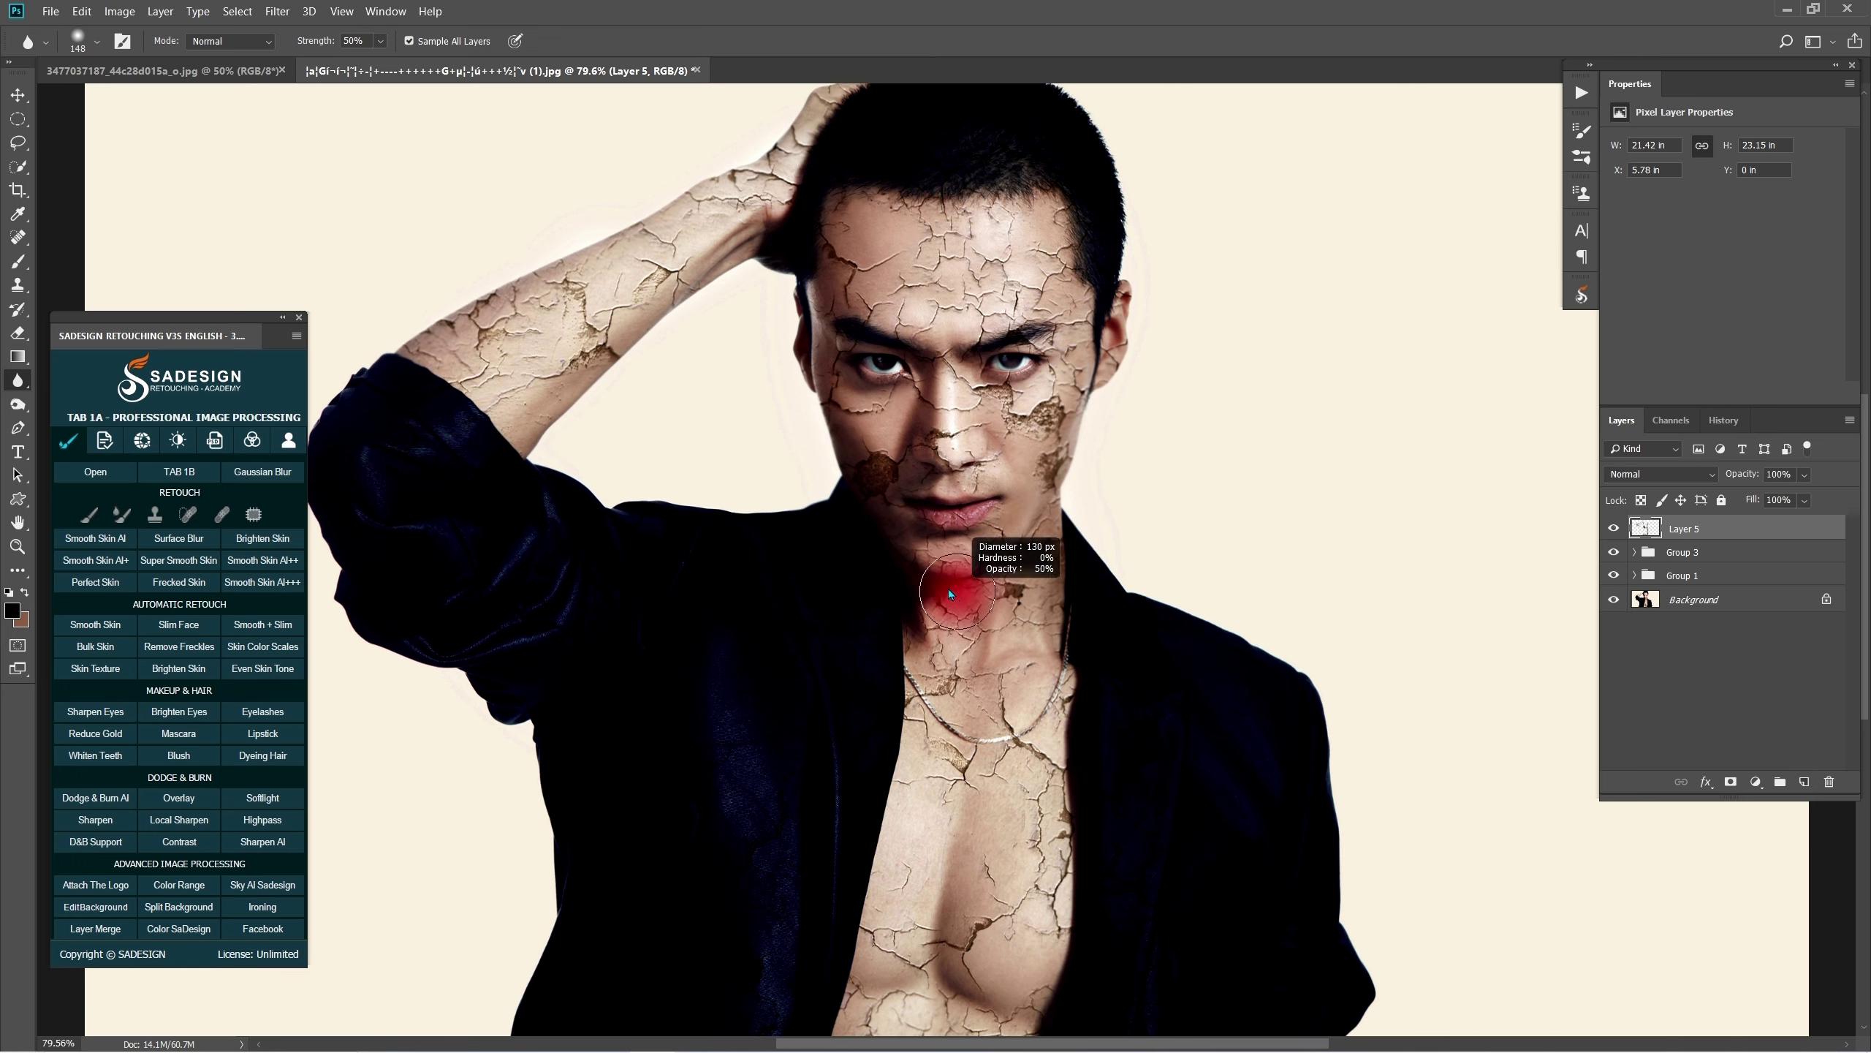
{"action": "left_click_drag", "start_coordinate": [1028, 329], "coordinate": [1180, 385]}
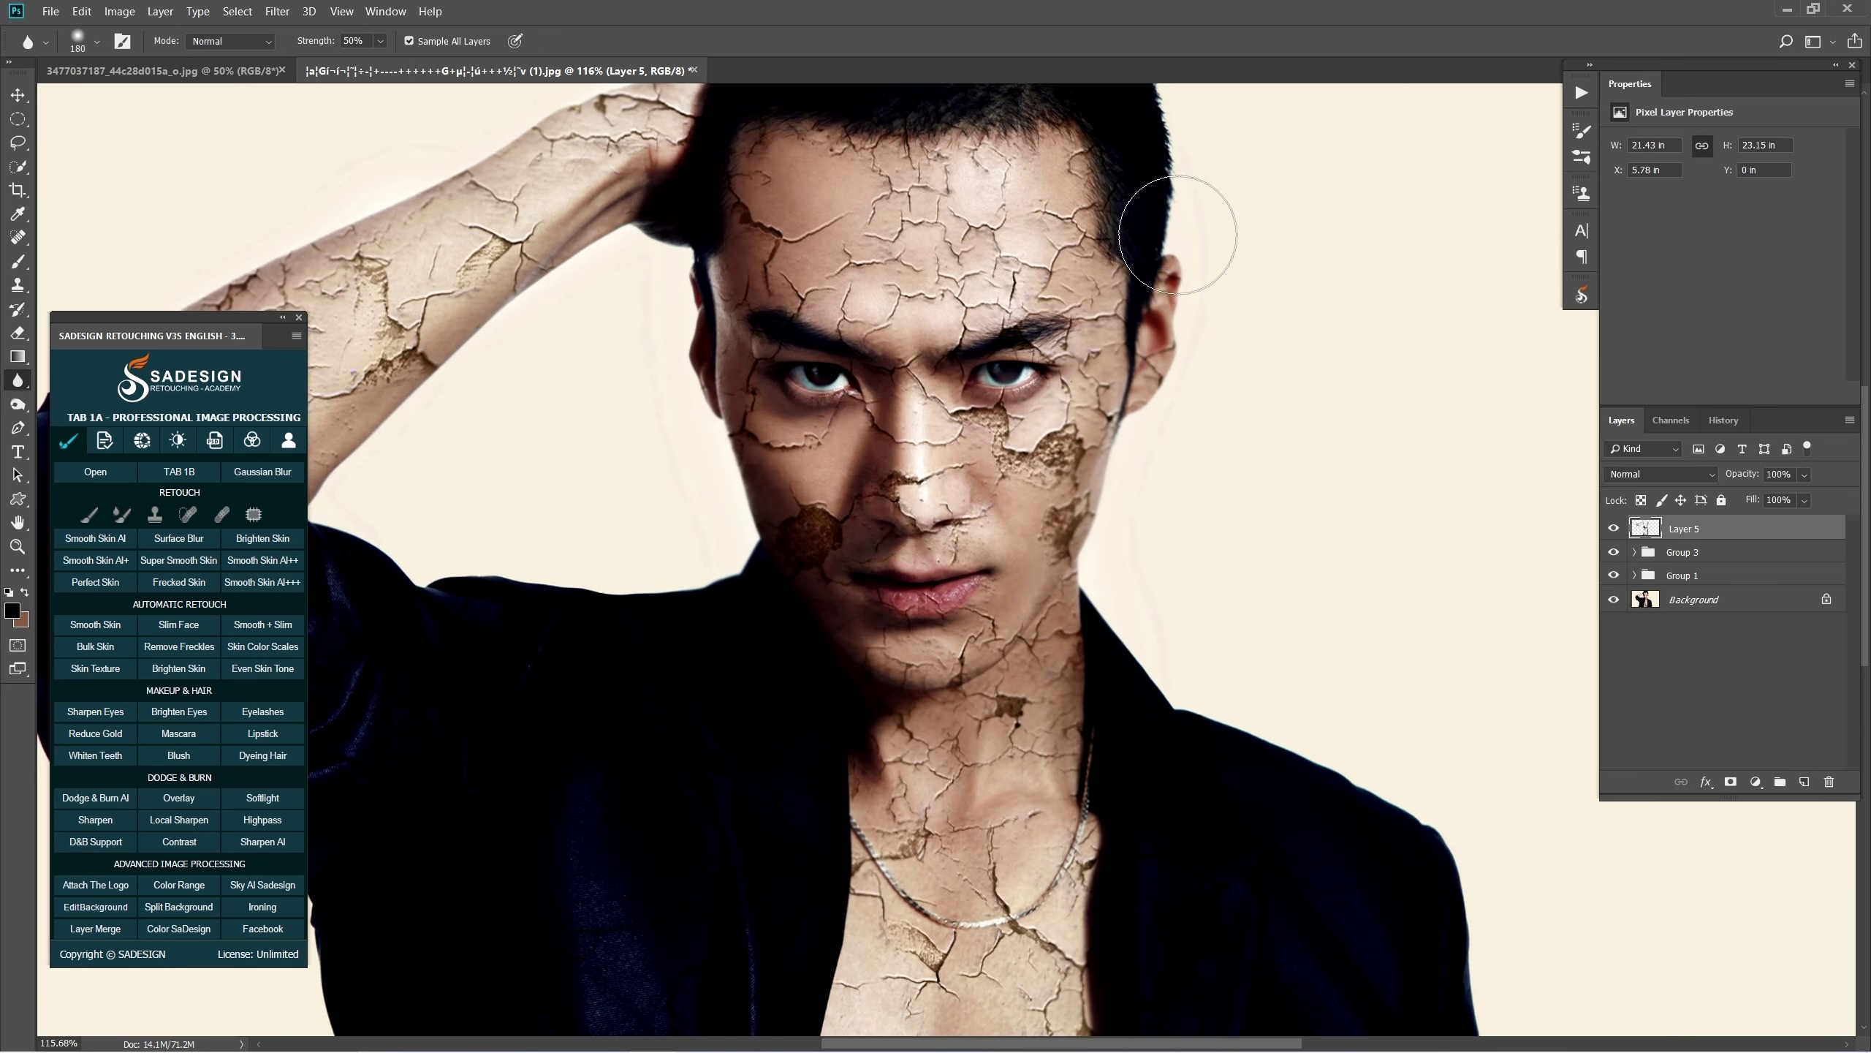
{"action": "right_click", "coordinate": [1178, 235], "text": "alt"}
{"action": "key", "text": "ctrl+0"}
{"action": "left_click", "coordinate": [1804, 475]}
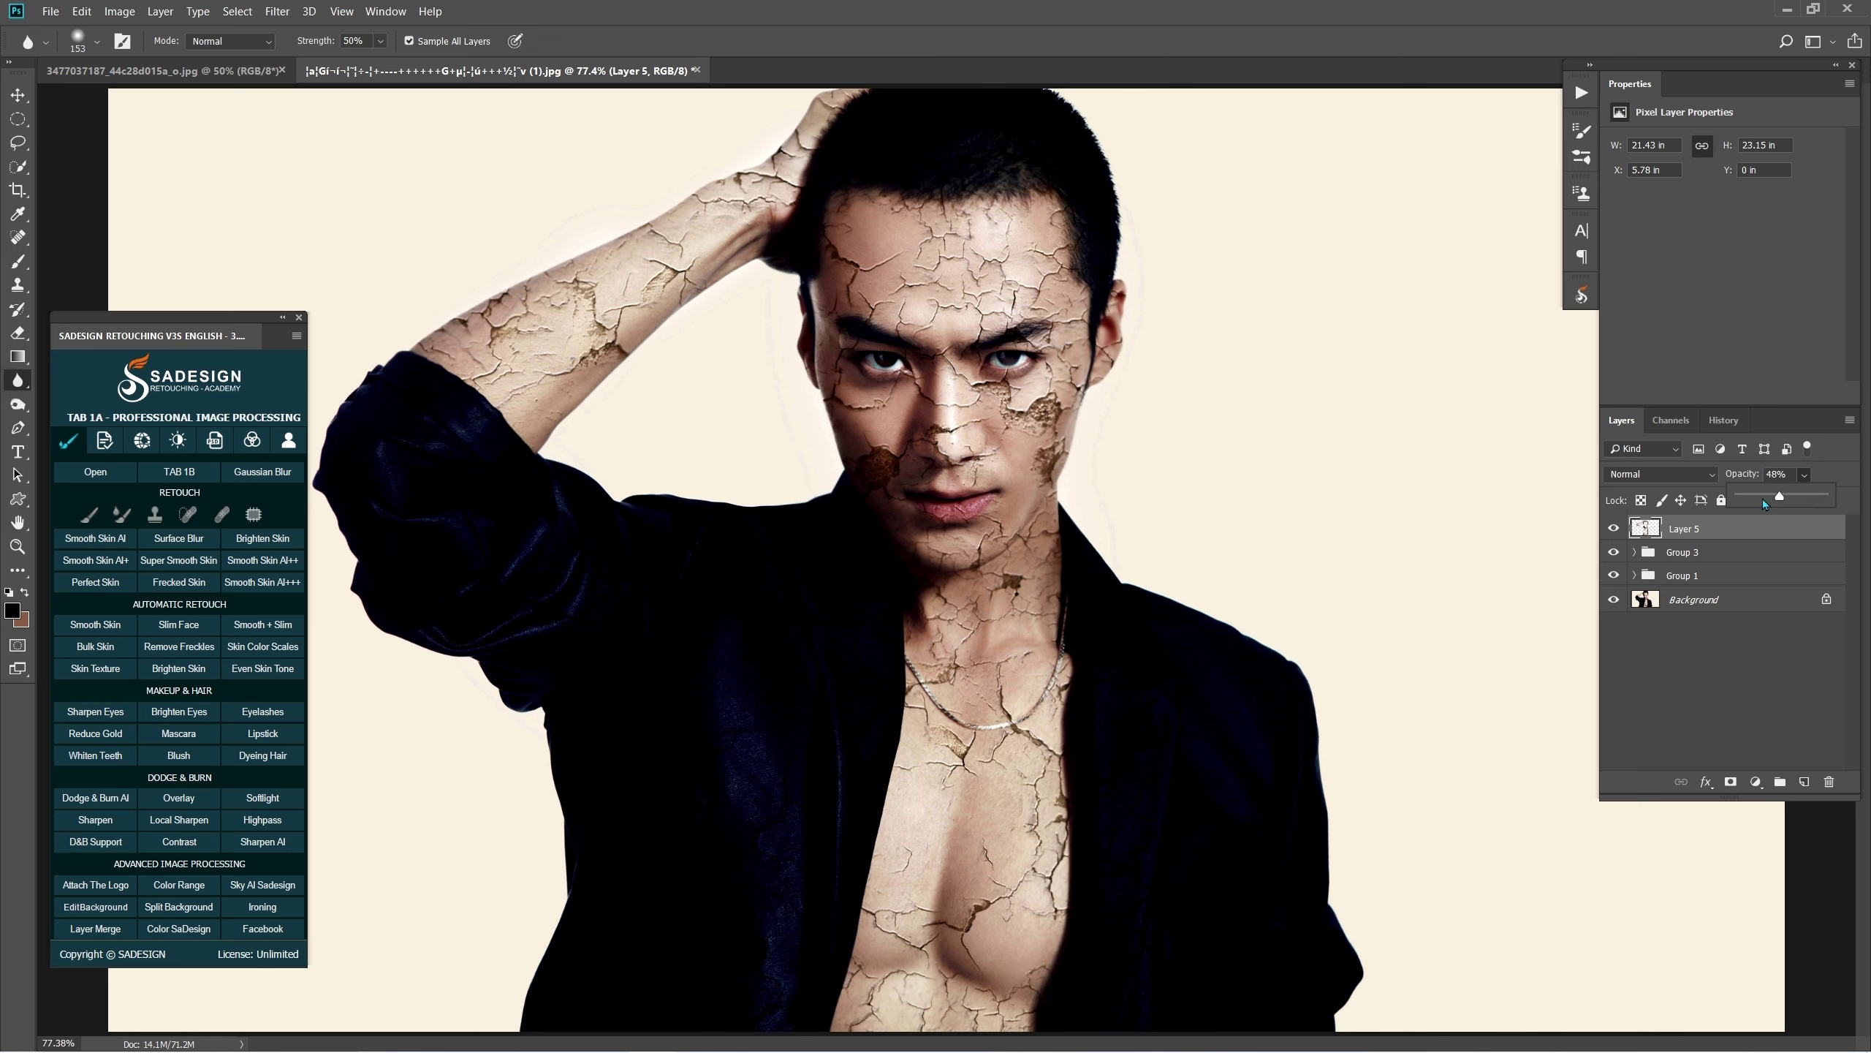
Compare the finished cracked-skin portrait with the original image using the document's history snapshot.
{"action": "left_click", "coordinate": [1727, 420]}
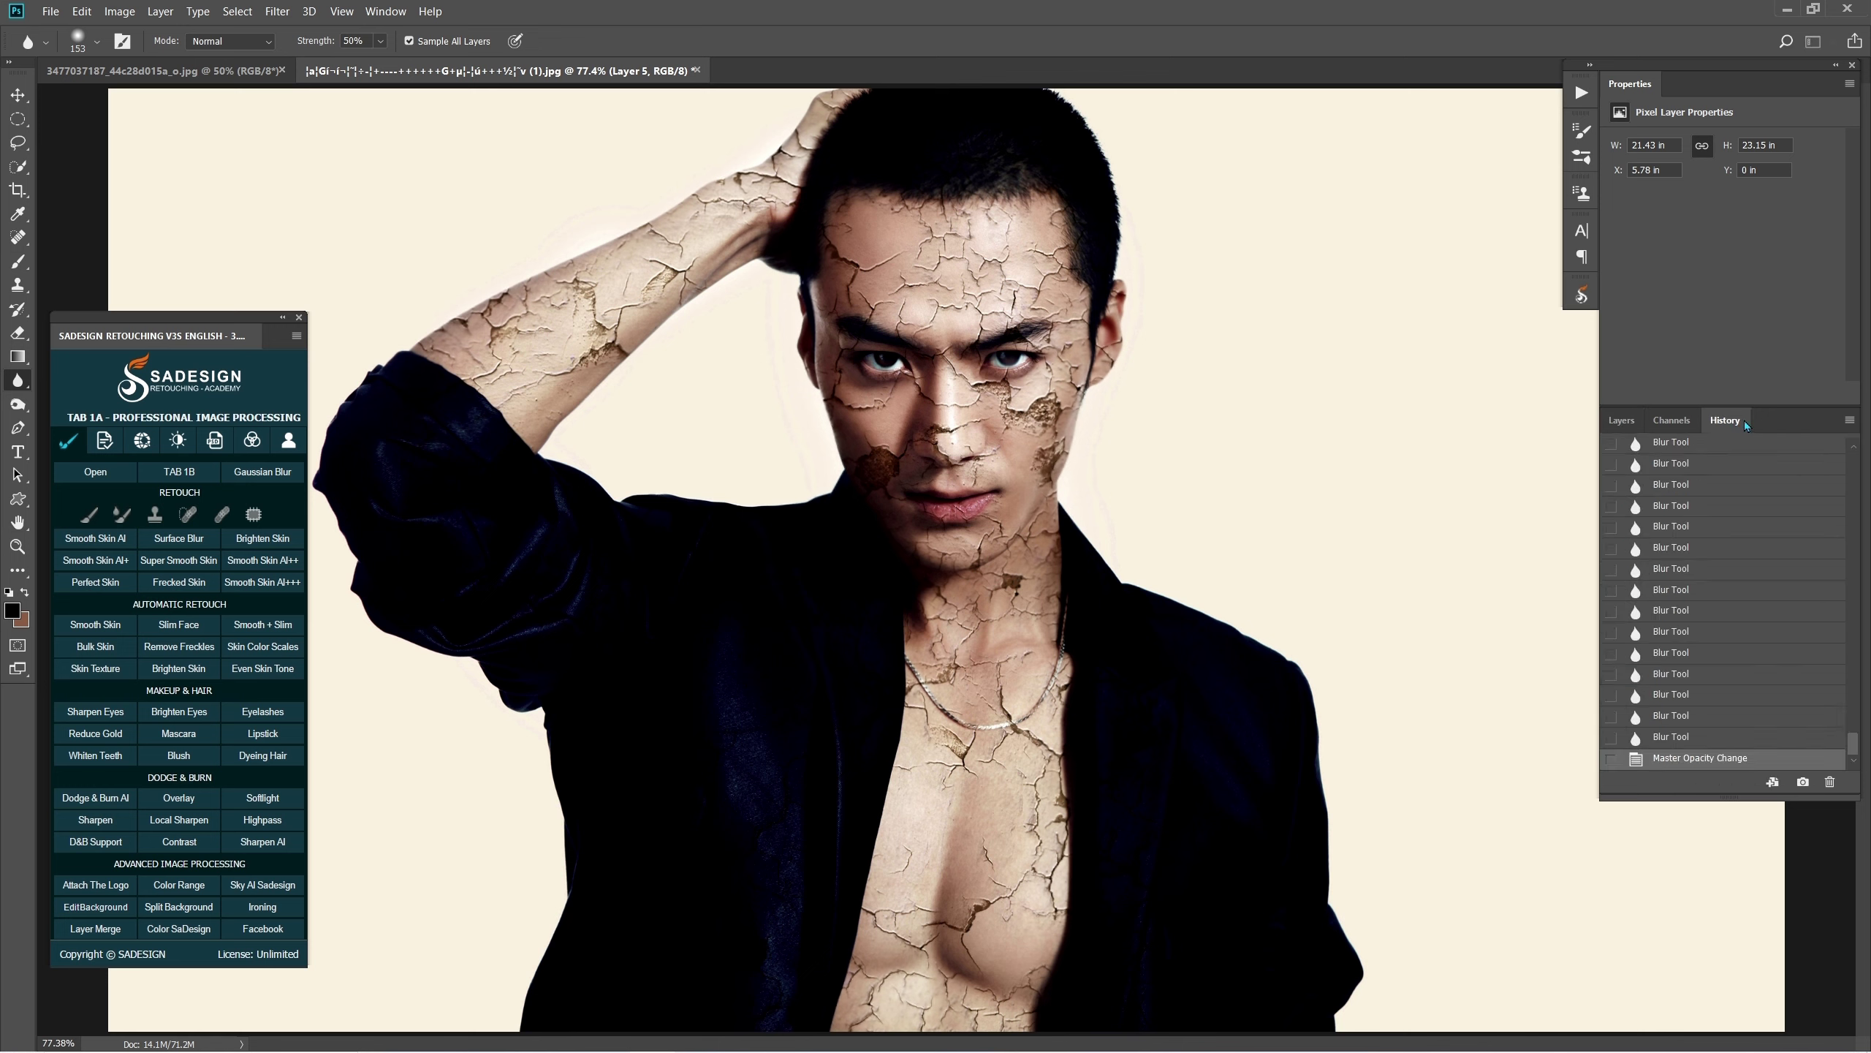
{"action": "left_click_drag", "start_coordinate": [1853, 752], "coordinate": [1852, 457]}
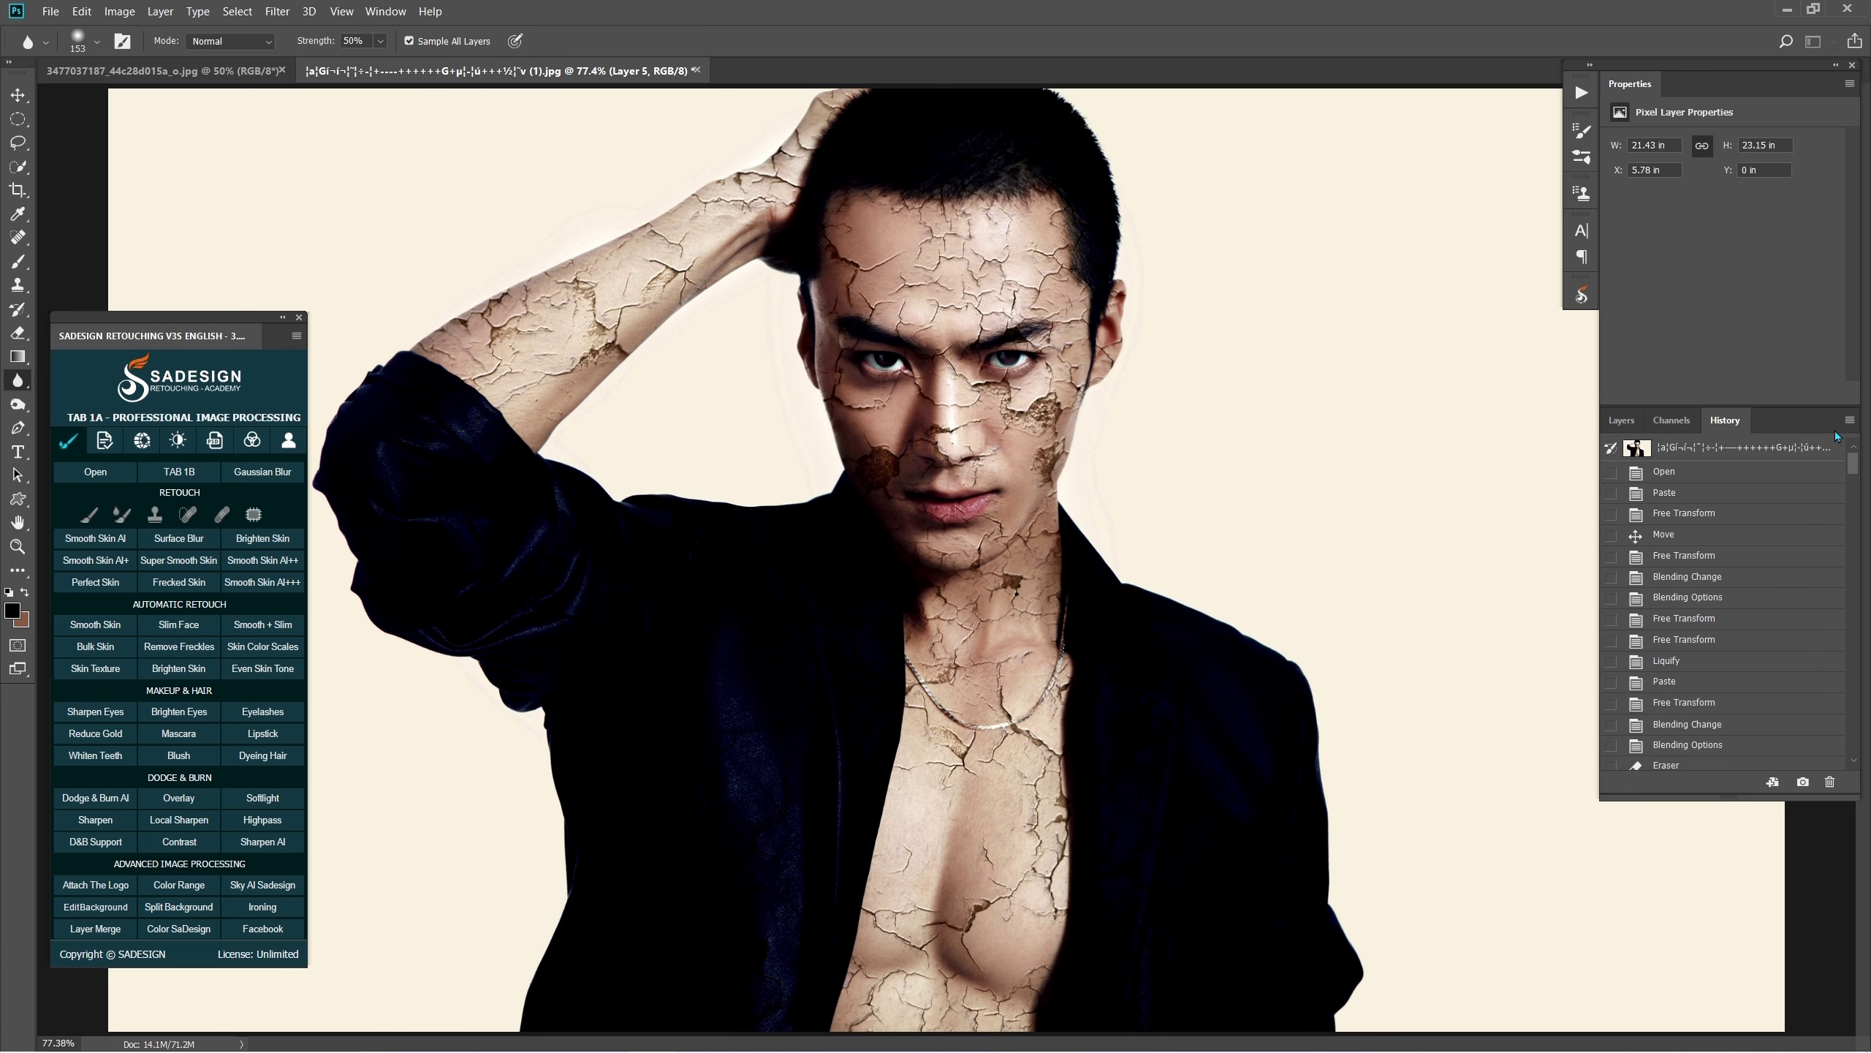
{"action": "left_click", "coordinate": [1771, 454]}
{"action": "key", "text": "ctrl+z"}
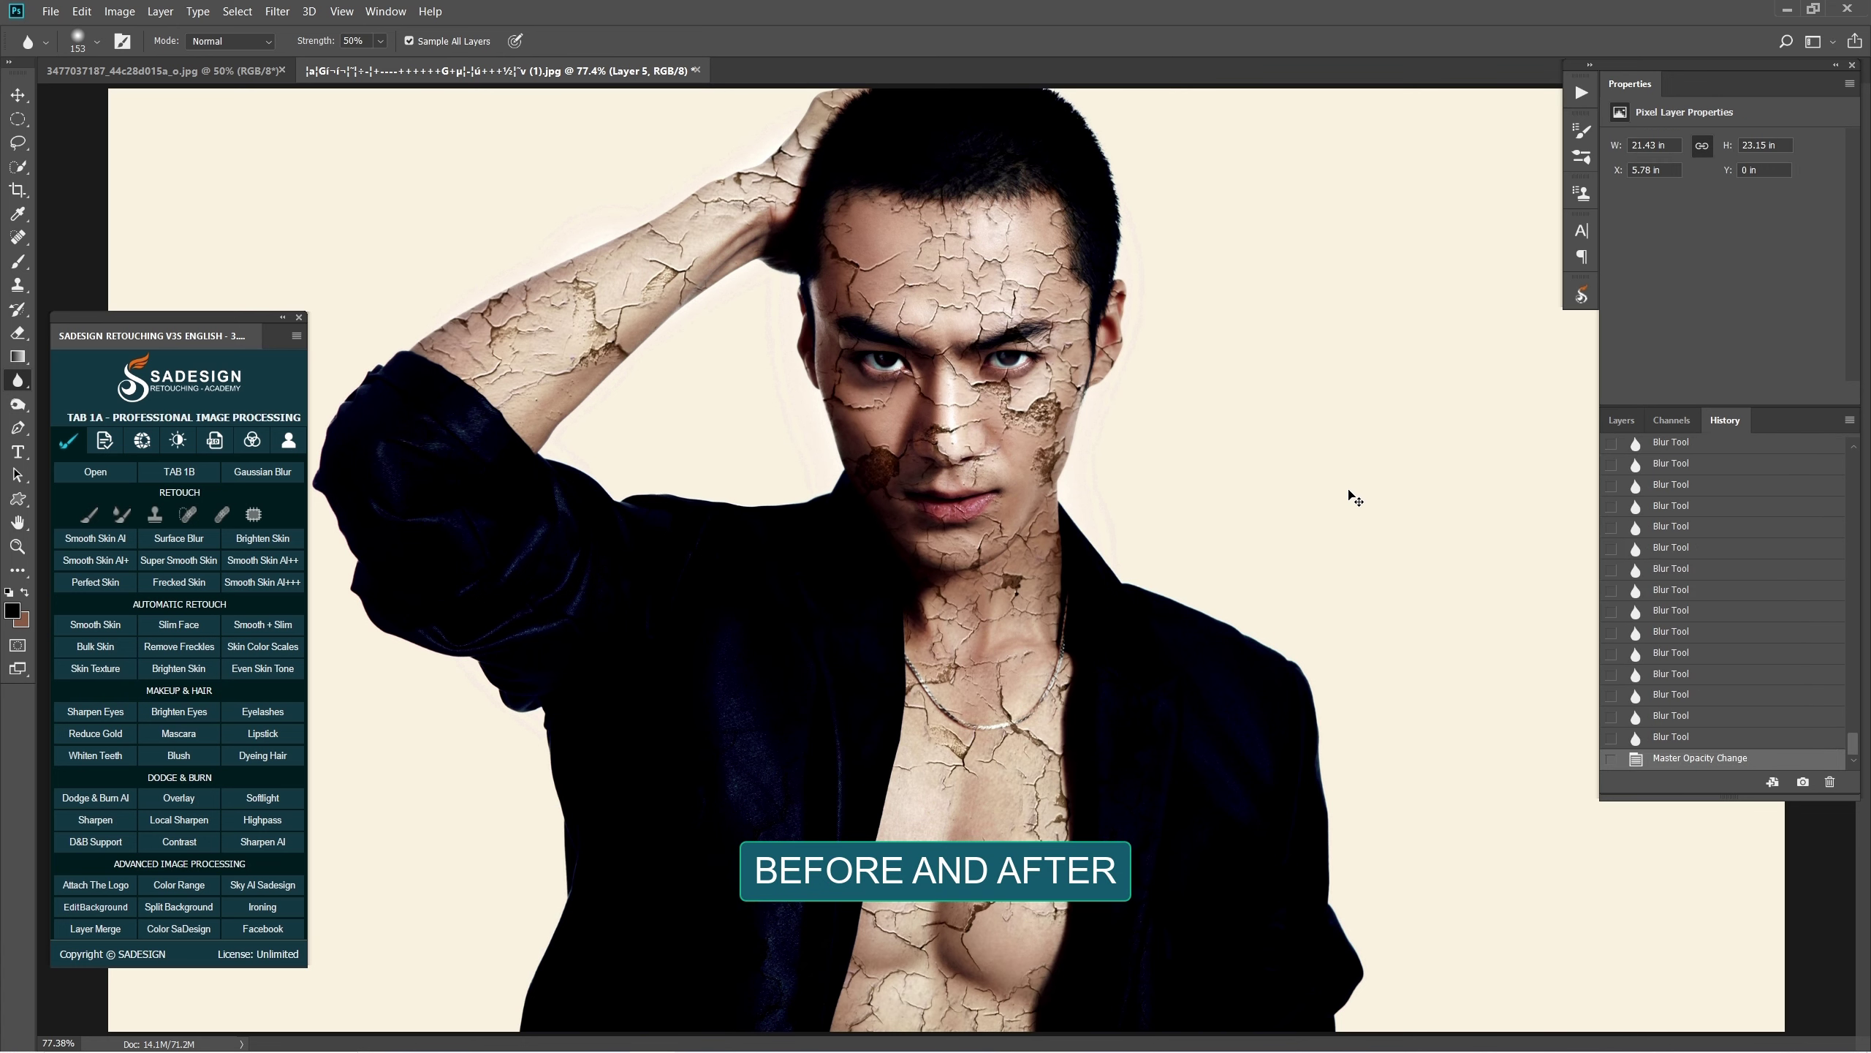